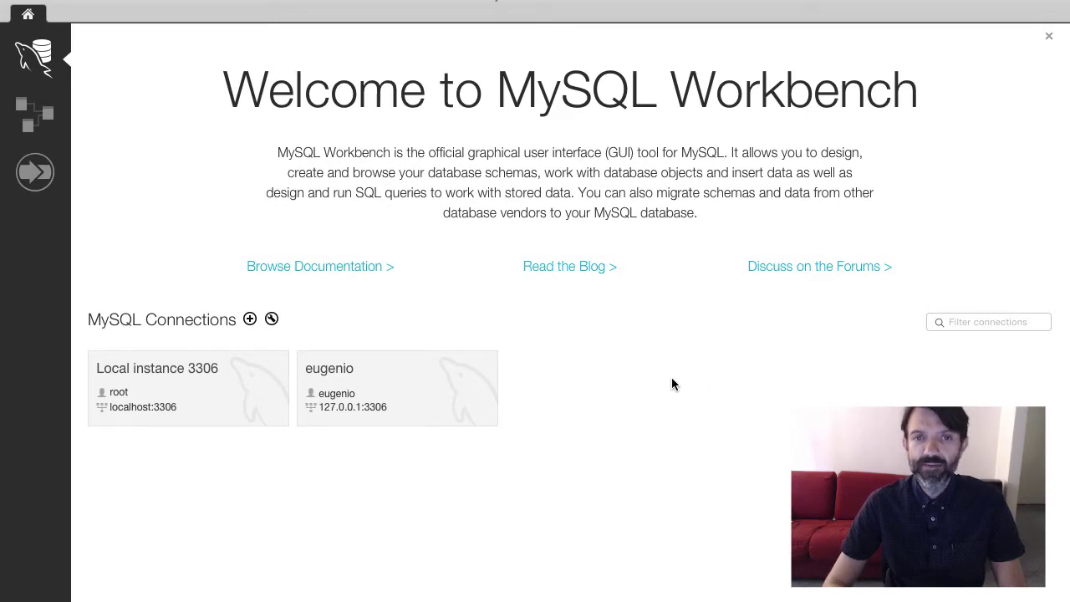
# Open the eugenio connection and start a new empty model
pyautogui.click(385, 374)
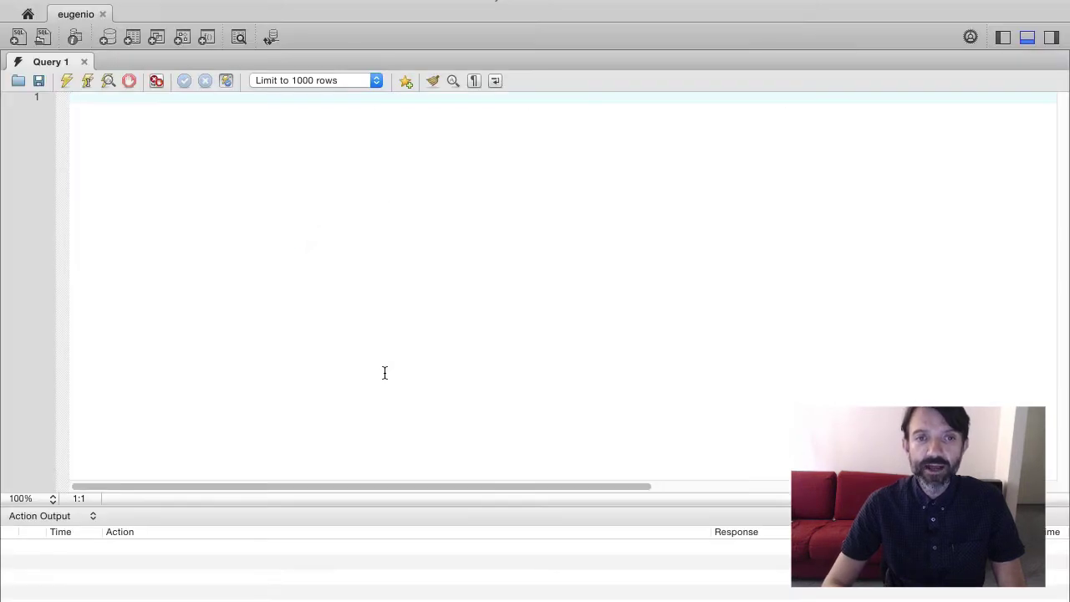
pyautogui.click(179, 2)
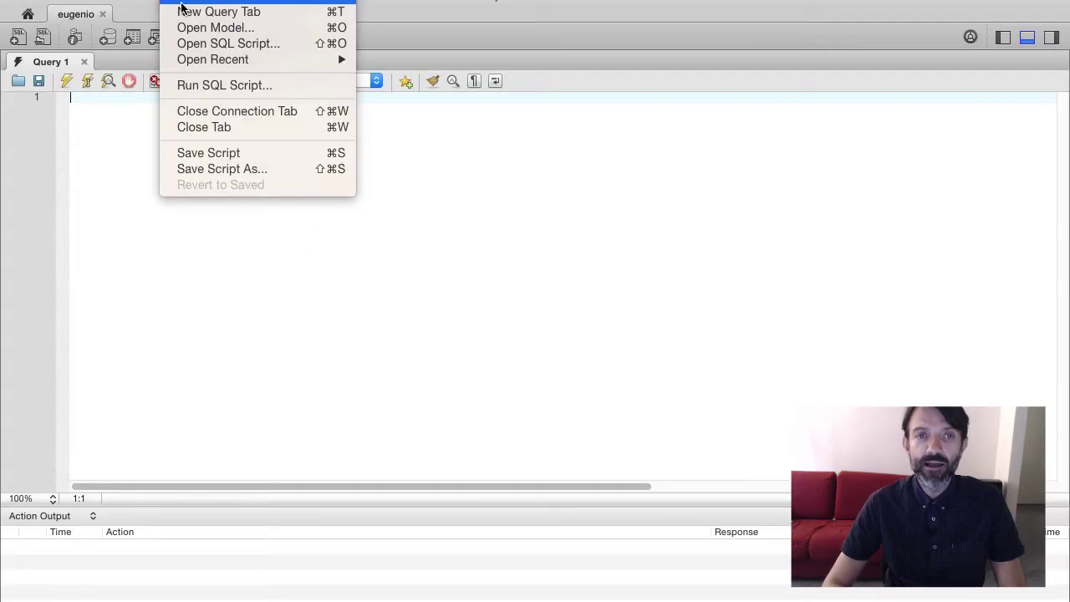
pyautogui.click(181, 3)
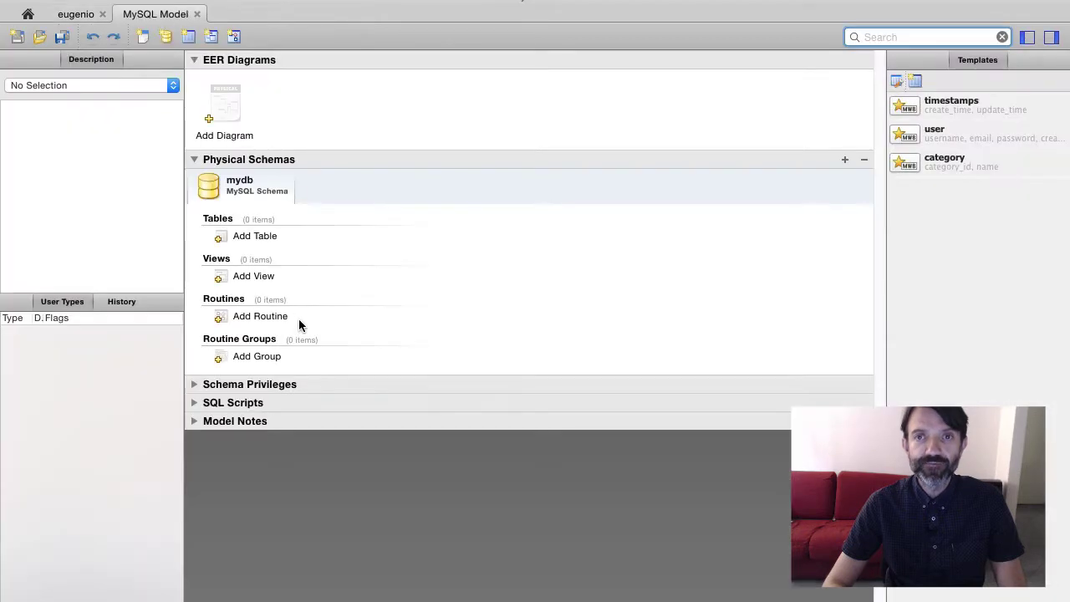
# Rename the mydb schema to my_first_dadabik_app and add an EER diagram
pyautogui.doubleClick(251, 191)
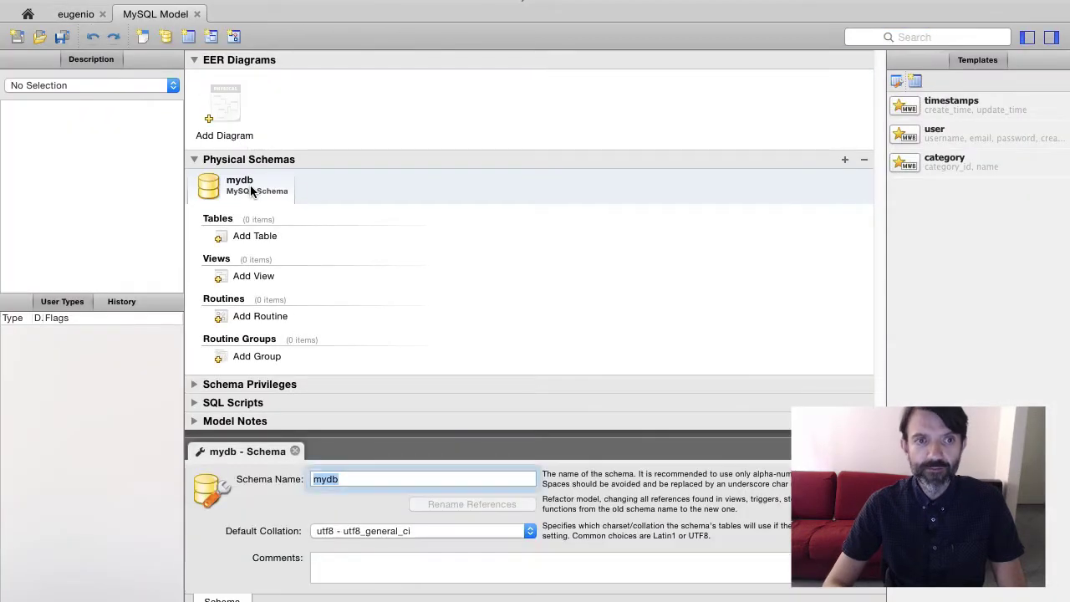
pyautogui.write('my_fi')
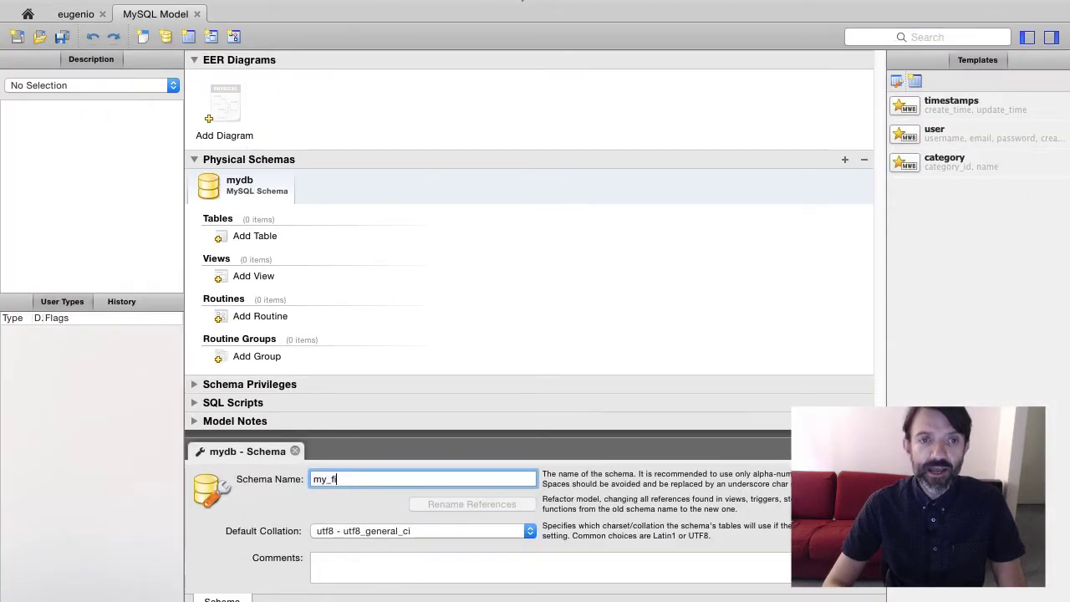
pyautogui.write('rst_dadabik_app')
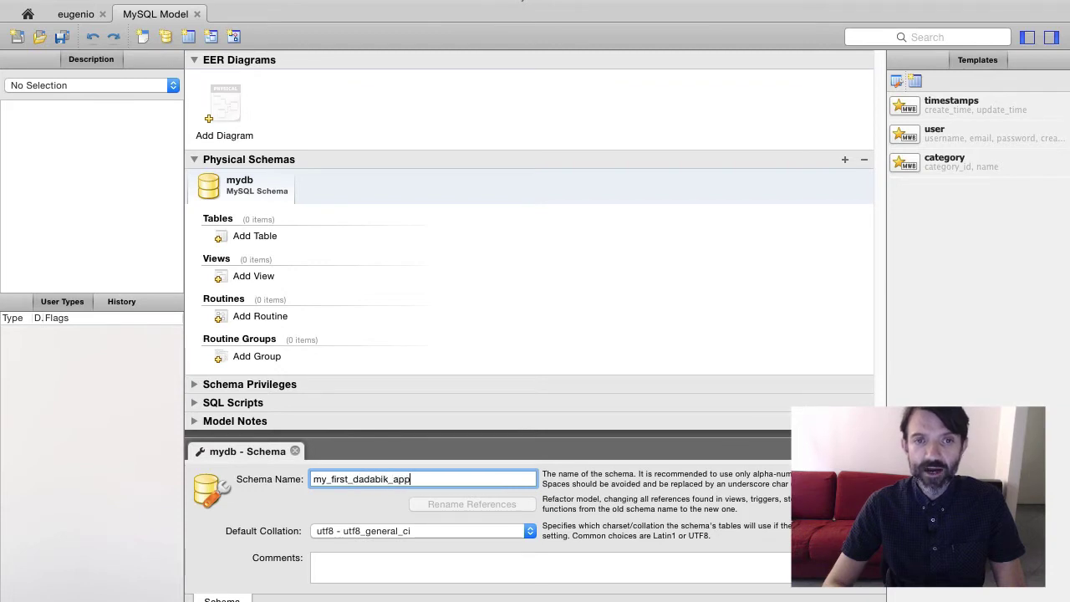
pyautogui.press('Return')
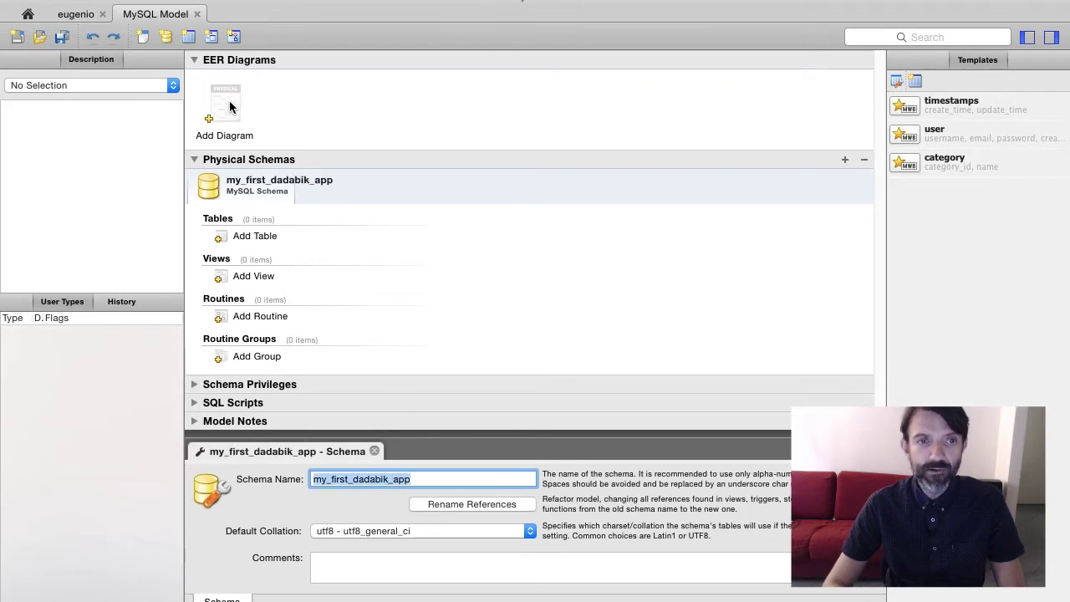
pyautogui.doubleClick(230, 102)
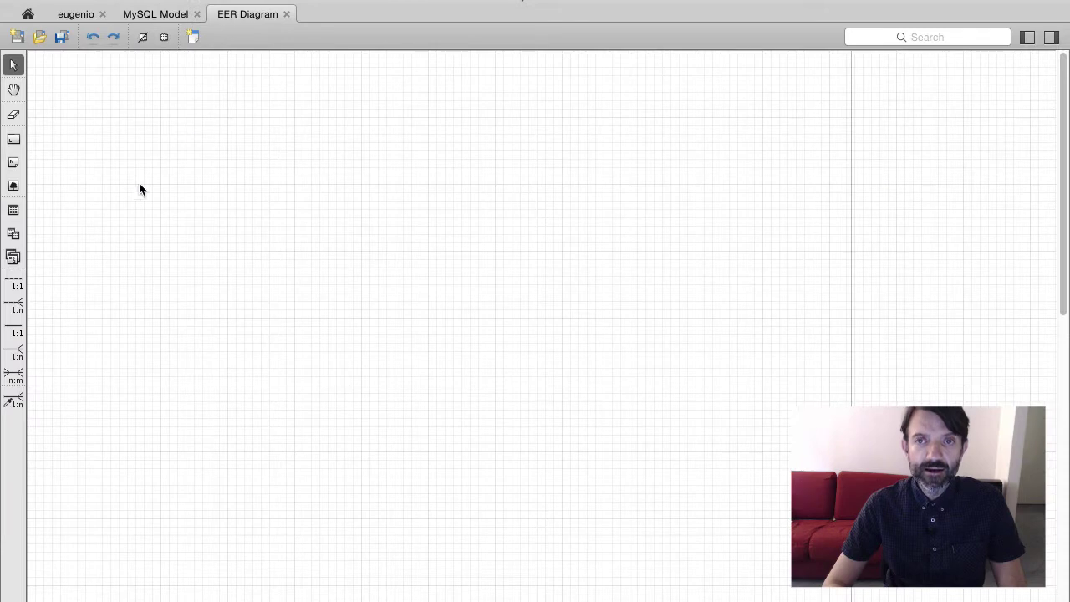
# Place a table named customers with an auto-increment id_customer column
pyautogui.click(13, 210)
pyautogui.click(195, 165)
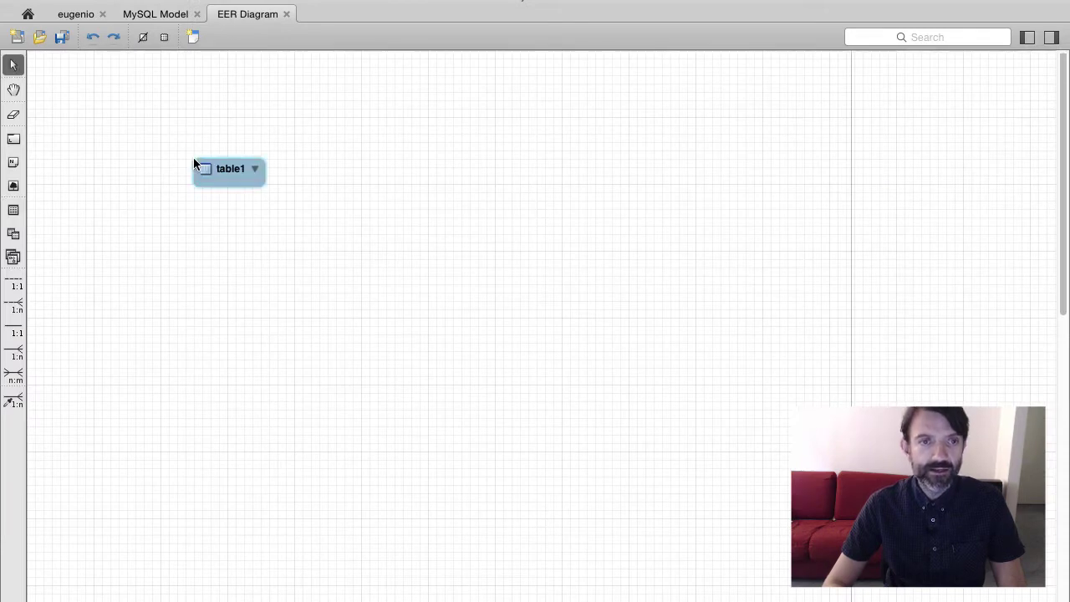
pyautogui.doubleClick(229, 172)
pyautogui.write('customers')
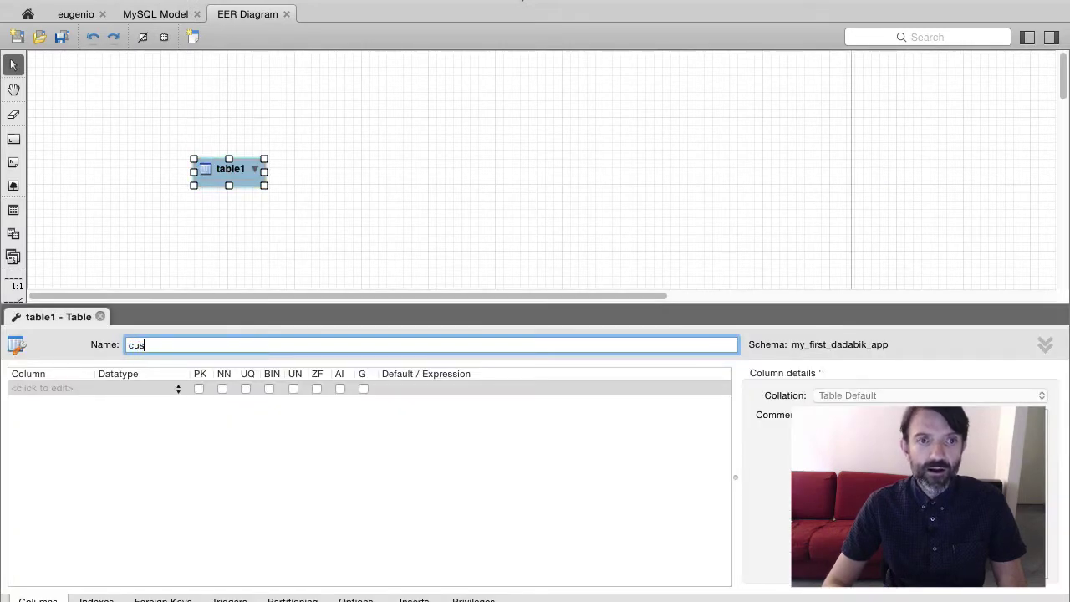
pyautogui.click(63, 389)
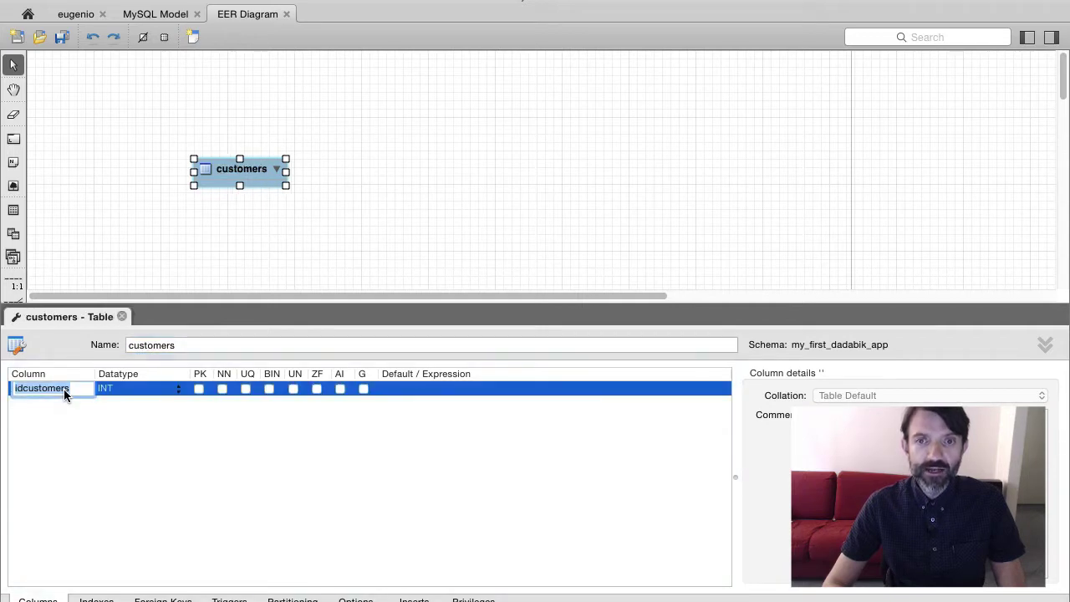
pyautogui.write('id_customer')
pyautogui.press('Tab')
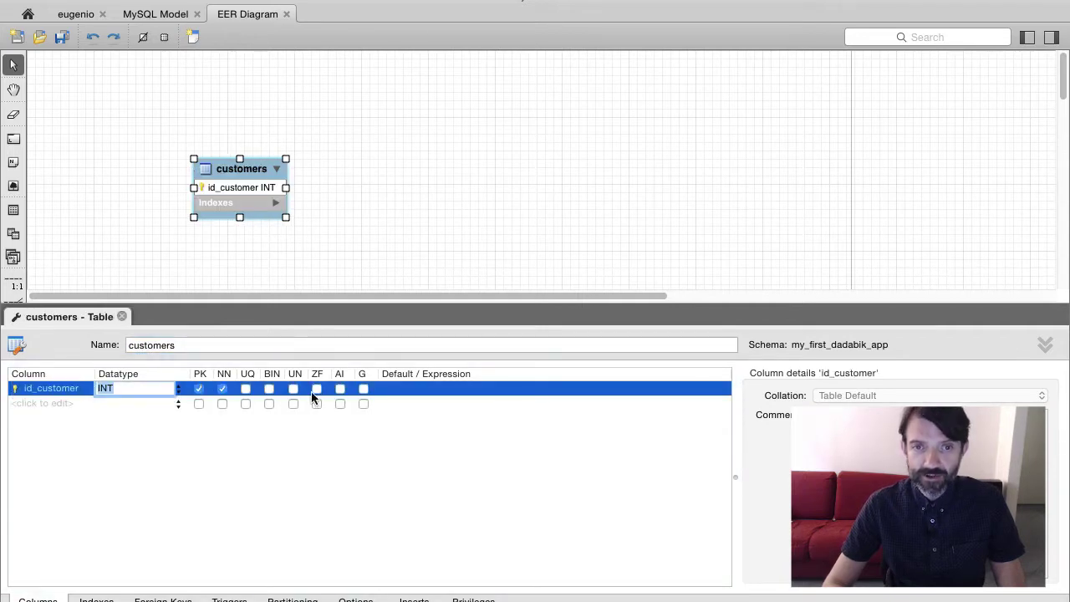
pyautogui.click(341, 390)
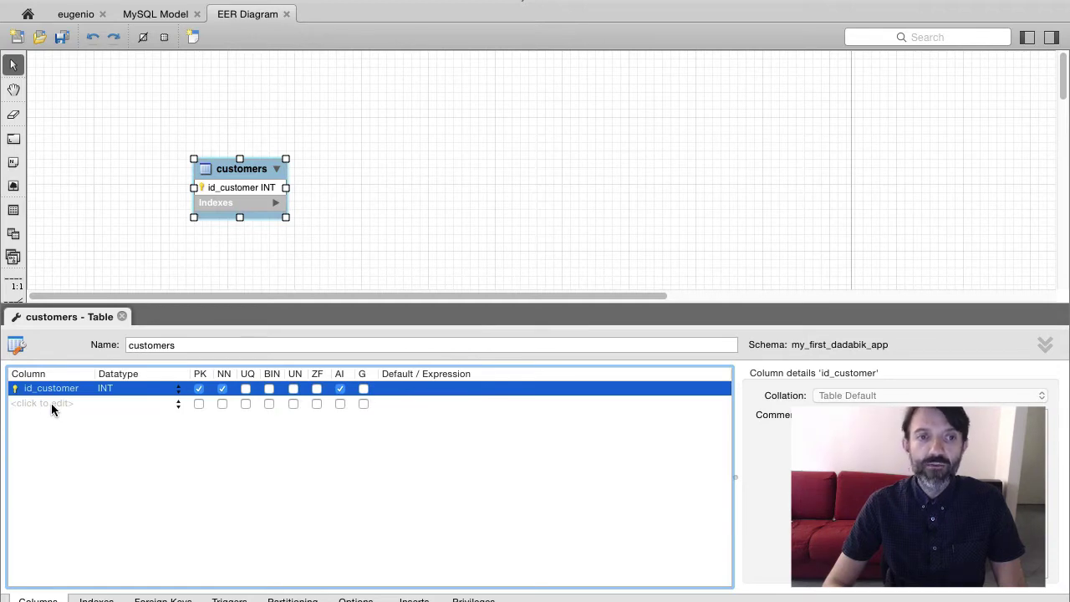
# Add name_customer and email_customer VARCHAR(45) columns to customers
pyautogui.click(52, 403)
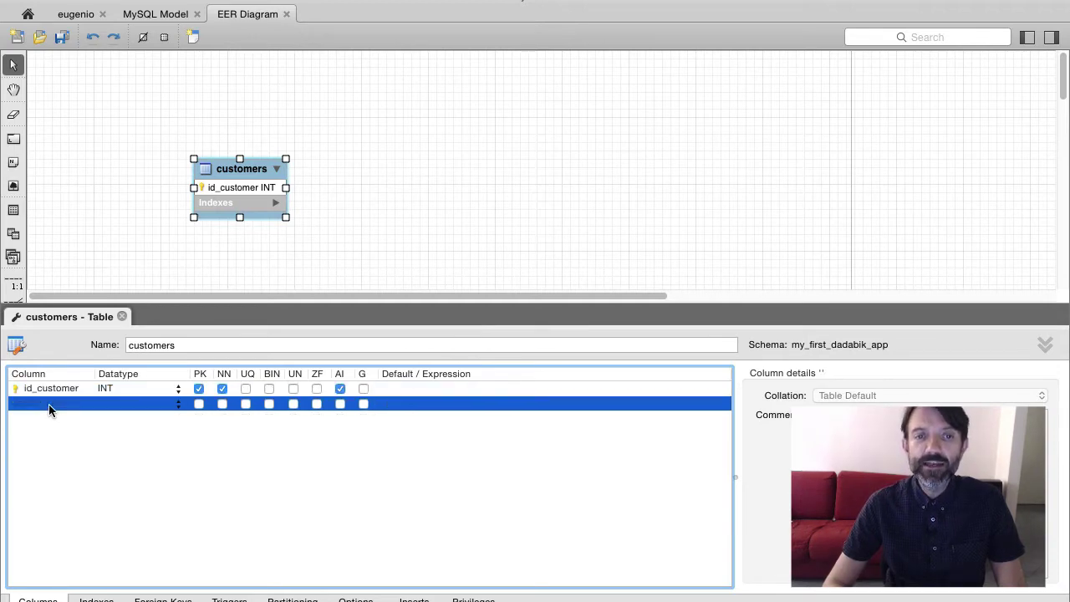
pyautogui.click(51, 403)
pyautogui.write('name_customer')
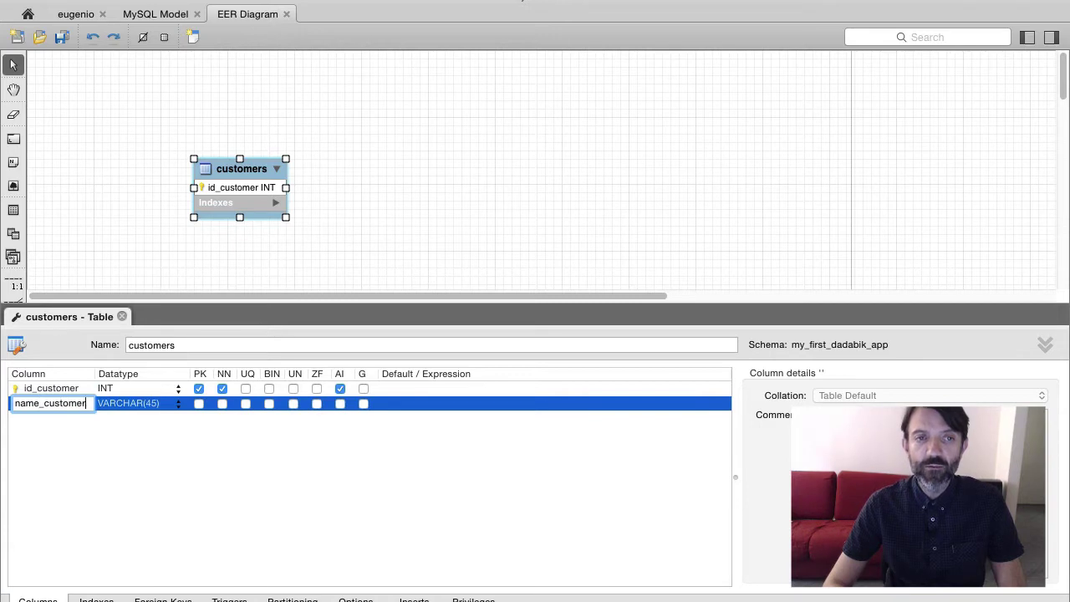
pyautogui.press('Tab')
pyautogui.click(60, 418)
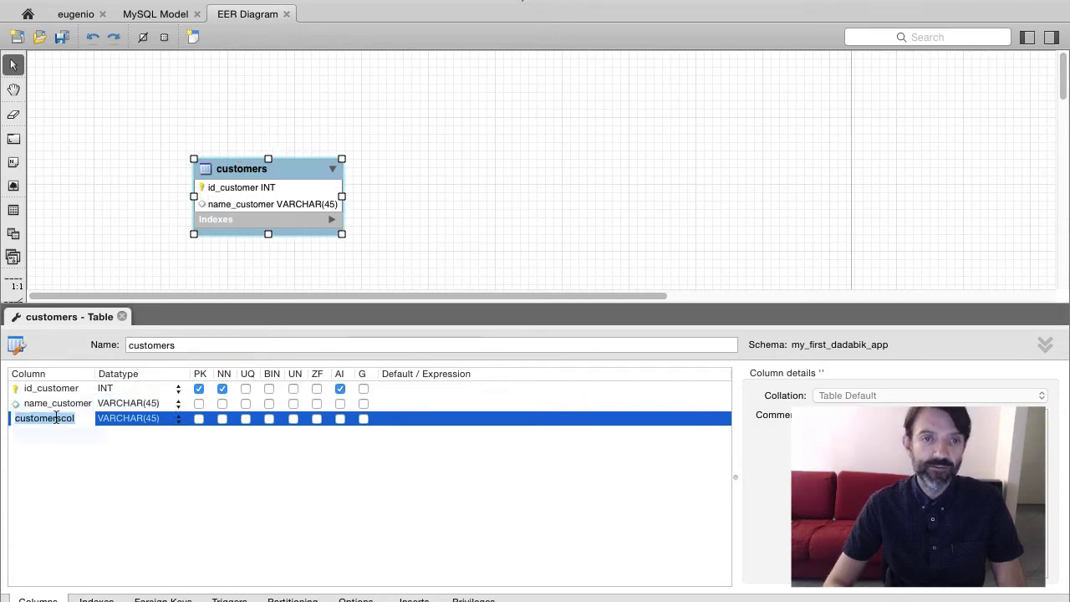
pyautogui.click(60, 419)
pyautogui.write('email_custome')
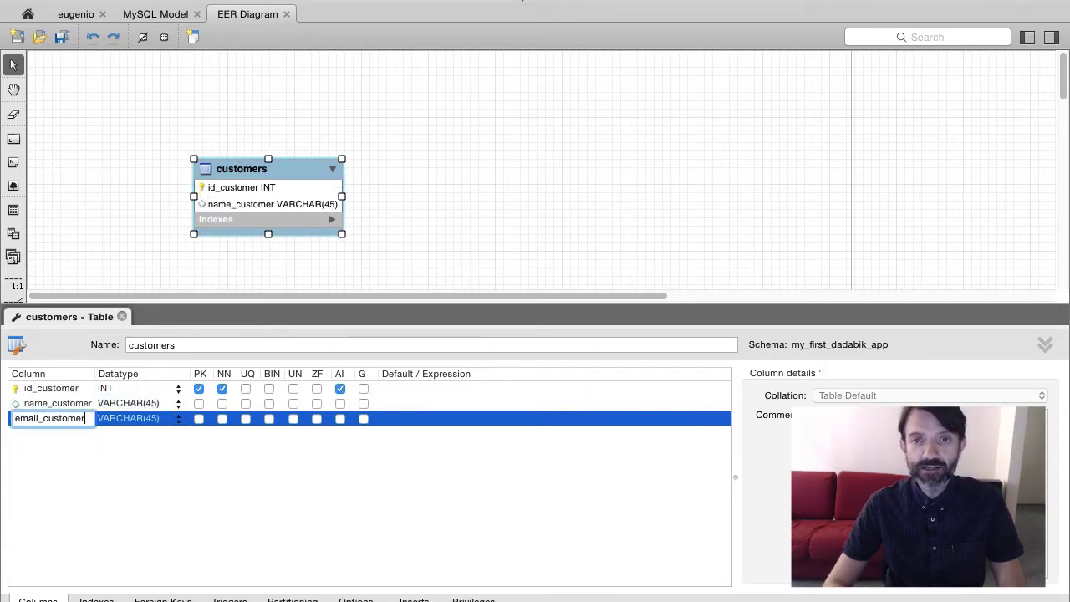
pyautogui.press('Tab')
pyautogui.click(159, 505)
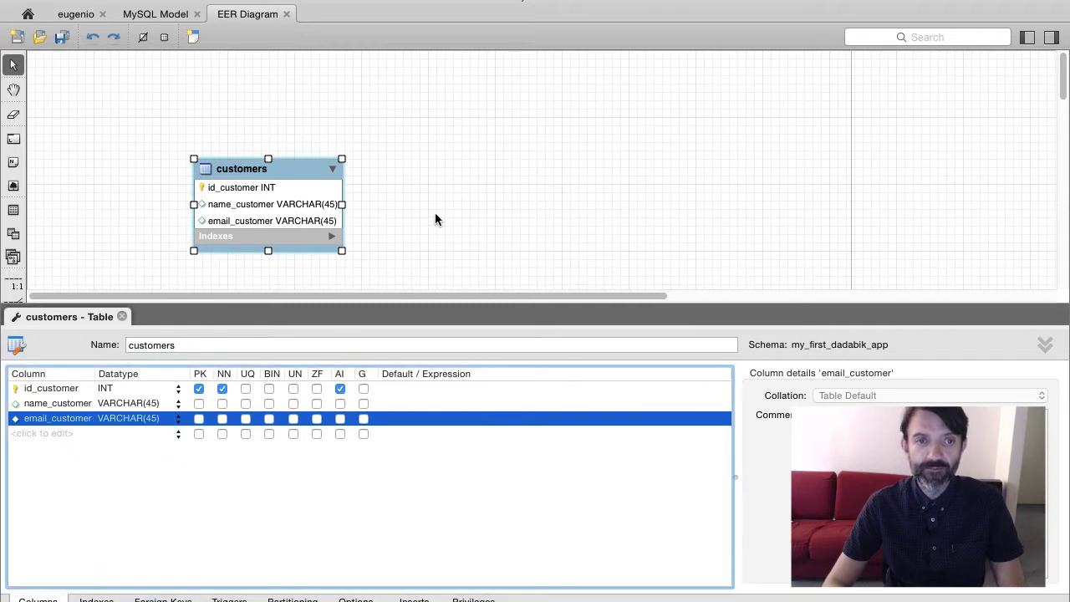
# Place a table named products with an auto-increment id_product column
pyautogui.click(14, 210)
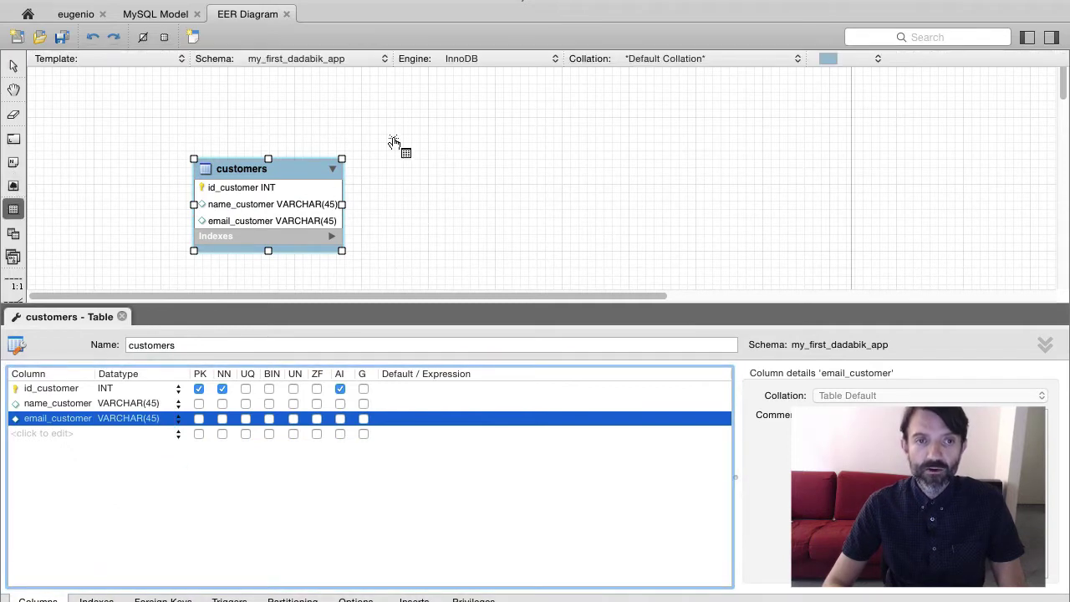
pyautogui.click(457, 168)
pyautogui.write('p')
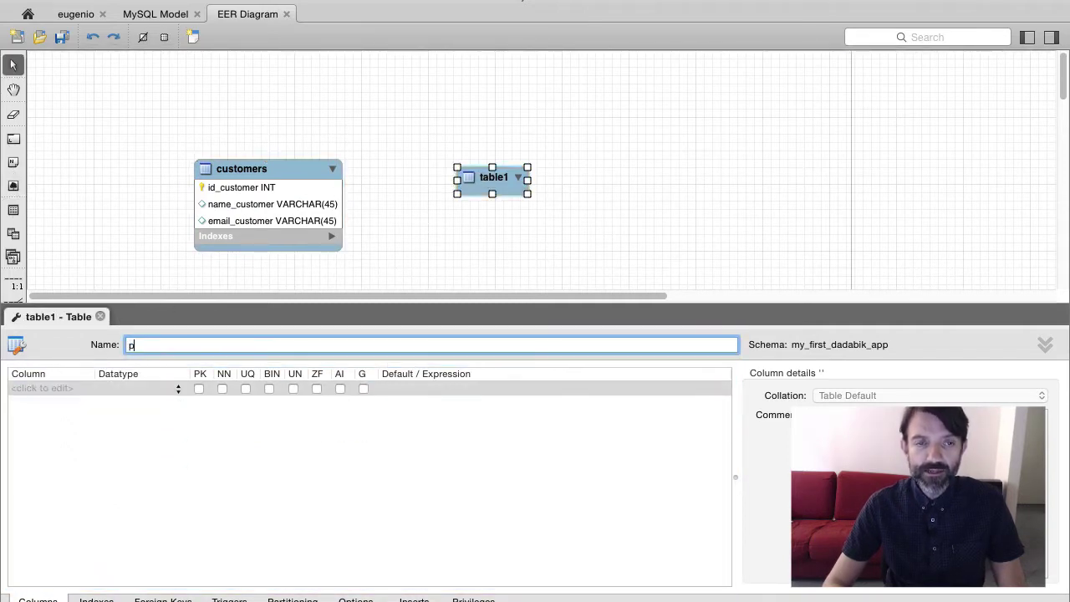
pyautogui.write('roducts')
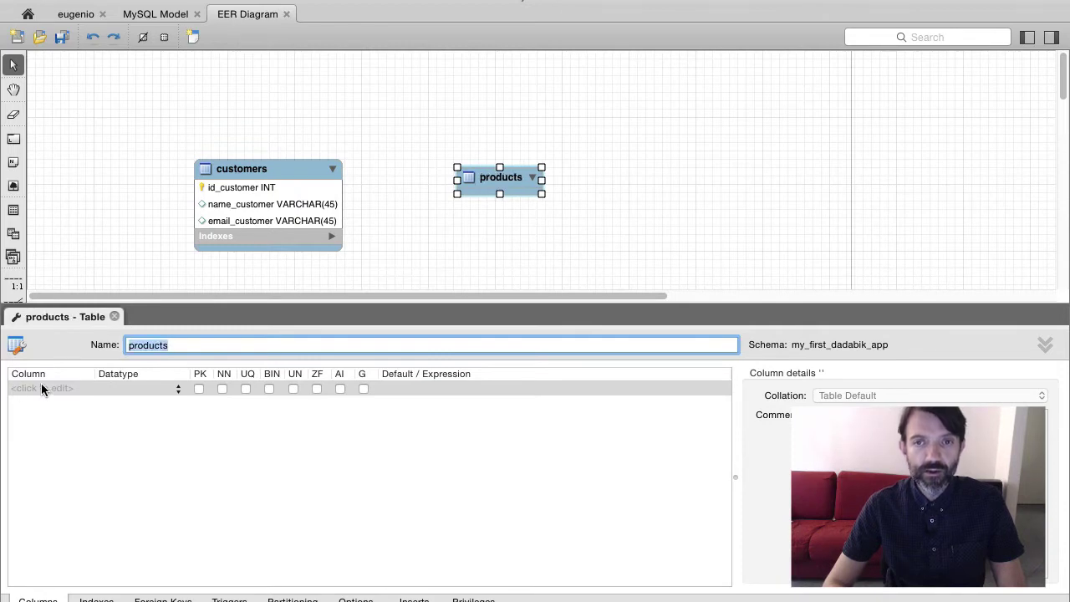
pyautogui.click(41, 386)
pyautogui.write('id_product')
pyautogui.press('Tab')
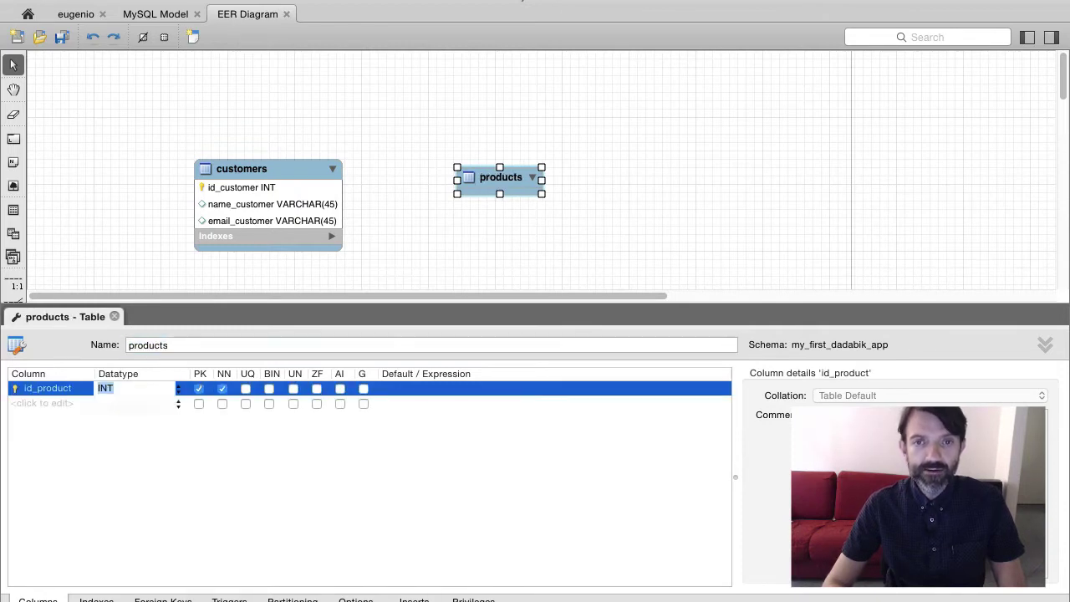
pyautogui.click(340, 389)
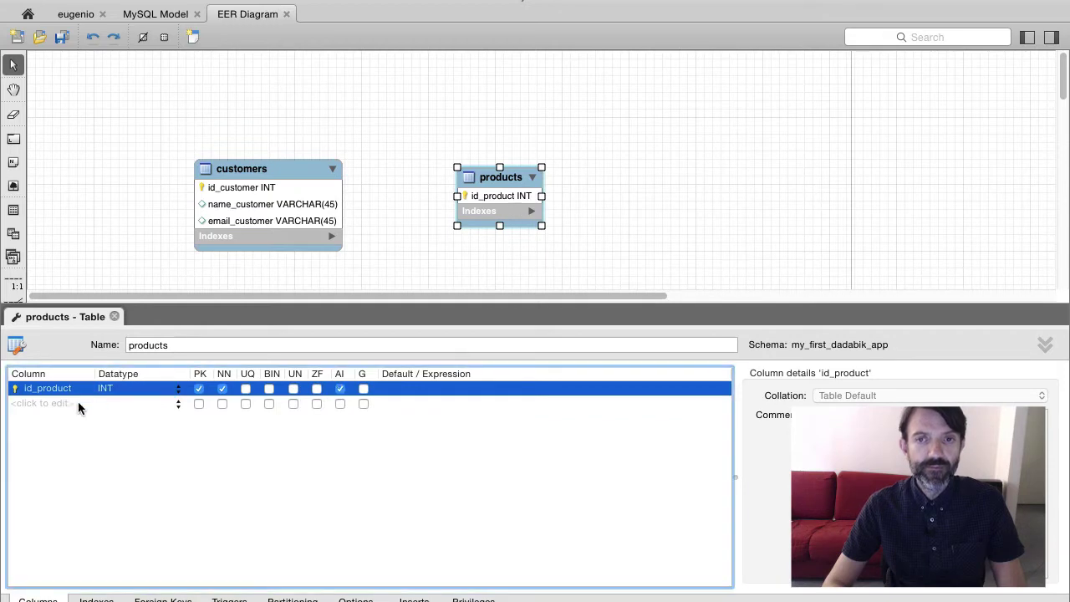
# Add name_product VARCHAR(45) and price_product FLOAT columns to products
pyautogui.click(53, 402)
pyautogui.write('name_product')
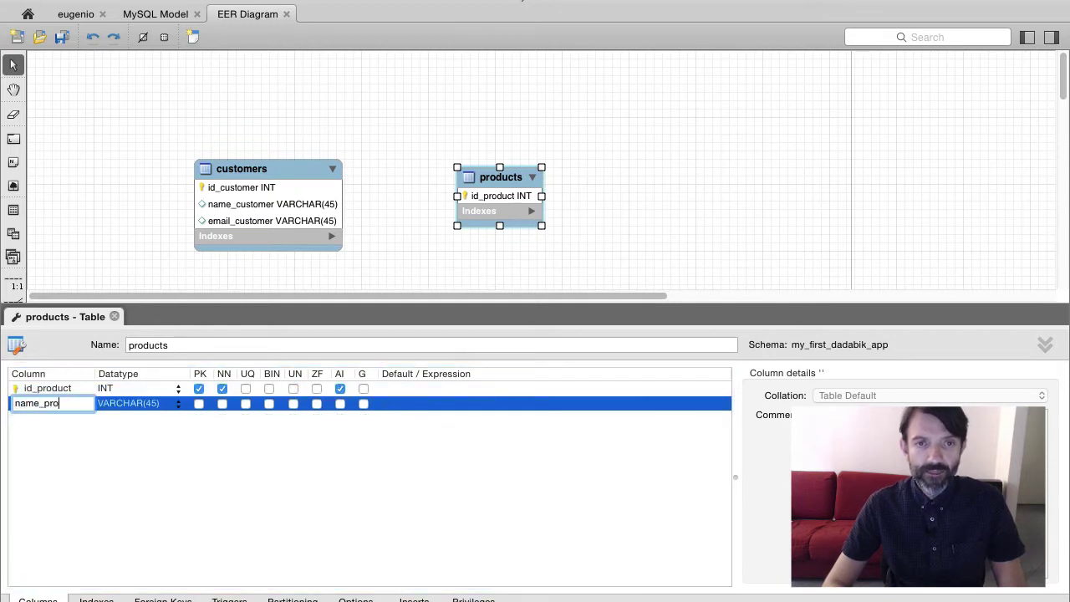
pyautogui.press('Tab')
pyautogui.click(44, 420)
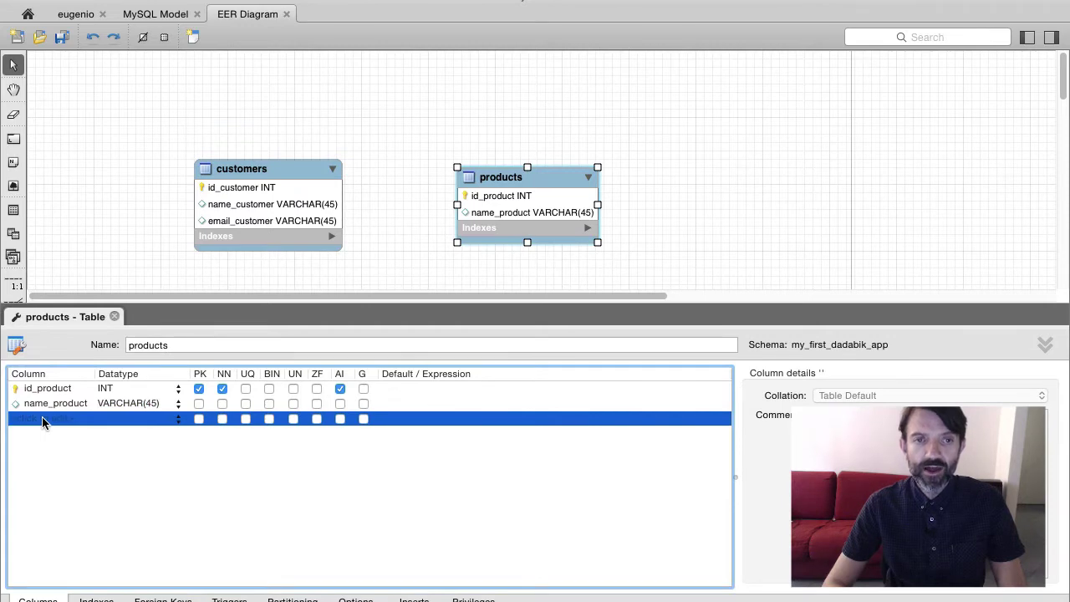
pyautogui.click(44, 420)
pyautogui.write('price_pro')
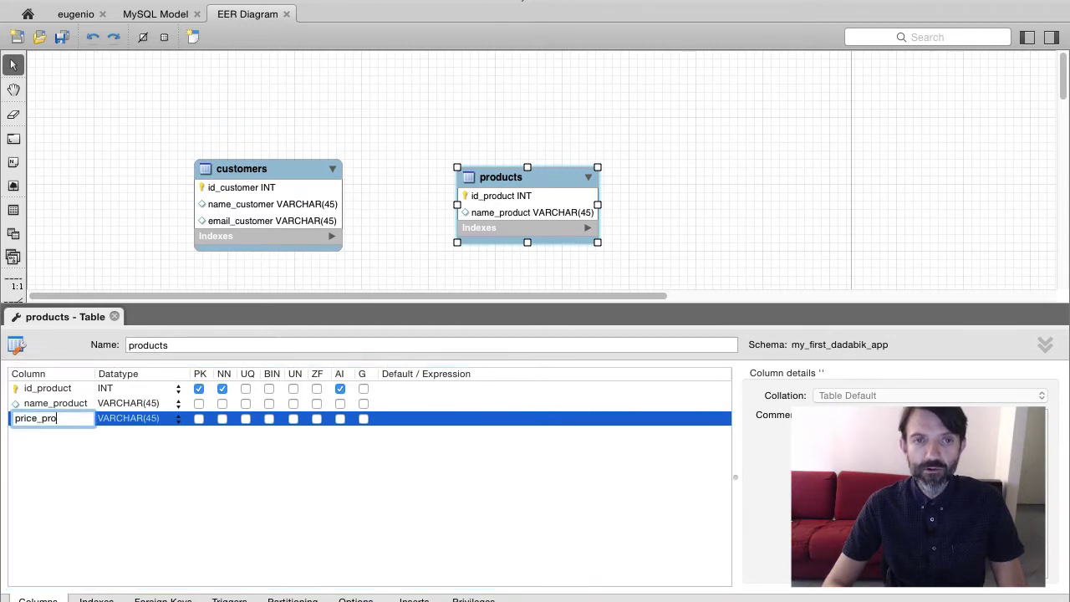
pyautogui.write('duct')
pyautogui.press('Tab')
pyautogui.write('FLOAT')
pyautogui.press('Return')
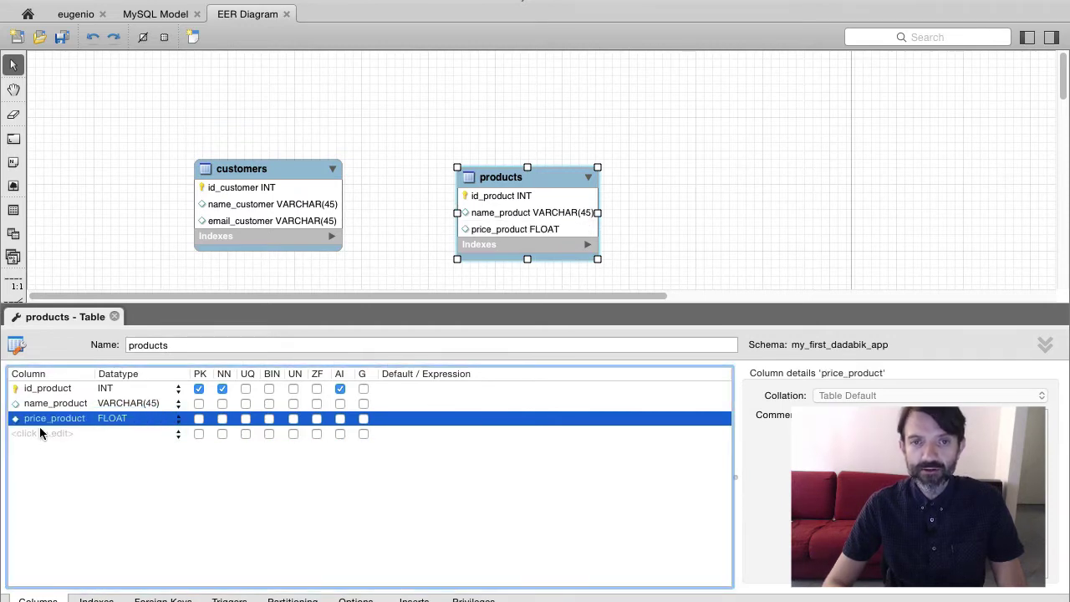
# Add a quantity_product INT column to products
pyautogui.click(40, 433)
pyautogui.write('quanti')
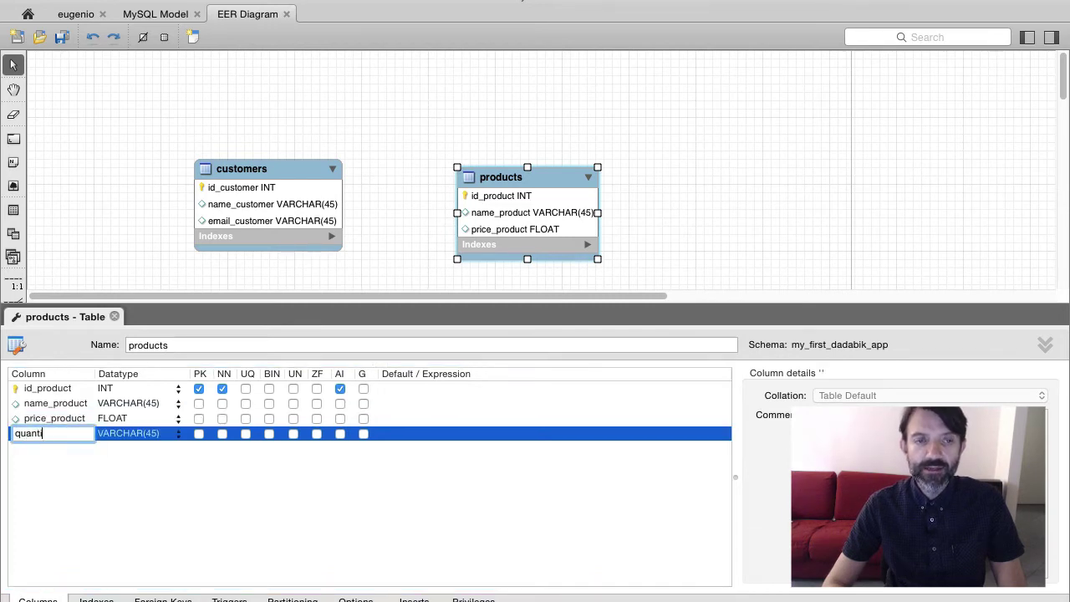
pyautogui.write('ty_product')
pyautogui.press('Tab')
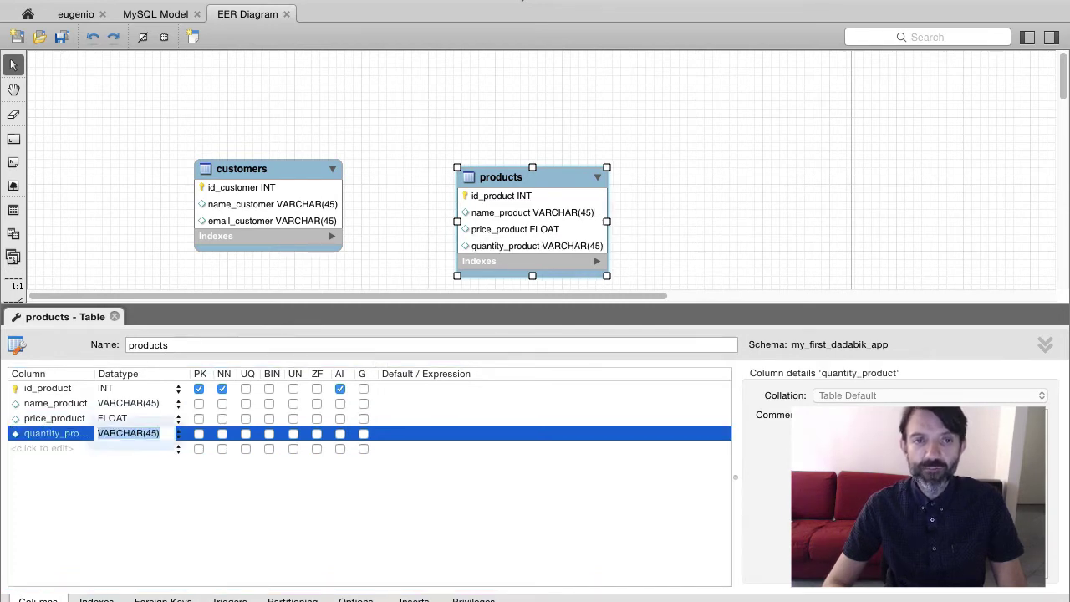
pyautogui.write('INT')
pyautogui.press('Return')
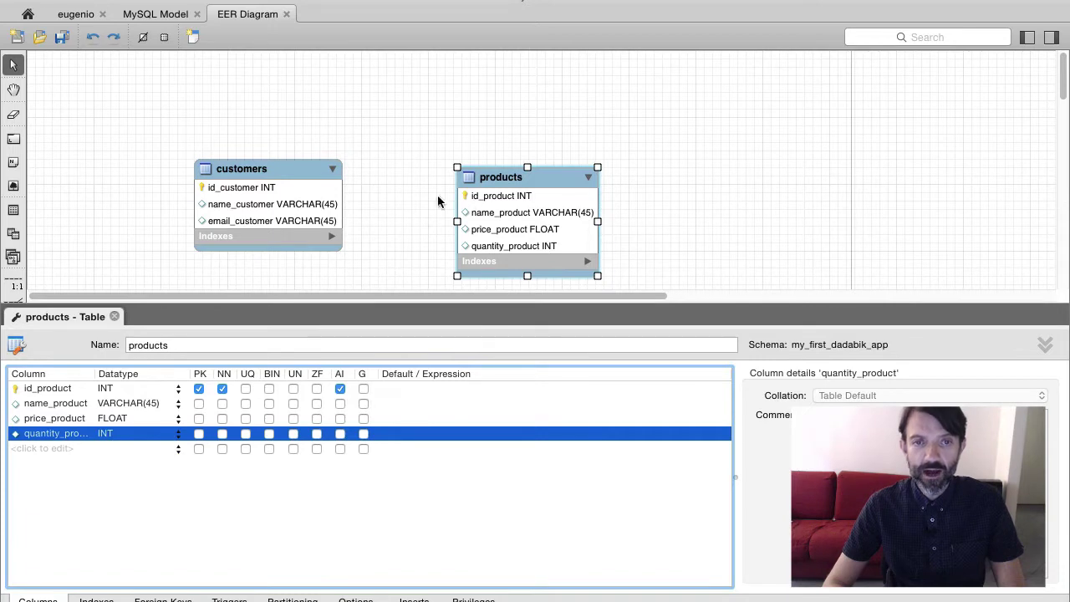
# Place a third table on the diagram and name it brands
pyautogui.click(13, 209)
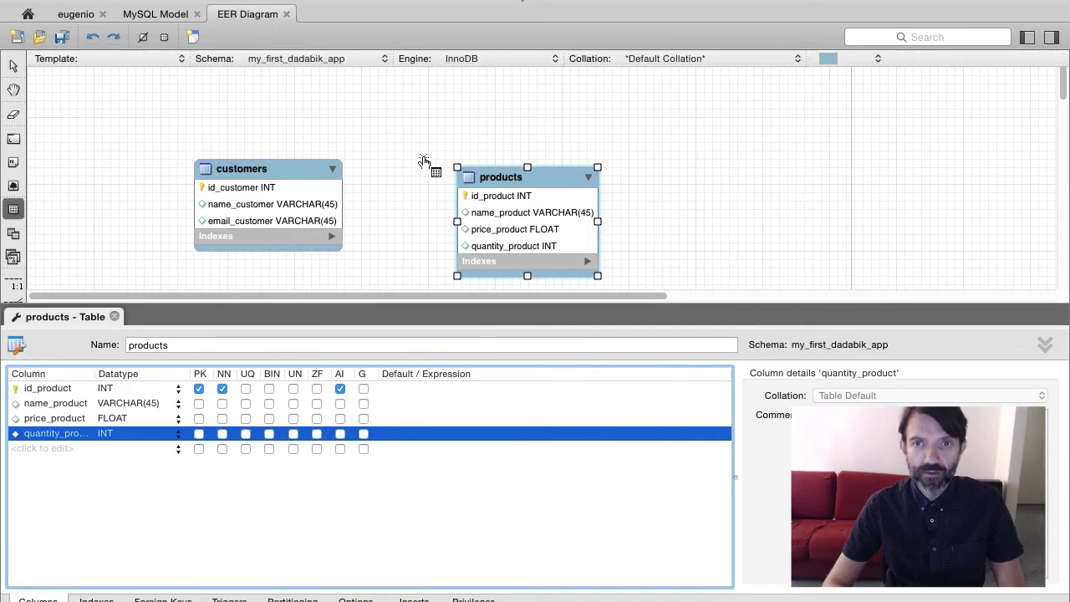
pyautogui.click(700, 186)
pyautogui.doubleClick(729, 187)
pyautogui.write('bra')
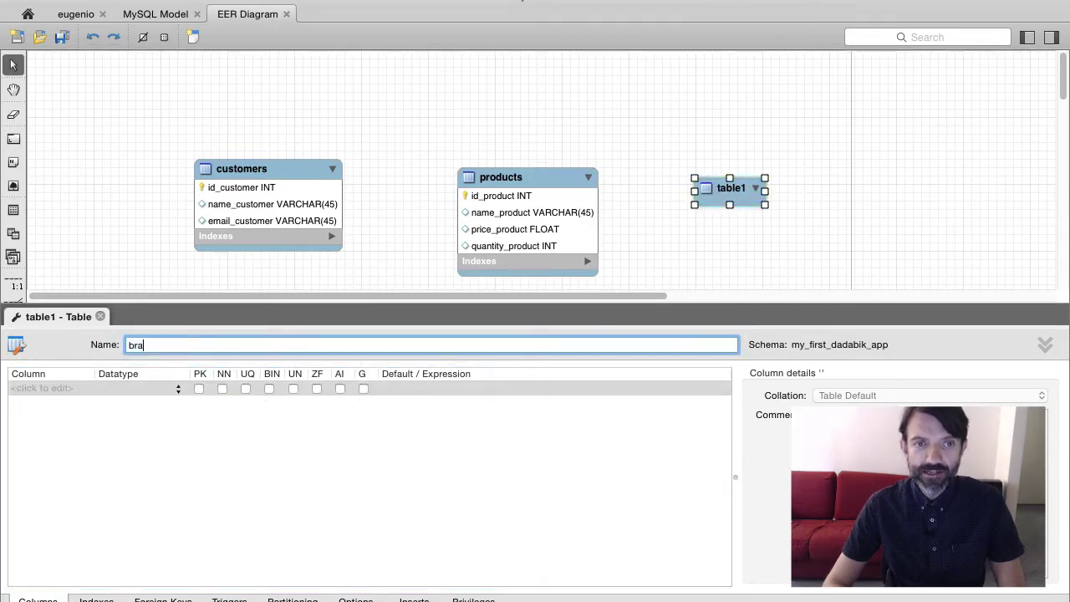
pyautogui.write('nds')
pyautogui.press('Return')
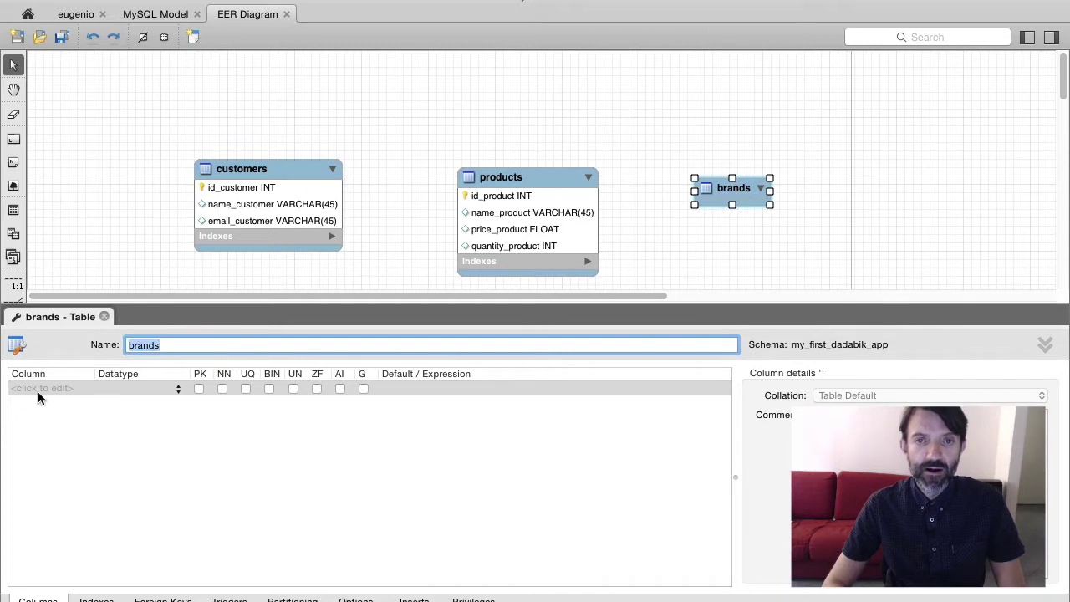
# Give brands an id_brand key column and a name_brand VARCHAR(45) column
pyautogui.doubleClick(38, 391)
pyautogui.write('id_brand')
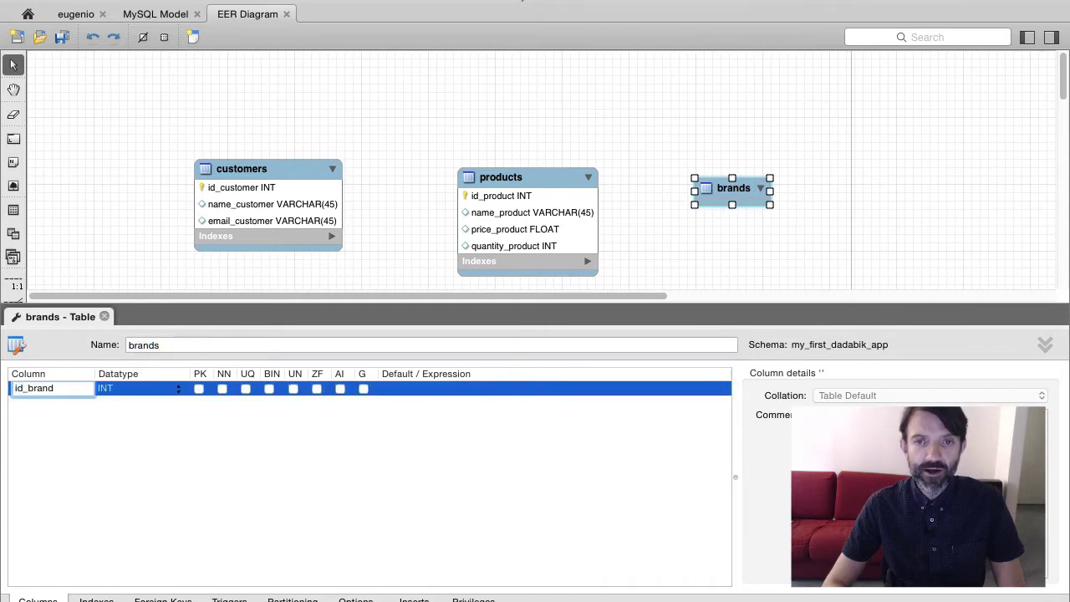
pyautogui.press('Return')
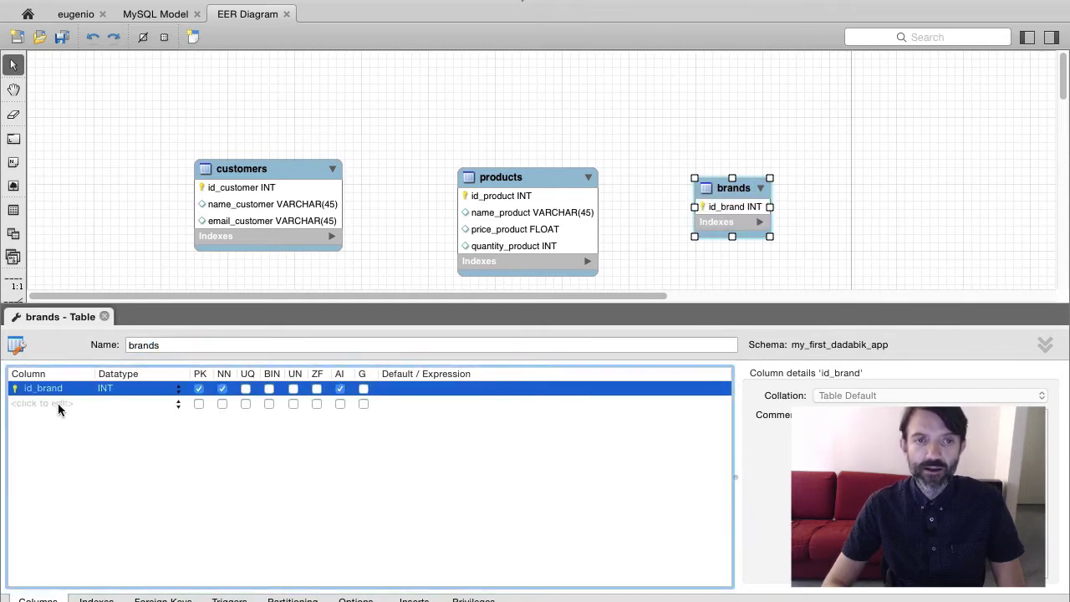
pyautogui.doubleClick(58, 403)
pyautogui.write('name_')
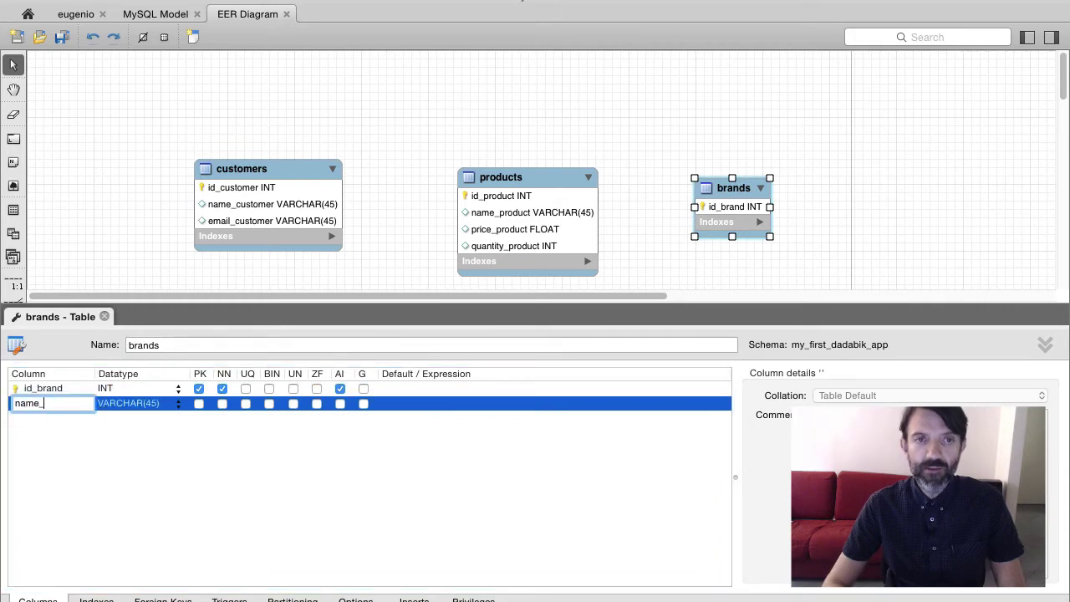
pyautogui.write('brand')
pyautogui.press('Return')
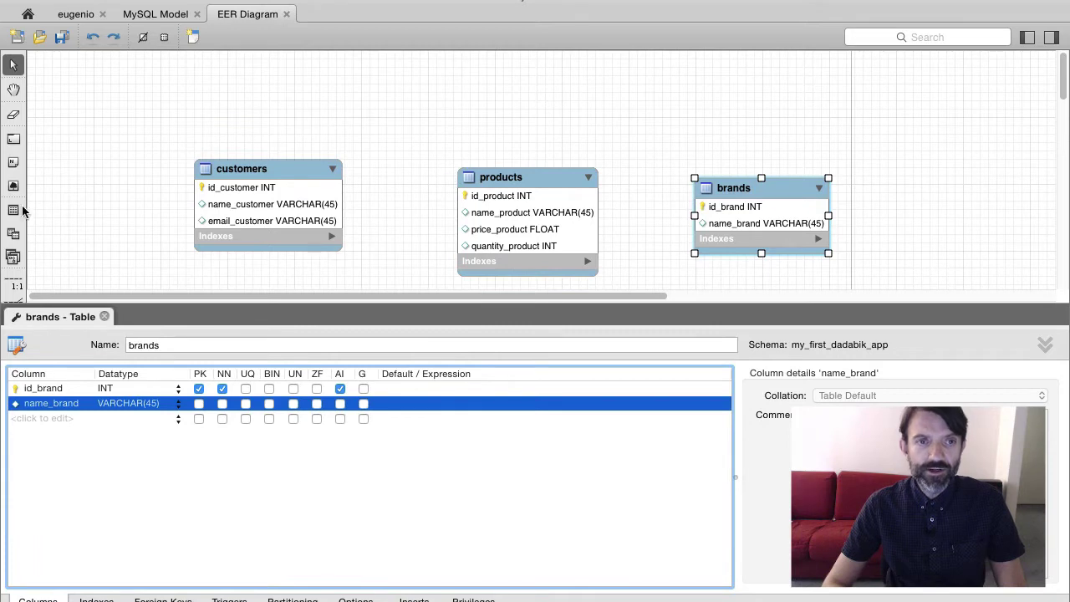
pyautogui.scroll(-2, 64, 226)
pyautogui.scroll(-3, 63, 226)
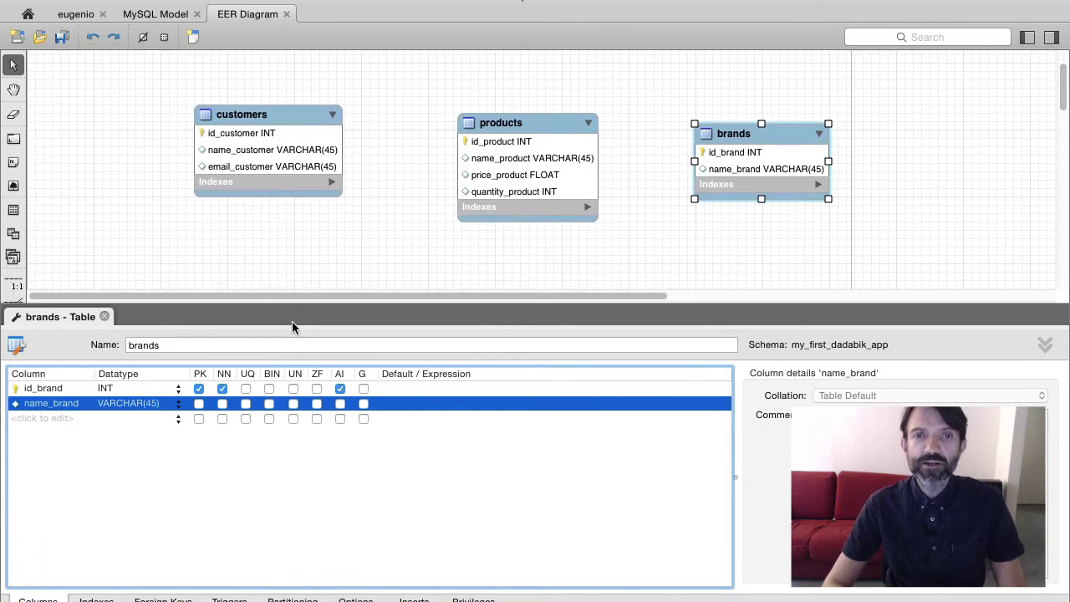
# Draw a one-to-many relationship from products to brands
pyautogui.moveTo(309, 302); pyautogui.dragTo(294, 474)
pyautogui.click(16, 306)
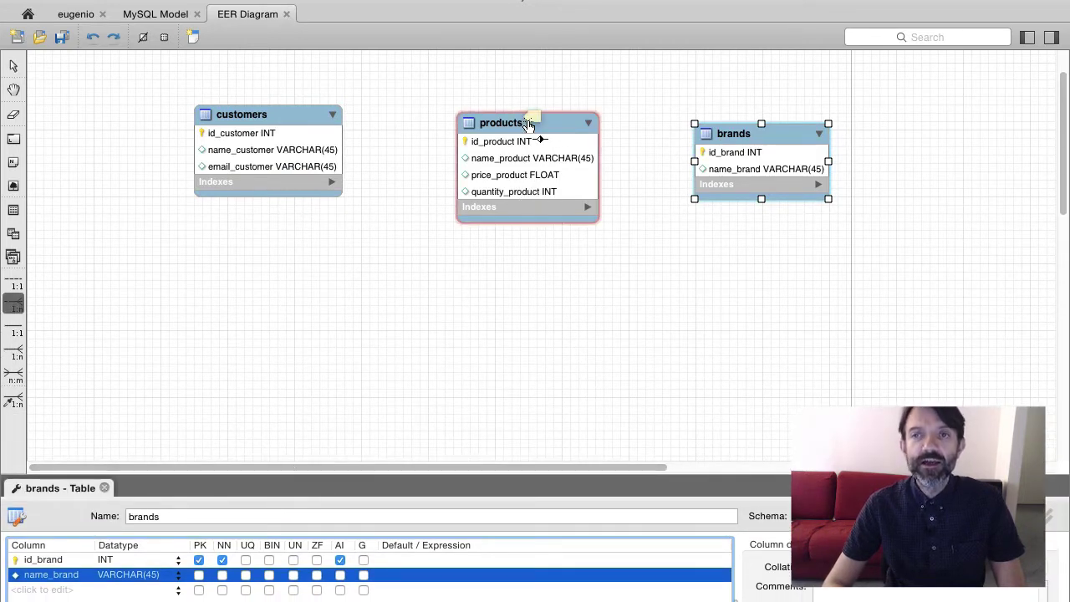
pyautogui.click(529, 122)
pyautogui.click(788, 134)
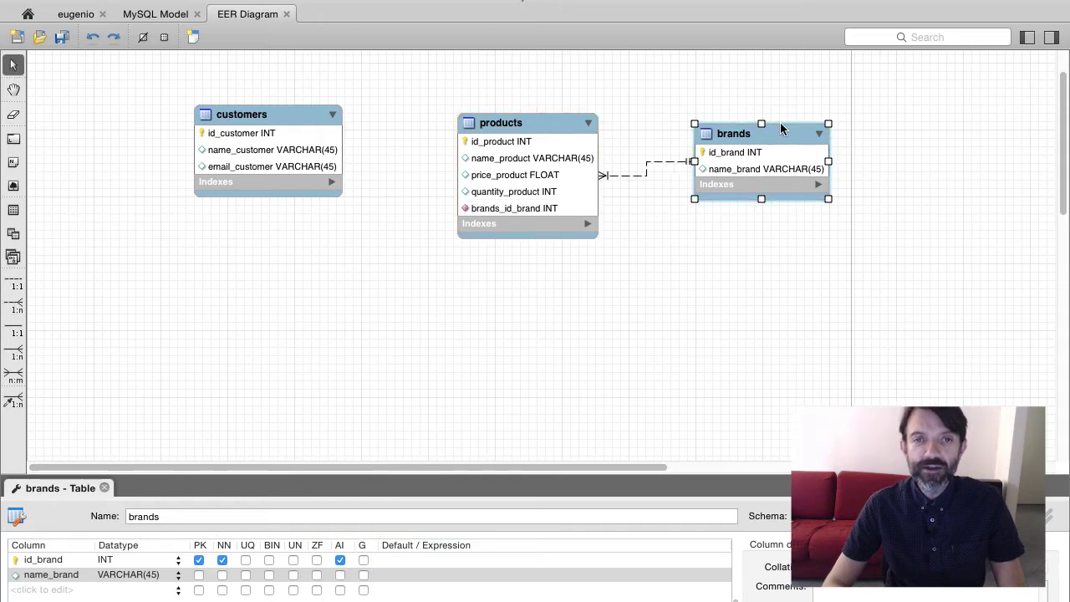
# Place a sales table below customers with an auto-increment id_sale column
pyautogui.click(14, 210)
pyautogui.click(240, 336)
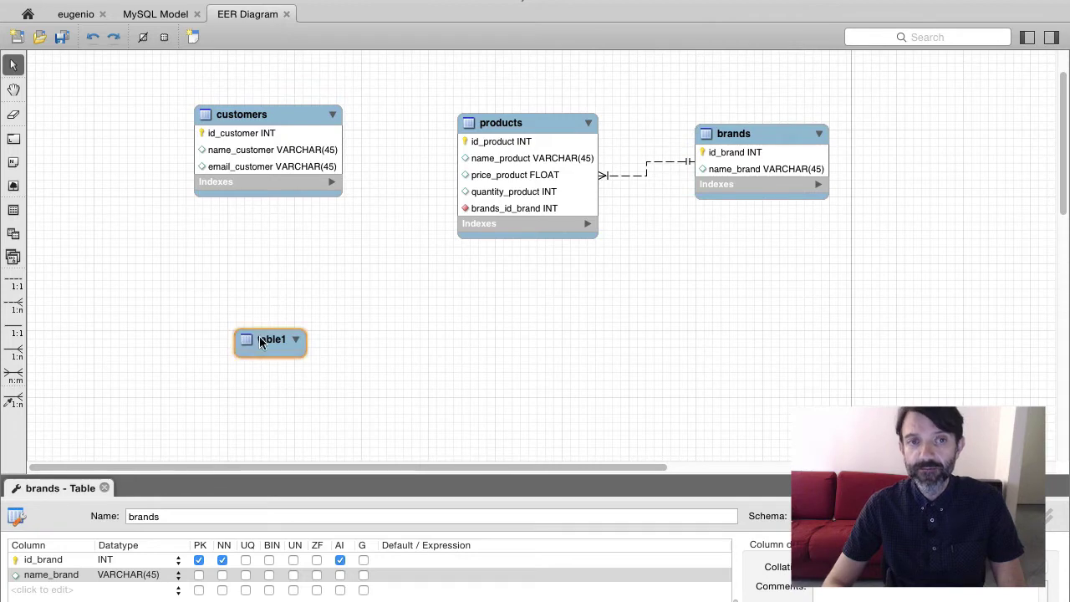
pyautogui.doubleClick(262, 345)
pyautogui.write('sales')
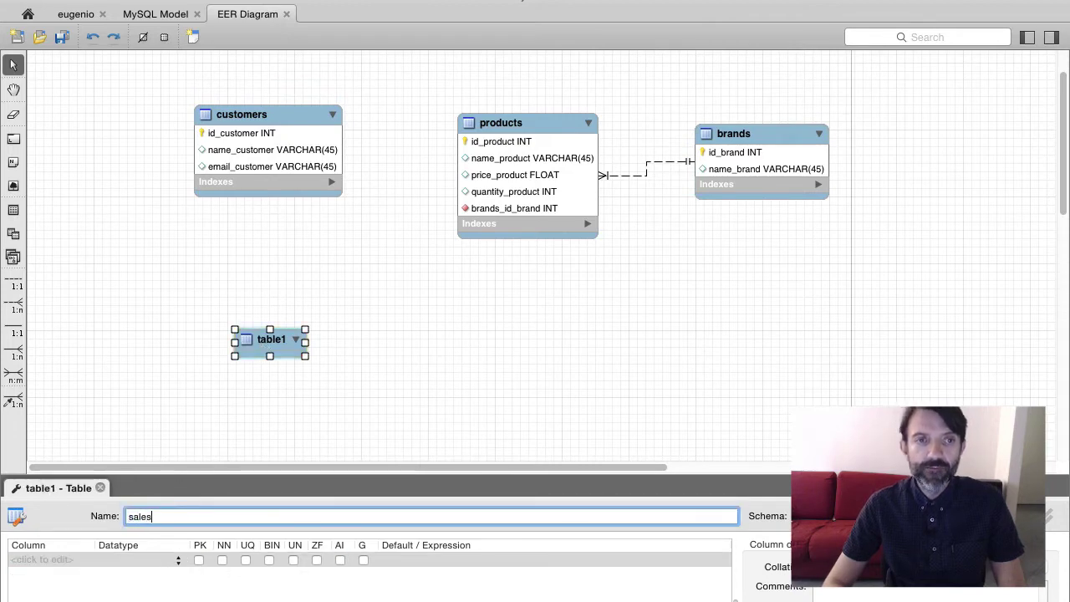
pyautogui.press('Return')
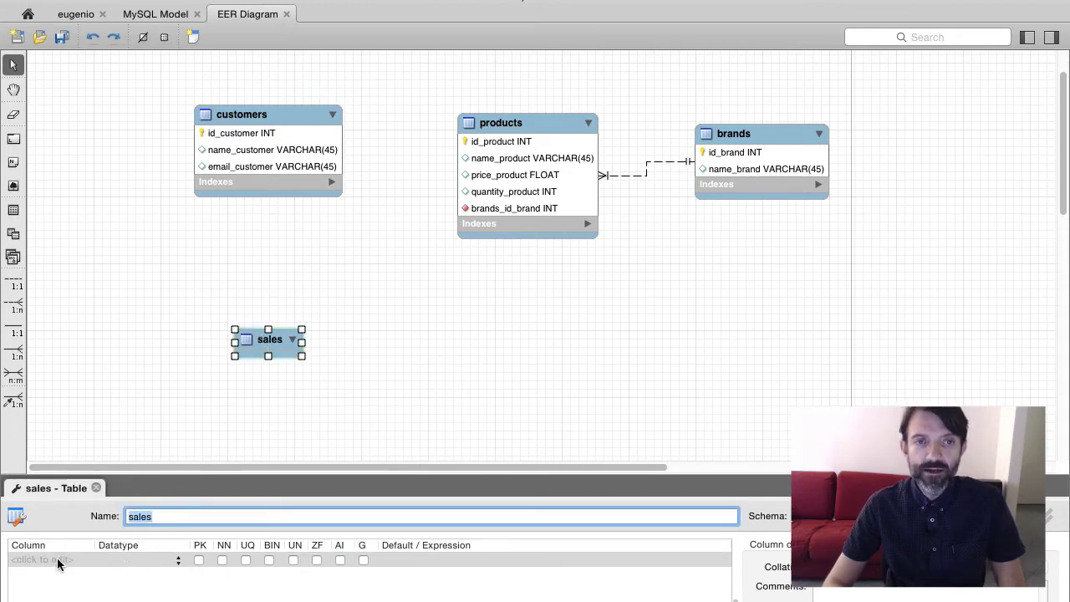
pyautogui.click(57, 561)
pyautogui.write('id_sale')
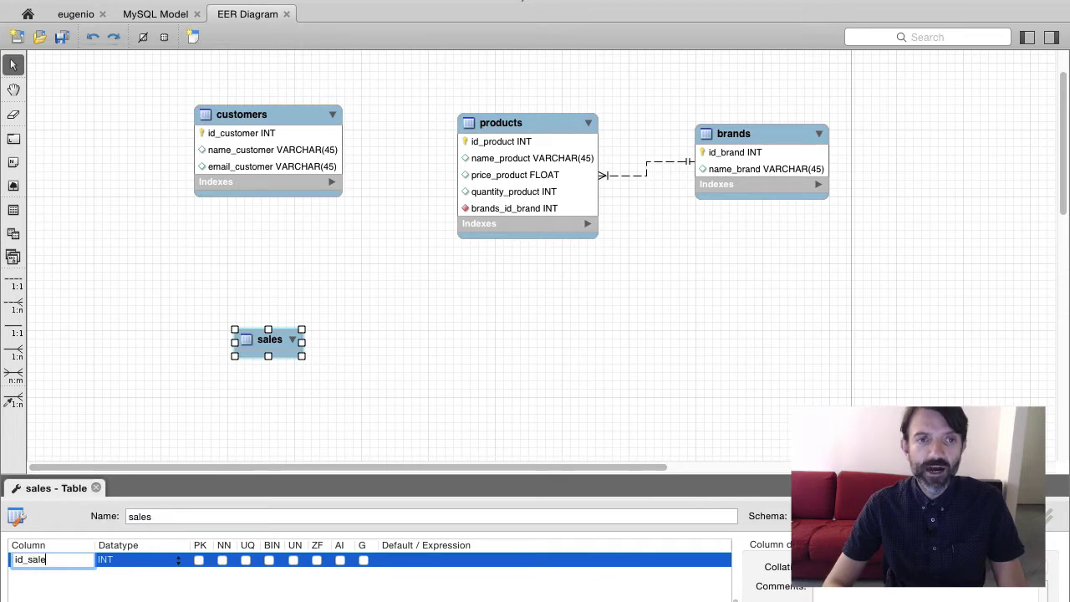
pyautogui.press('Return')
pyautogui.click(339, 559)
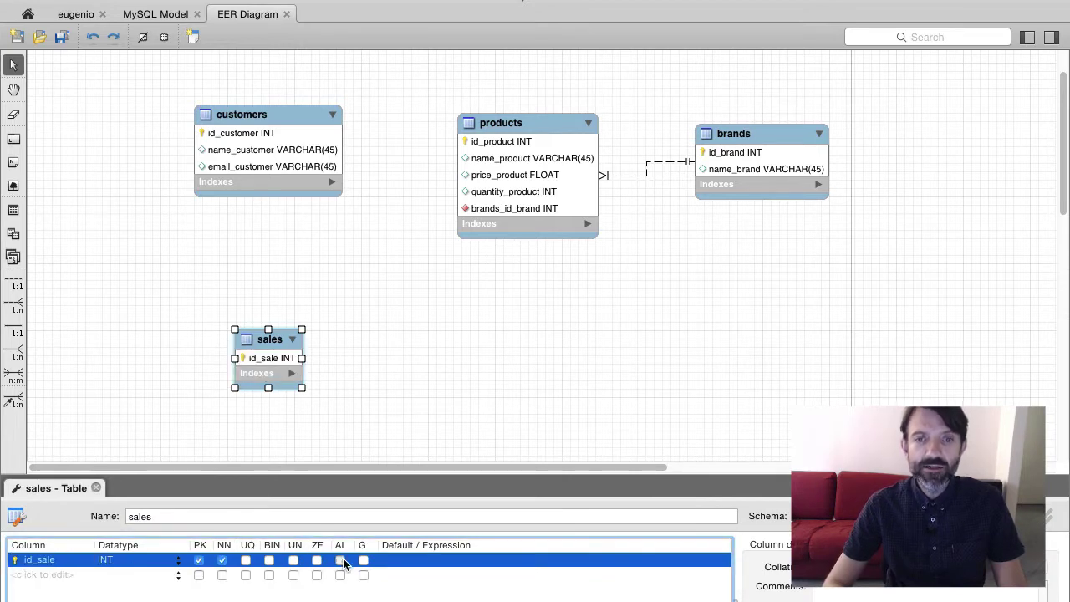
# Add a date_time_sale column of type DATETIME to sales
pyautogui.click(33, 576)
pyautogui.write('date_ti')
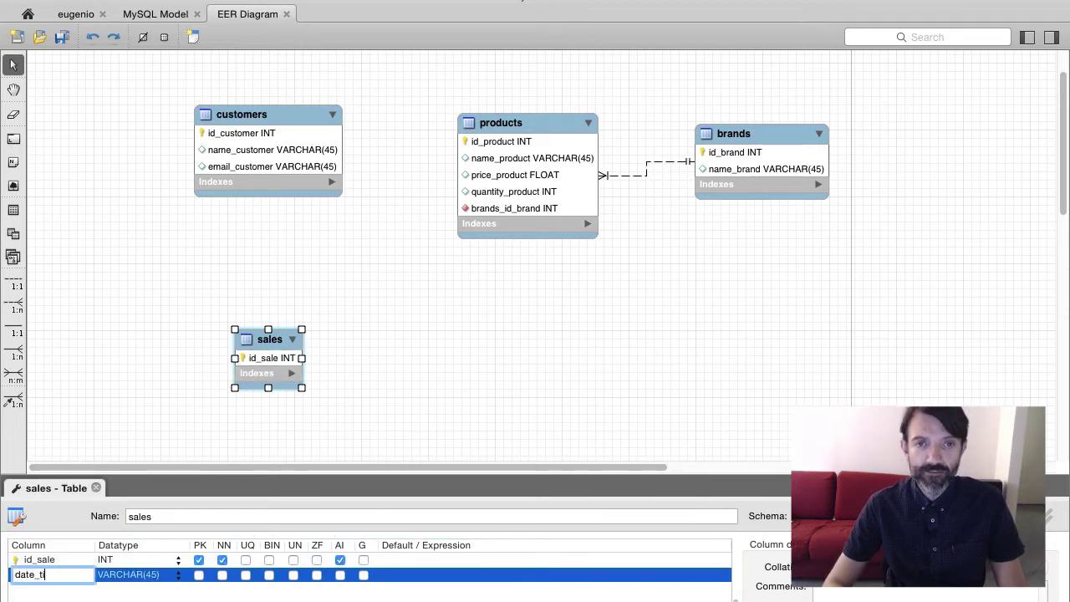
pyautogui.write('me_sla')
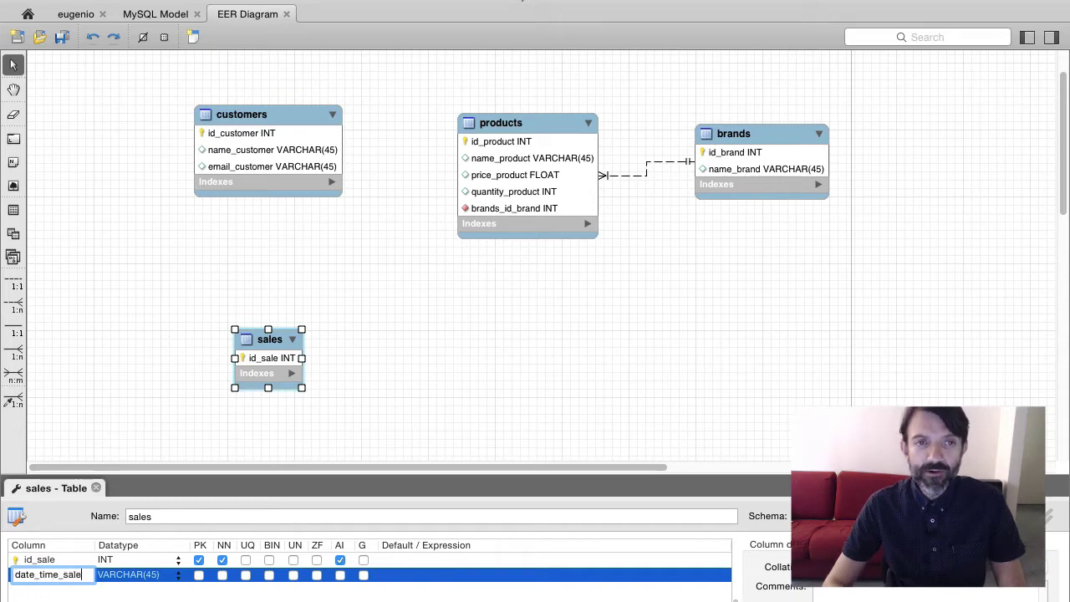
pyautogui.press('Return')
pyautogui.doubleClick(124, 577)
pyautogui.write('DATETIME')
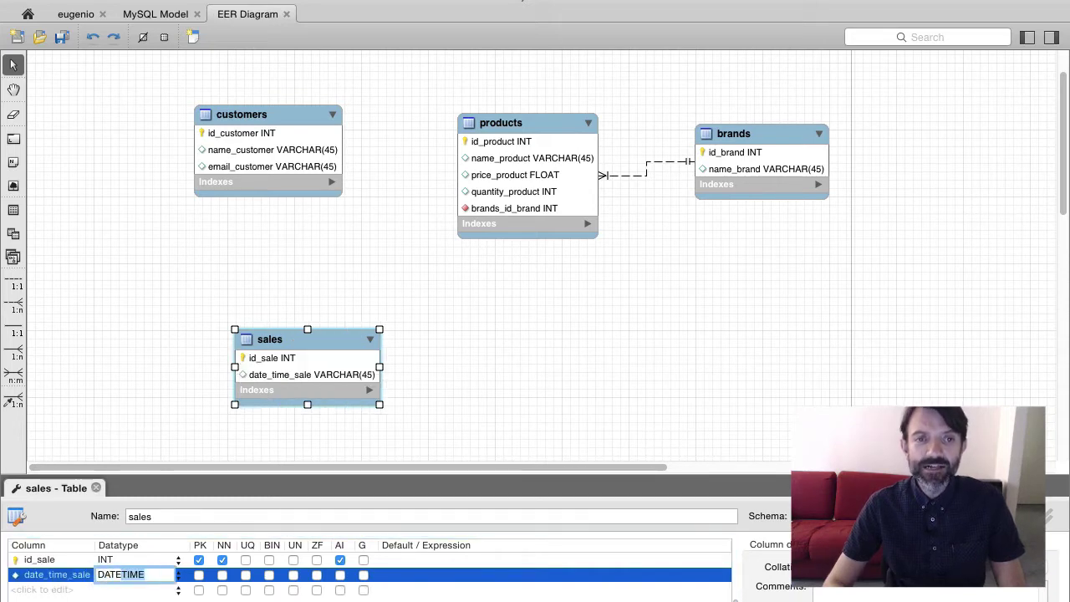
pyautogui.press('Return')
# Draw a one-to-many relationship from sales to customers
pyautogui.click(446, 378)
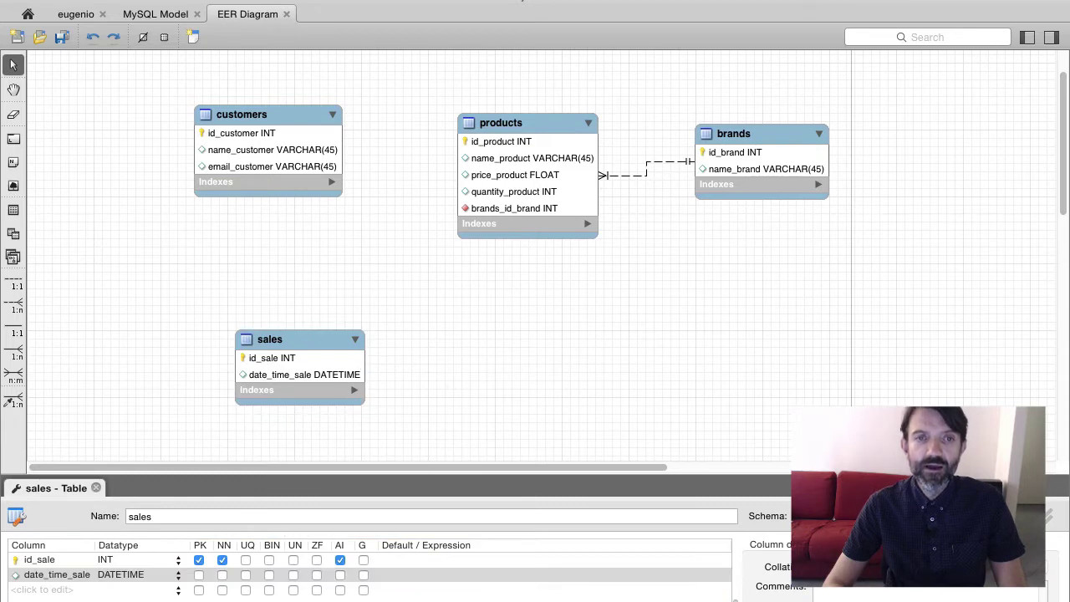
pyautogui.click(15, 304)
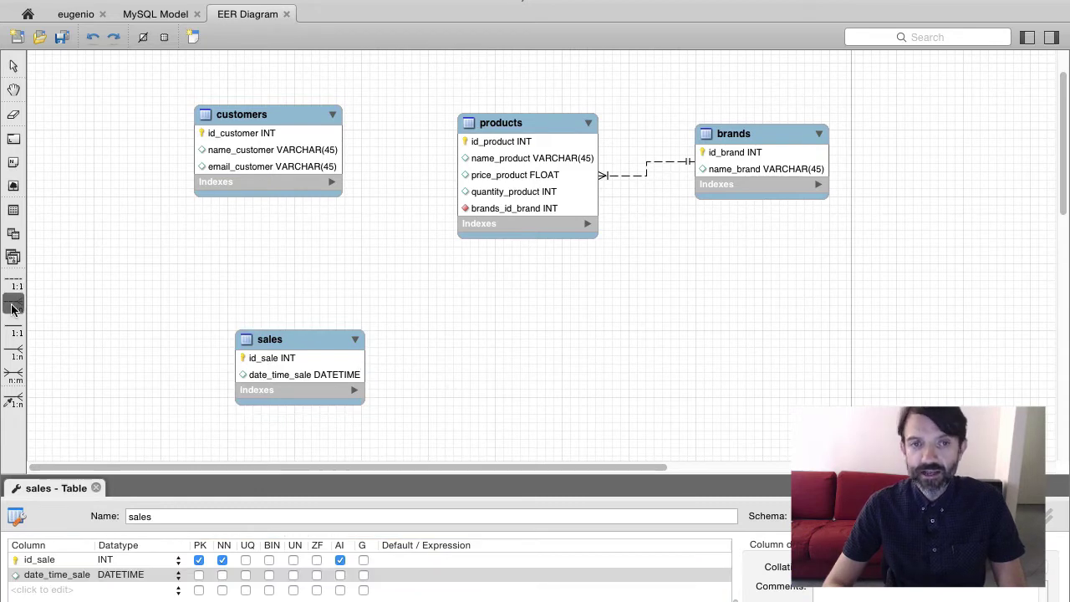
pyautogui.click(287, 340)
pyautogui.click(260, 114)
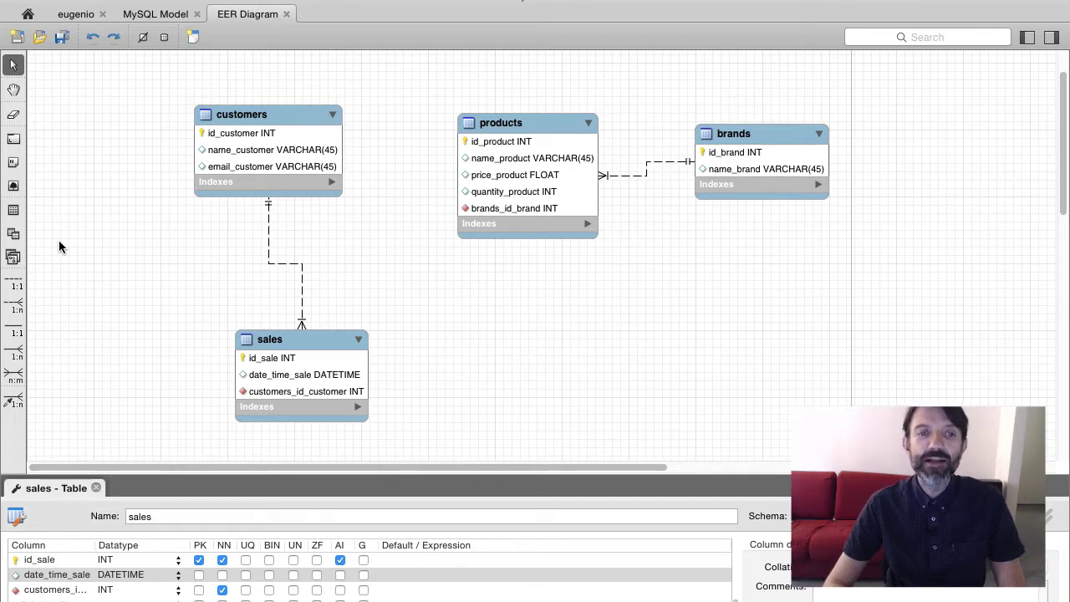
# Create table sales_products right of sales with auto-increment id_sale_product INT as first column
pyautogui.click(13, 209)
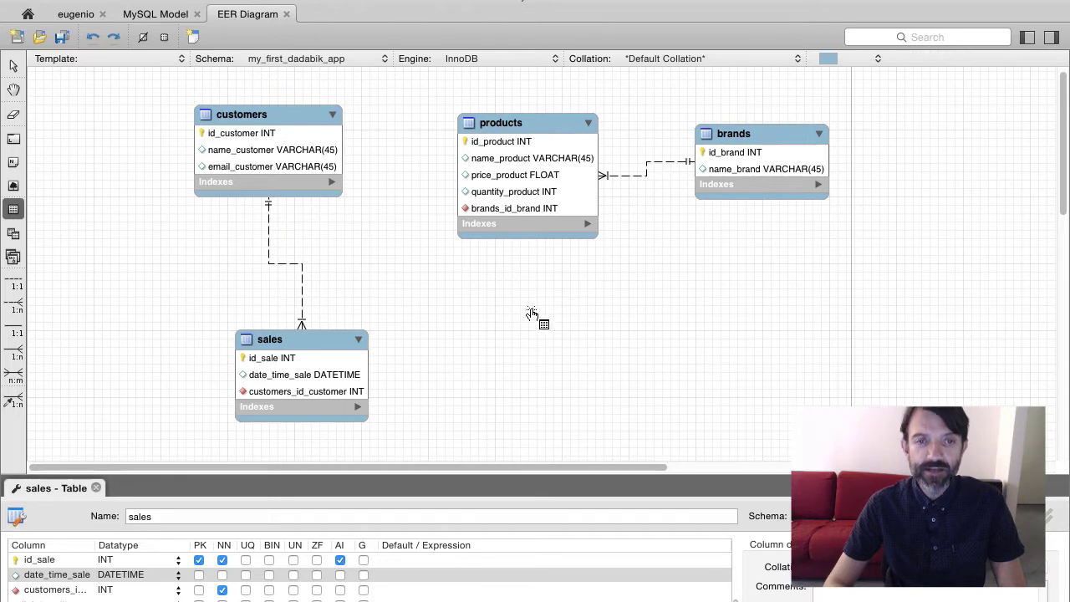
pyautogui.click(529, 308)
pyautogui.write('sales_products')
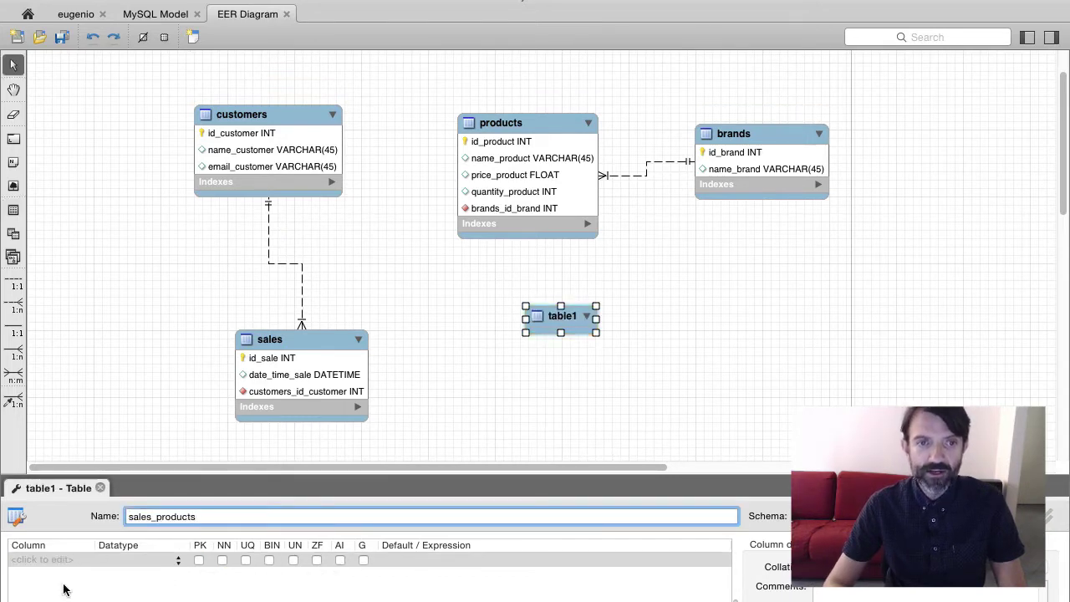
pyautogui.click(53, 559)
pyautogui.write('id_sale_product')
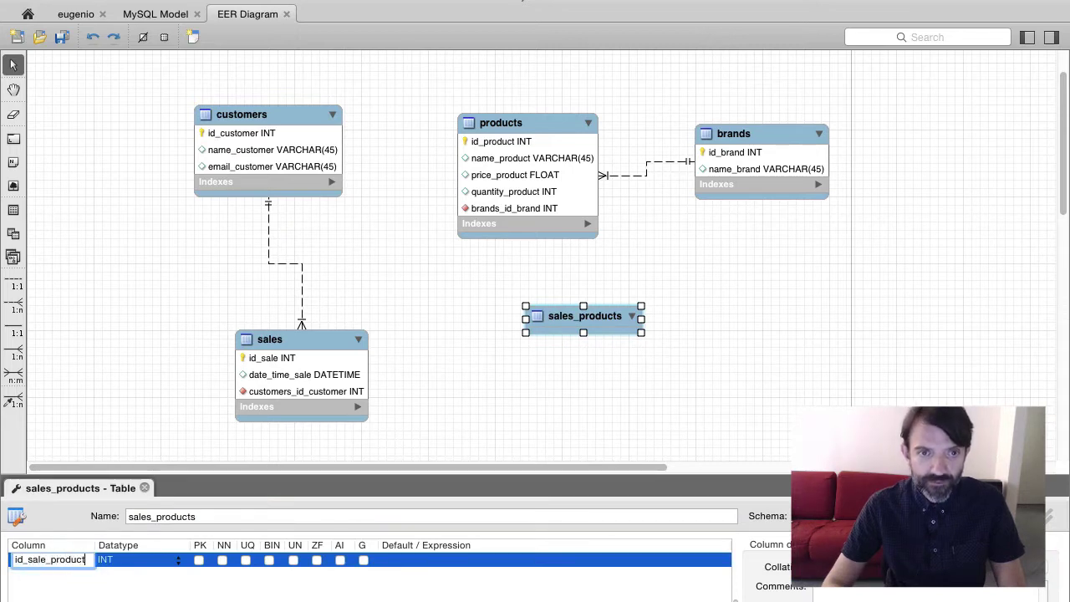
pyautogui.press('Tab')
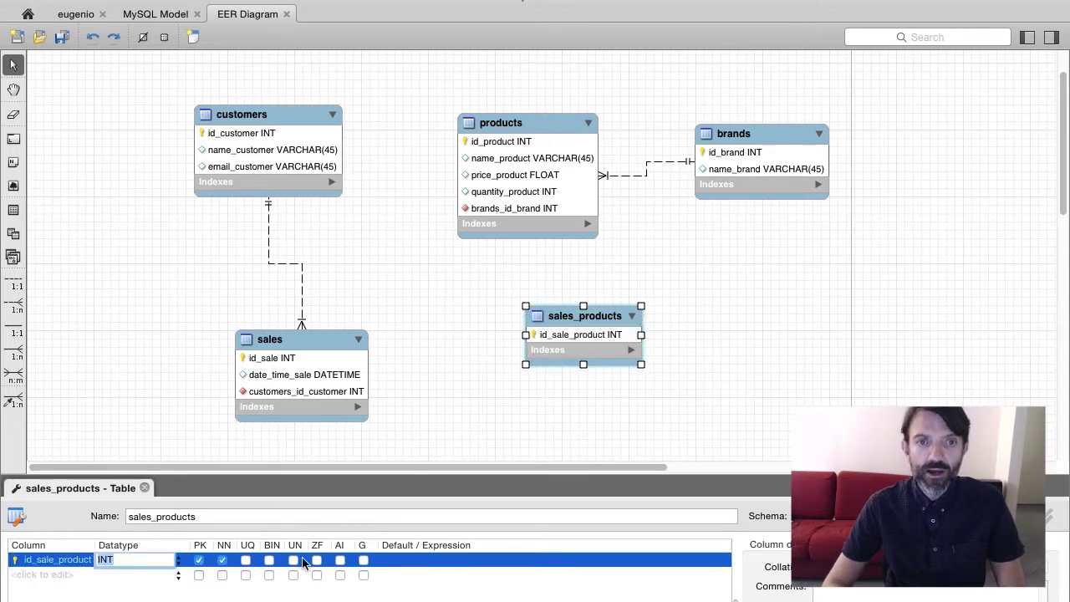
pyautogui.click(340, 559)
pyautogui.click(548, 453)
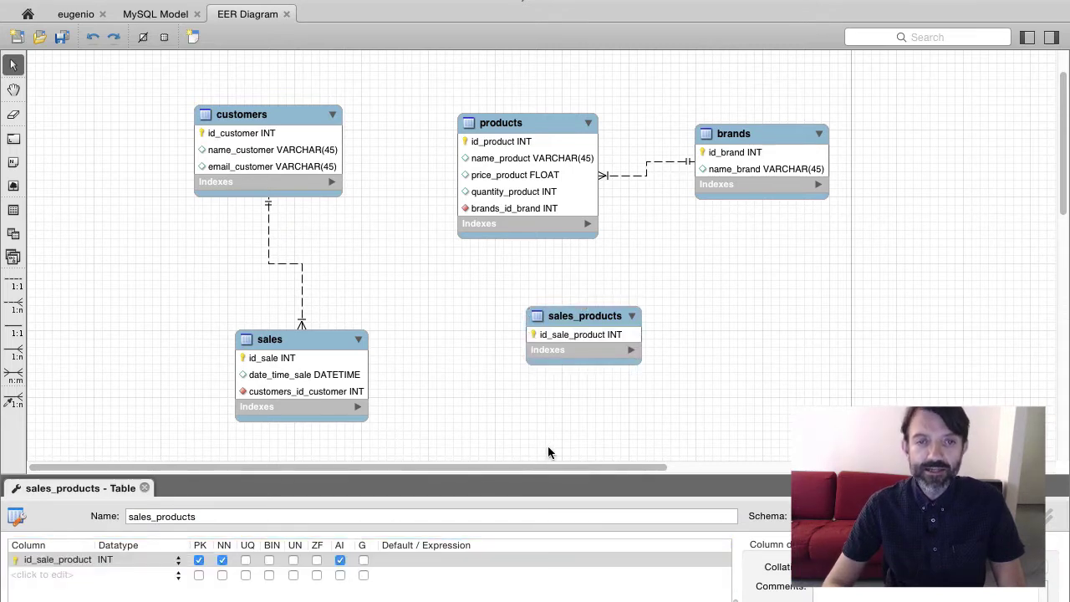
pyautogui.click(17, 306)
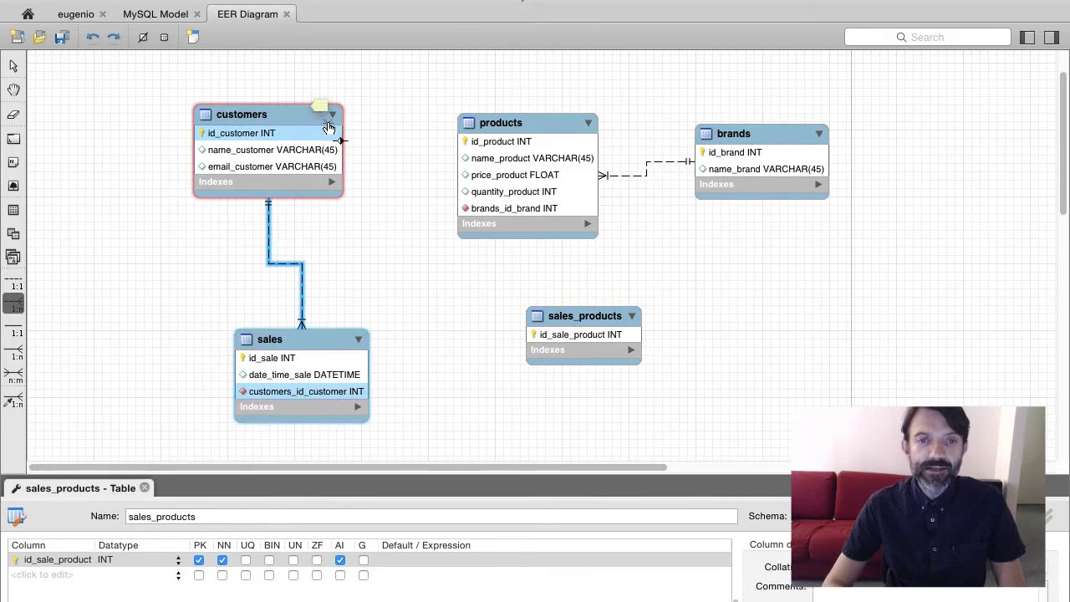
# Link sales_products one-to-many to sales and products, and add quantity_sale_product INT
pyautogui.click(322, 341)
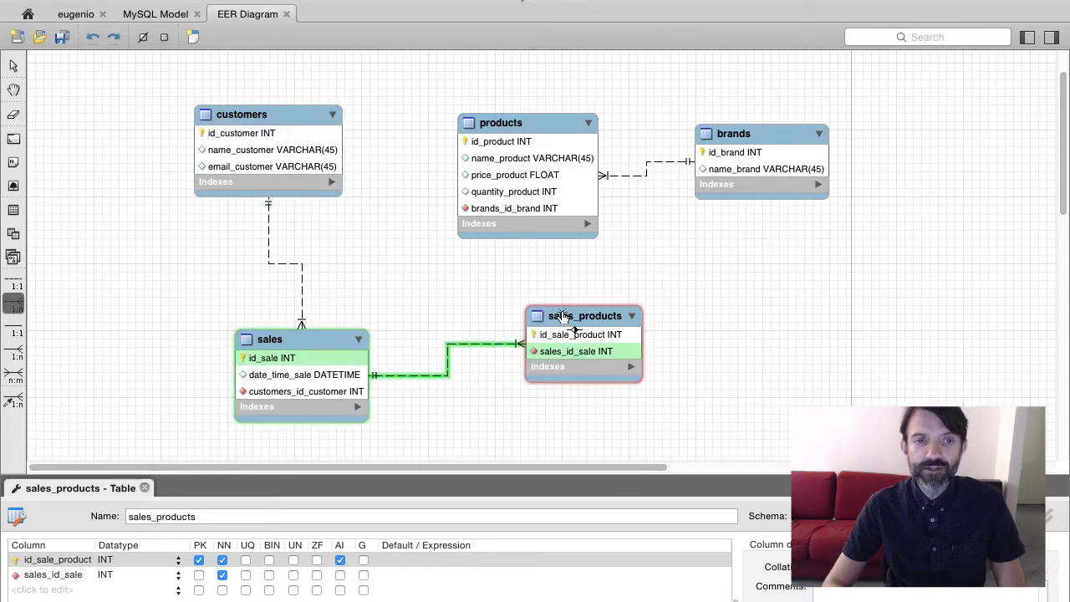
pyautogui.click(513, 126)
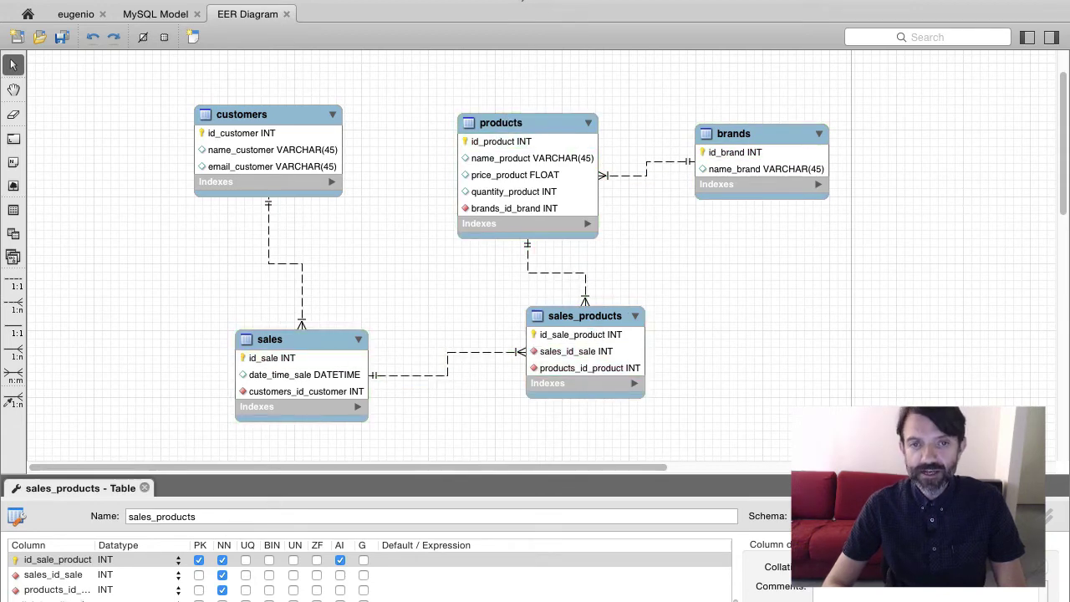
pyautogui.doubleClick(52, 601)
pyautogui.write('quantity_')
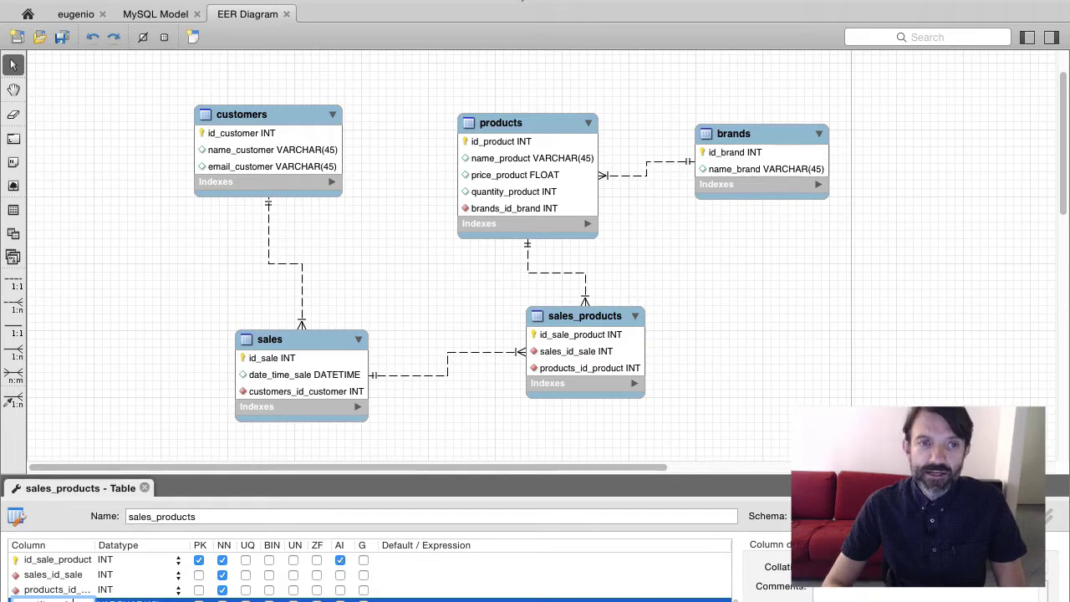
pyautogui.write('sale_product')
pyautogui.press('Return')
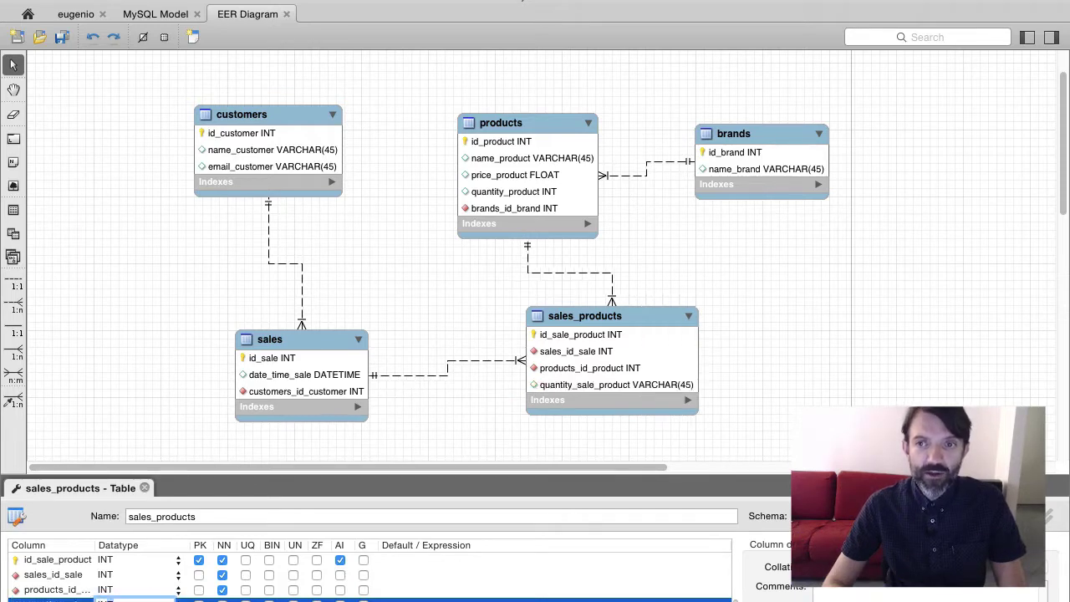
pyautogui.click(720, 411)
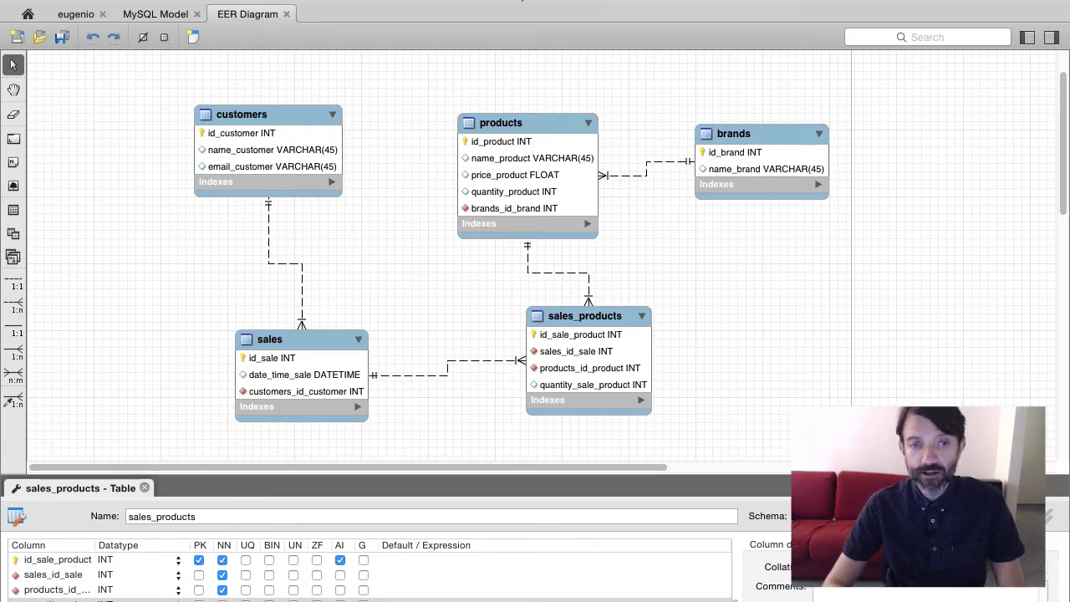
# Run Forward Engineer through to the generated SQL script review
pyautogui.click(174, 1)
pyautogui.moveTo(251, 155)
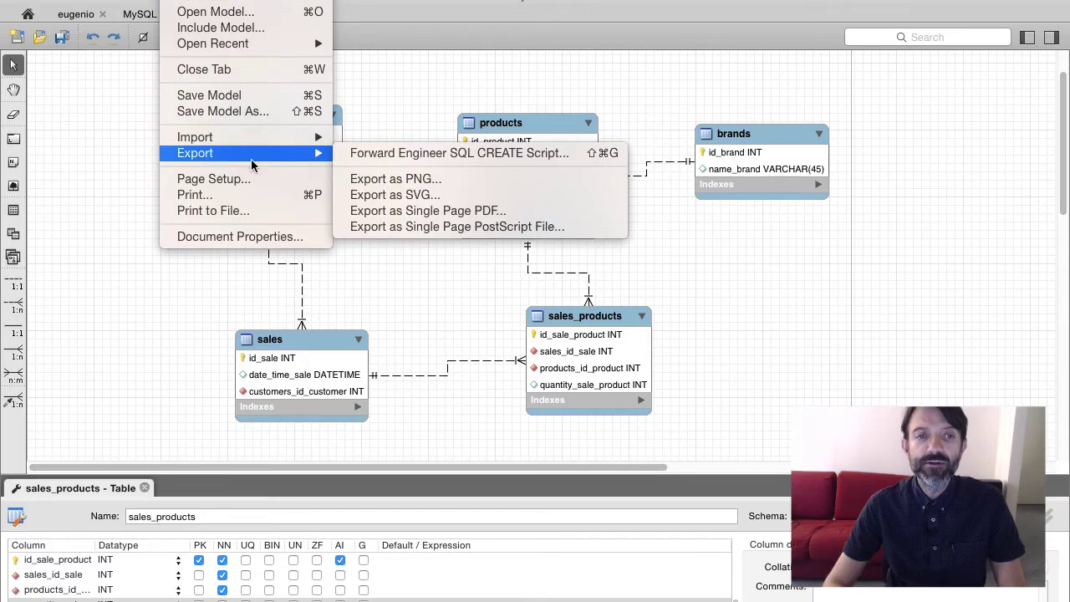
pyautogui.click(378, 155)
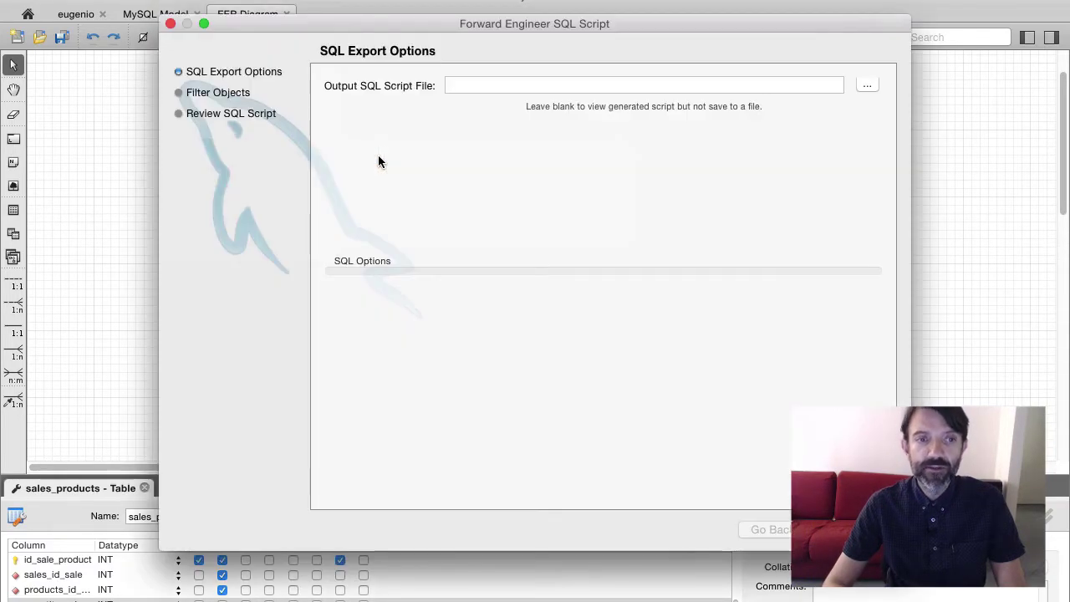
pyautogui.click(855, 529)
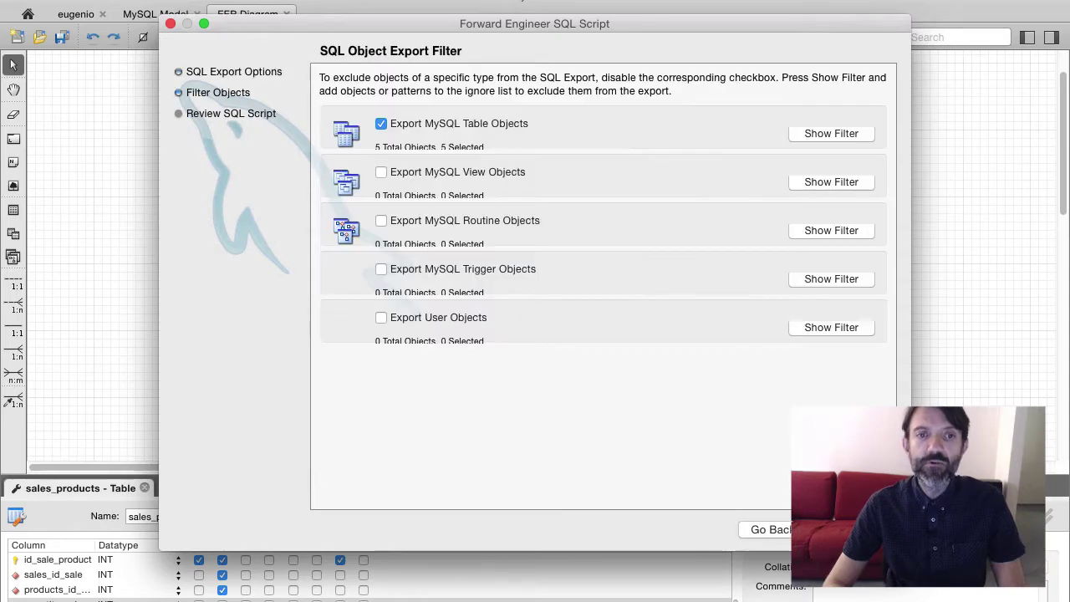
pyautogui.click(855, 529)
# Copy the whole creation script, close the wizard and go to Query 1
pyautogui.click(704, 276)
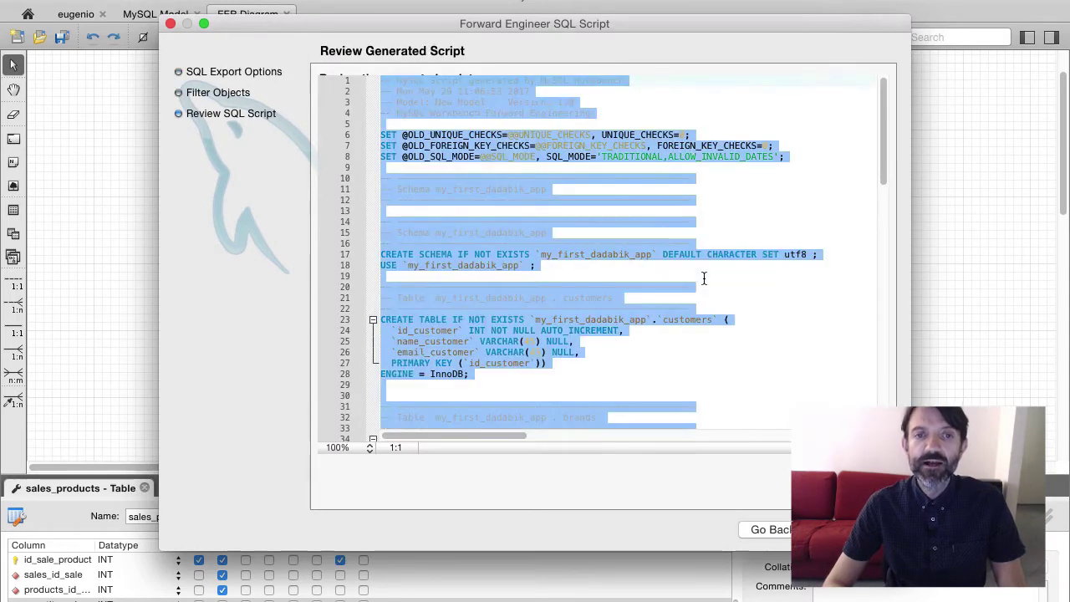
pyautogui.press('super+a')
pyautogui.click(855, 530)
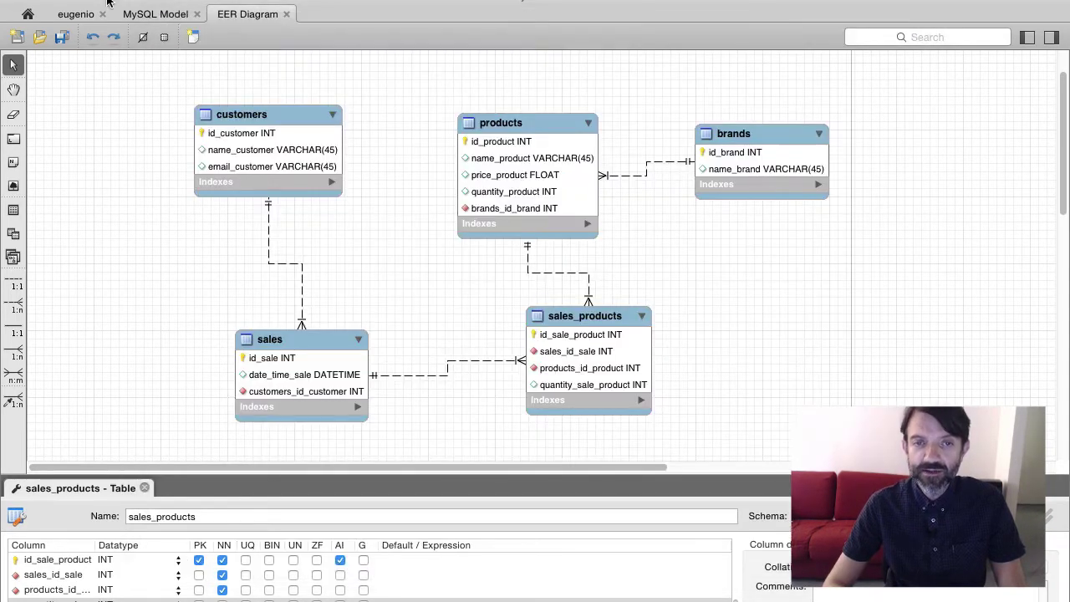
pyautogui.click(82, 15)
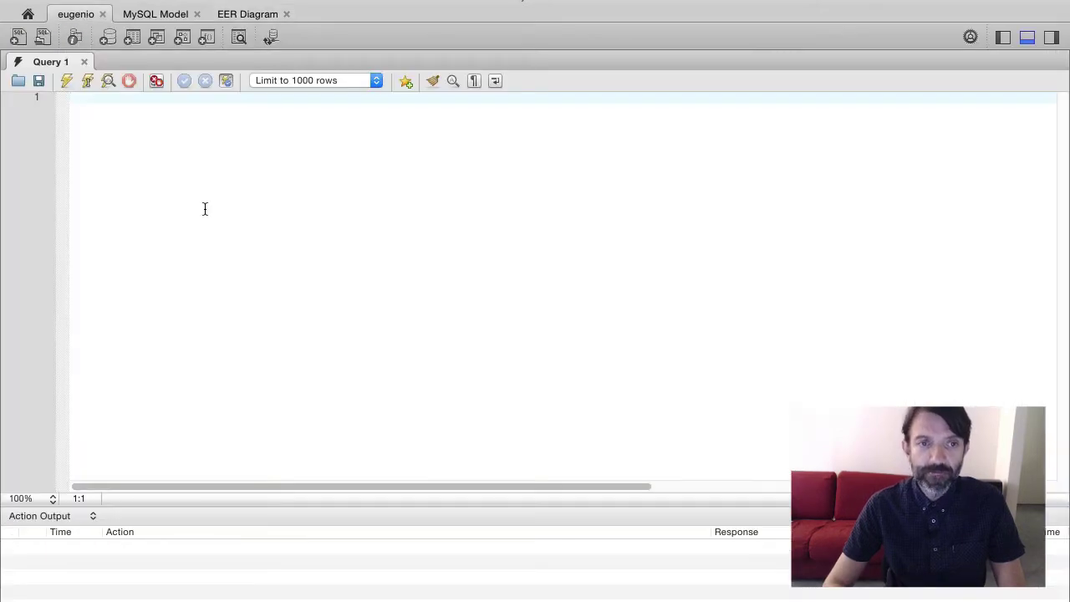
# Paste the creation script into Query 1 and execute it
pyautogui.press('super+v')
pyautogui.click(66, 80)
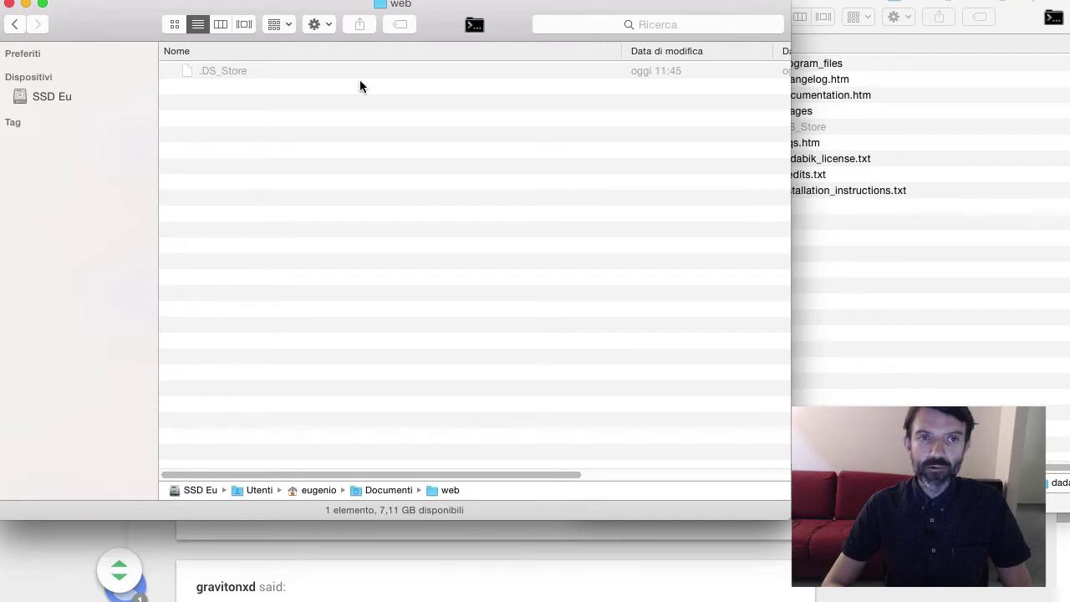
# Create a new folder named dadasales in web and open it
pyautogui.click(318, 26)
pyautogui.click(330, 38)
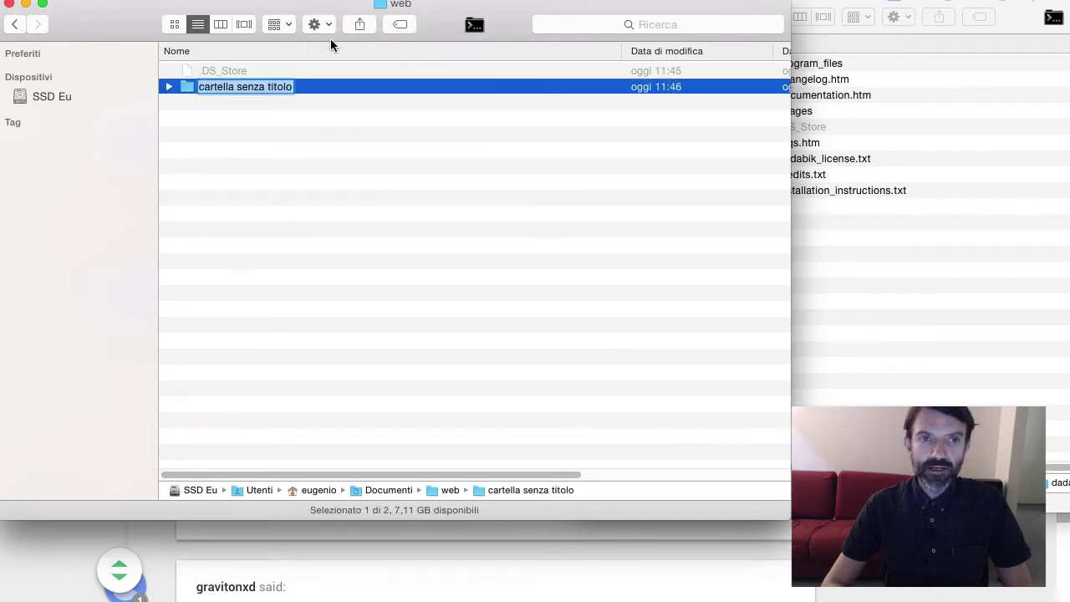
pyautogui.write('dadasales')
pyautogui.press('Return')
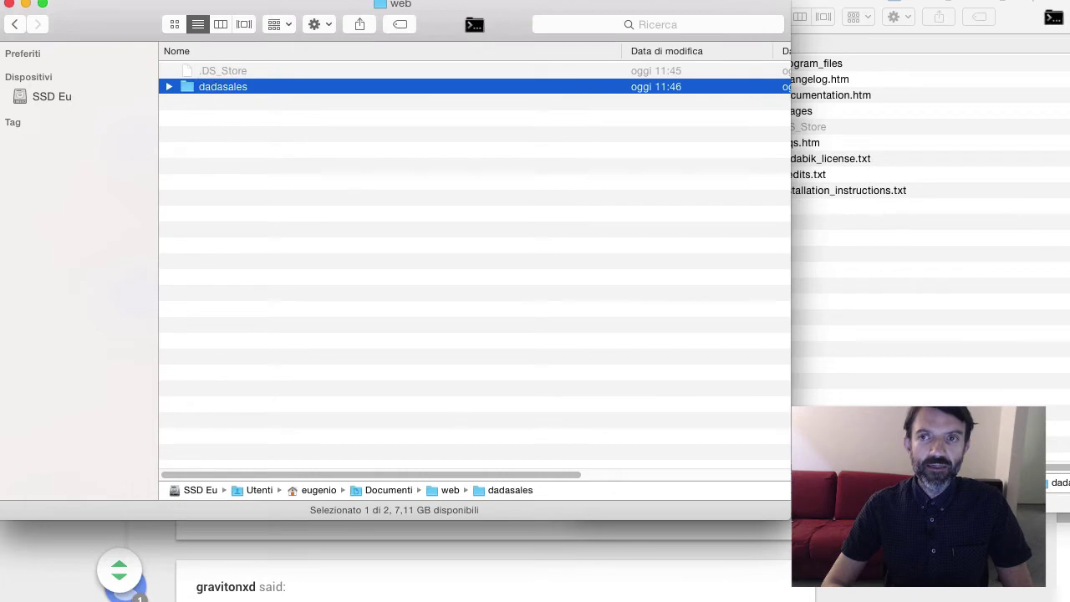
pyautogui.click(372, 118)
pyautogui.doubleClick(239, 89)
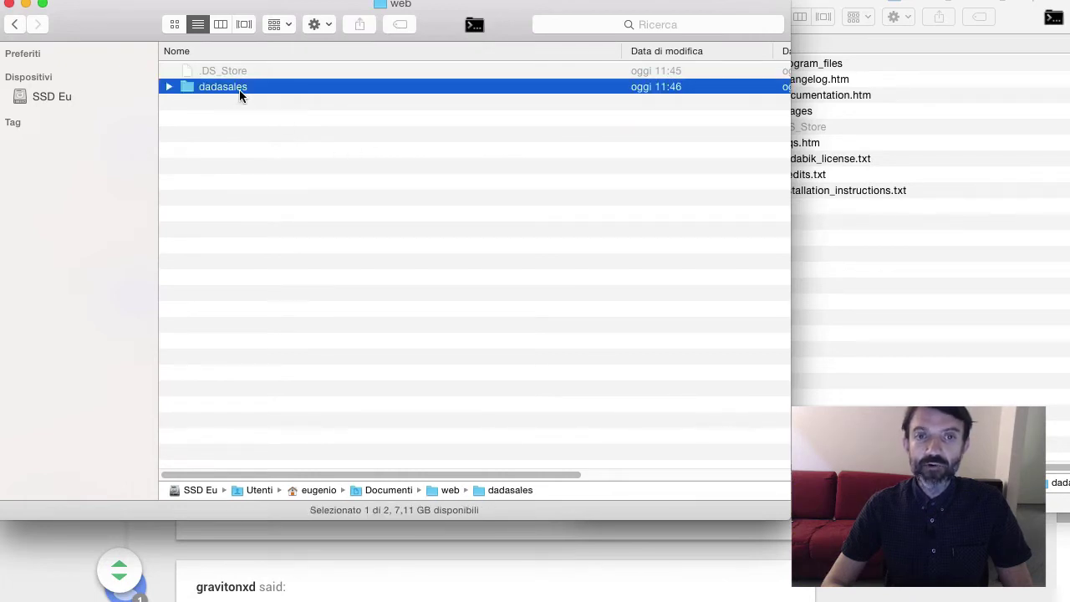
# Copy all DaDaBIK program_files into the dadasales folder
pyautogui.click(923, 361)
pyautogui.doubleClick(803, 64)
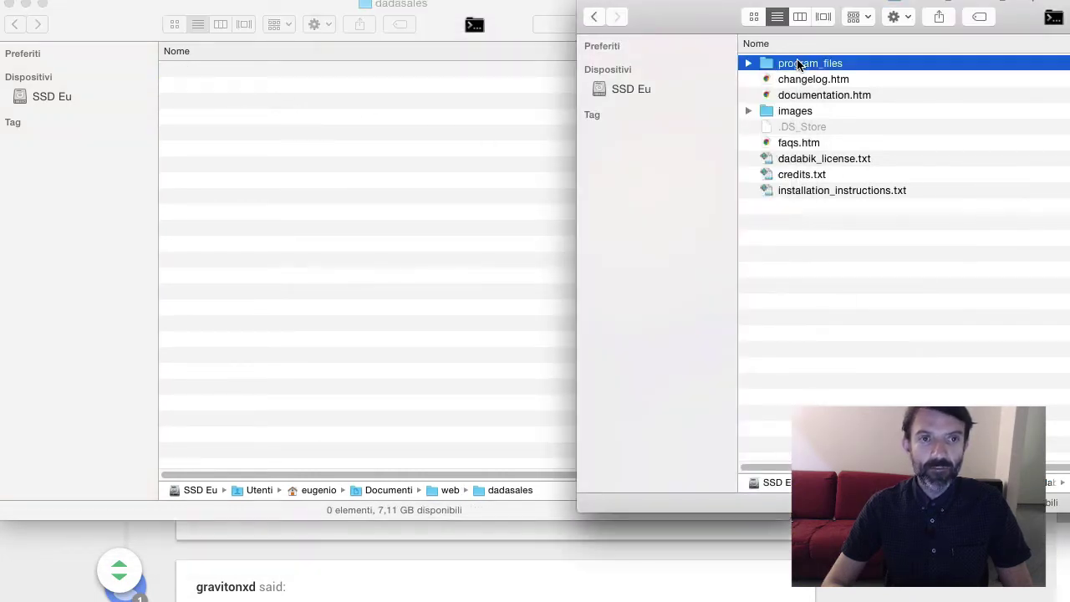
pyautogui.press('super+a')
pyautogui.click(382, 280)
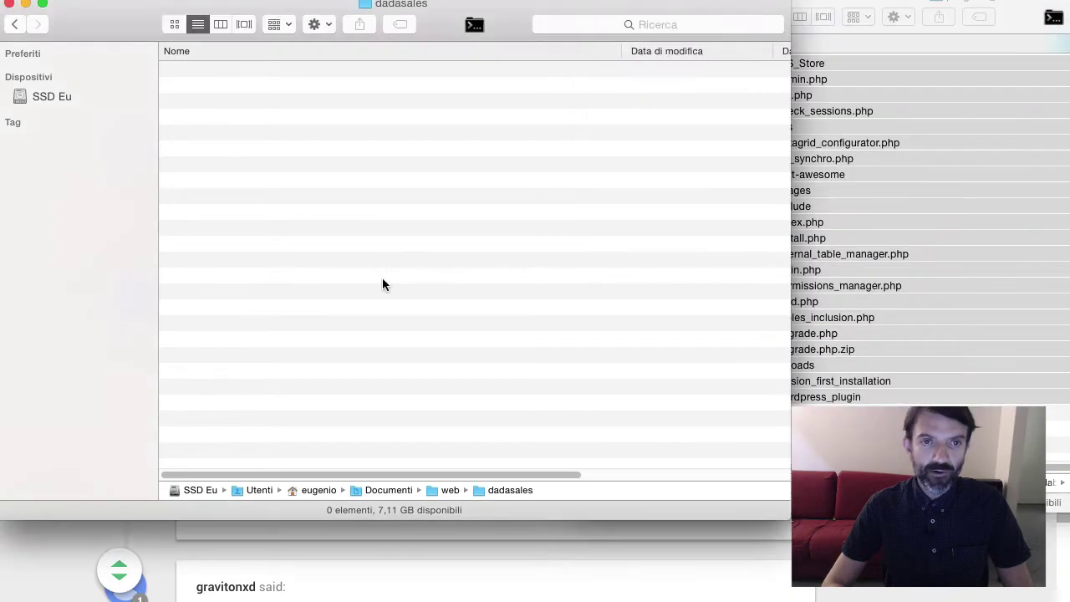
pyautogui.press('super+v')
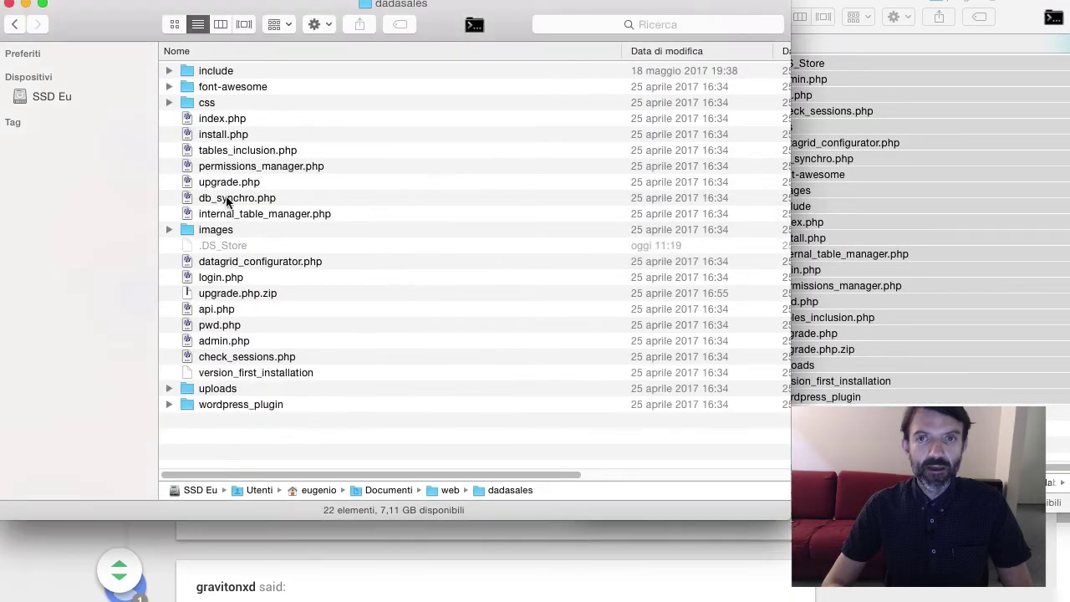
# Open the include folder and its config.php file for editing
pyautogui.click(220, 133)
pyautogui.write('in')
pyautogui.press('super+Down')
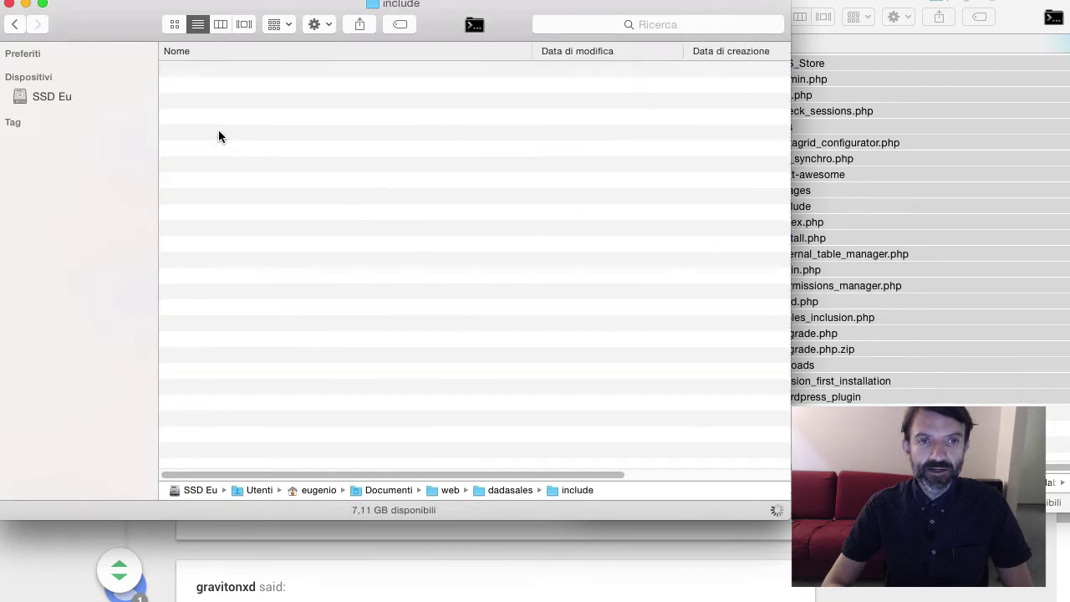
pyautogui.write('con')
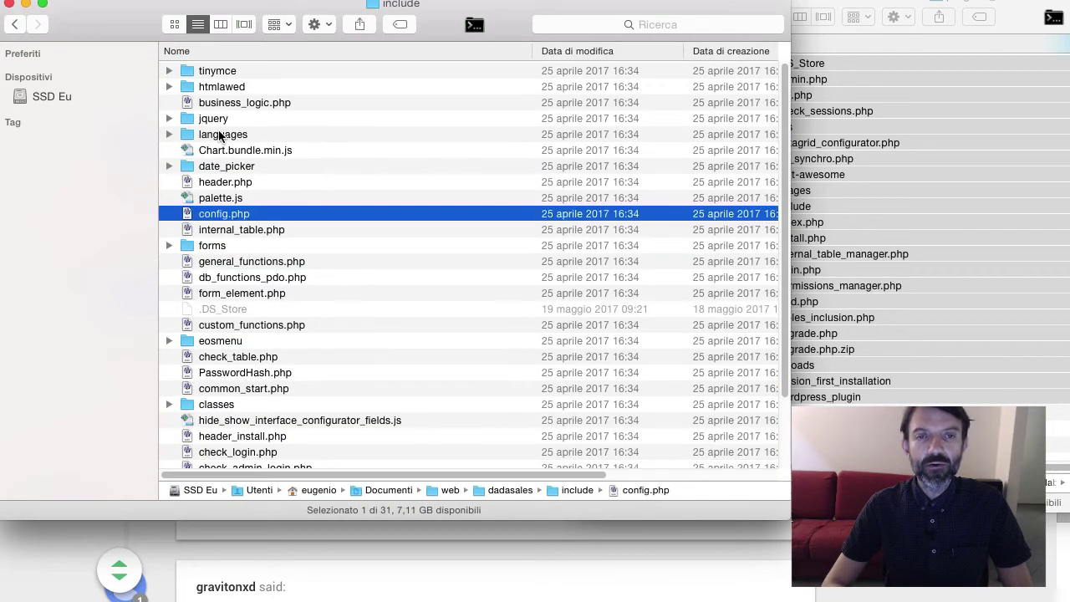
pyautogui.press('super+Down')
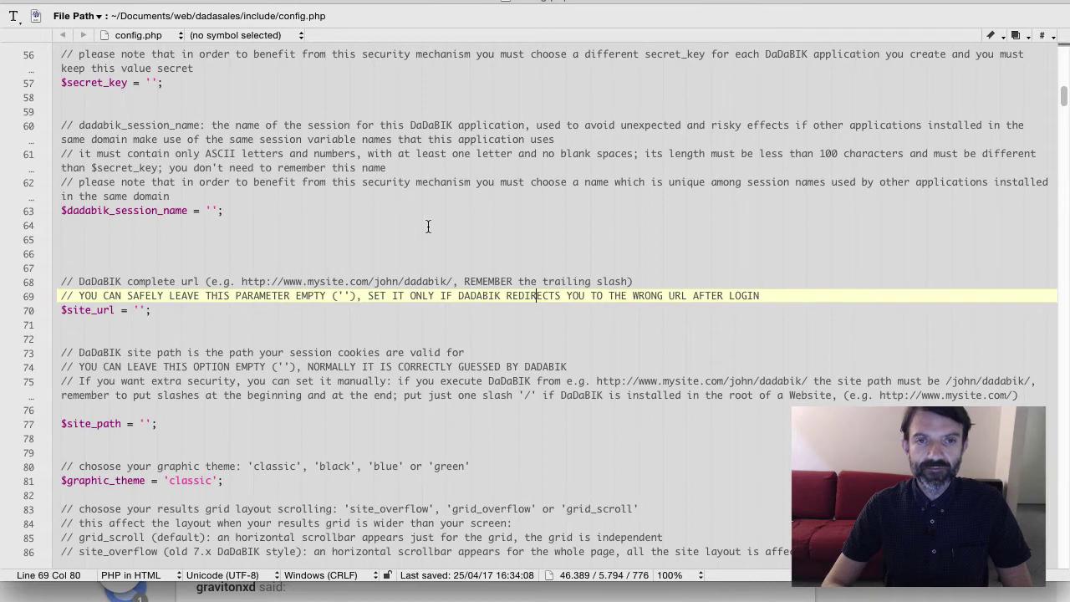
# Fill in the $serial_number value and set $host to 127.0.0.1 in config.php
pyautogui.scroll(10, 427, 226)
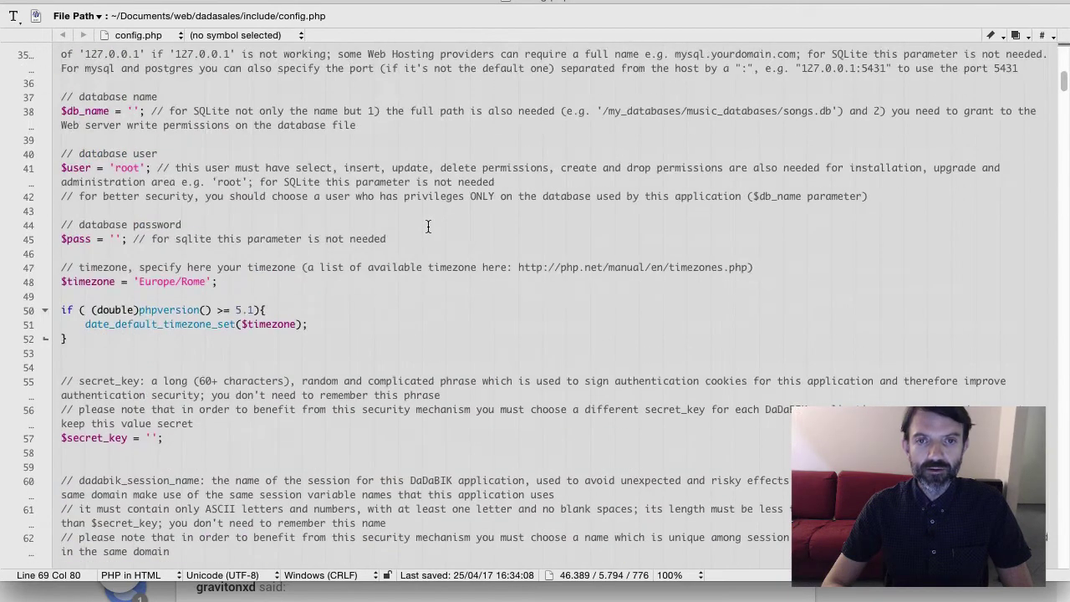
pyautogui.scroll(5, 427, 227)
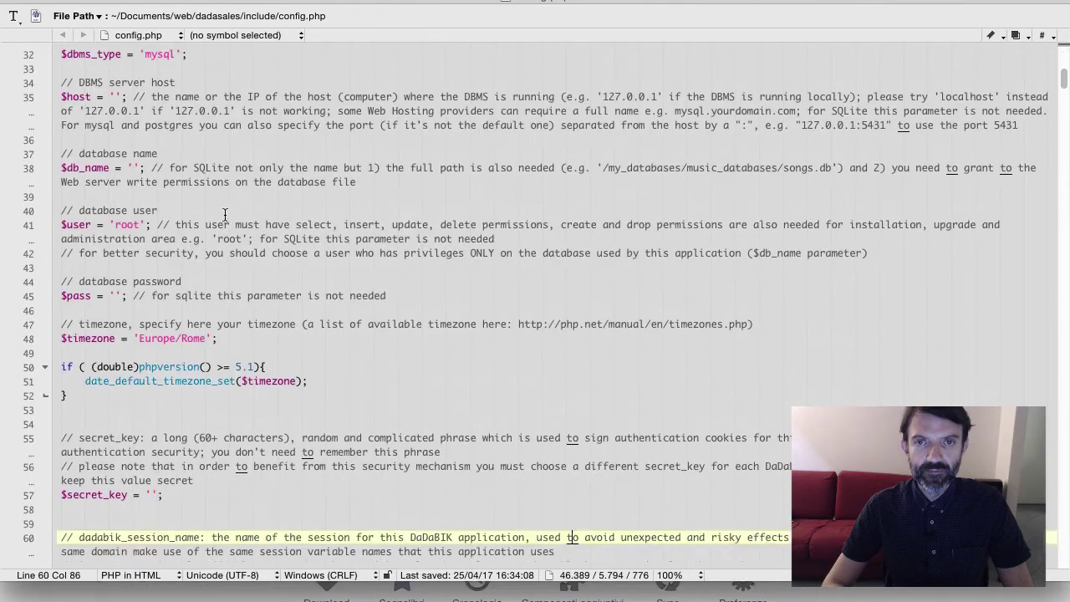
pyautogui.scroll(4, 225, 215)
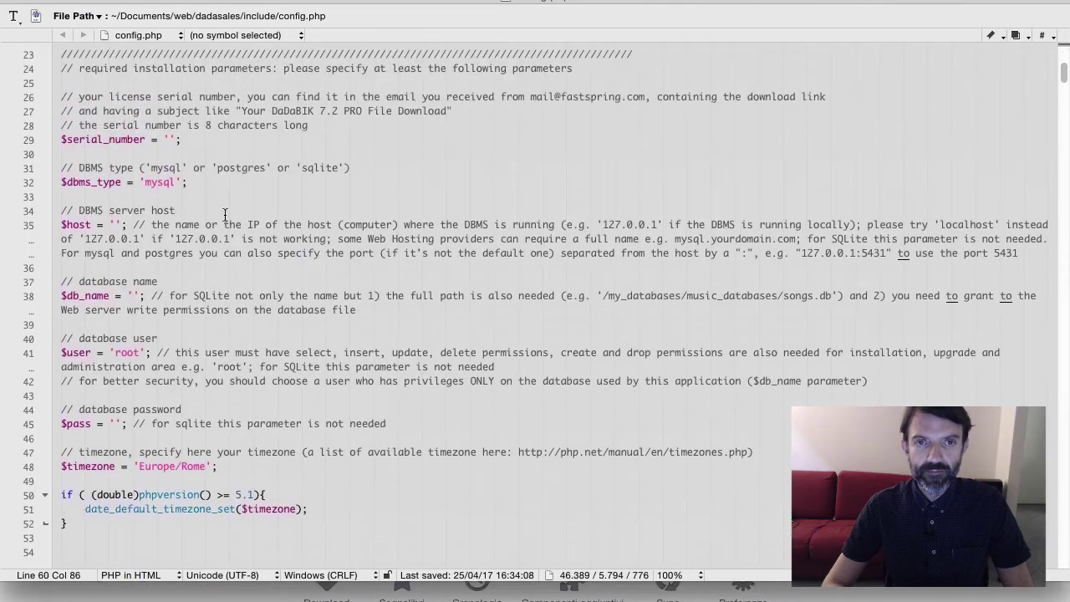
pyautogui.click(170, 181)
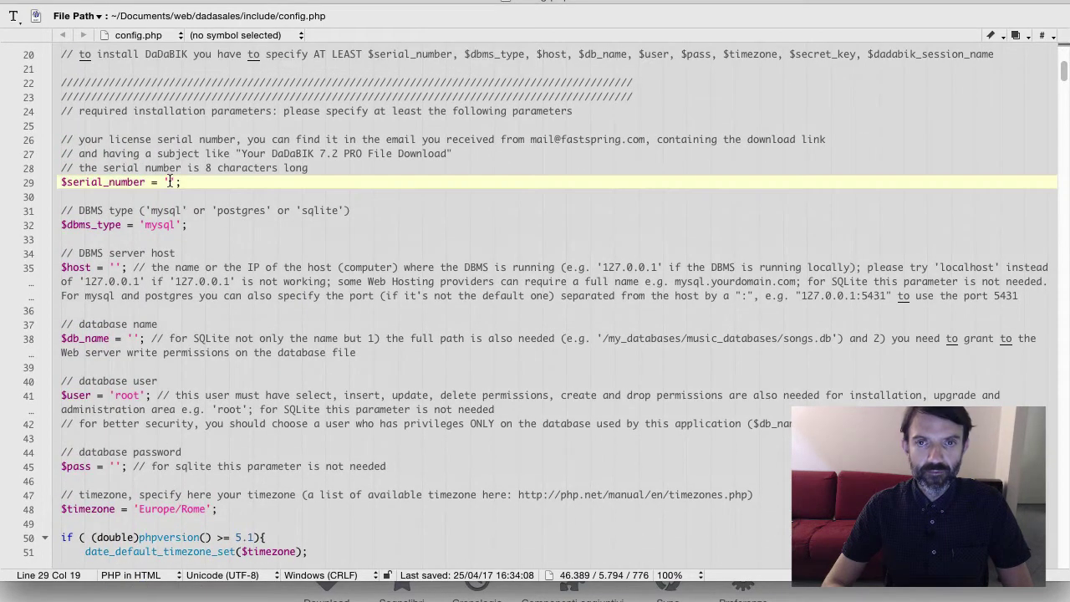
pyautogui.scroll(-3, 170, 181)
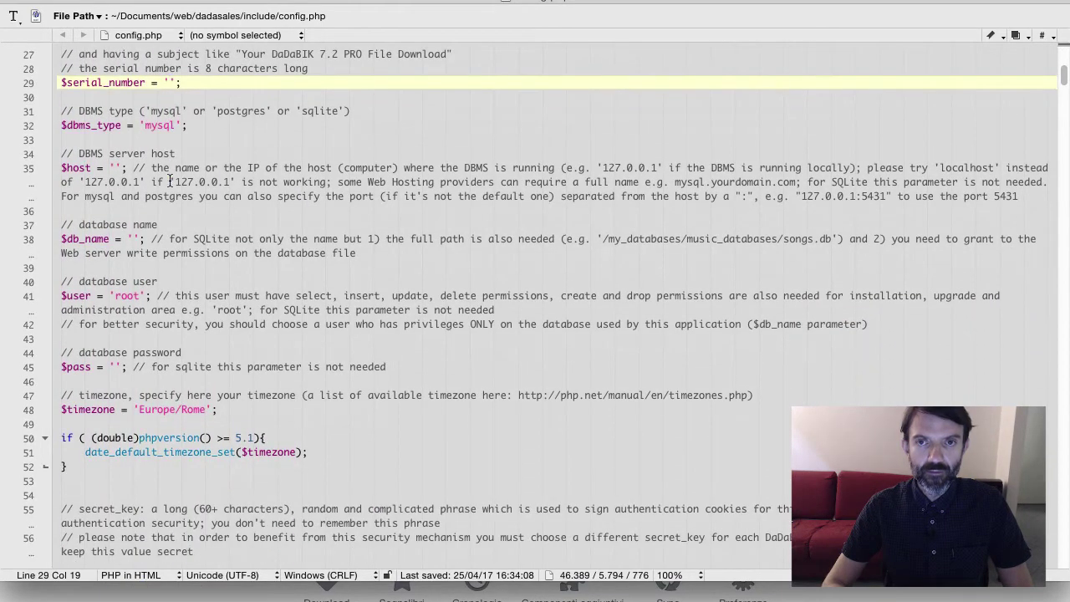
pyautogui.write("''")
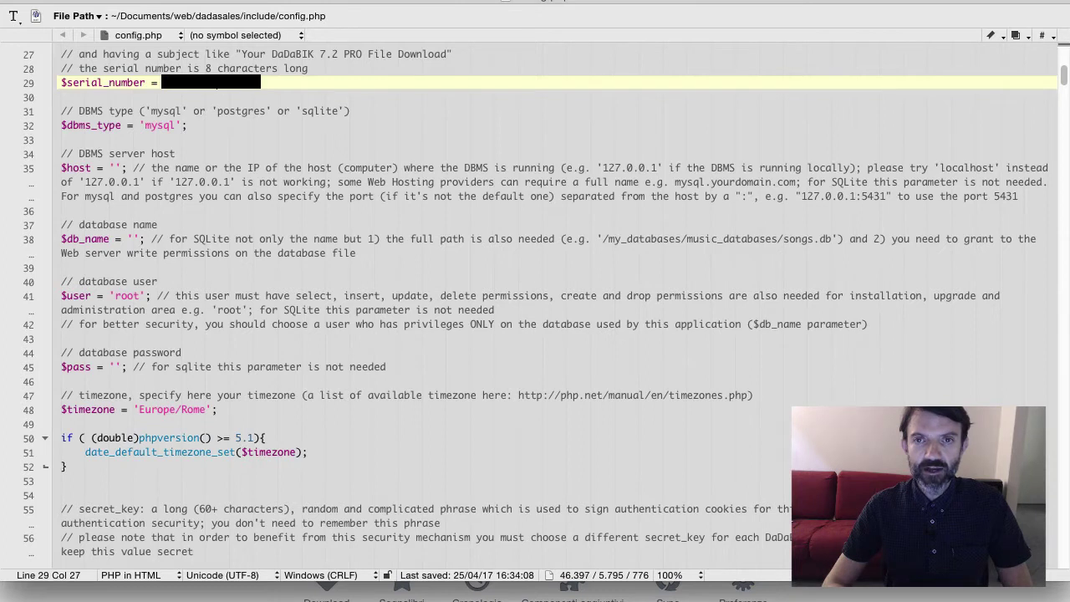
pyautogui.click(116, 169)
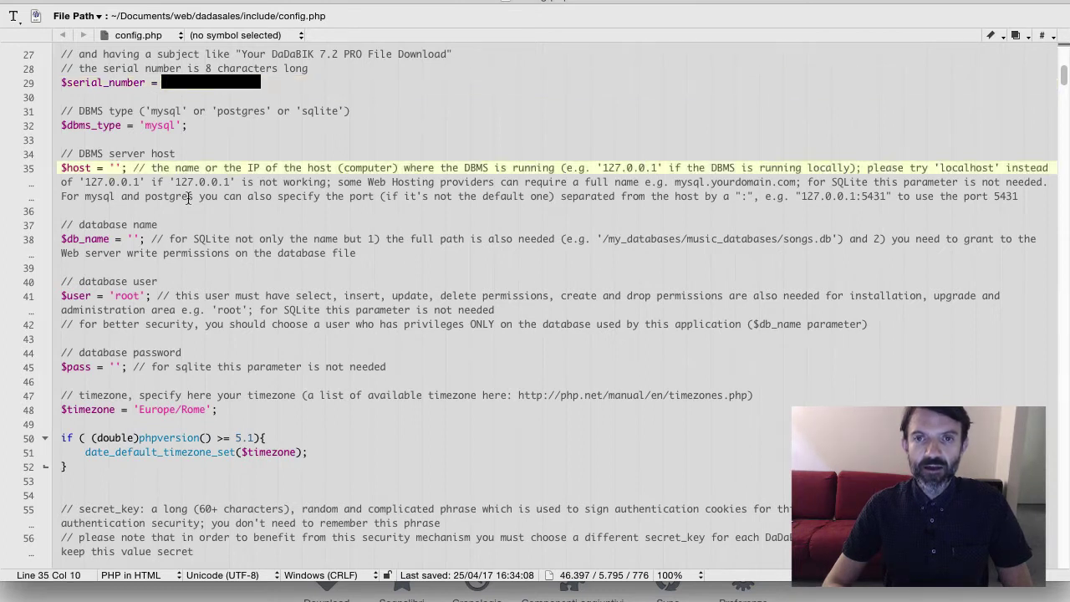
pyautogui.write('127.0.0.1')
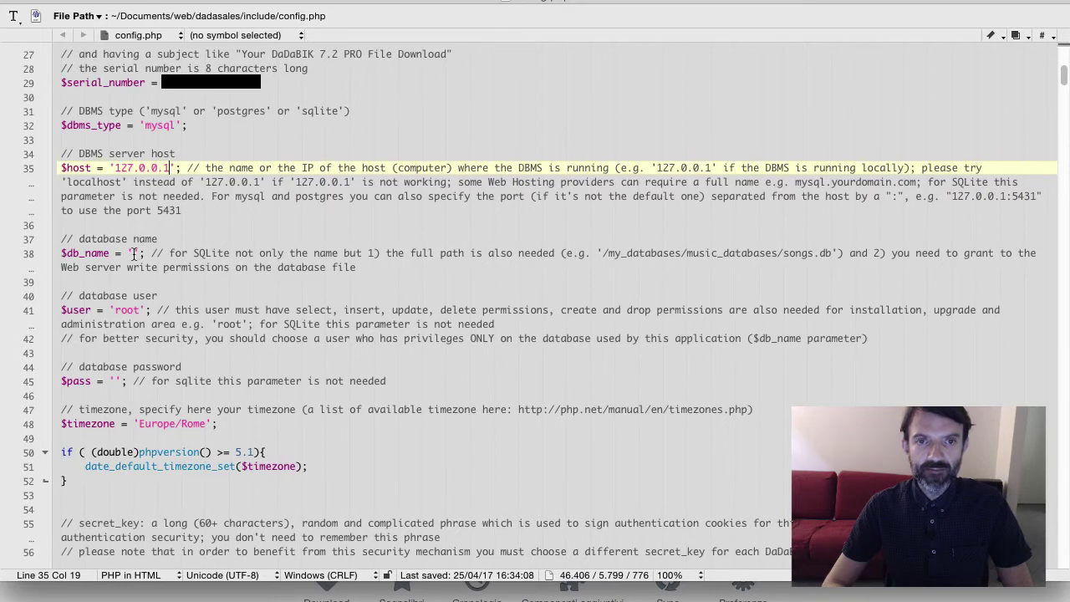
# Set $db_name to my_first_dadabik_app and enter the database password
pyautogui.click(134, 253)
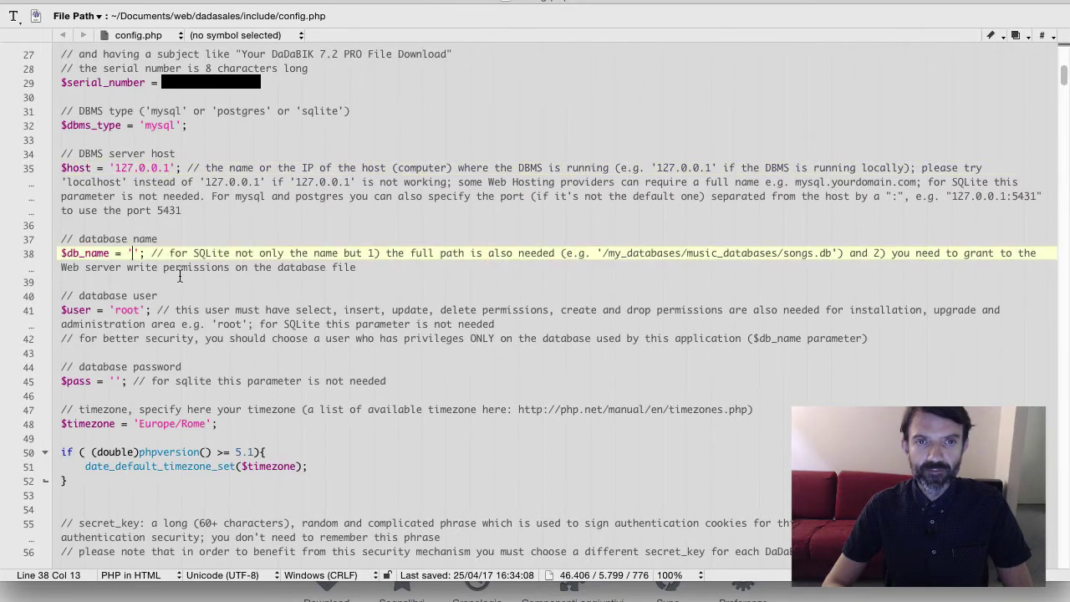
pyautogui.write('my_f')
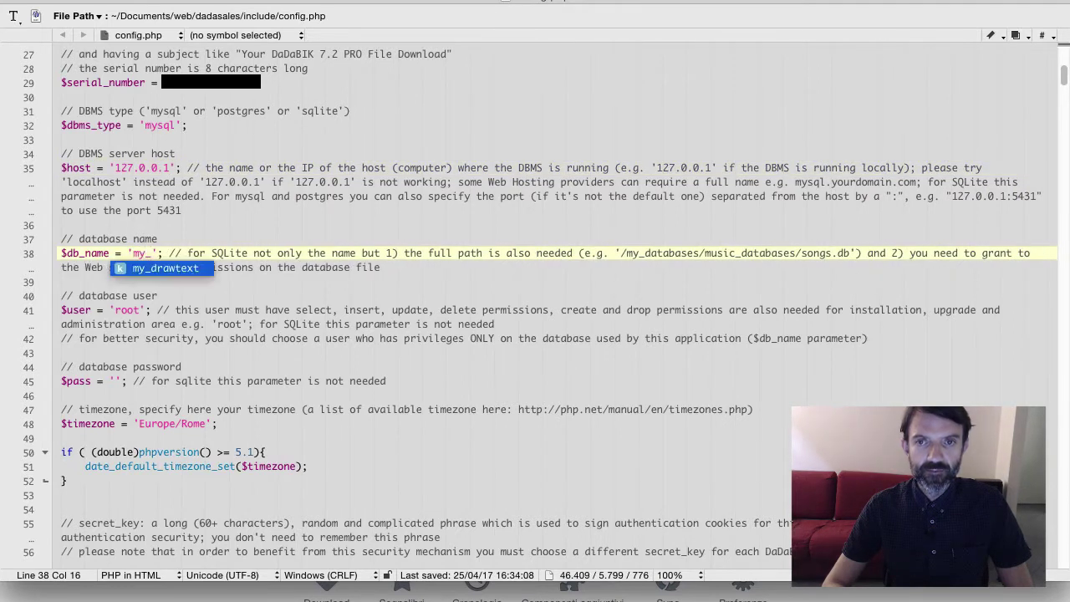
pyautogui.write('irst_dadabik')
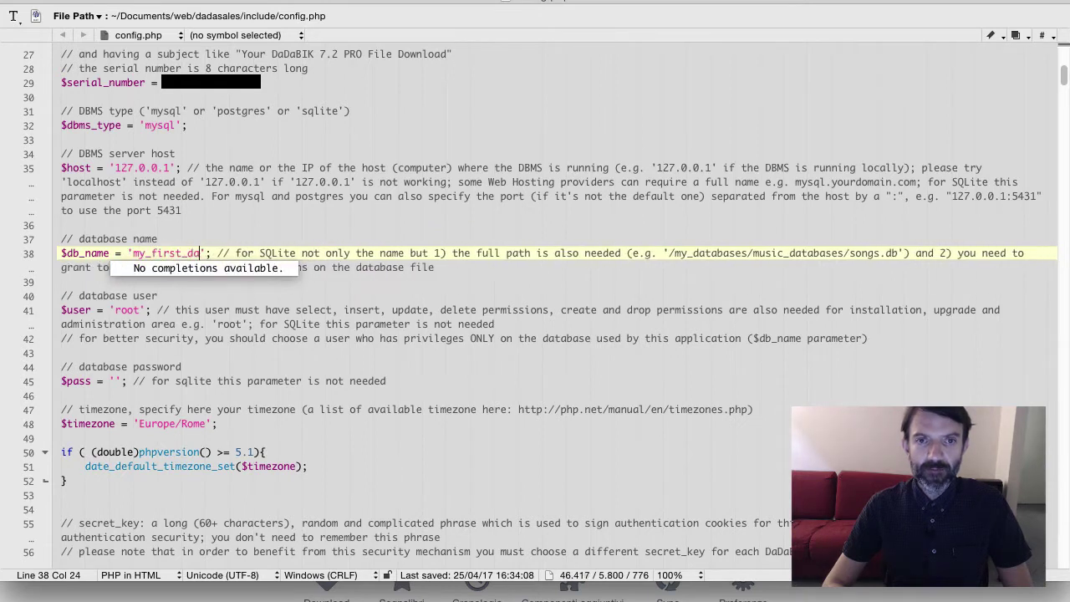
pyautogui.write('_app')
pyautogui.click(144, 325)
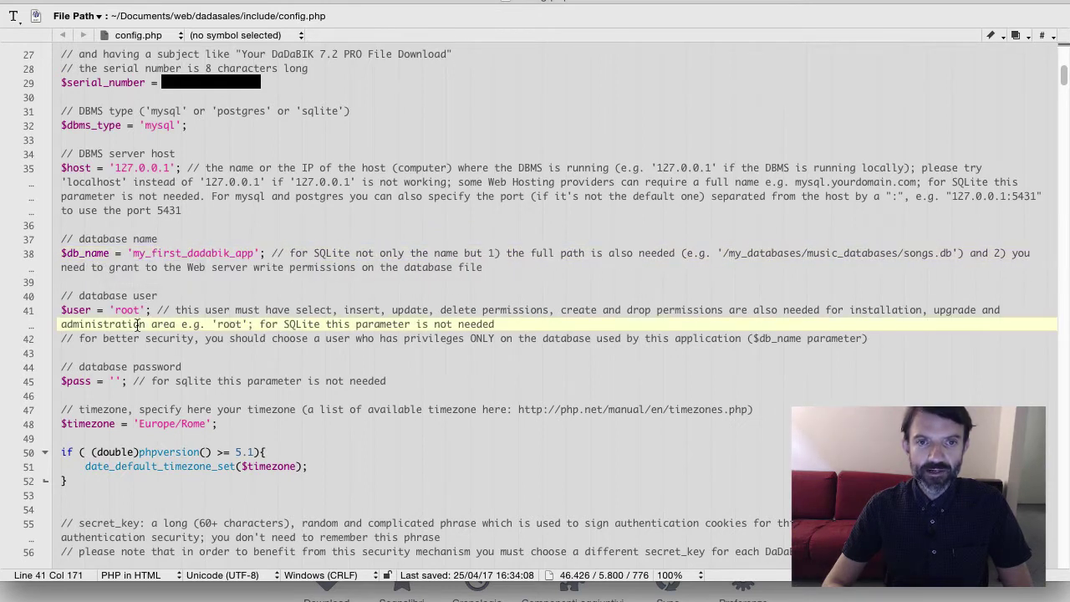
pyautogui.click(116, 383)
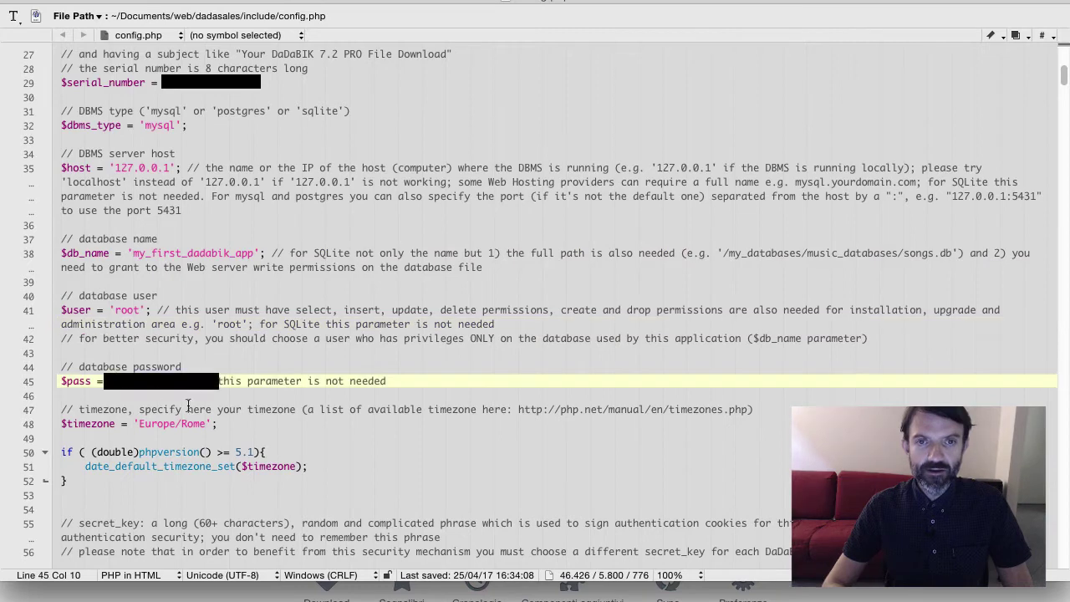
pyautogui.write('***************')
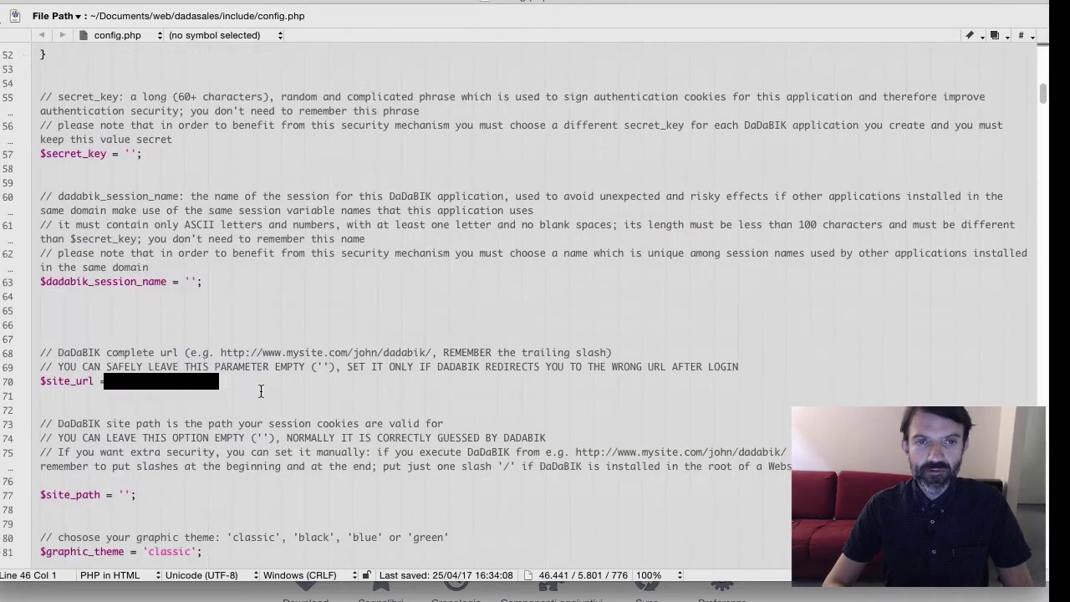
pyautogui.scroll(-2, 260, 392)
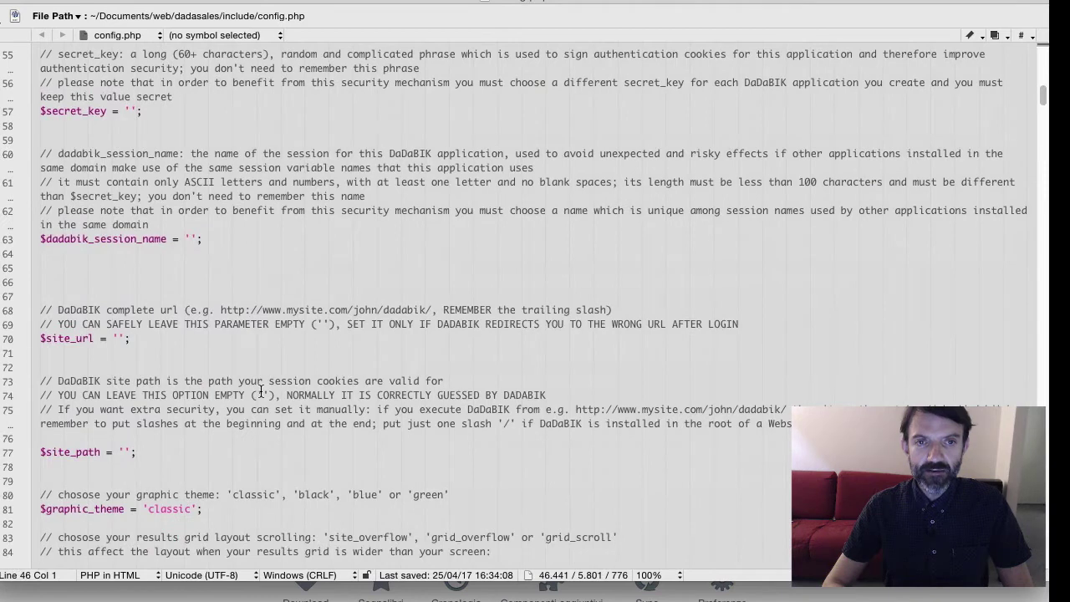
# Fill $secret_key and $dadabik_session_name with long random strings and save config.php
pyautogui.click(132, 110)
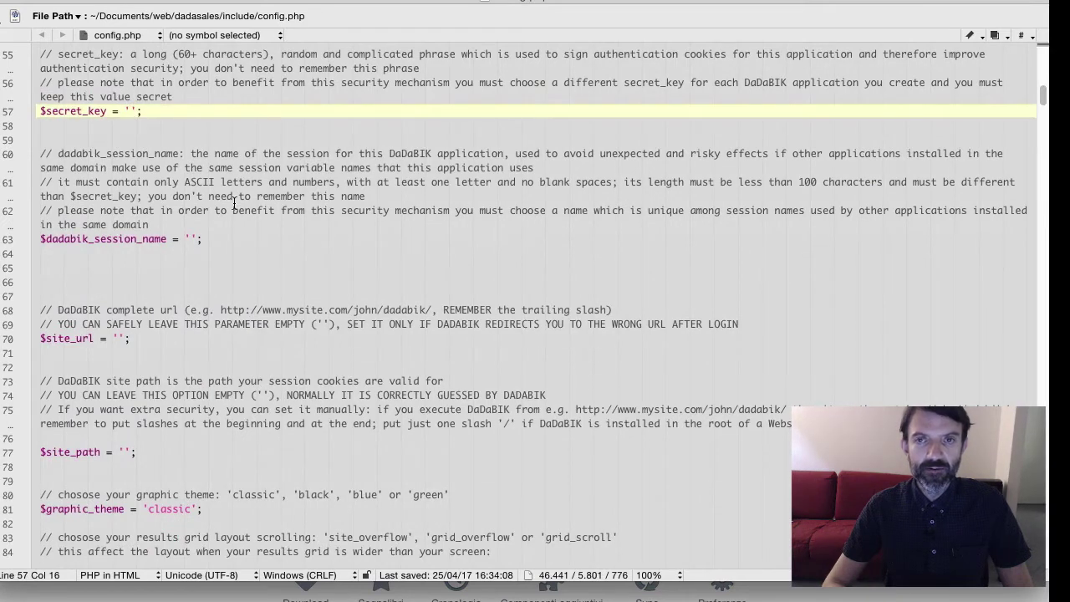
pyautogui.write('fdashfgdashfasfgh')
pyautogui.write('fhfhadsgfjagfjahdsfhgasdjfgasdjhfgajsfgdshjd')
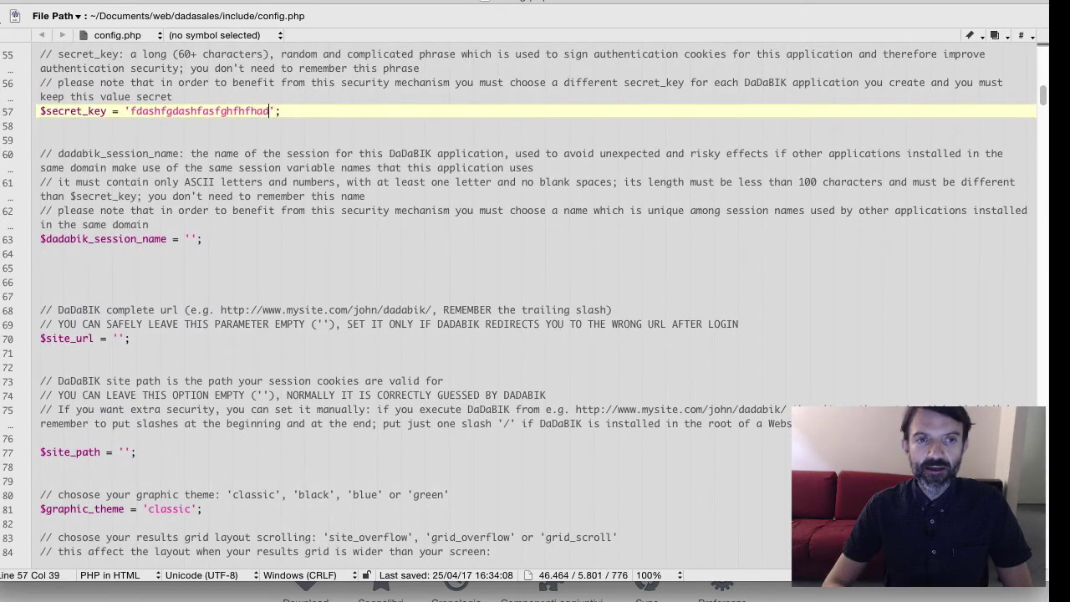
pyautogui.write('fgjdhasgfjagdfjhagsdjf')
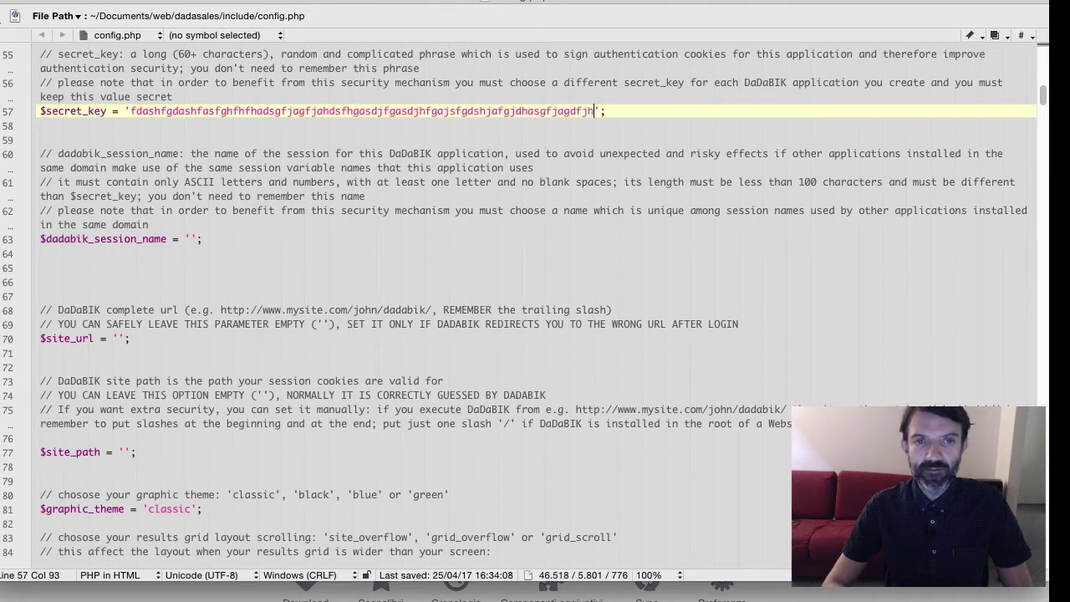
pyautogui.write('fasd')
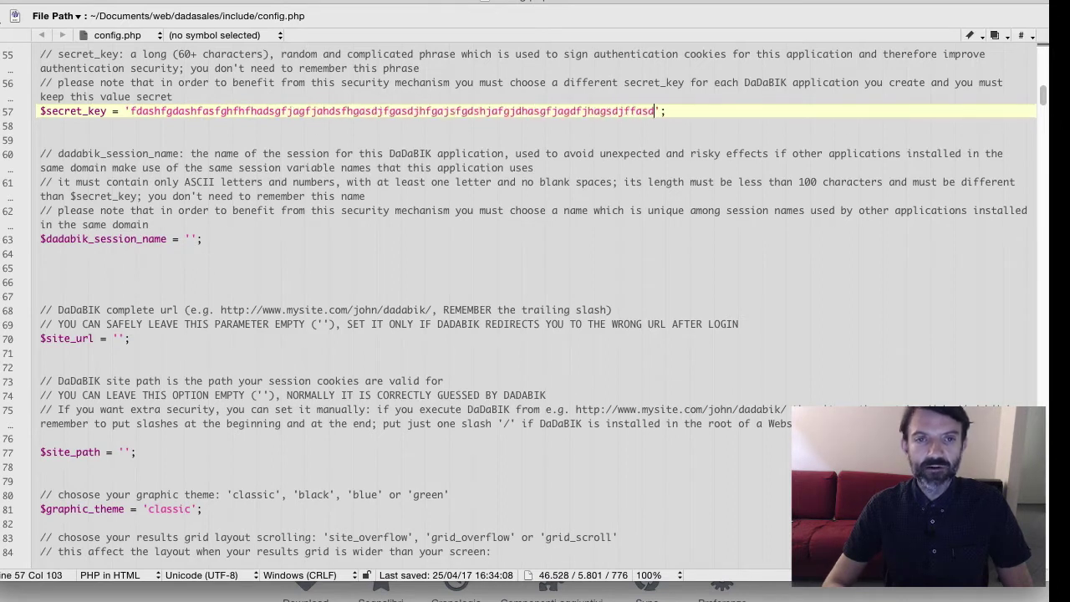
pyautogui.click(191, 240)
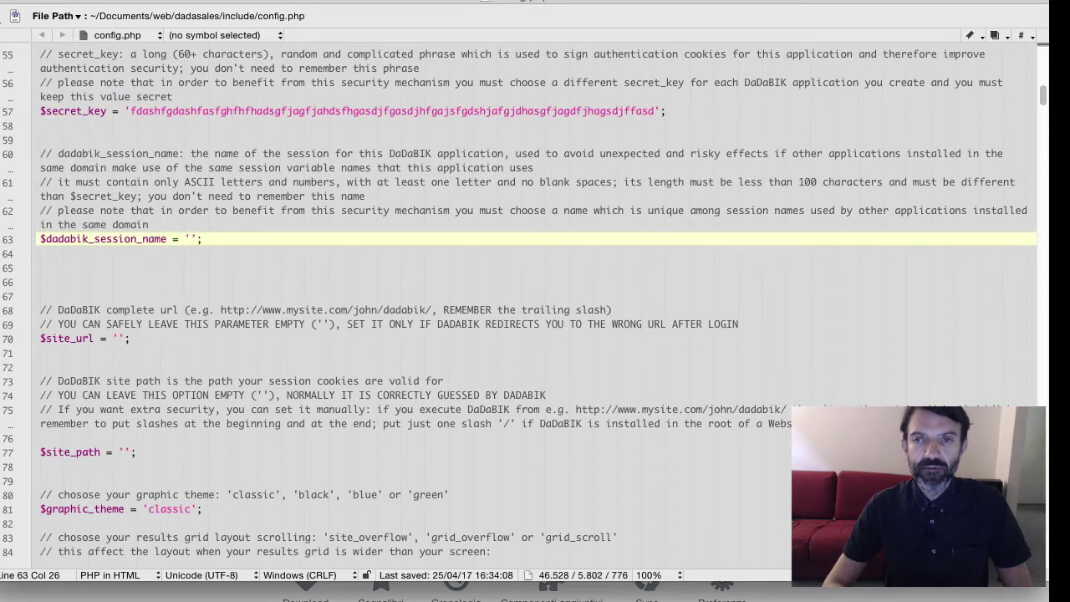
pyautogui.write('tyrtegdfjsdhfsdfgjahgjdfgahjfgjhadsgf')
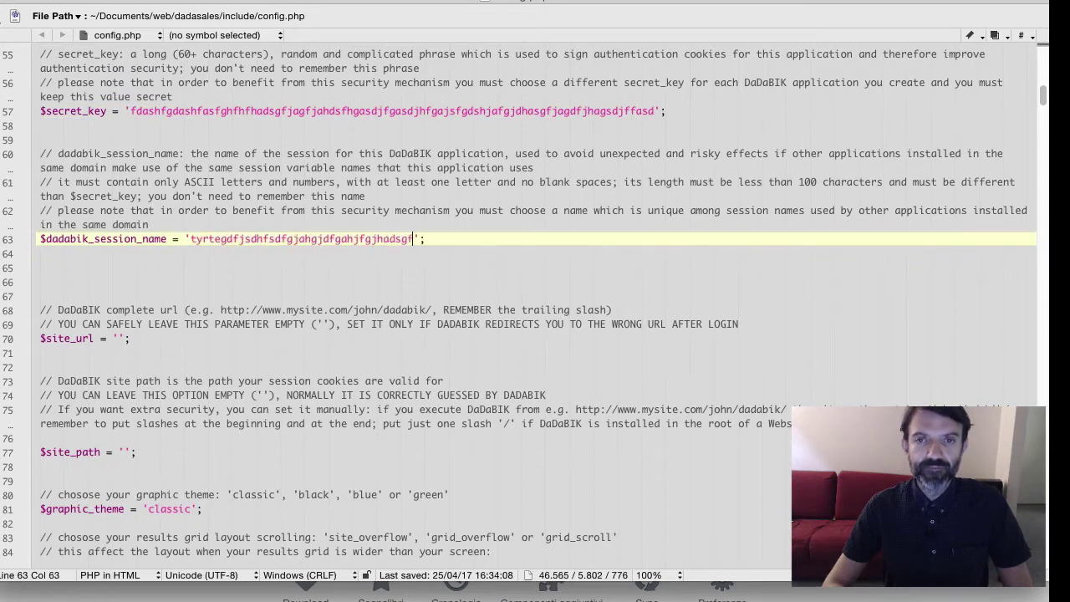
pyautogui.write('jhasdg')
pyautogui.press('super+s')
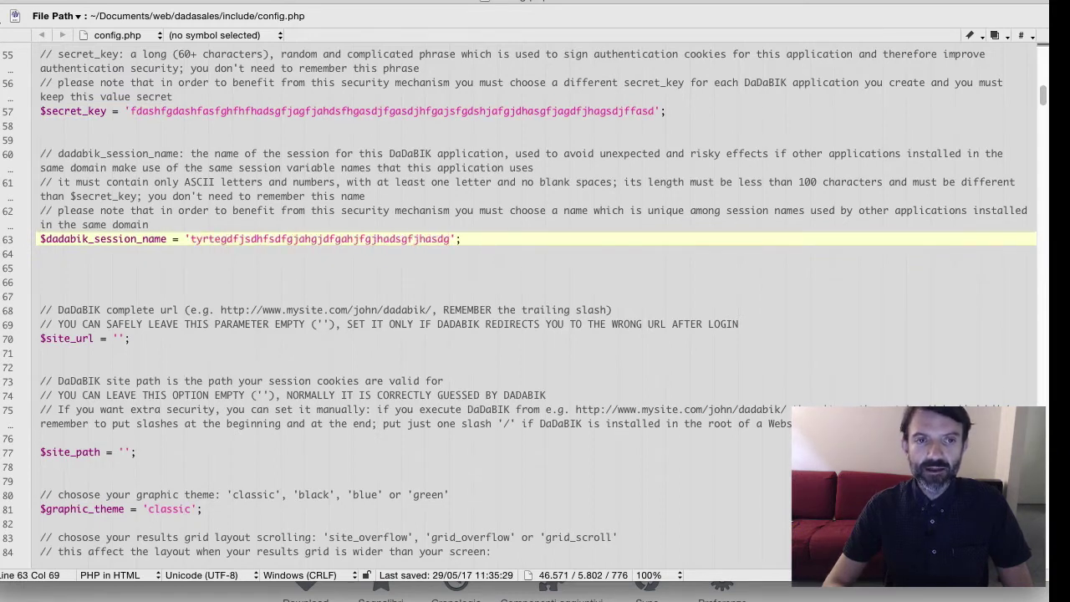
pyautogui.press('super+Tab')
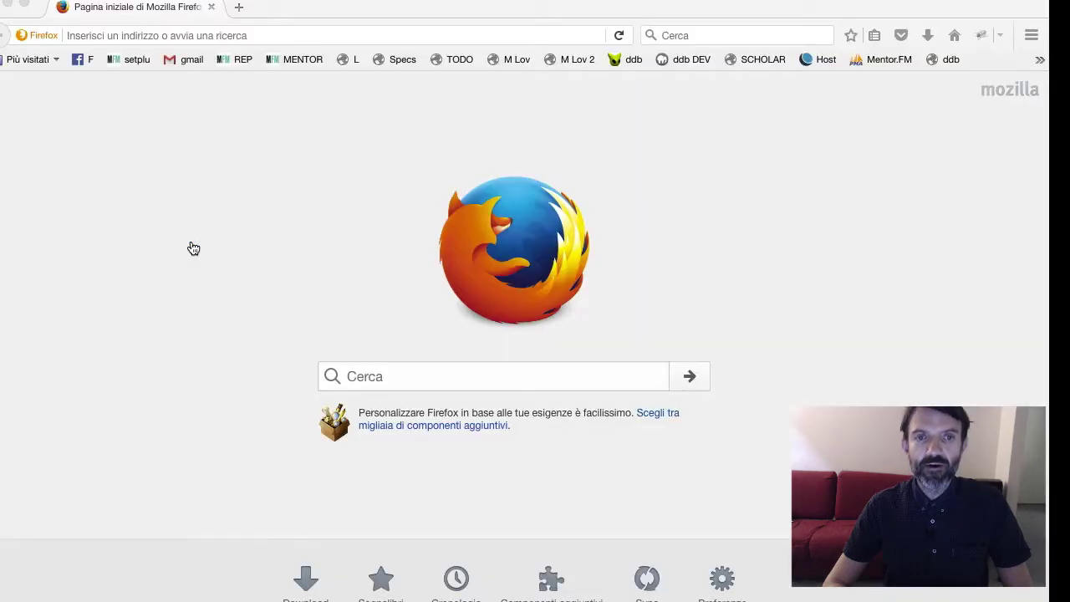
# Load localhost/dadasales/install.php and run the DaDaBIK installation with INSTALL >>
pyautogui.click(139, 34)
pyautogui.write('local')
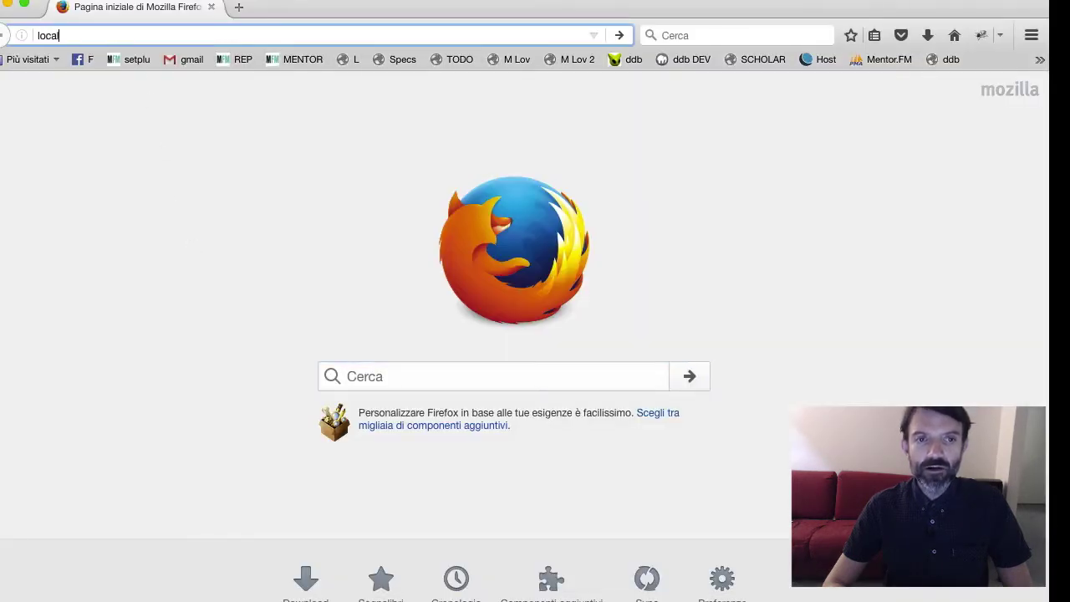
pyautogui.write('host/dada')
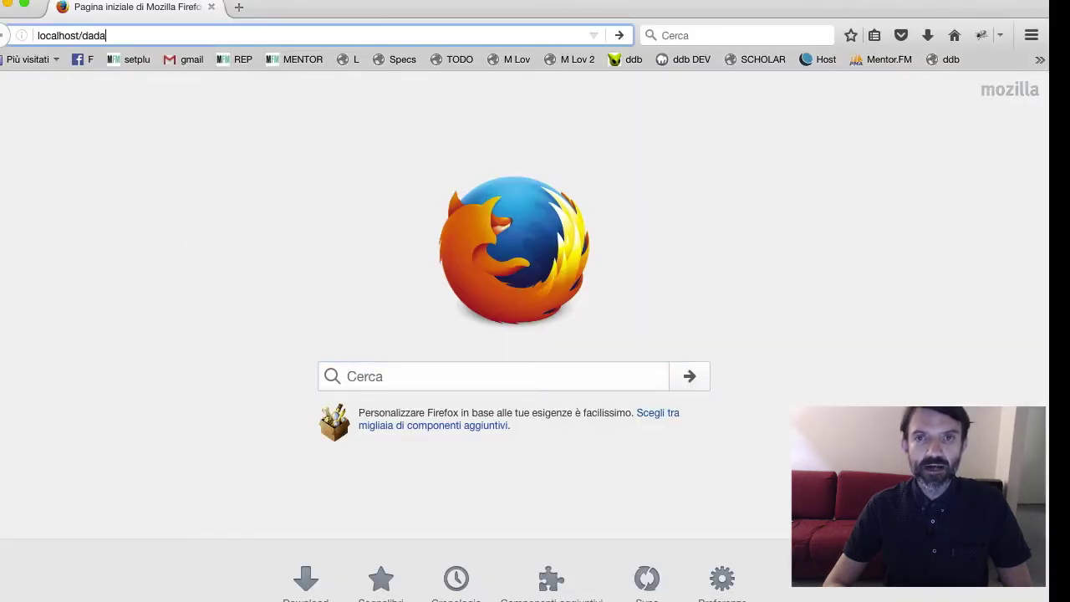
pyautogui.write('sales/insal')
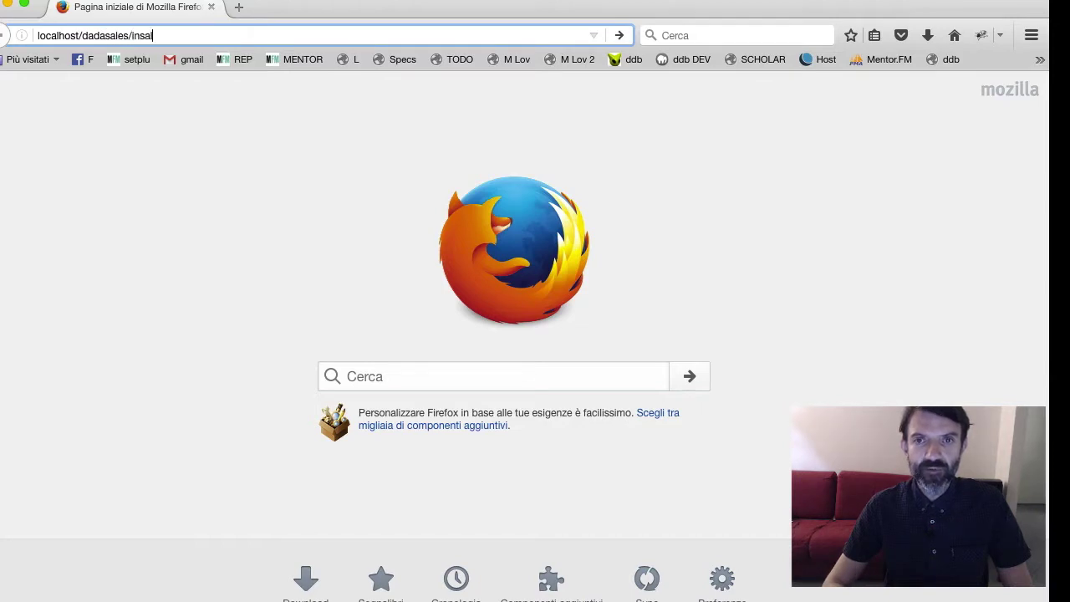
pyautogui.press('BackSpace')
pyautogui.press('BackSpace')
pyautogui.write('tal')
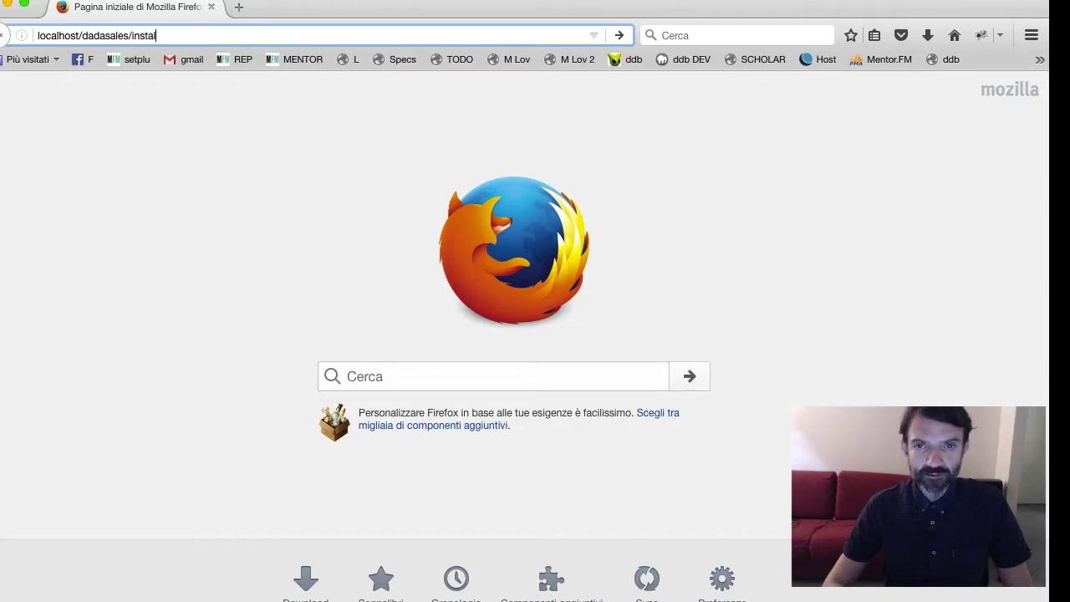
pyautogui.write('l.php')
pyautogui.press('Return')
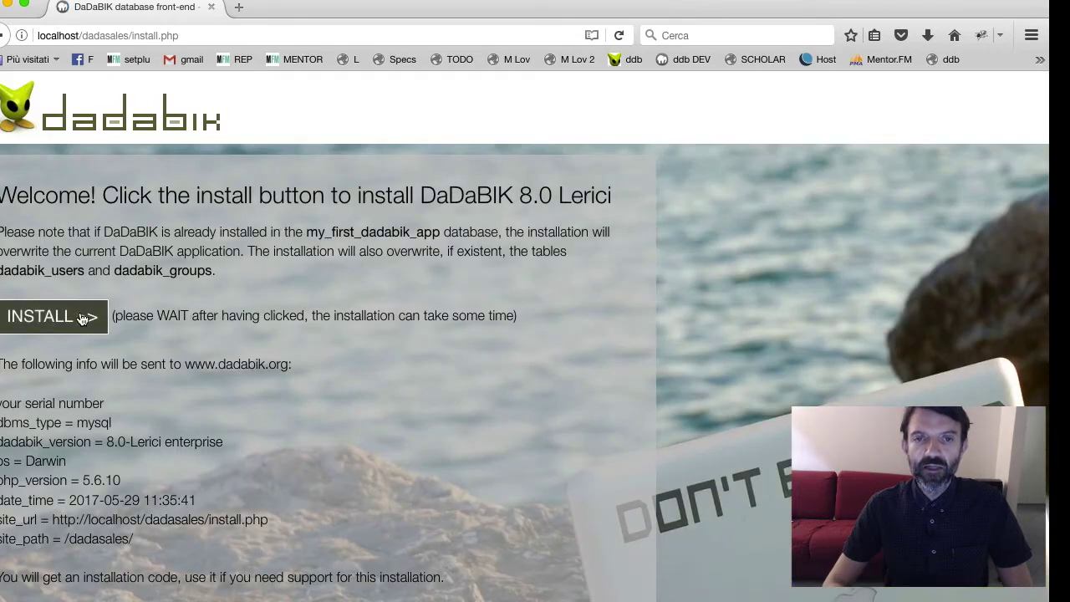
pyautogui.click(84, 318)
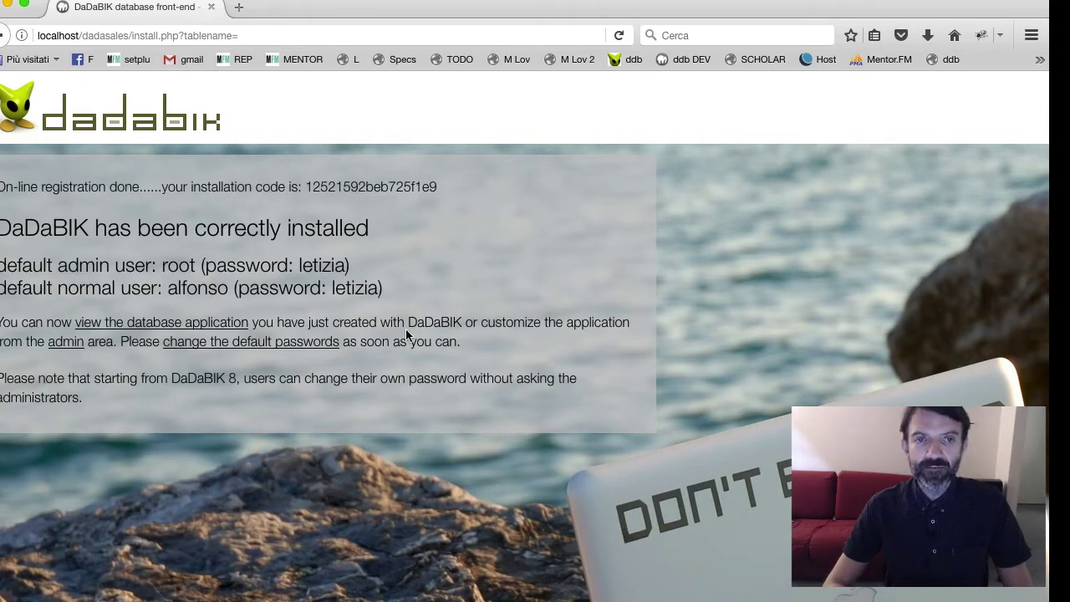
# Go to the new application's login page and log in as the administrator
pyautogui.click(206, 327)
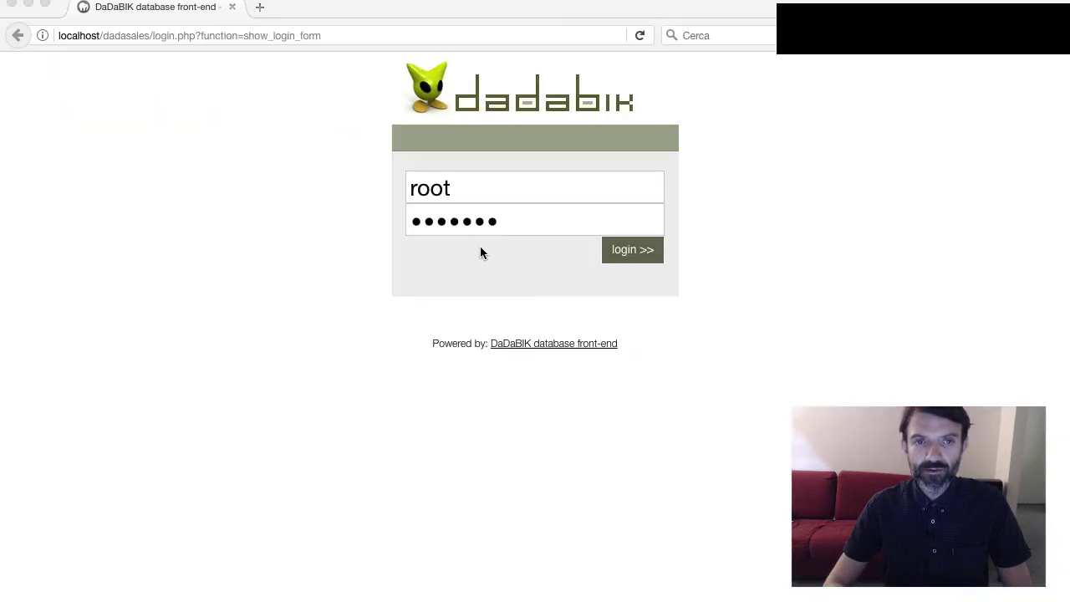
pyautogui.click(475, 224)
pyautogui.doubleClick(450, 219)
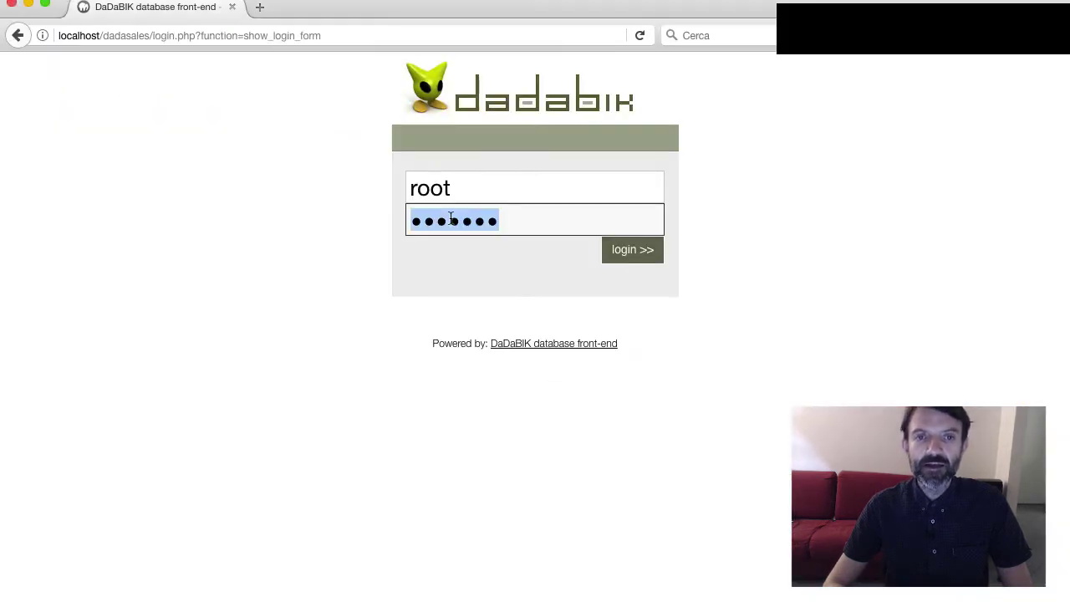
pyautogui.write('dadabik')
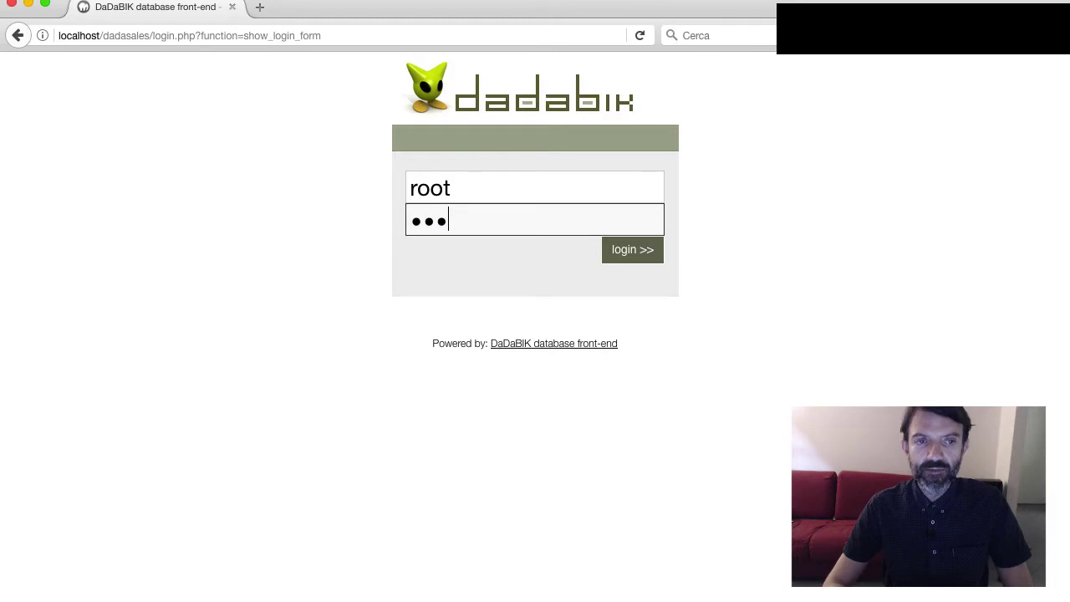
pyautogui.press('Return')
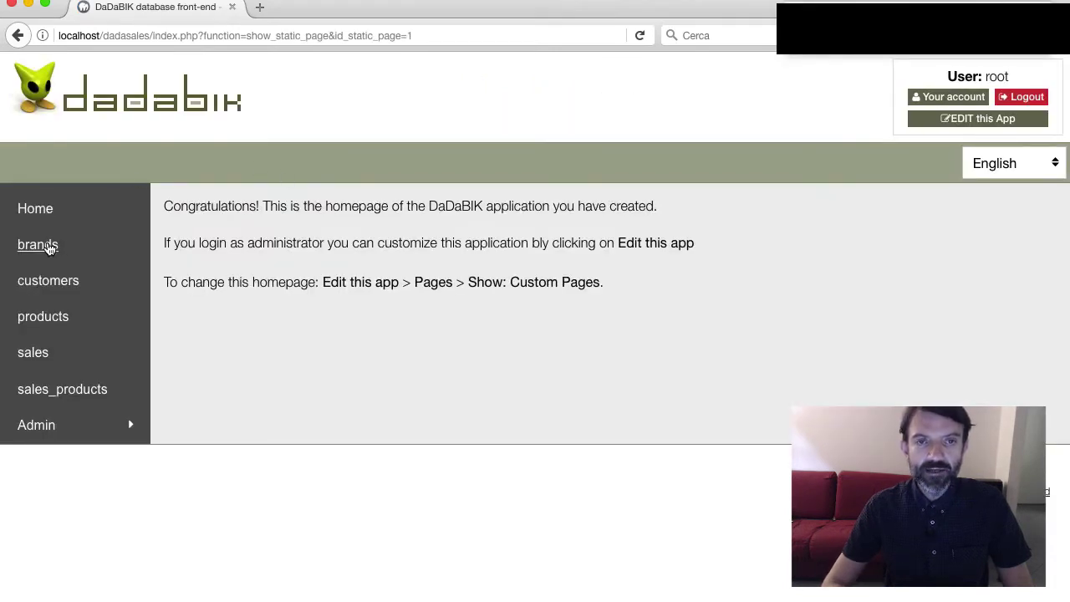
# Browse the brands, customers, products and sales_products tables, then start a new customer
pyautogui.click(48, 246)
pyautogui.click(49, 284)
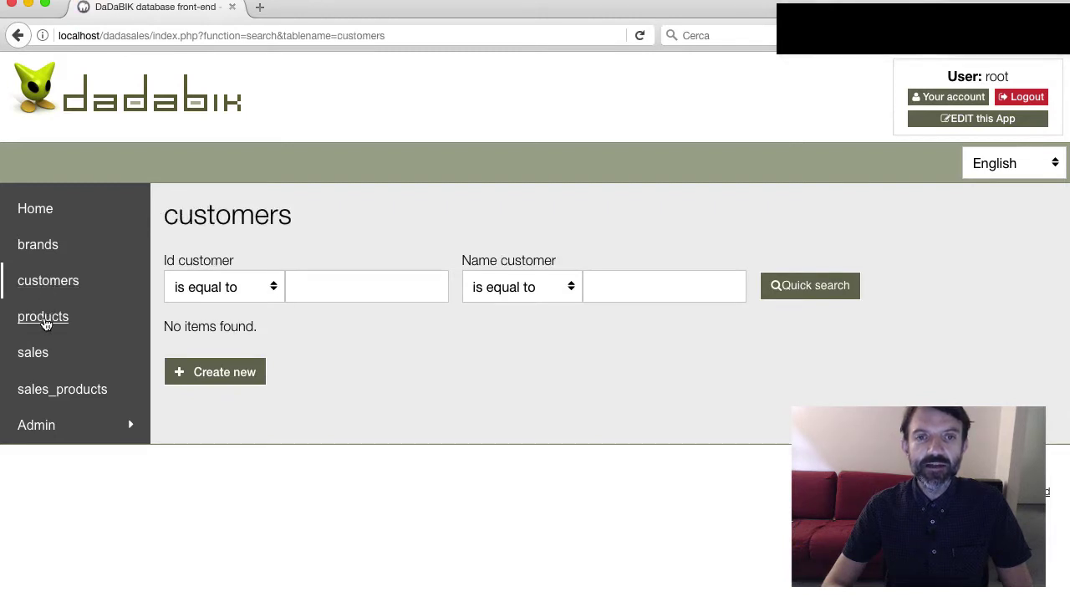
pyautogui.click(42, 317)
pyautogui.click(43, 389)
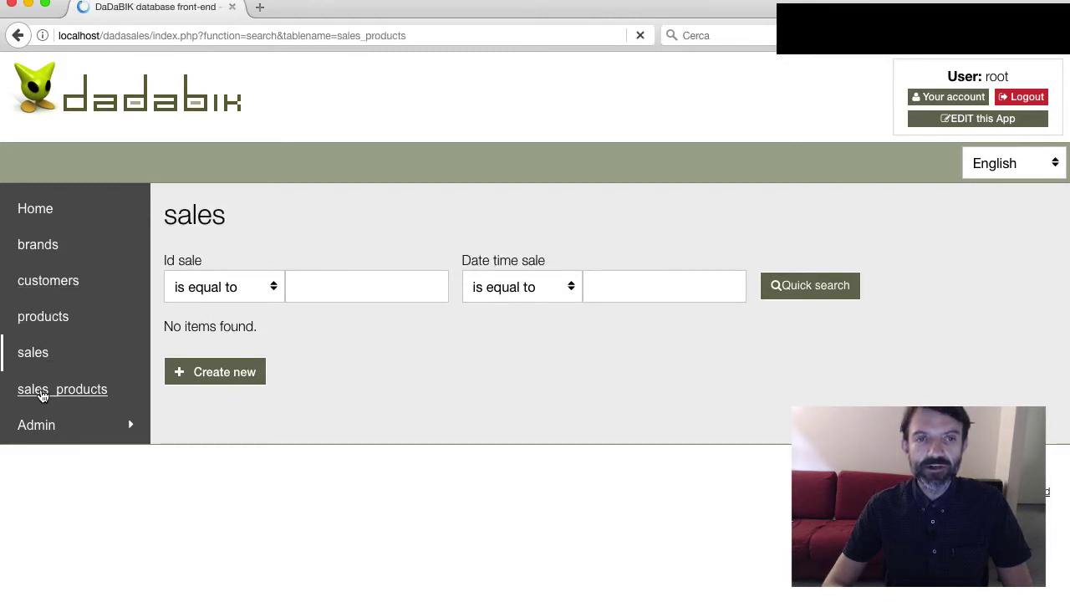
pyautogui.click(48, 291)
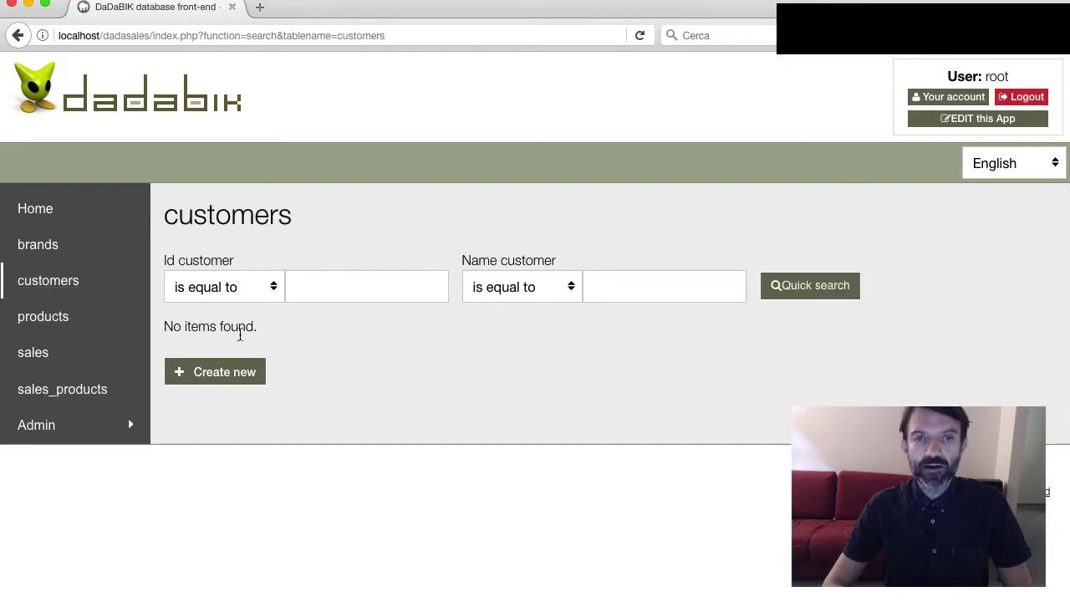
pyautogui.click(240, 376)
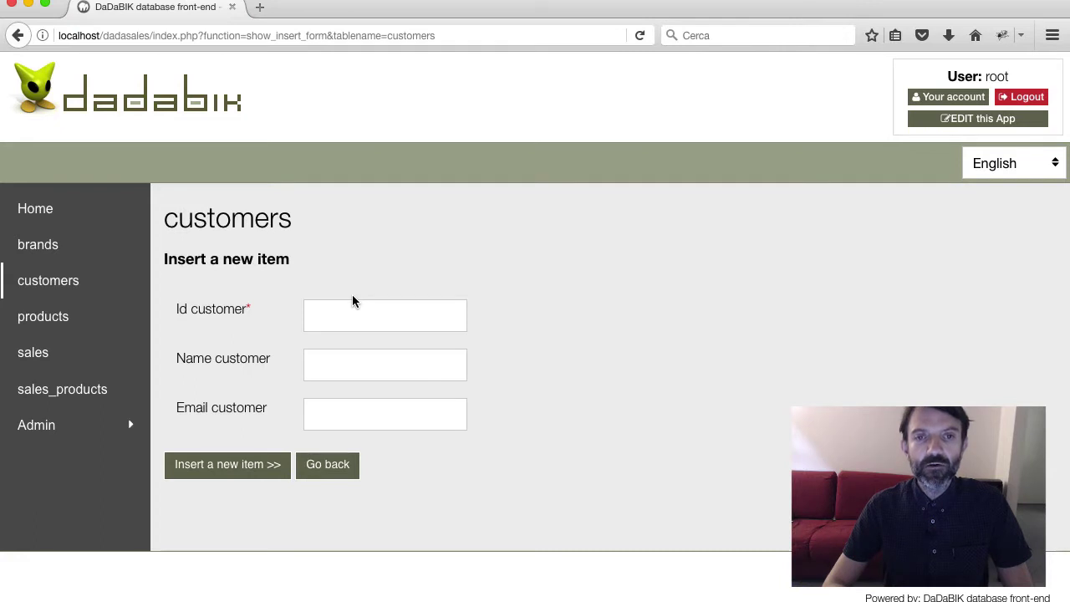
# Insert customer id 1 with a name and e-mail, correcting the invalid e-mail on resubmit
pyautogui.click(347, 309)
pyautogui.write('1')
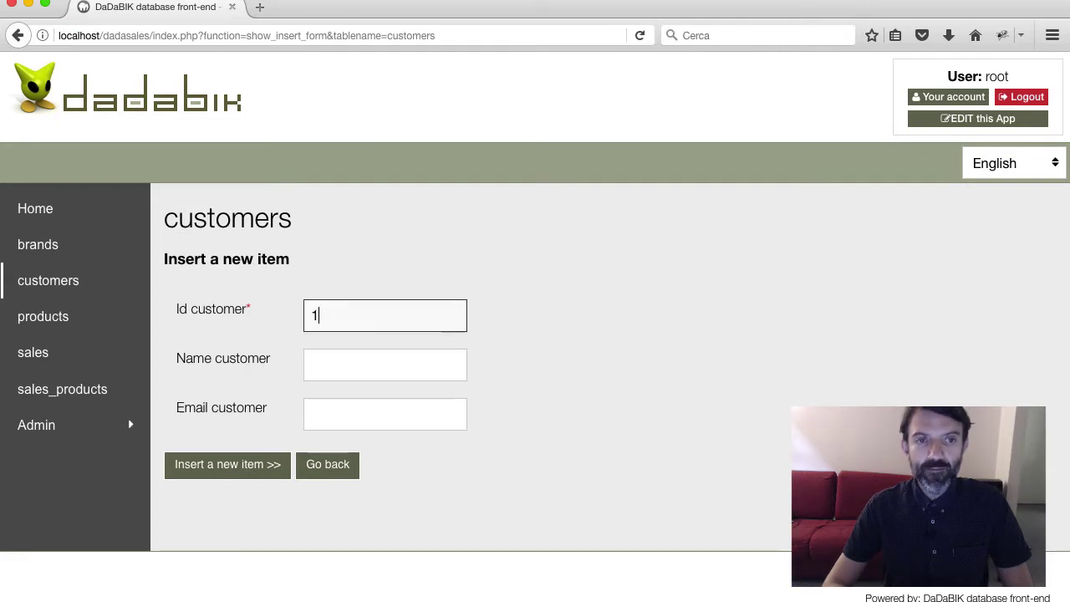
pyautogui.press('Tab')
pyautogui.write('Bob')
pyautogui.press('Tab')
pyautogui.write('bob')
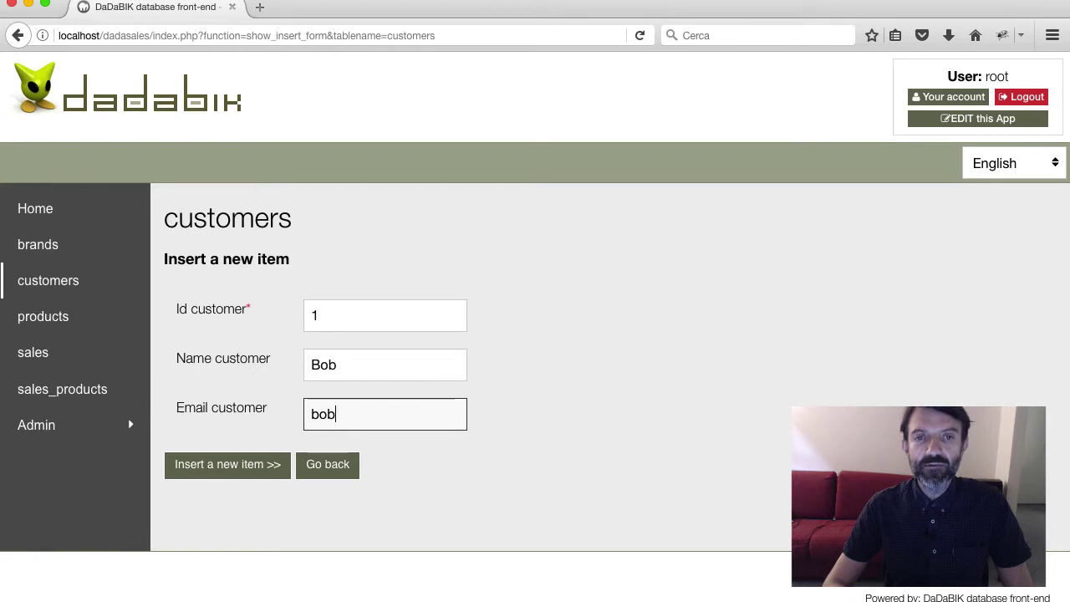
pyautogui.write('falcie')
pyautogui.press('Return')
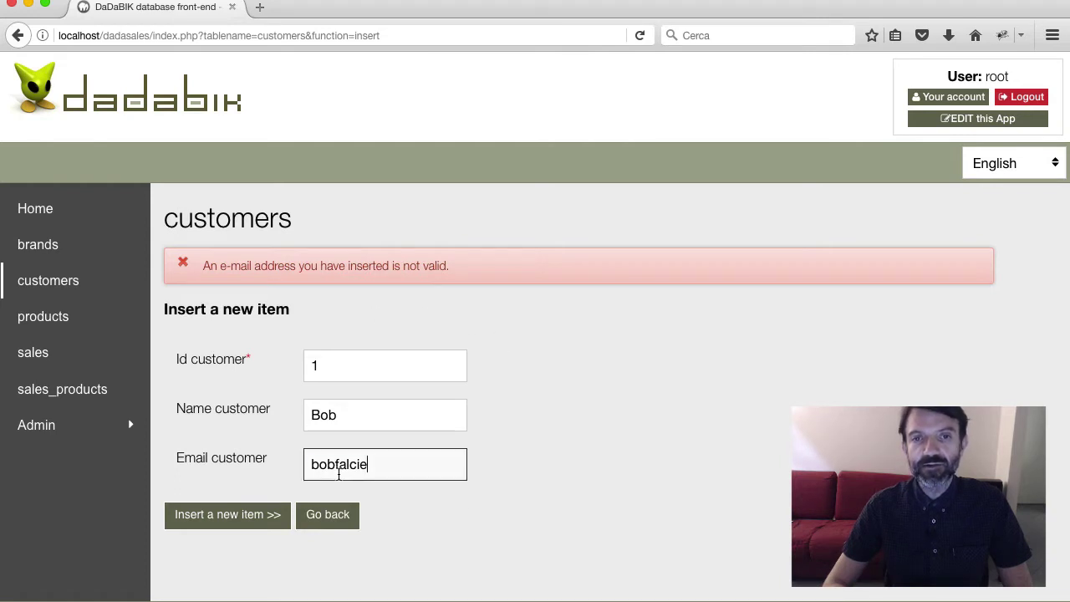
pyautogui.doubleClick(339, 474)
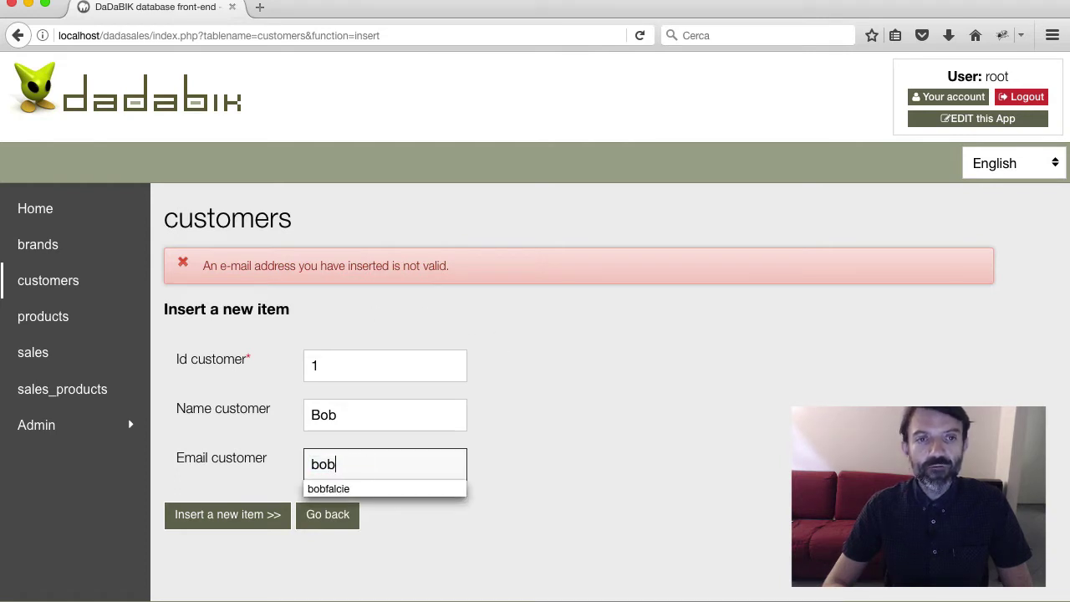
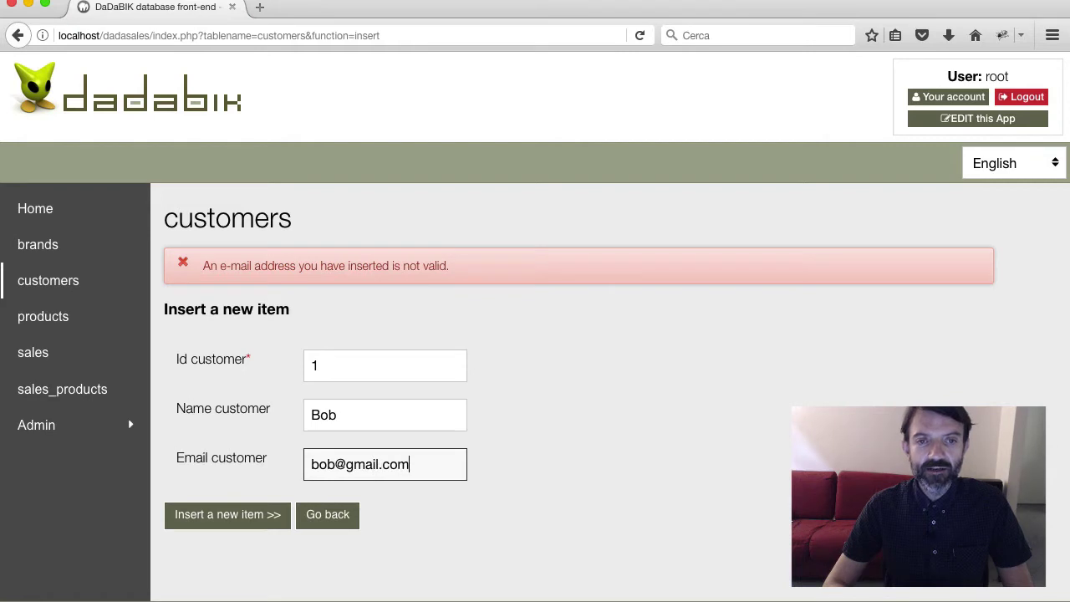
pyautogui.press('Return')
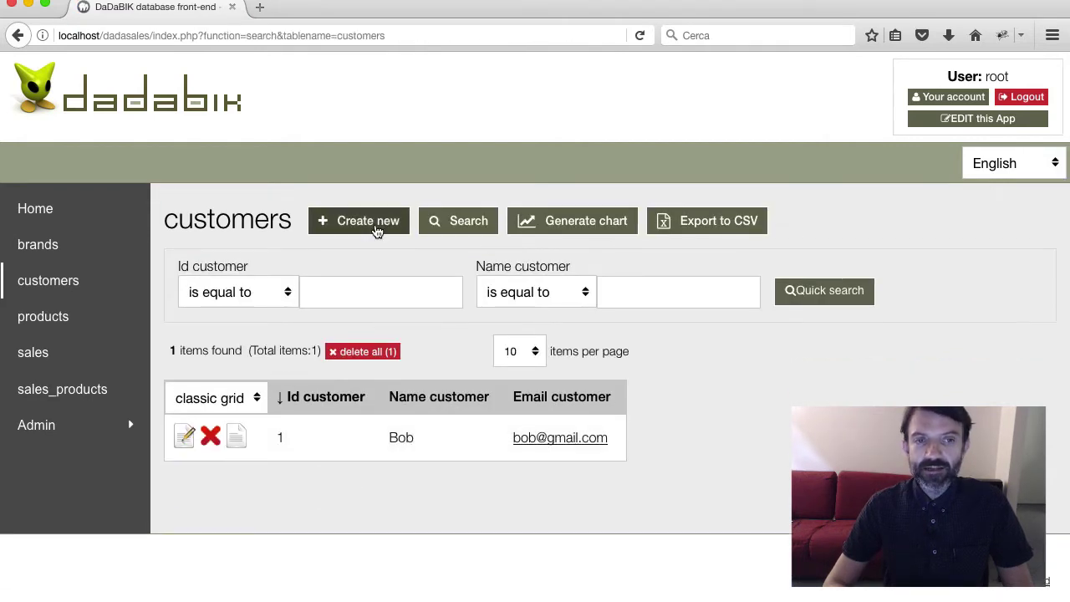
# Insert customer id 2 with name and e-mail, then sort the list by Id customer
pyautogui.click(352, 224)
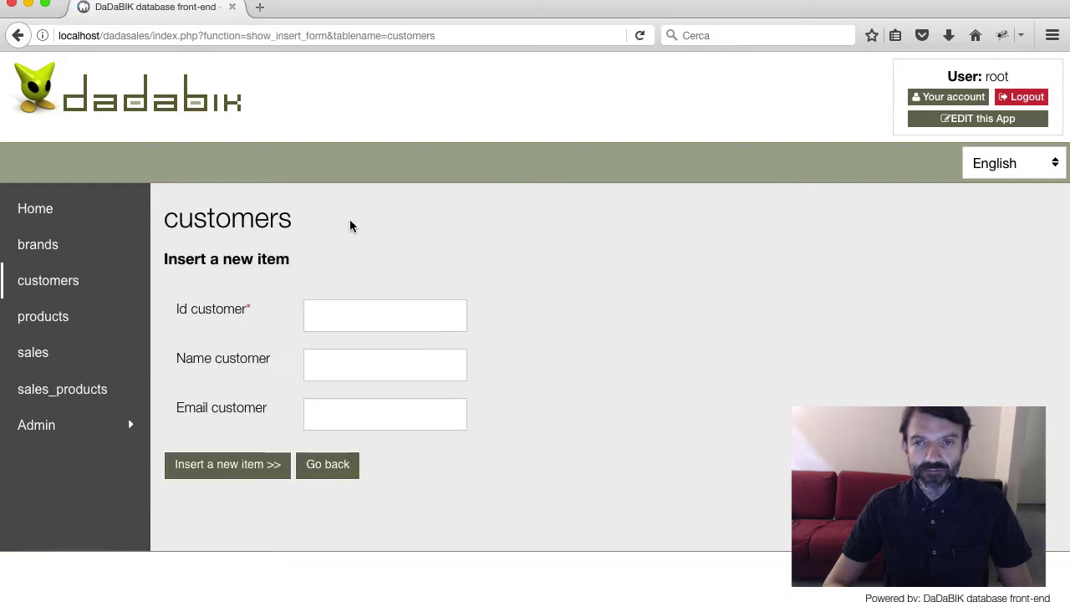
pyautogui.click(330, 308)
pyautogui.write('2')
pyautogui.press('Tab')
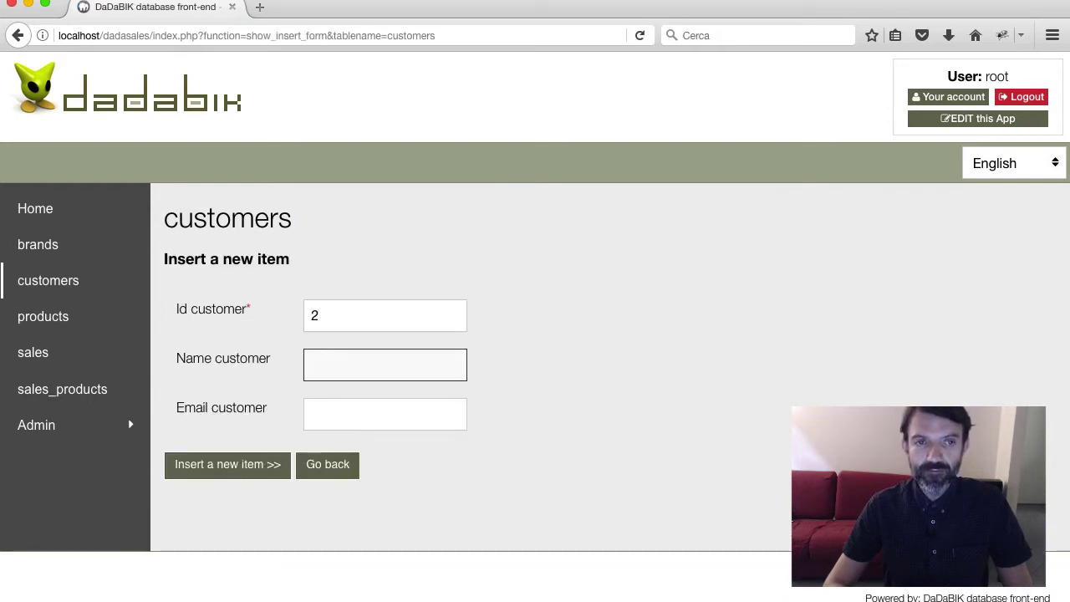
pyautogui.write('Silvia')
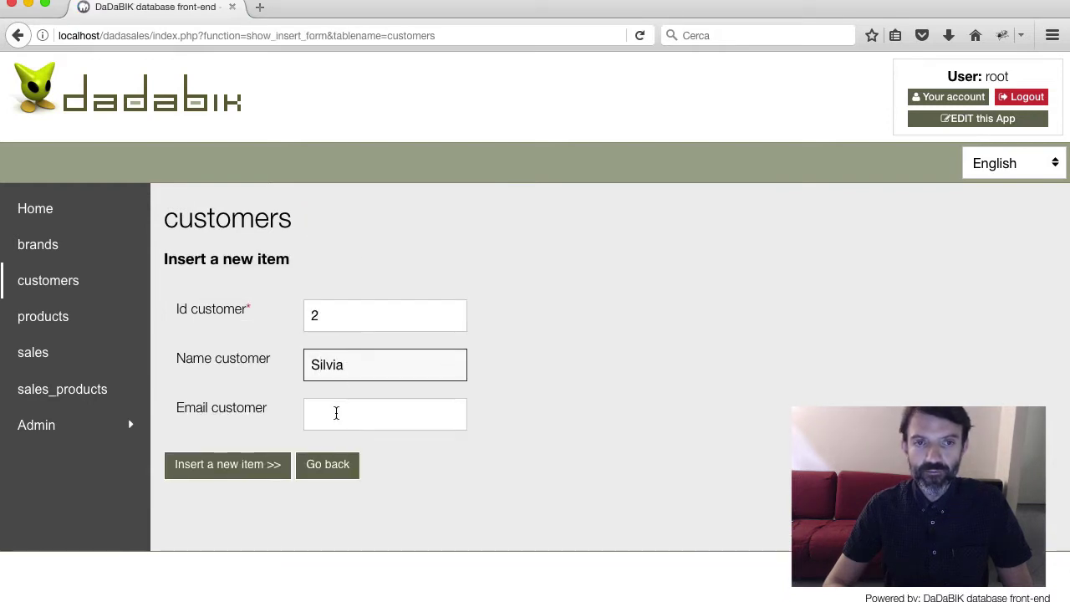
pyautogui.click(336, 413)
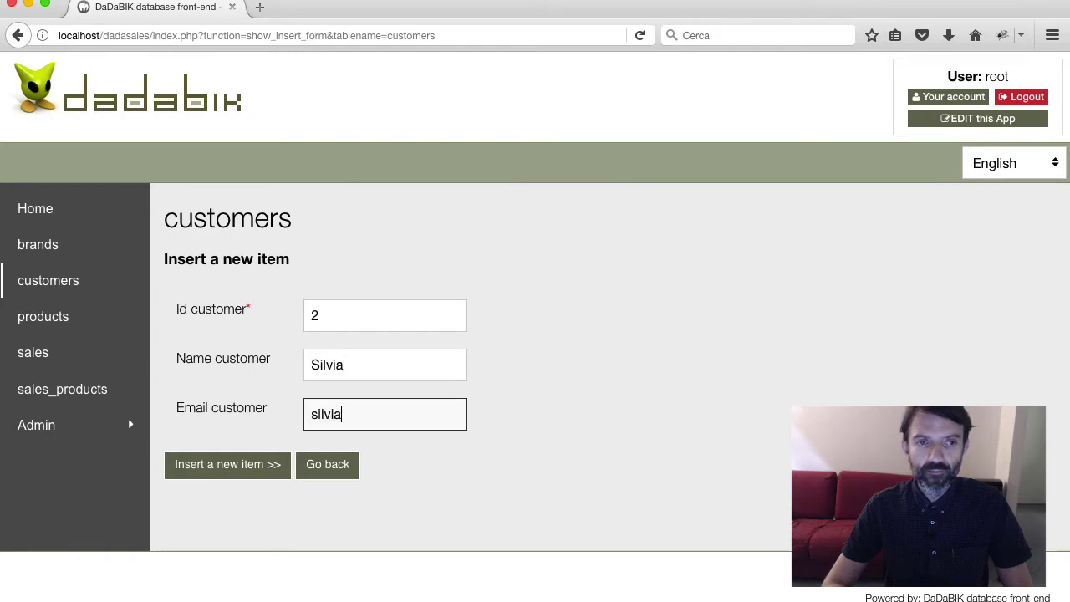
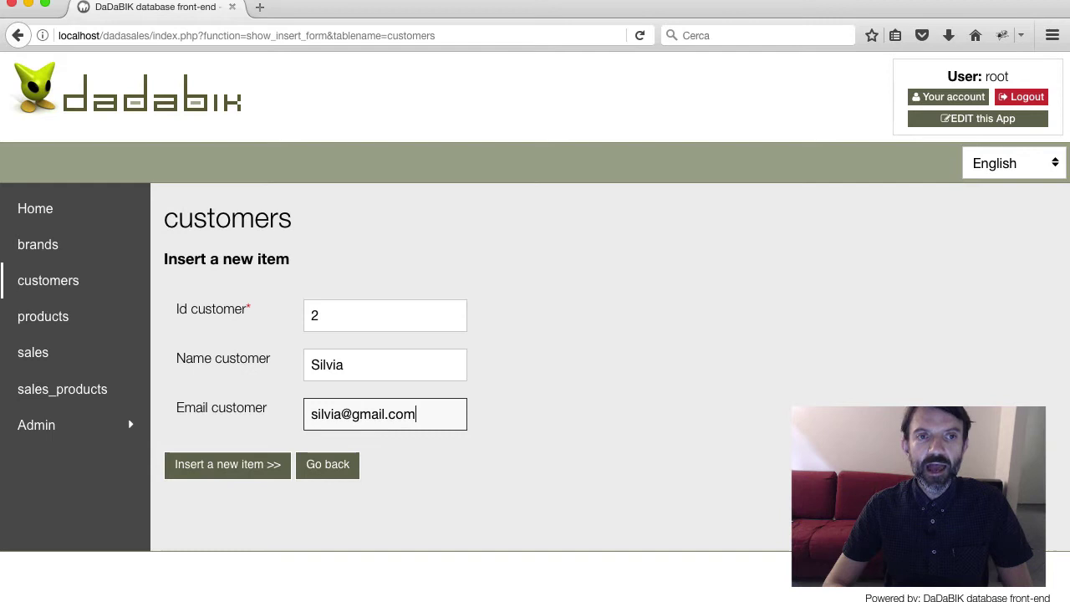
pyautogui.press('Return')
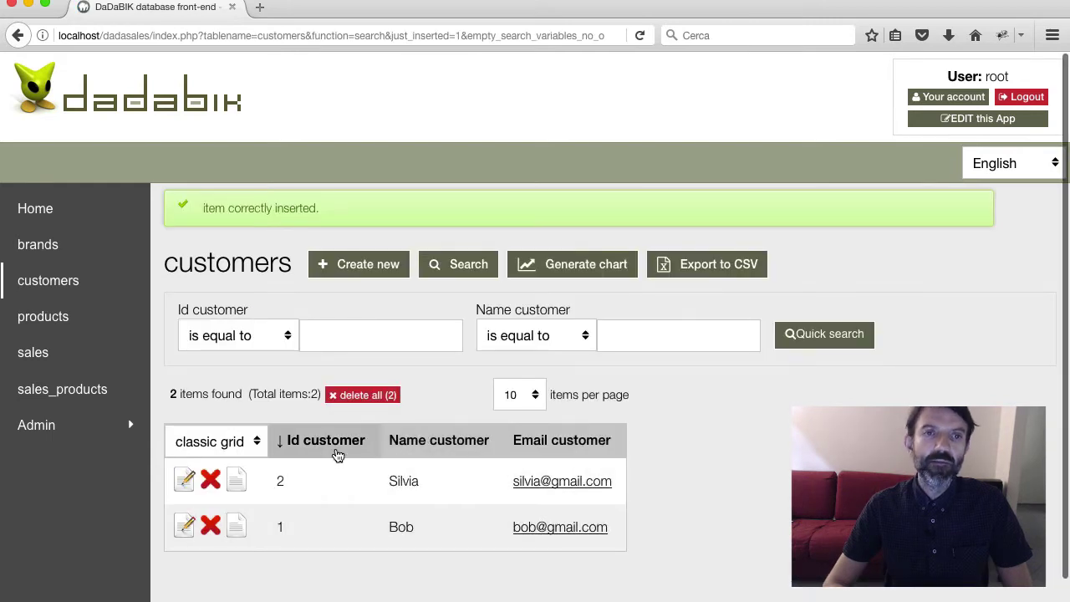
pyautogui.click(337, 443)
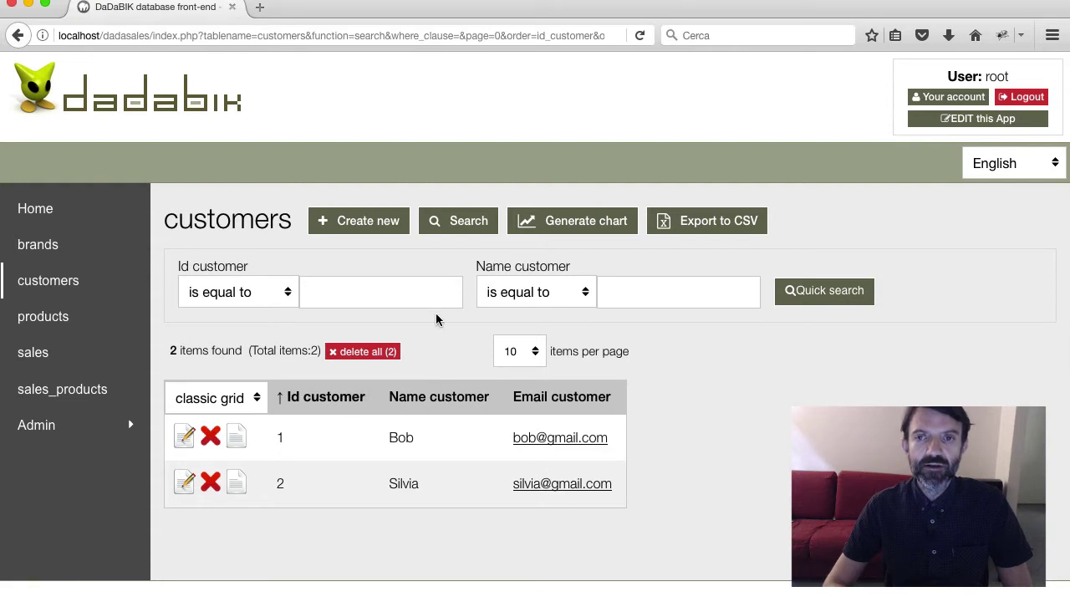
pyautogui.click(452, 221)
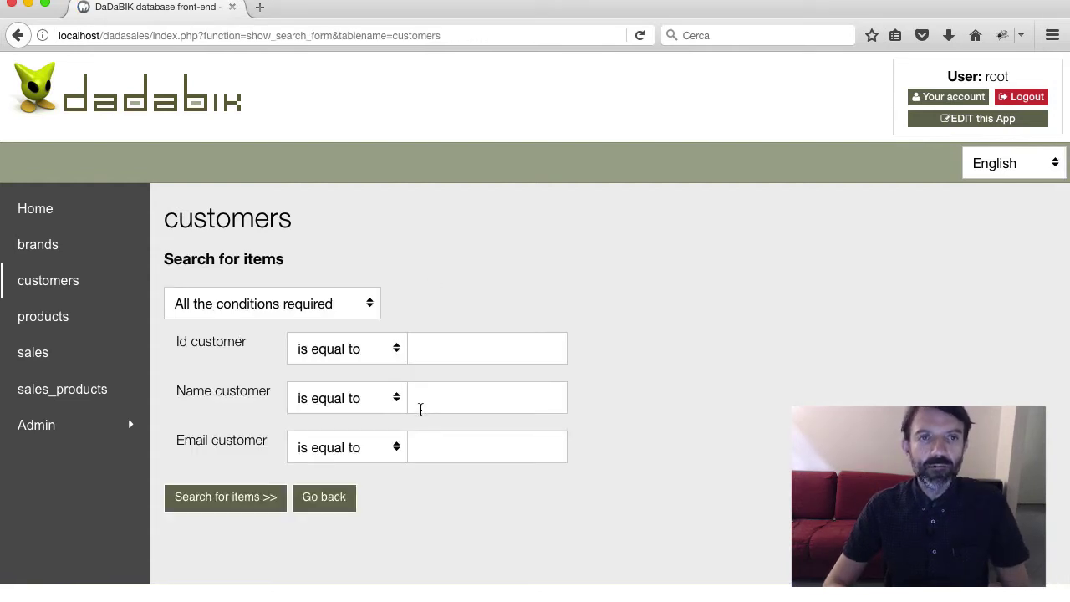
# Search the customers by name, then remove the filter to list all customers
pyautogui.click(433, 404)
pyautogui.write('Silvia')
pyautogui.press('Return')
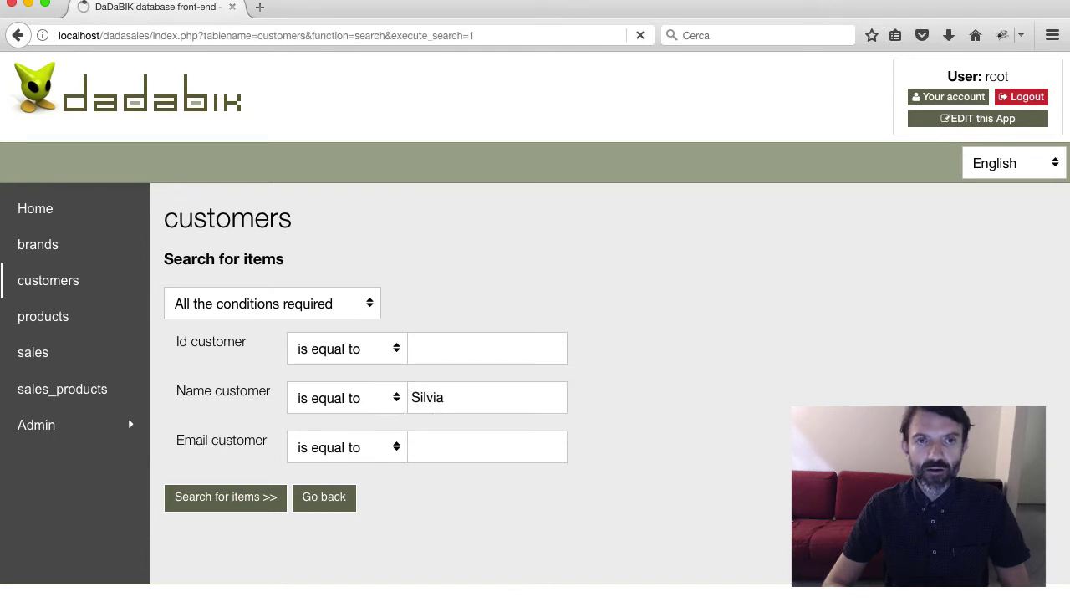
pyautogui.click(328, 366)
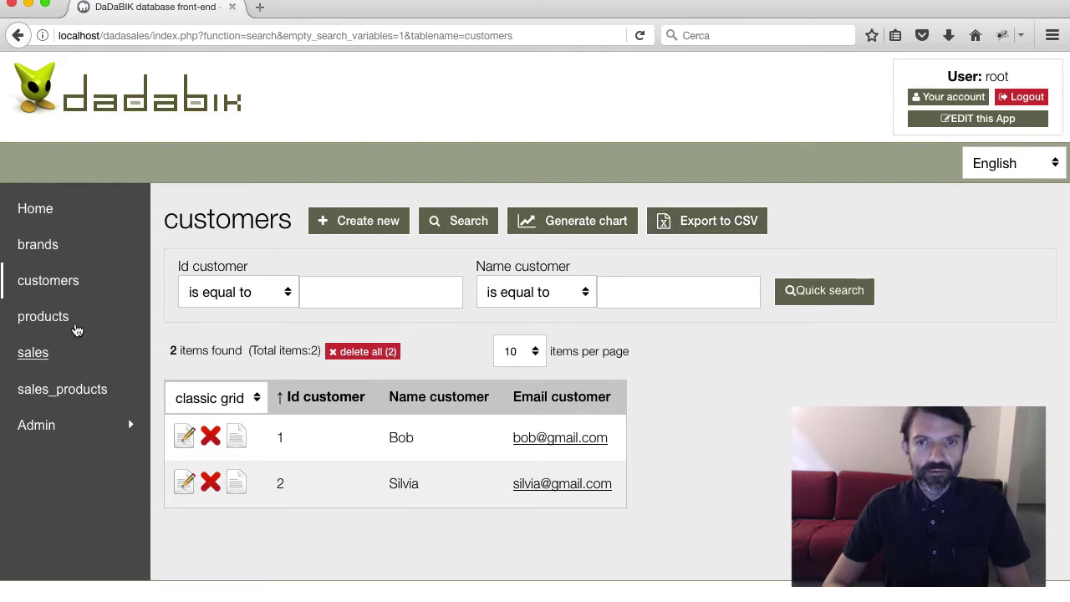
# In the brands table, insert brand Apple with id 1
pyautogui.click(42, 251)
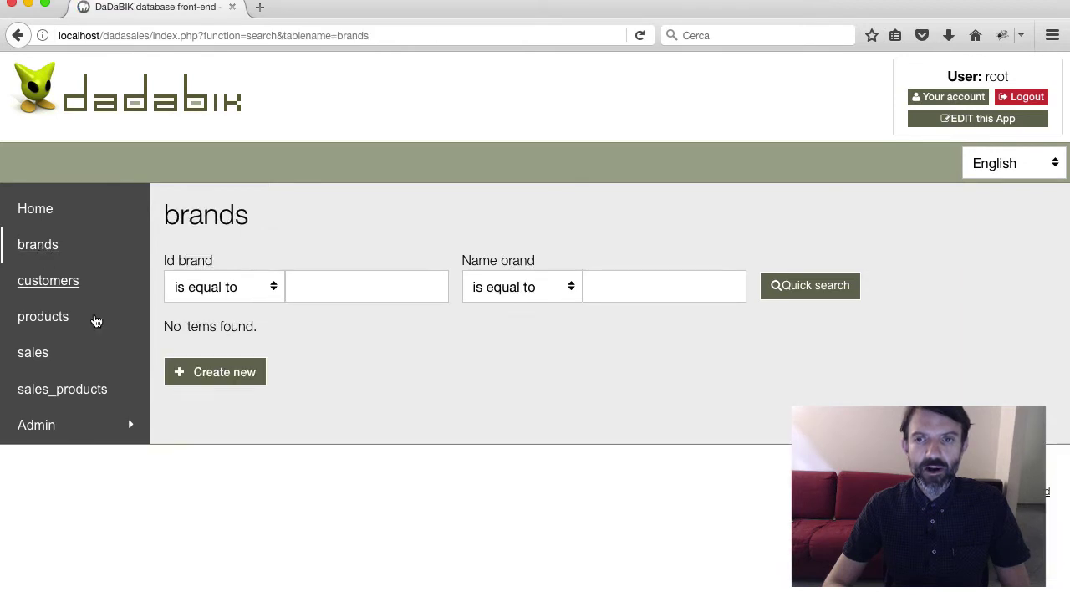
pyautogui.click(223, 378)
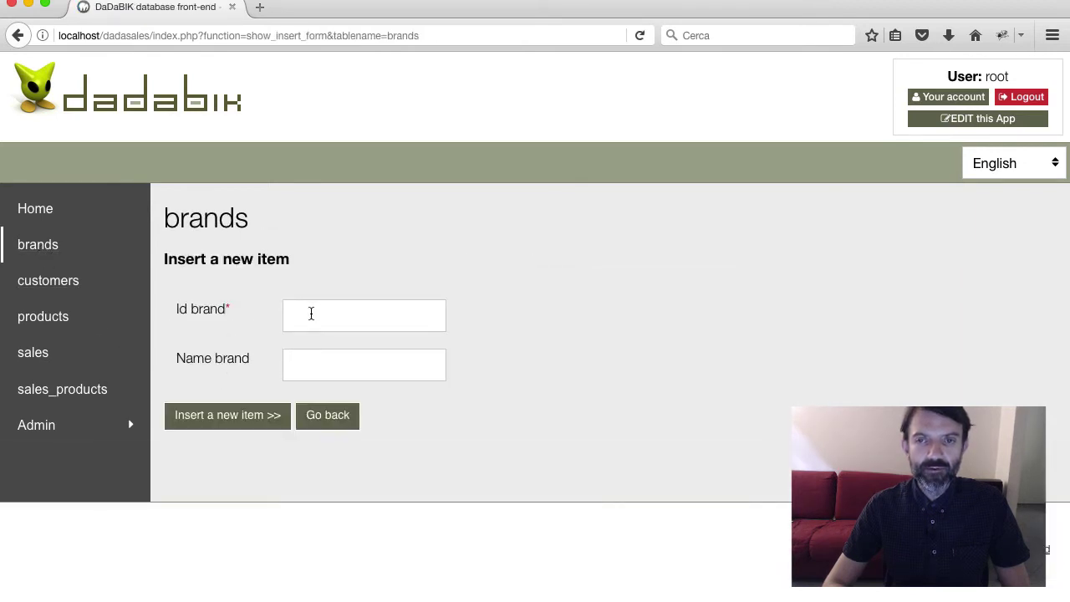
pyautogui.click(310, 313)
pyautogui.write('1')
pyautogui.press('Tab')
pyautogui.write('Apple')
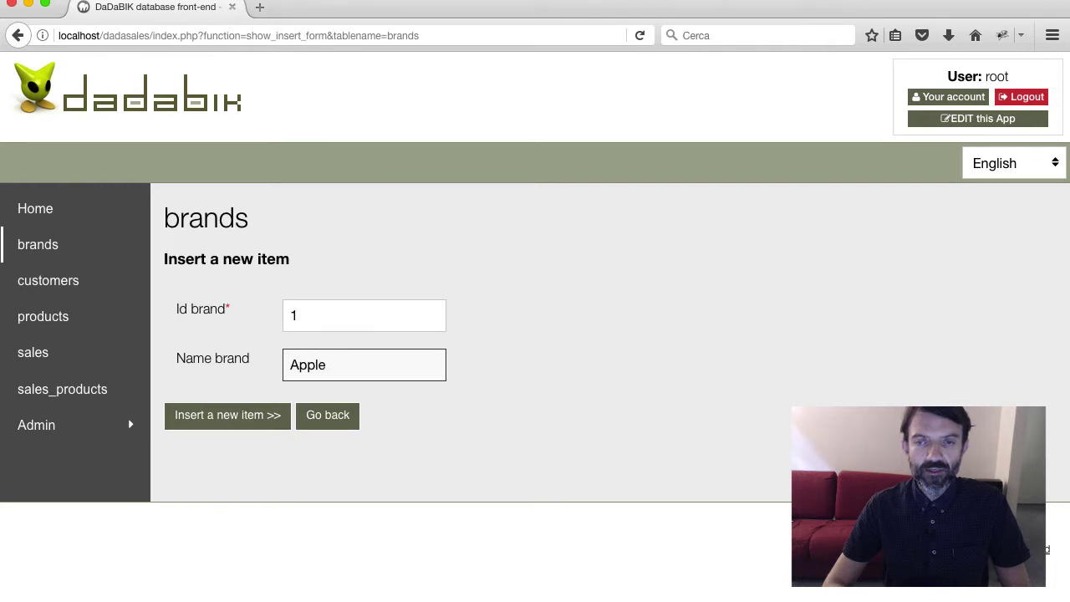
pyautogui.press('Return')
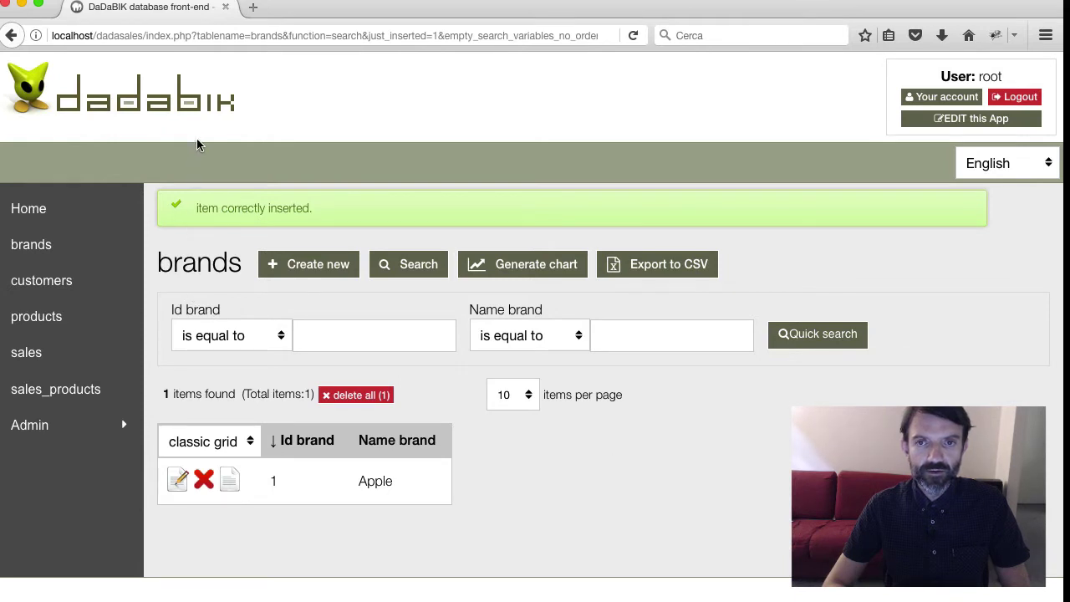
# Insert brand Technics with id 2, fixing the misspelled name
pyautogui.click(291, 265)
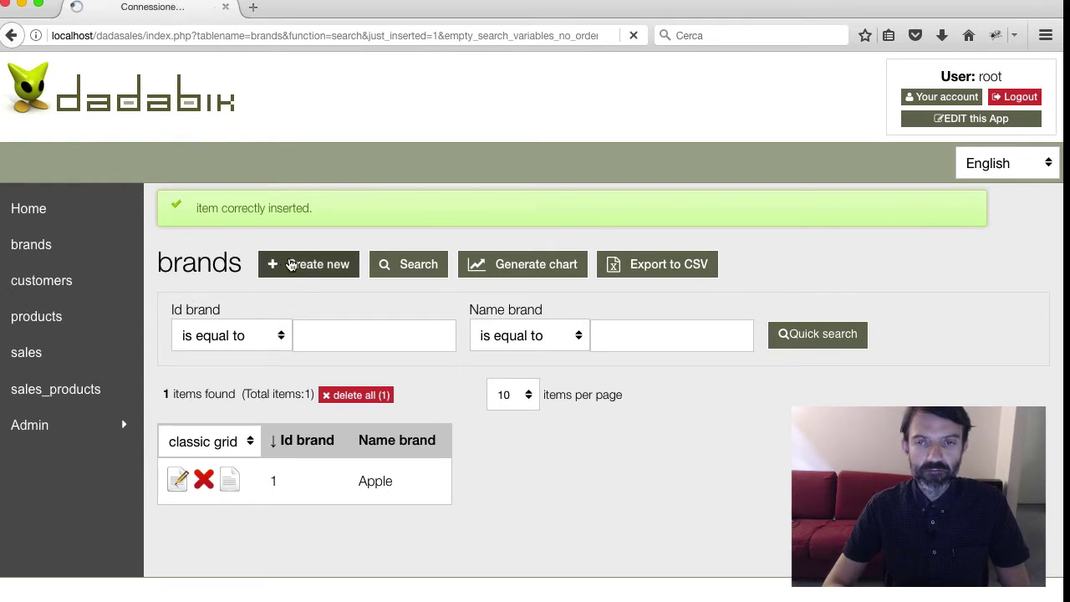
pyautogui.click(301, 318)
pyautogui.write('2')
pyautogui.press('Tab')
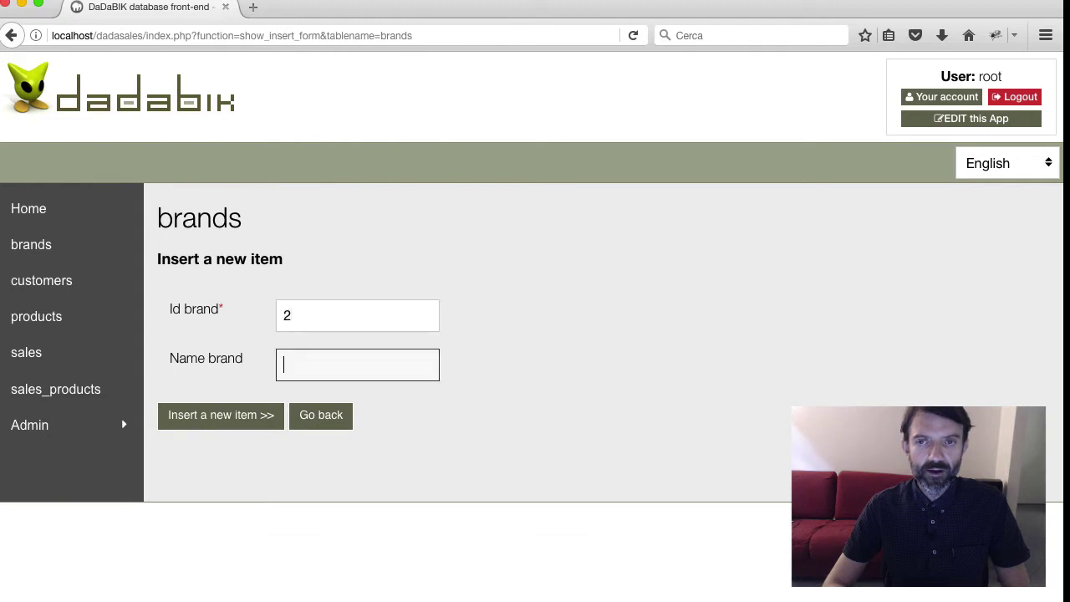
pyautogui.write('Techincs')
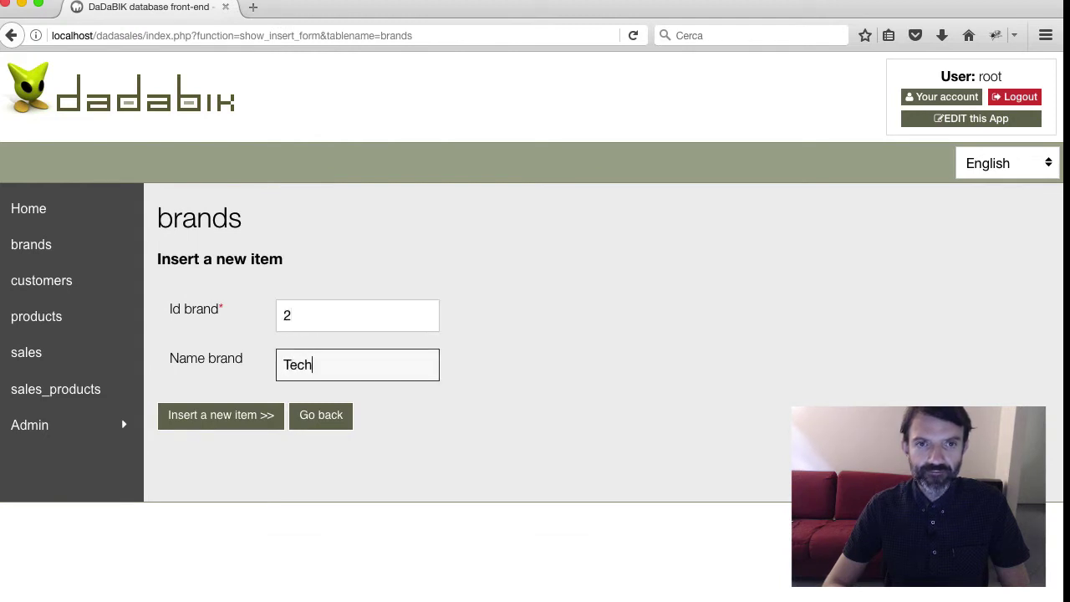
pyautogui.press('BackSpace')
pyautogui.press('BackSpace')
pyautogui.press('BackSpace')
pyautogui.press('BackSpace')
pyautogui.write('nics')
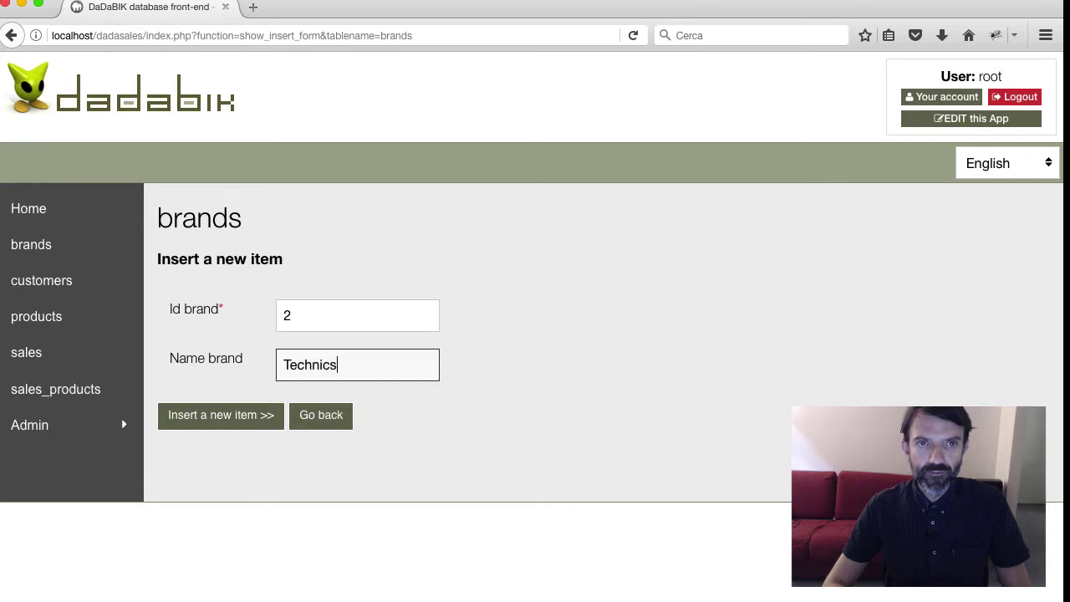
pyautogui.click(223, 427)
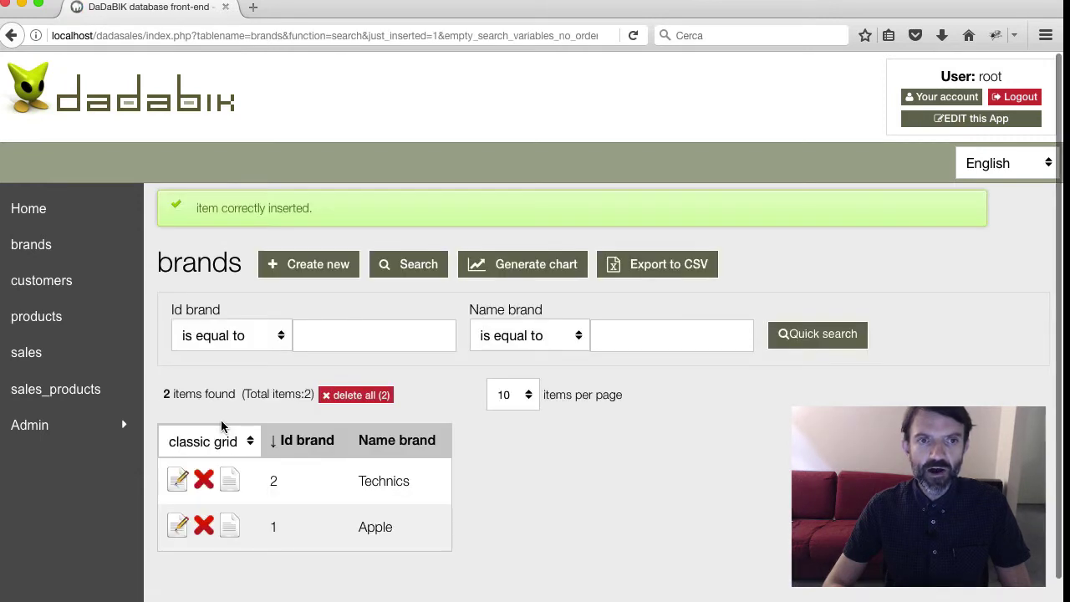
pyautogui.click(52, 324)
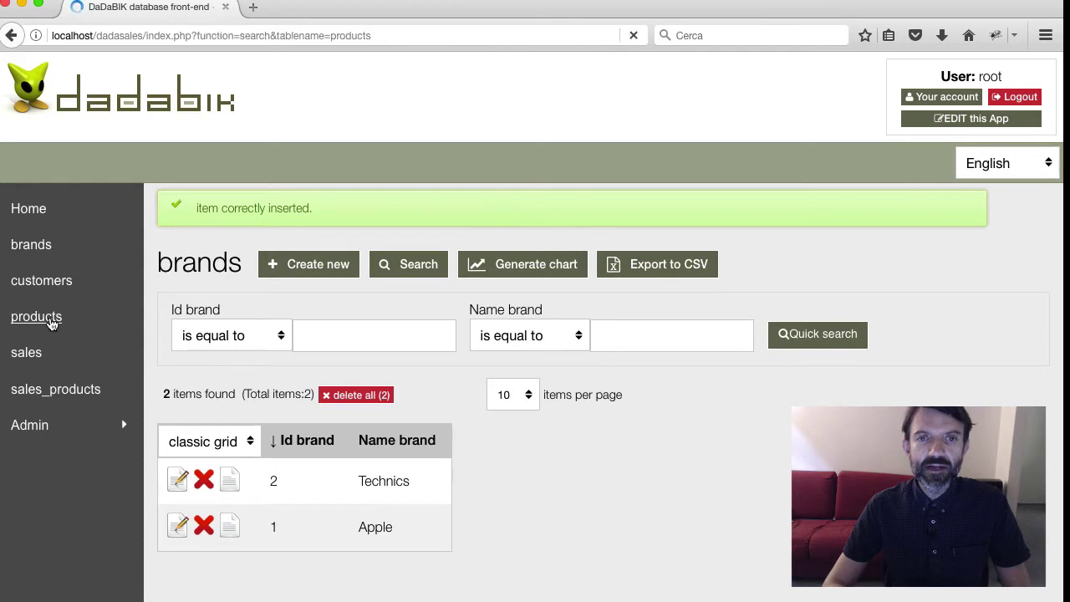
# Start a new product and enter id 1 and name iPhone 7
pyautogui.click(228, 378)
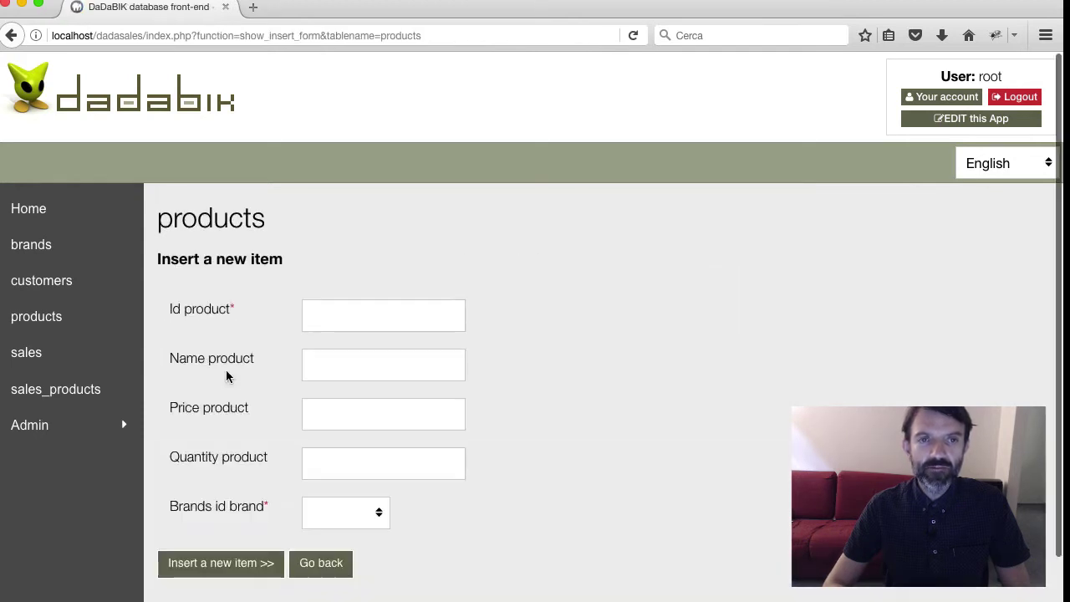
pyautogui.scroll(-2, 519, 406)
pyautogui.scroll(1, 519, 406)
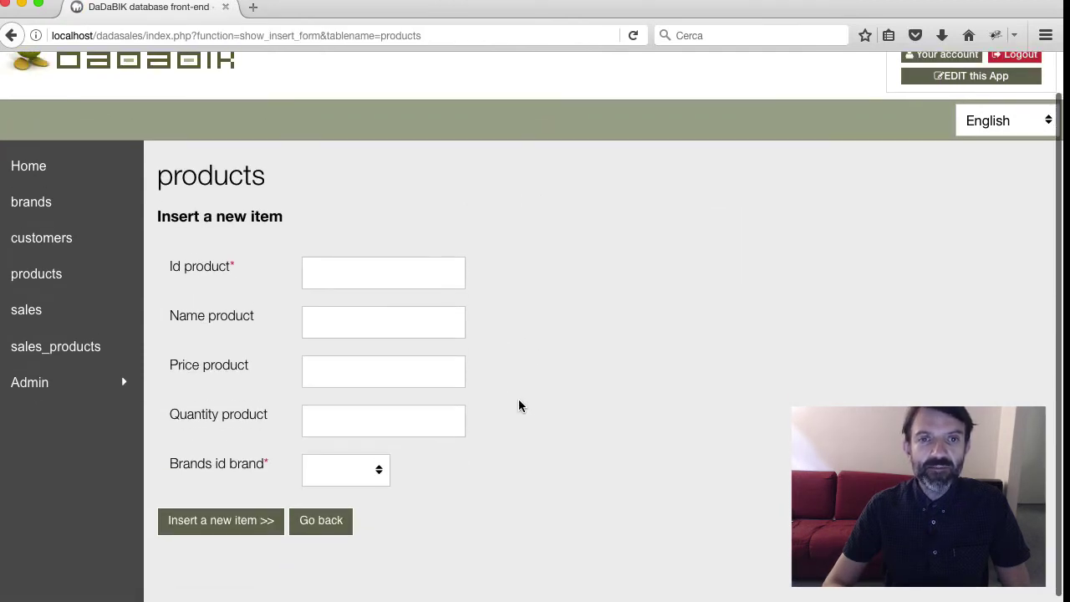
pyautogui.click(366, 473)
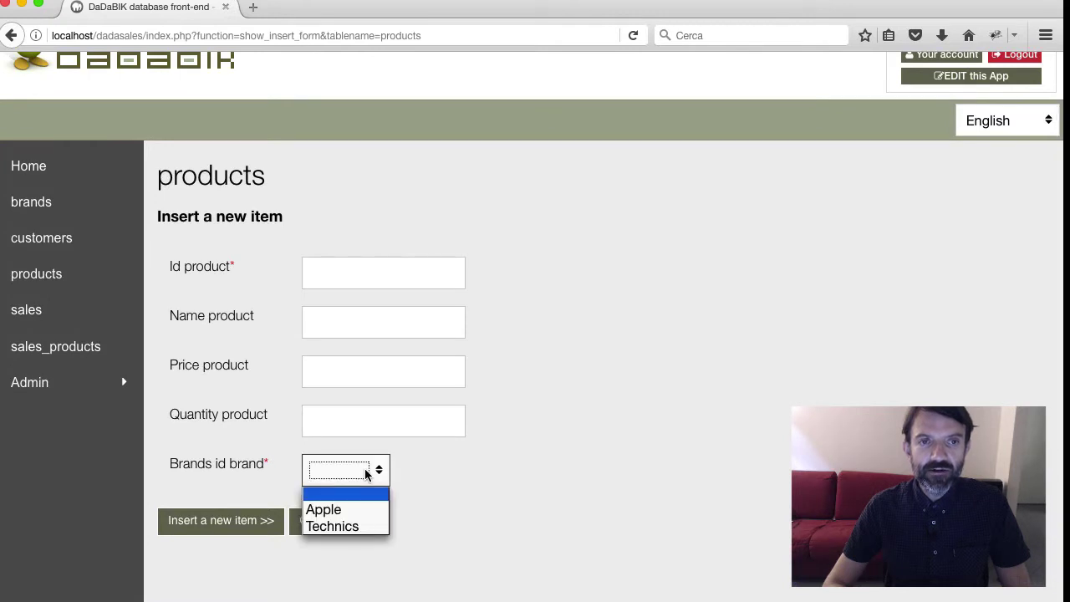
pyautogui.click(366, 471)
pyautogui.click(504, 465)
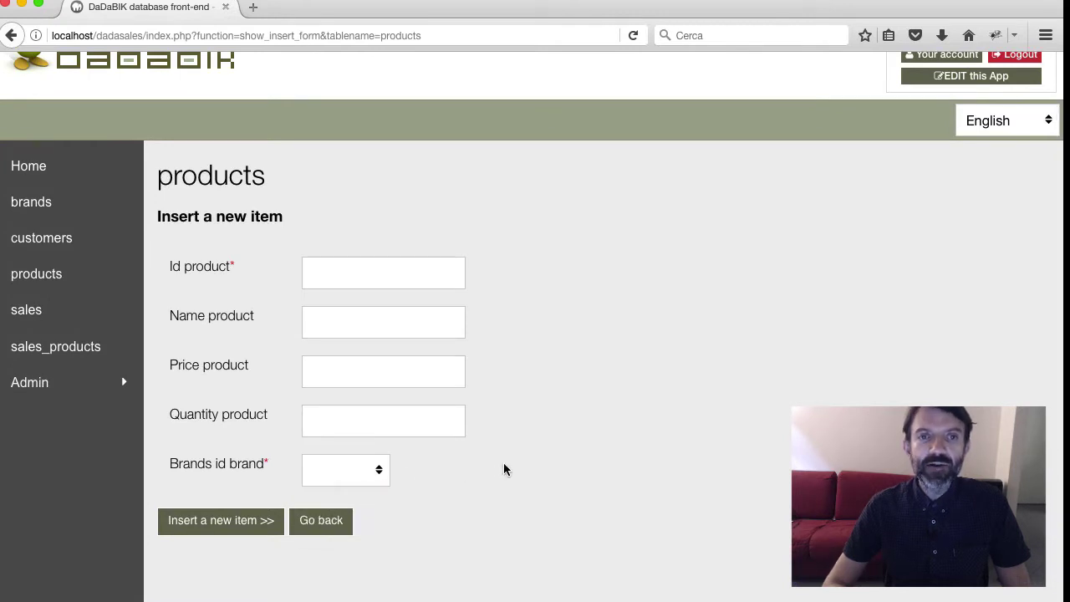
pyautogui.click(335, 273)
pyautogui.write('1')
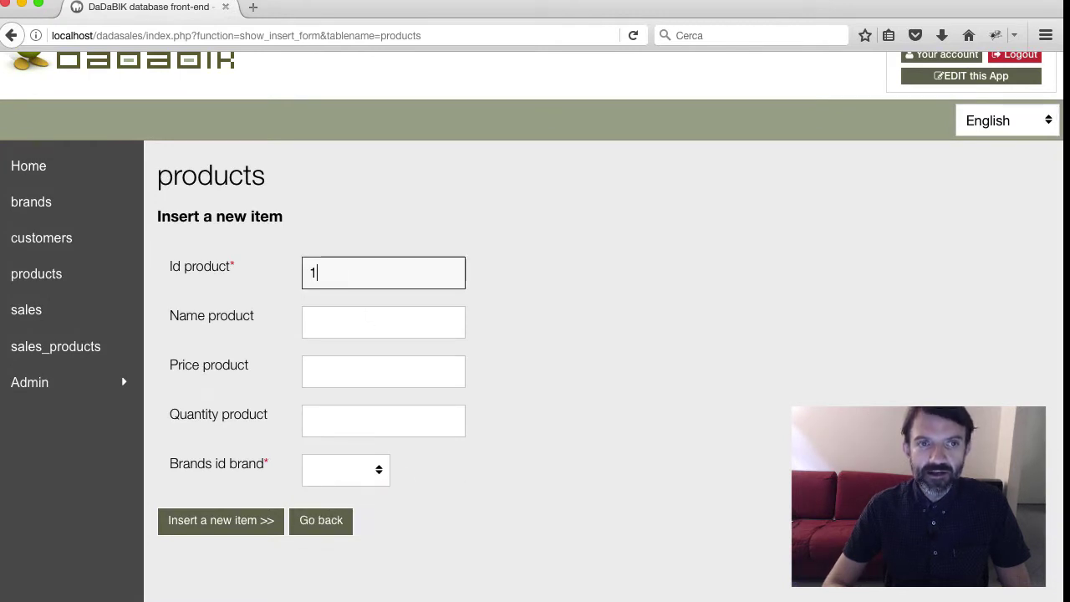
pyautogui.press('Tab')
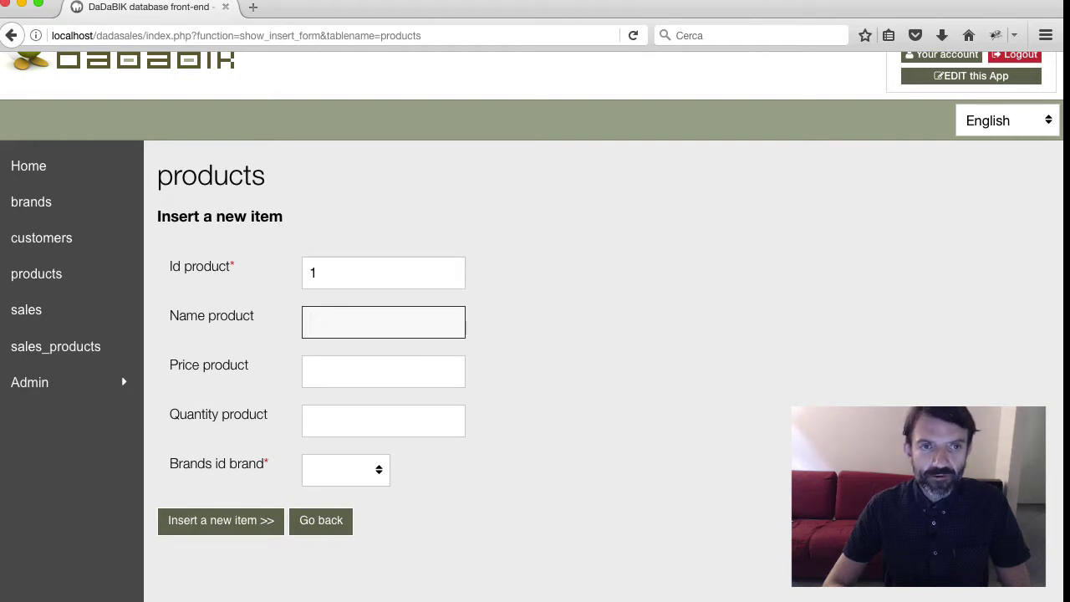
pyautogui.write('iPhone 7')
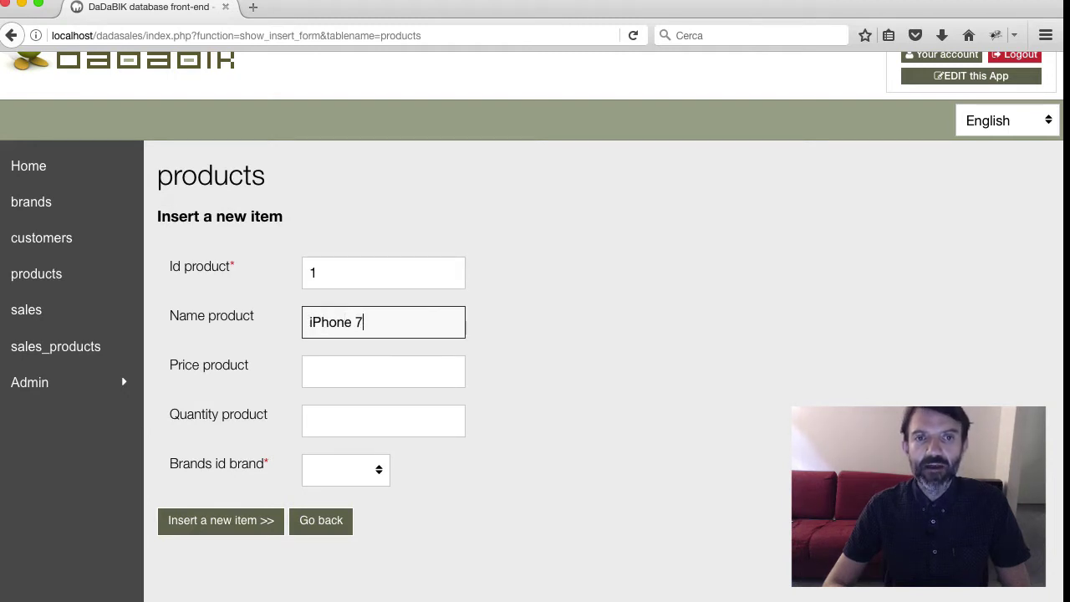
# Set price 700, quantity 12 and brand Apple, and insert the product
pyautogui.press('Tab')
pyautogui.write('700')
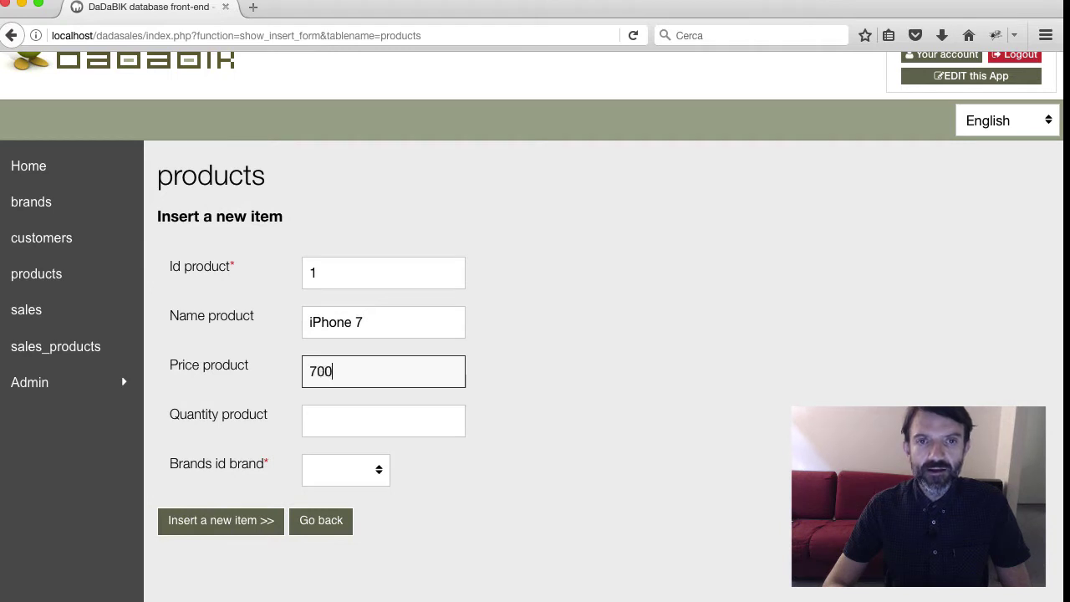
pyautogui.press('Tab')
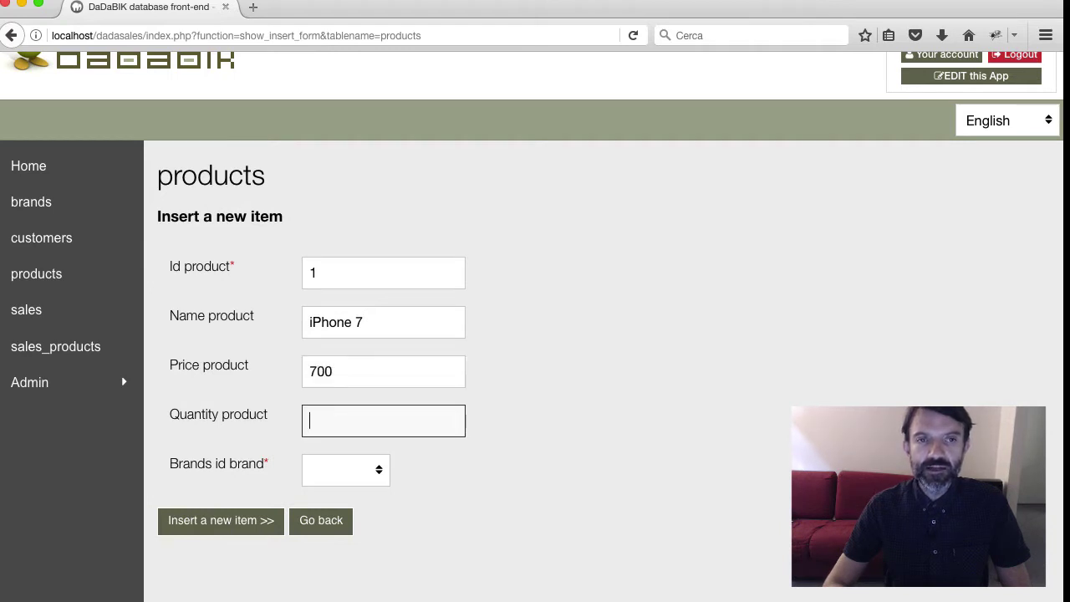
pyautogui.write('12')
pyautogui.press('Tab')
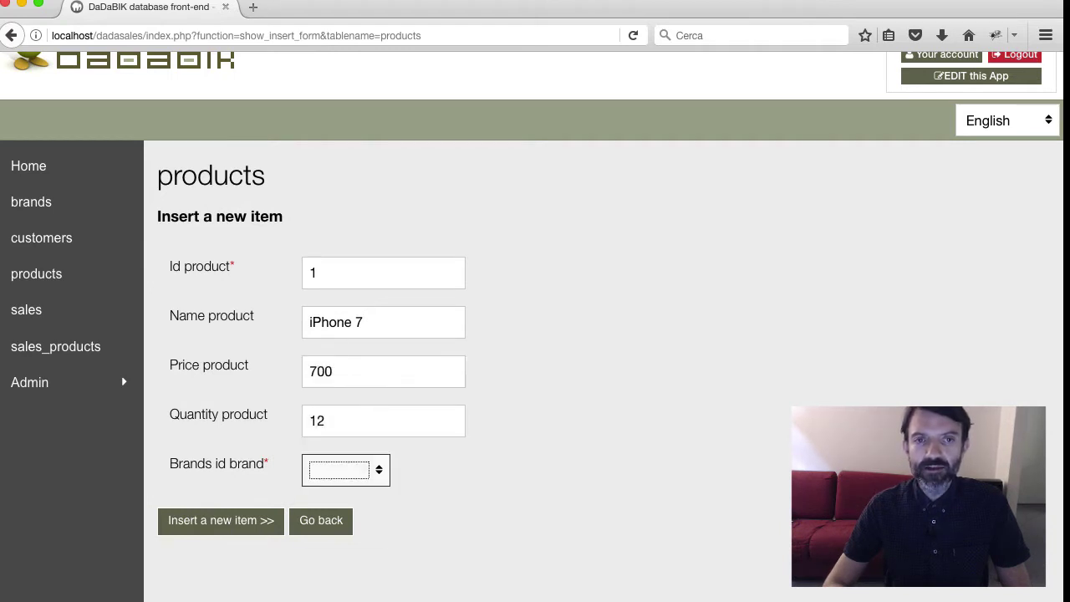
pyautogui.press('space')
pyautogui.press('Down')
pyautogui.press('Return')
pyautogui.click(215, 520)
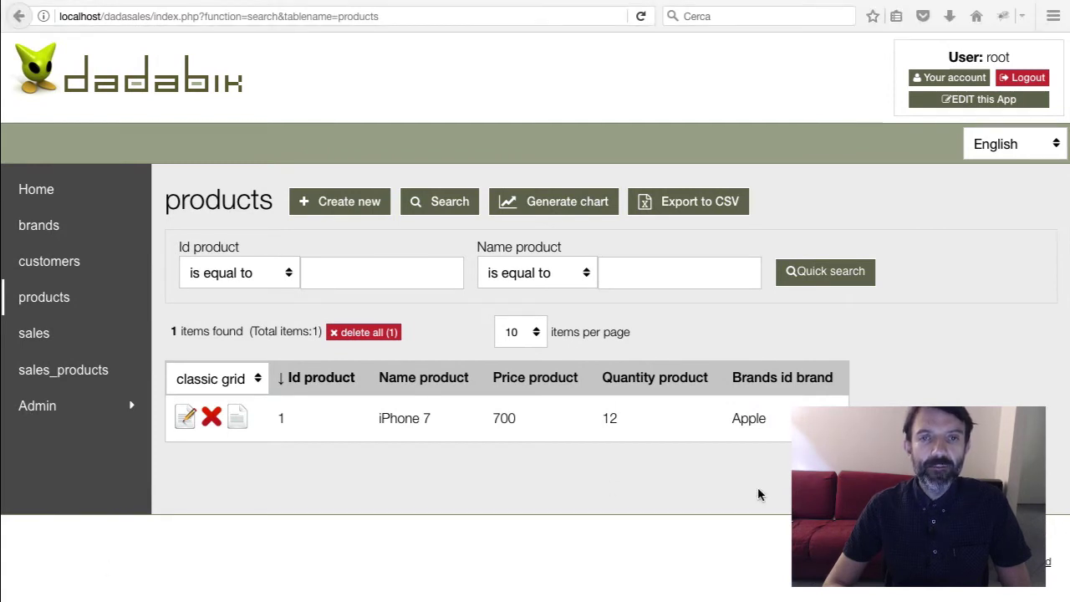
pyautogui.click(662, 317)
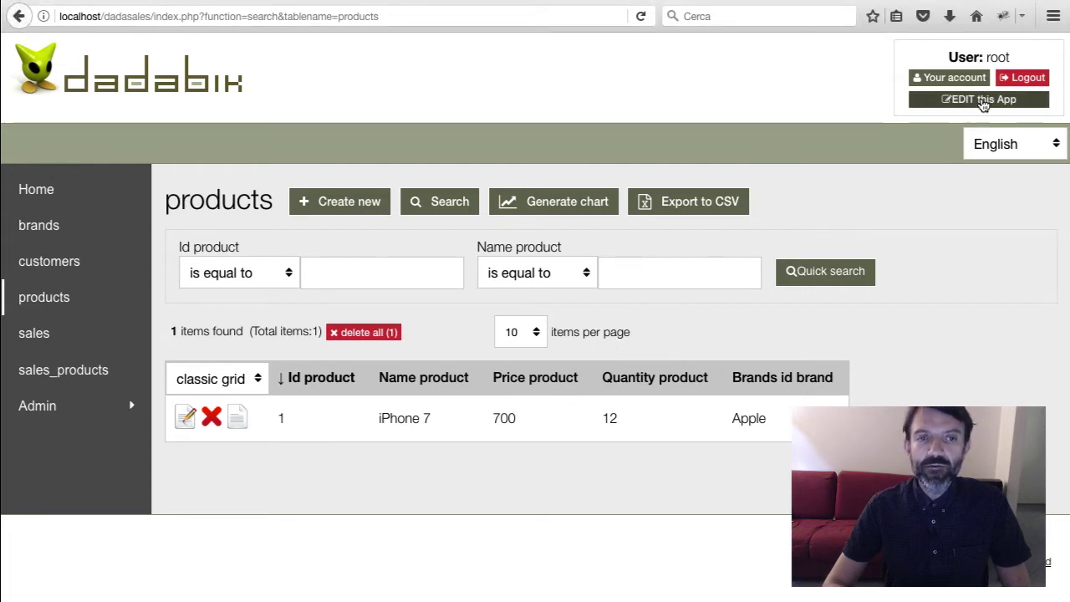
# In the admin Forms configurator, select table sales and field customers_id_customer
pyautogui.click(979, 99)
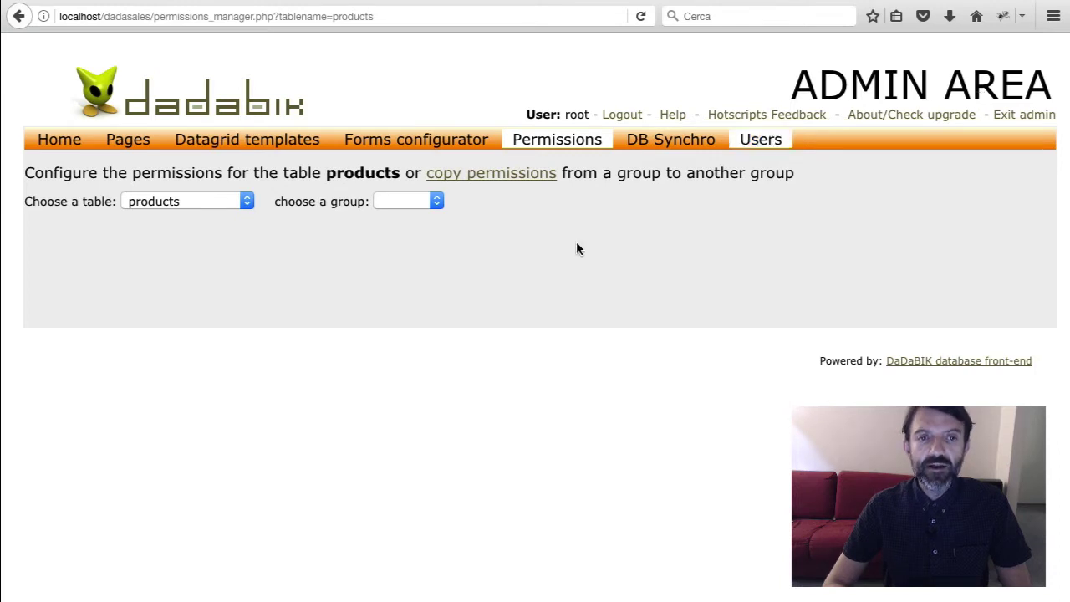
pyautogui.click(429, 147)
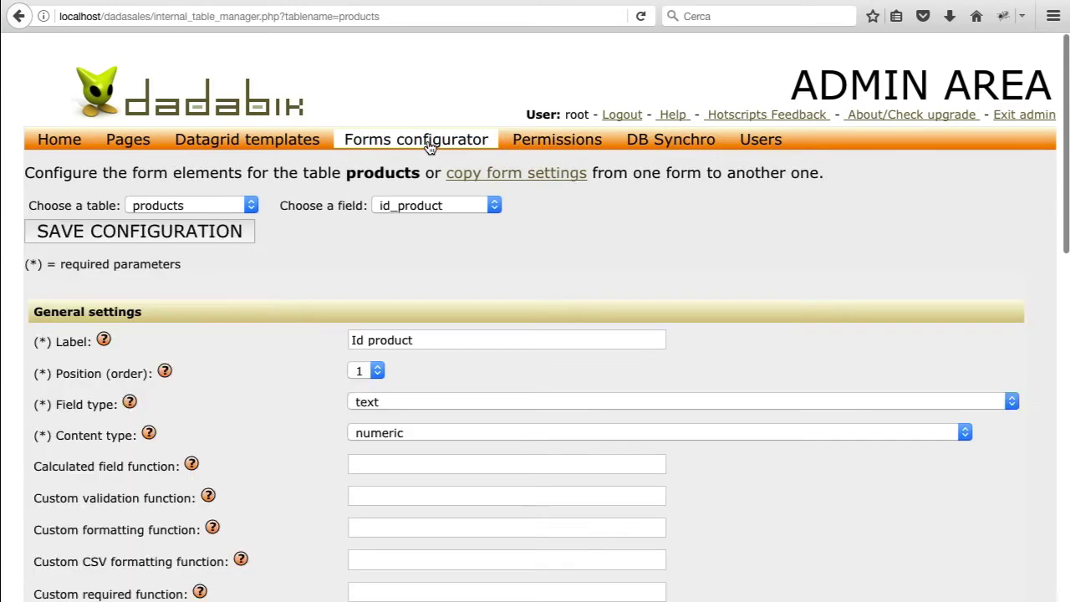
pyautogui.scroll(-1, 335, 163)
pyautogui.click(214, 178)
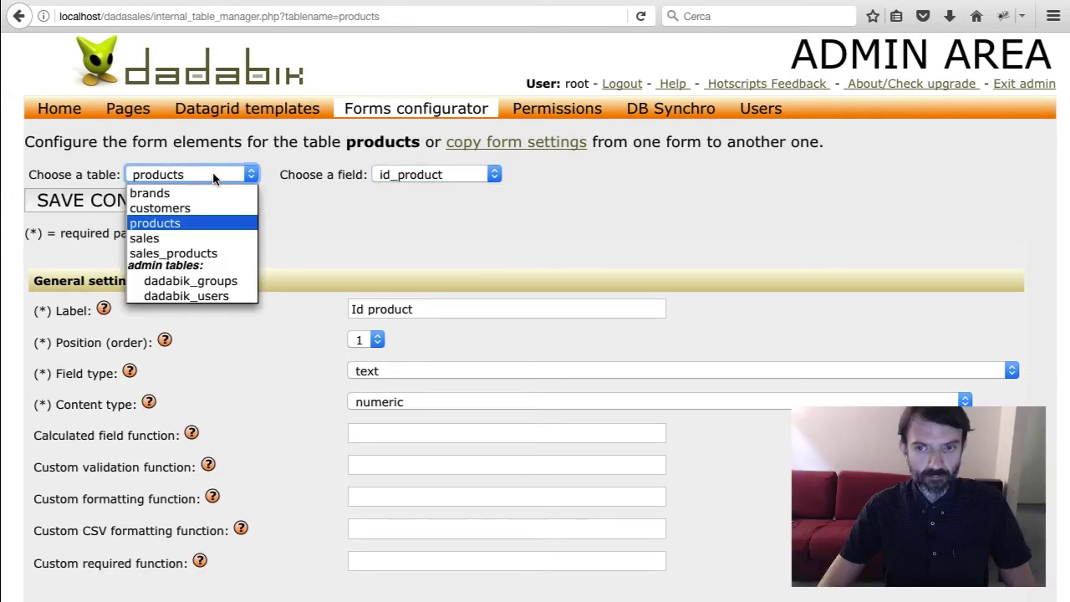
pyautogui.click(148, 238)
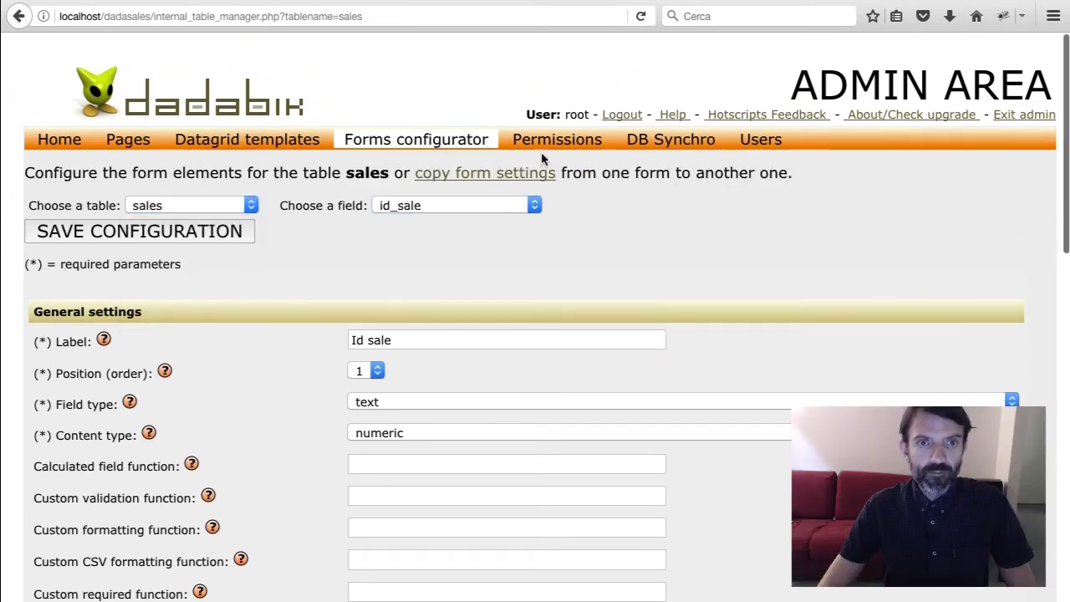
pyautogui.scroll(-2, 498, 240)
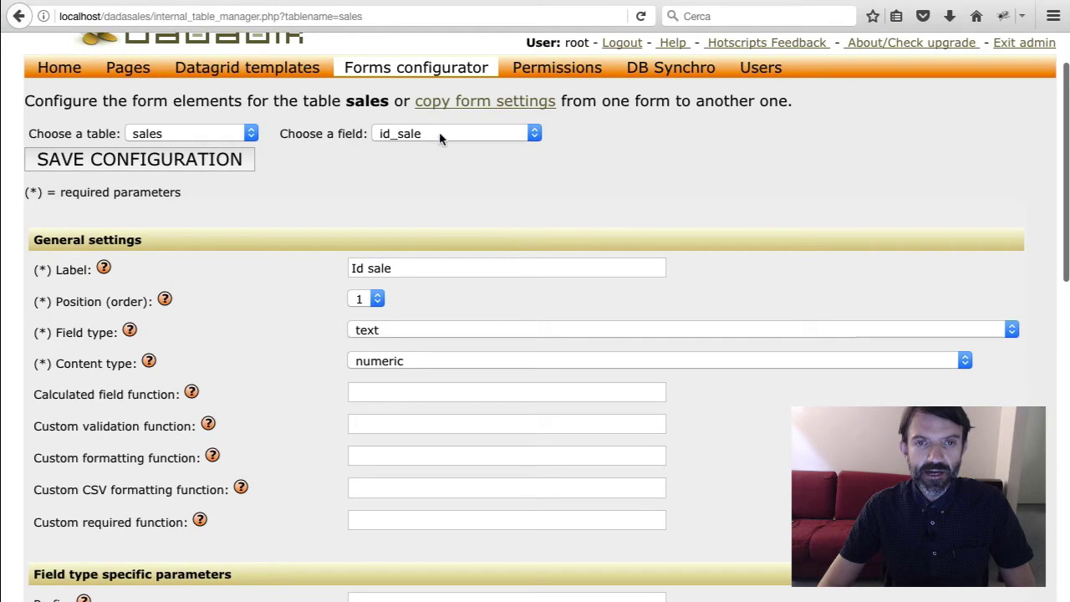
pyautogui.click(430, 127)
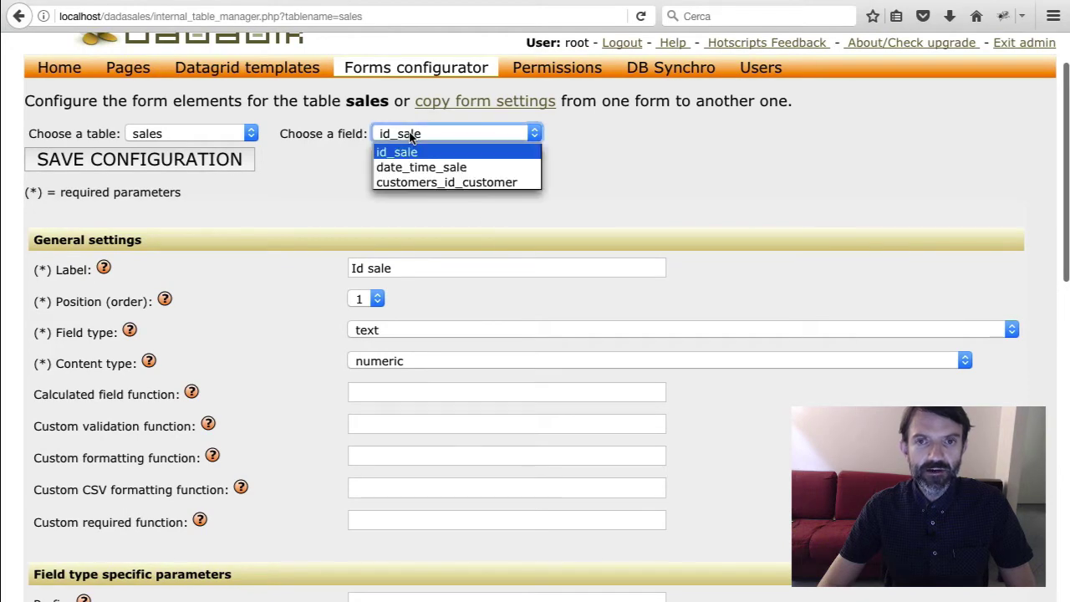
pyautogui.click(435, 178)
pyautogui.scroll(-2, 476, 240)
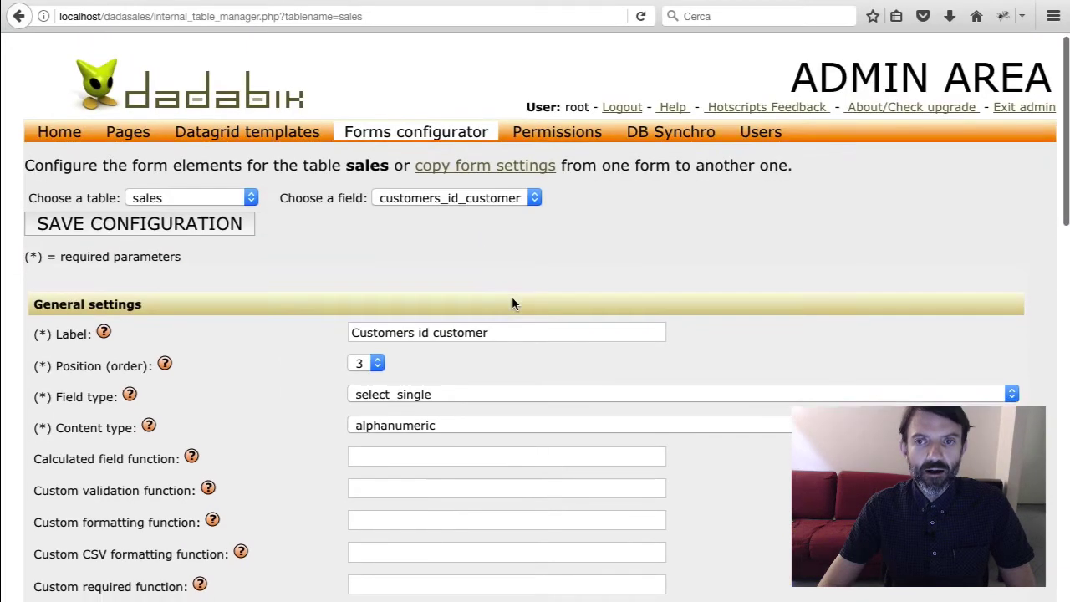
# Trim the customers_id_customer field's label down to 'Customer'
pyautogui.scroll(-3, 514, 305)
pyautogui.scroll(3, 452, 251)
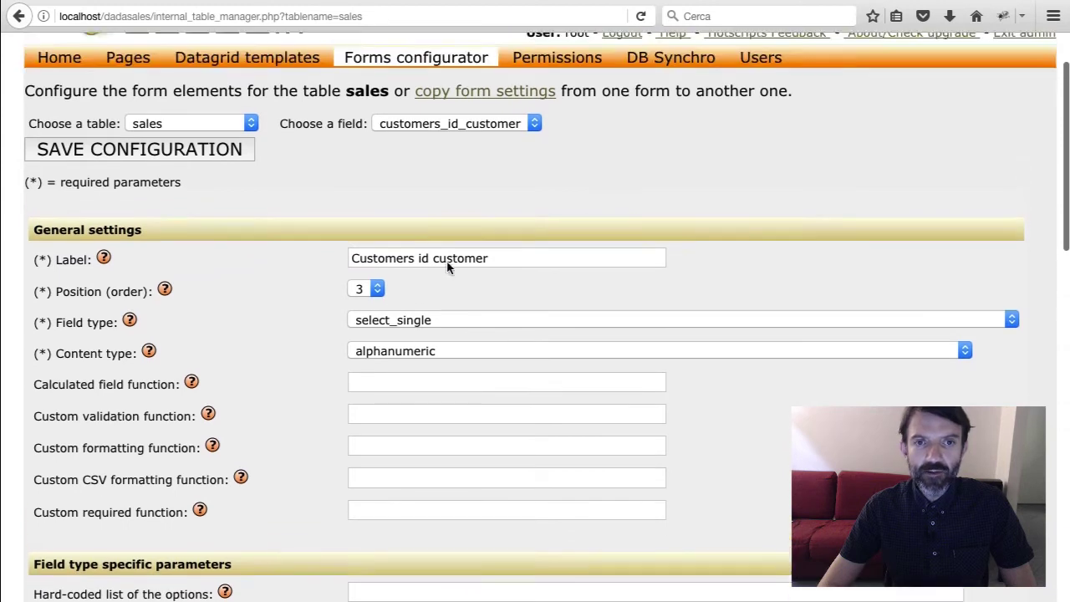
pyautogui.click(411, 282)
pyautogui.keyDown('shift'); pyautogui.click(528, 284); pyautogui.keyUp('shift')
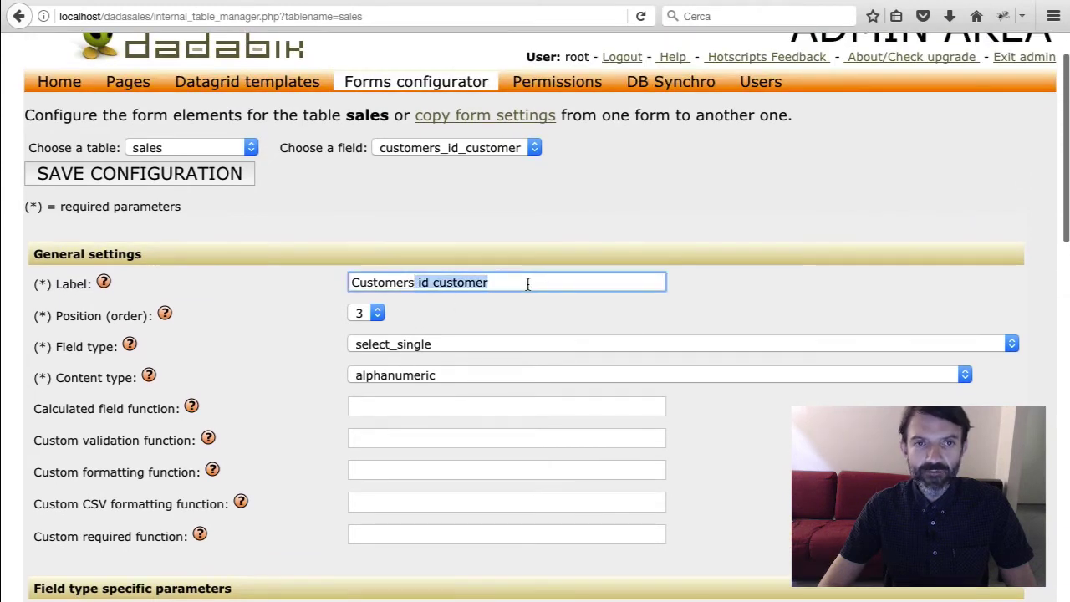
pyautogui.press('BackSpace')
pyautogui.press('BackSpace')
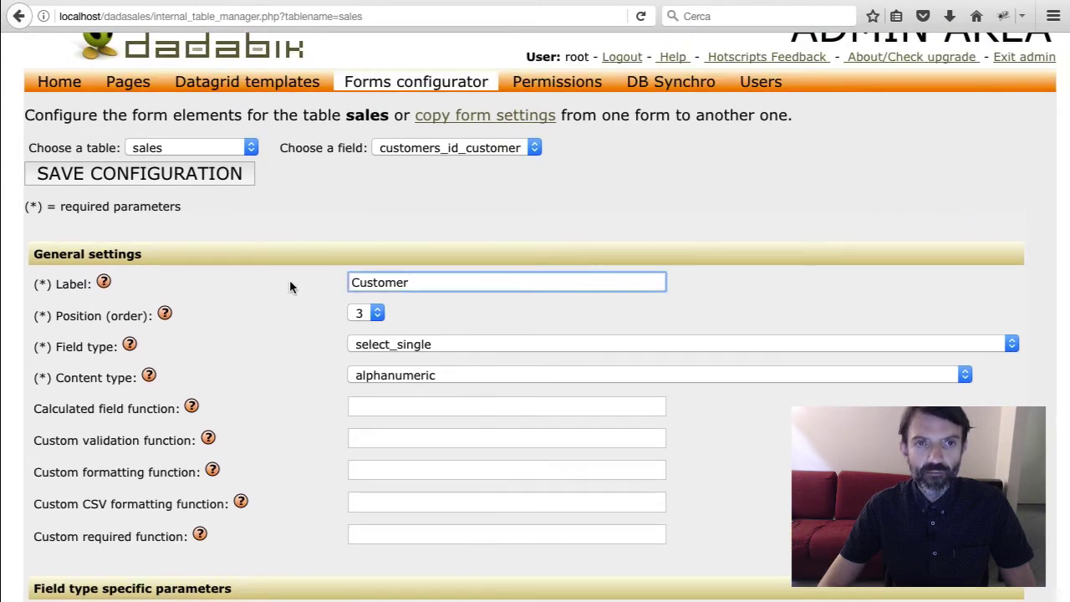
pyautogui.click(290, 287)
# Keep select_single as the field type and alphanumeric as the content type
pyautogui.scroll(-3, 301, 286)
pyautogui.click(452, 255)
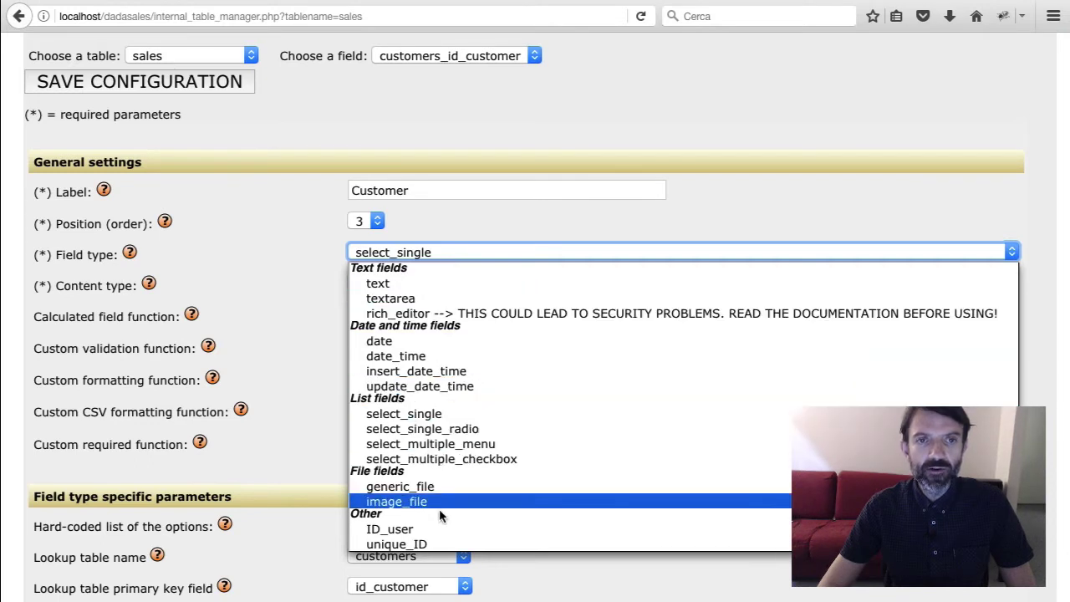
pyautogui.click(318, 250)
pyautogui.click(444, 284)
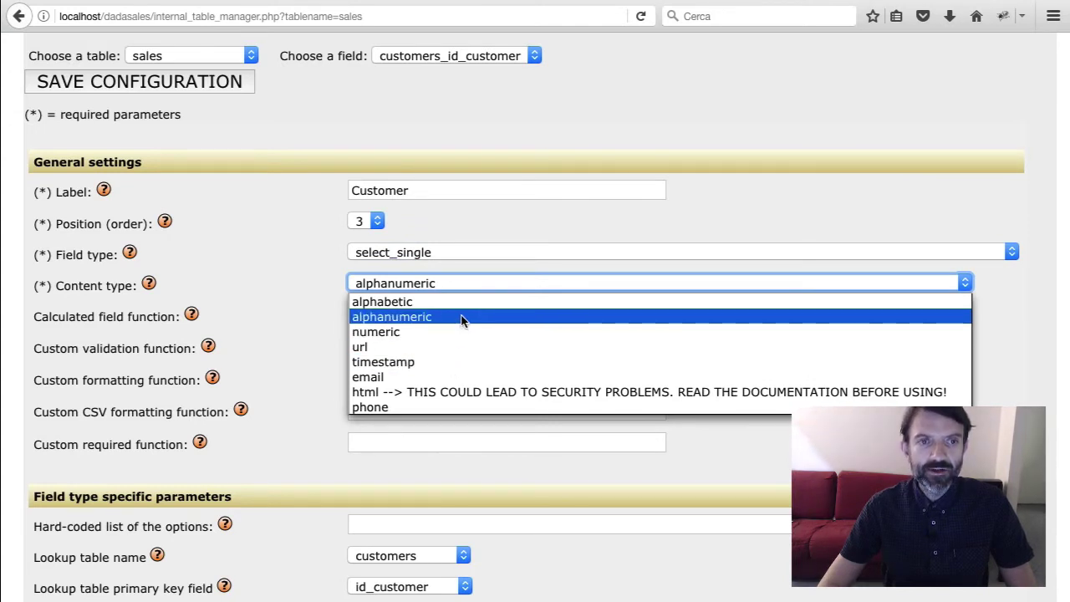
pyautogui.click(289, 285)
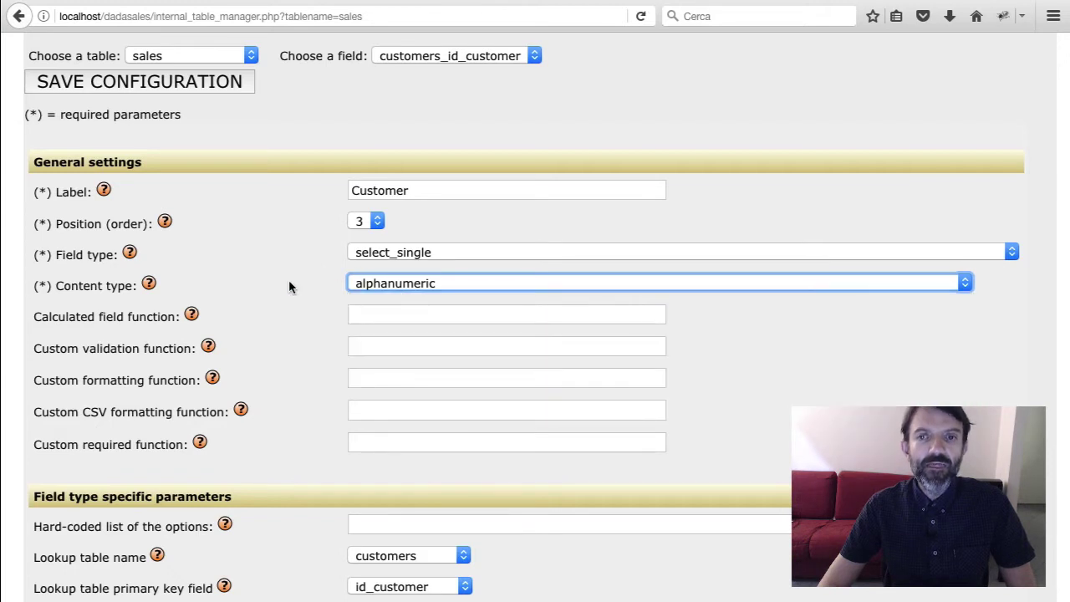
pyautogui.click(289, 287)
# Keep the field required, save the configuration, and go to the sales table's permissions
pyautogui.scroll(-3, 289, 287)
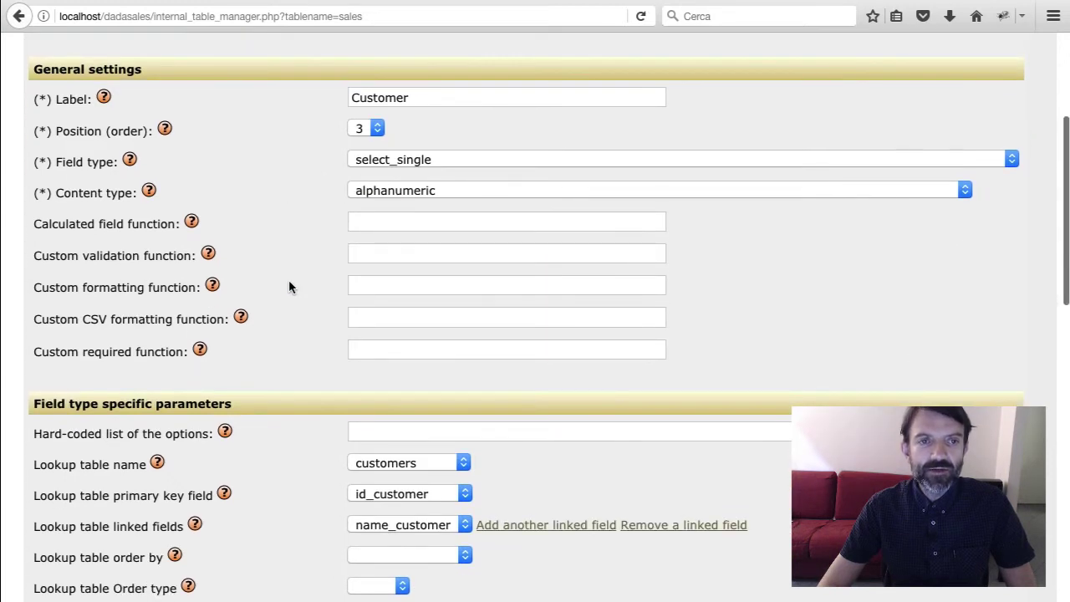
pyautogui.scroll(-1, 288, 287)
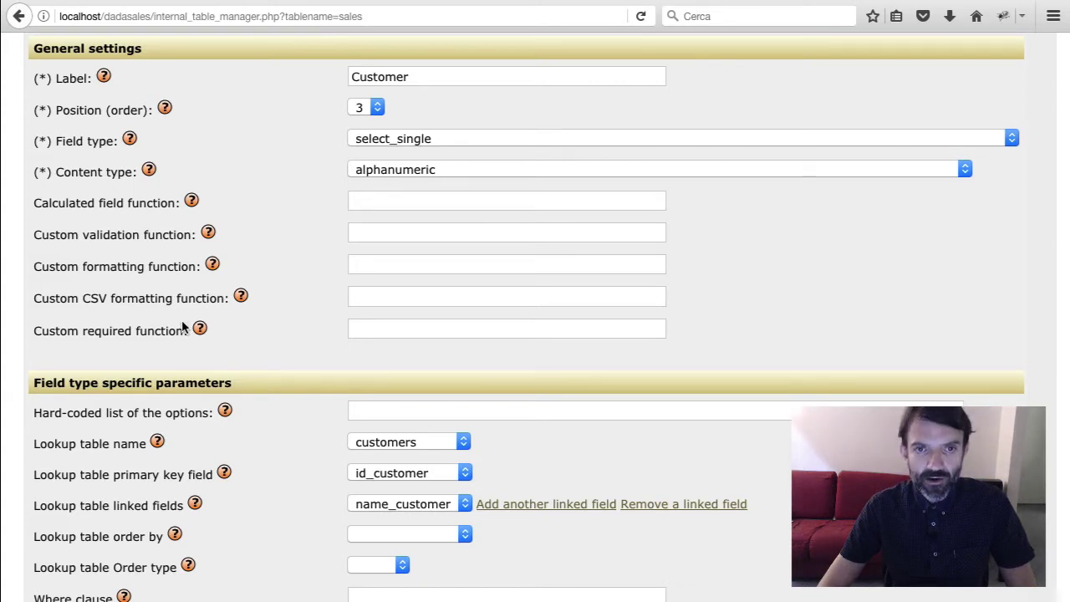
pyautogui.scroll(-1, 182, 326)
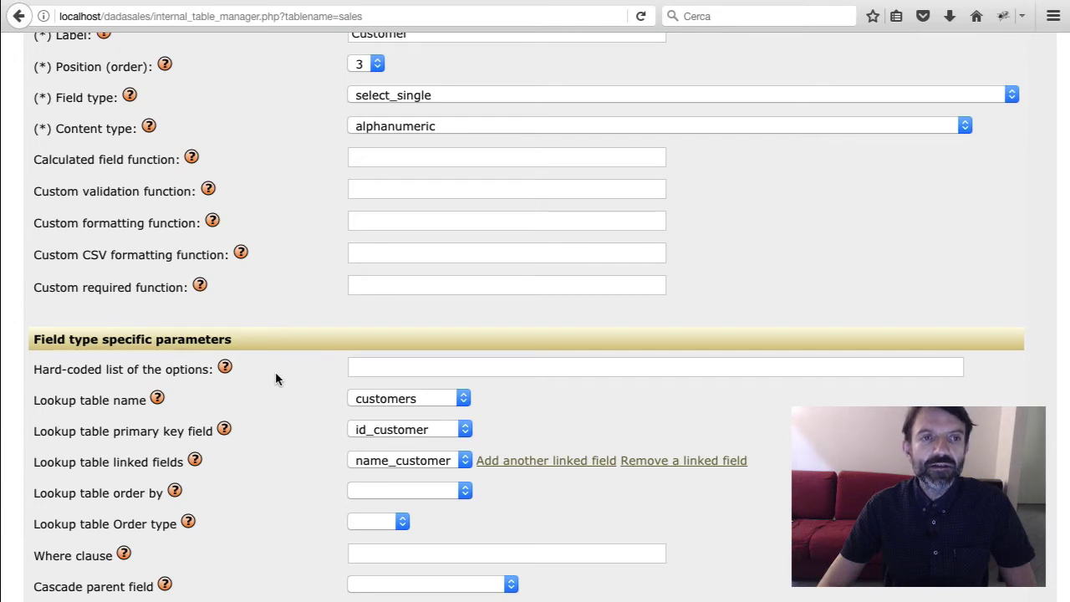
pyautogui.scroll(-3, 276, 379)
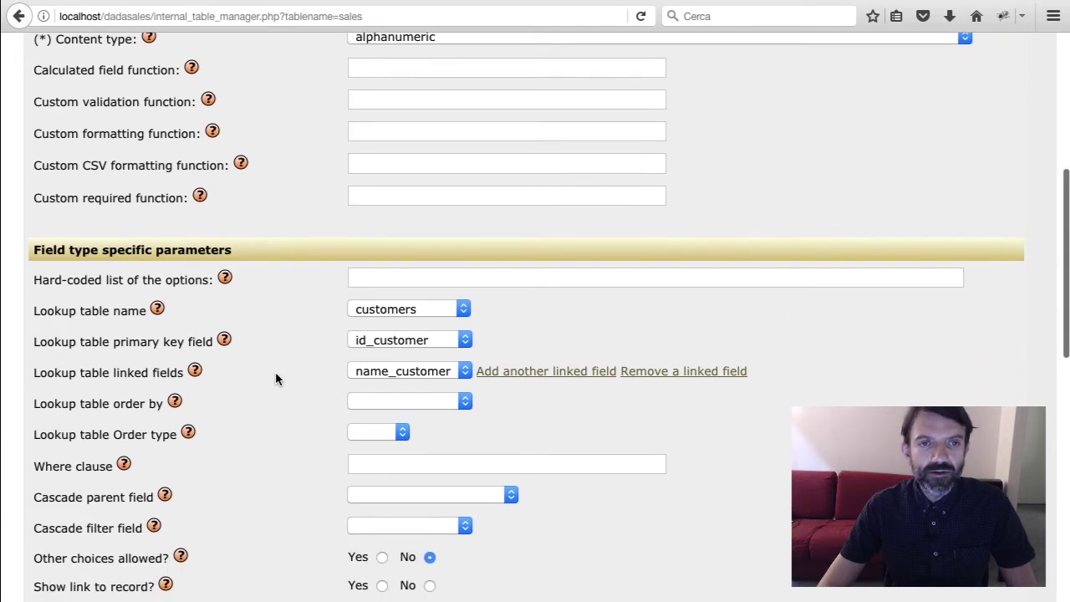
pyautogui.scroll(-1, 276, 379)
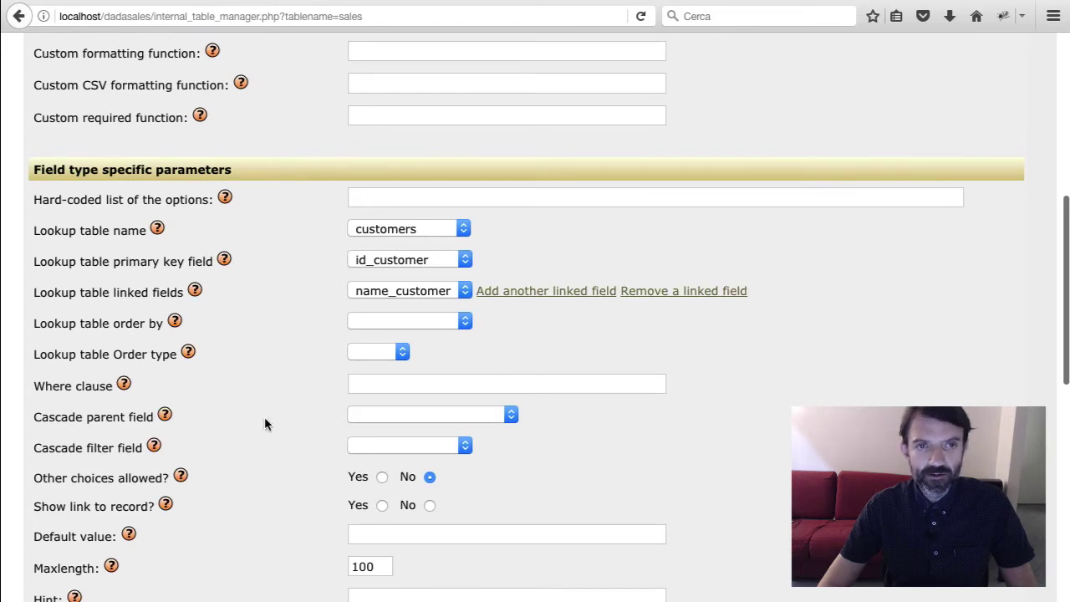
pyautogui.scroll(-1, 258, 422)
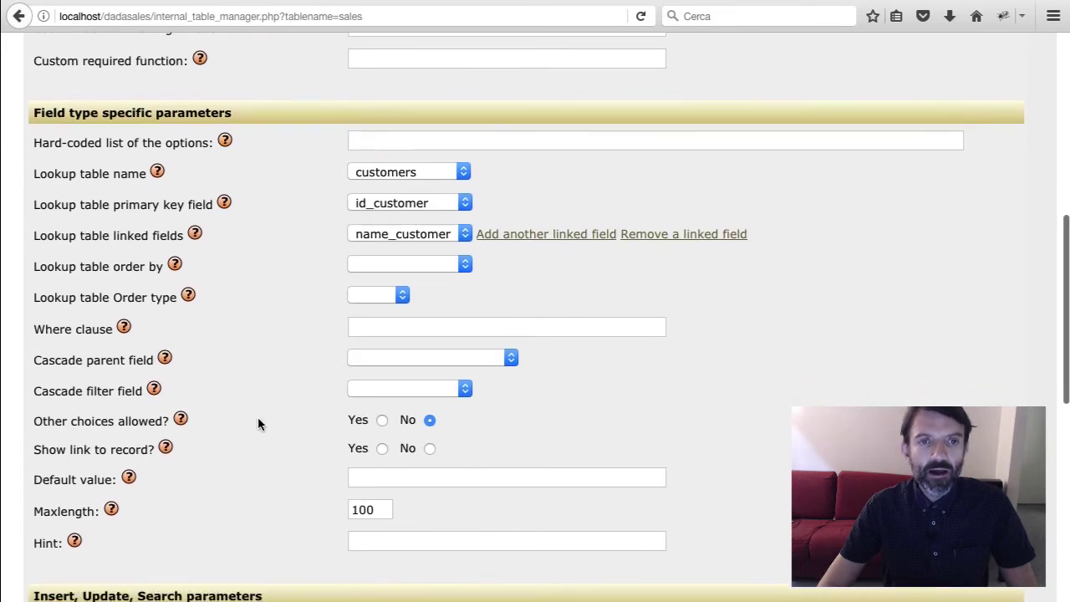
pyautogui.scroll(-2, 259, 424)
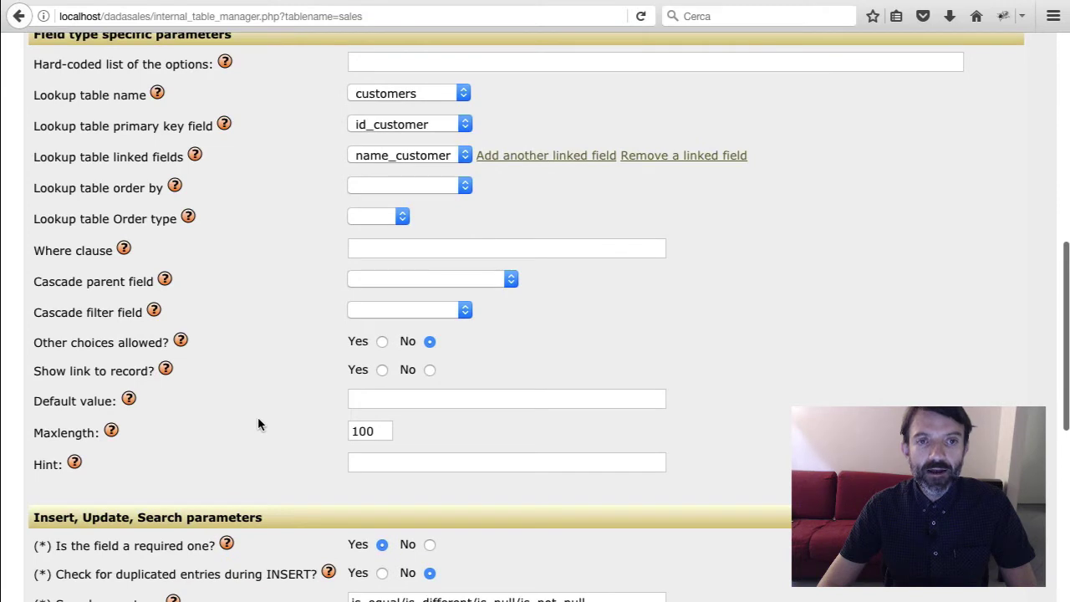
pyautogui.scroll(-2, 258, 424)
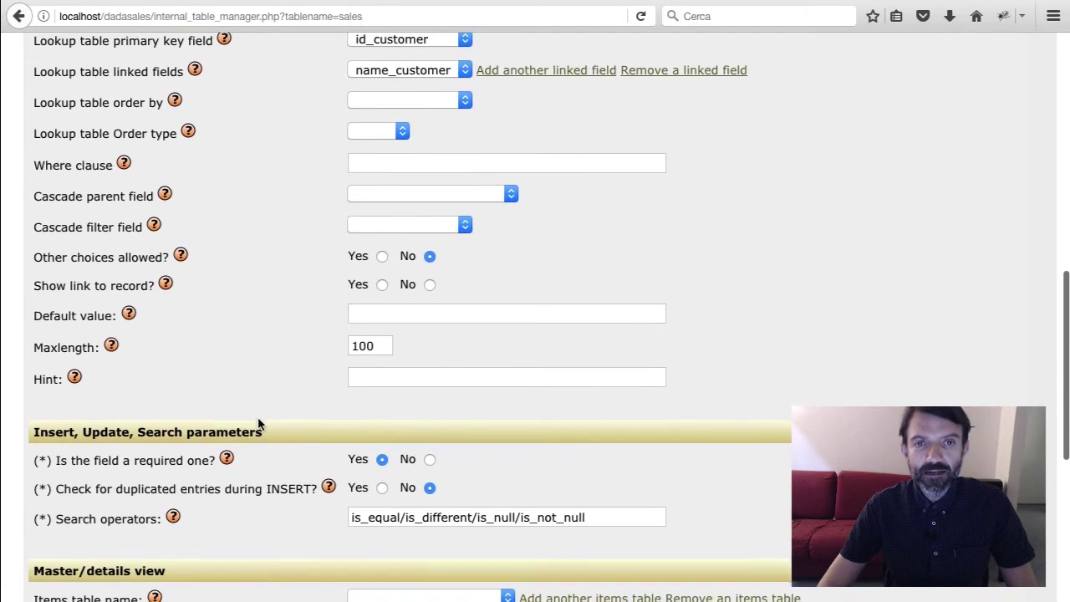
pyautogui.scroll(-4, 258, 424)
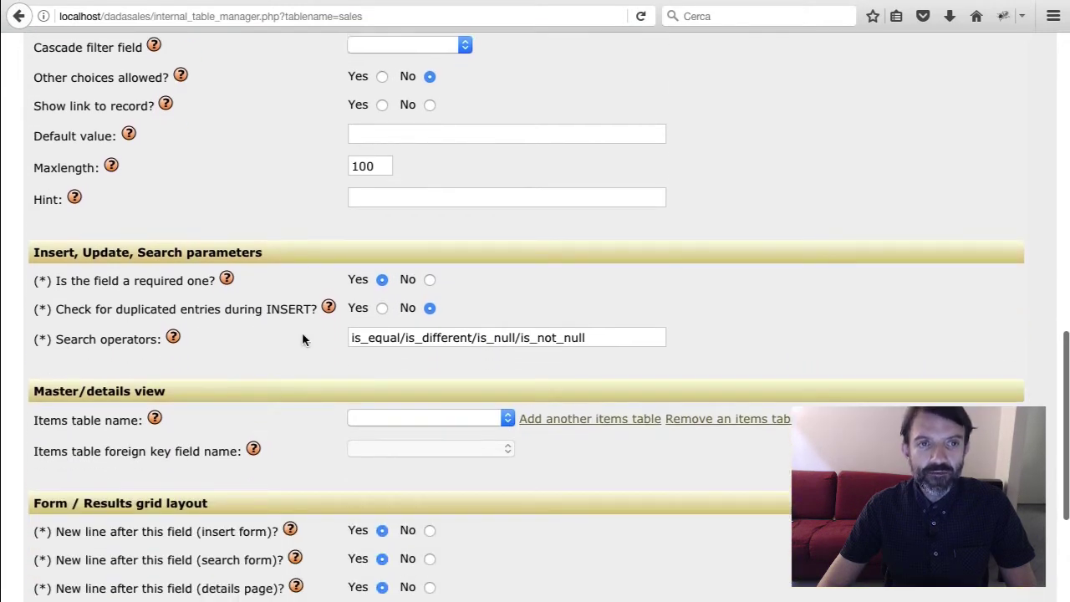
pyautogui.click(430, 280)
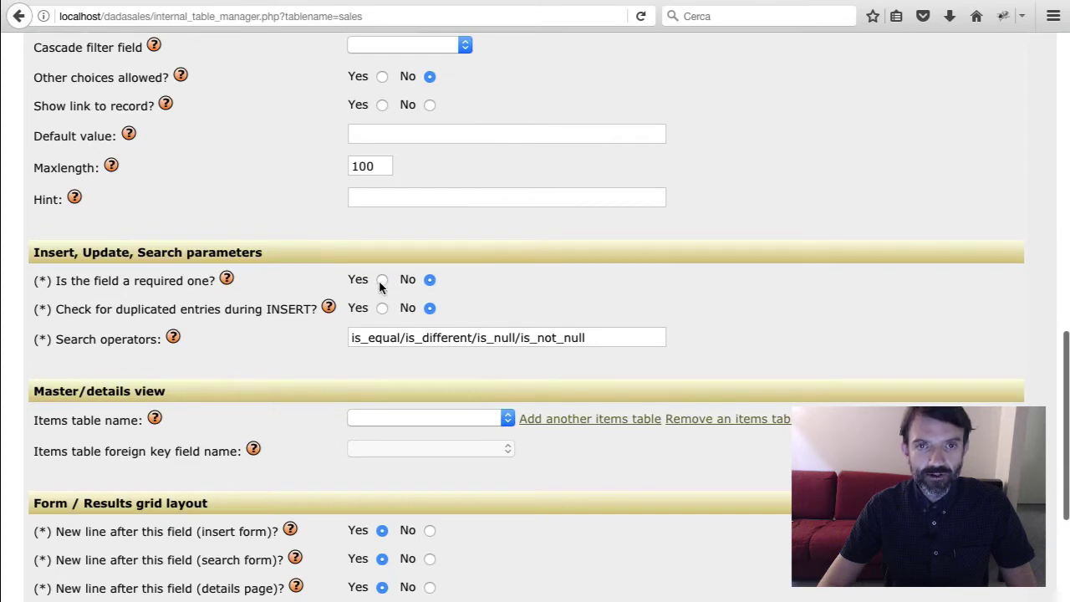
pyautogui.click(381, 280)
pyautogui.scroll(-2, 299, 386)
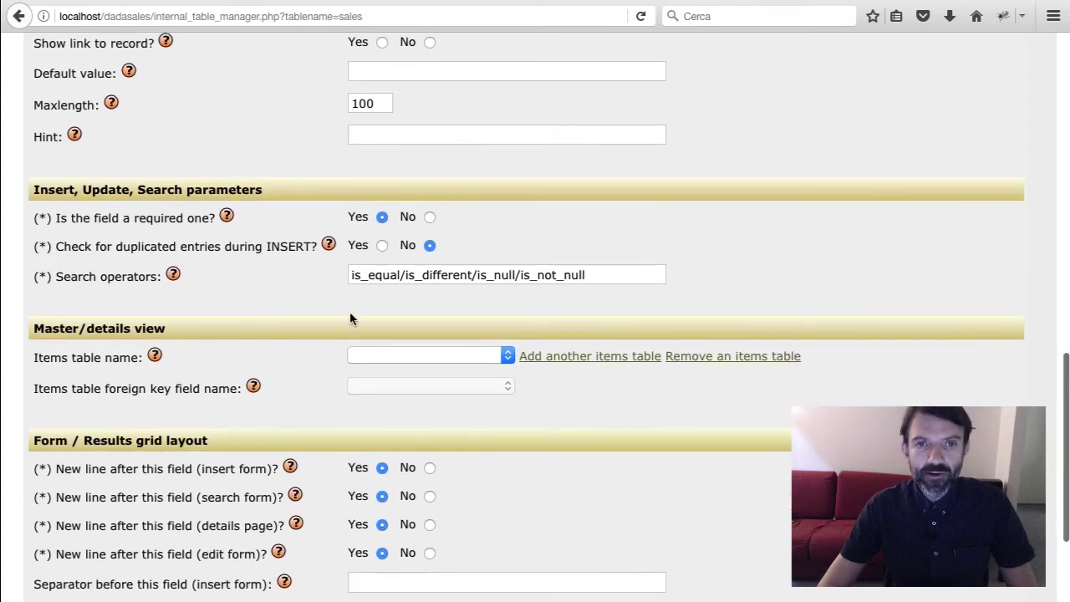
pyautogui.scroll(-3, 322, 387)
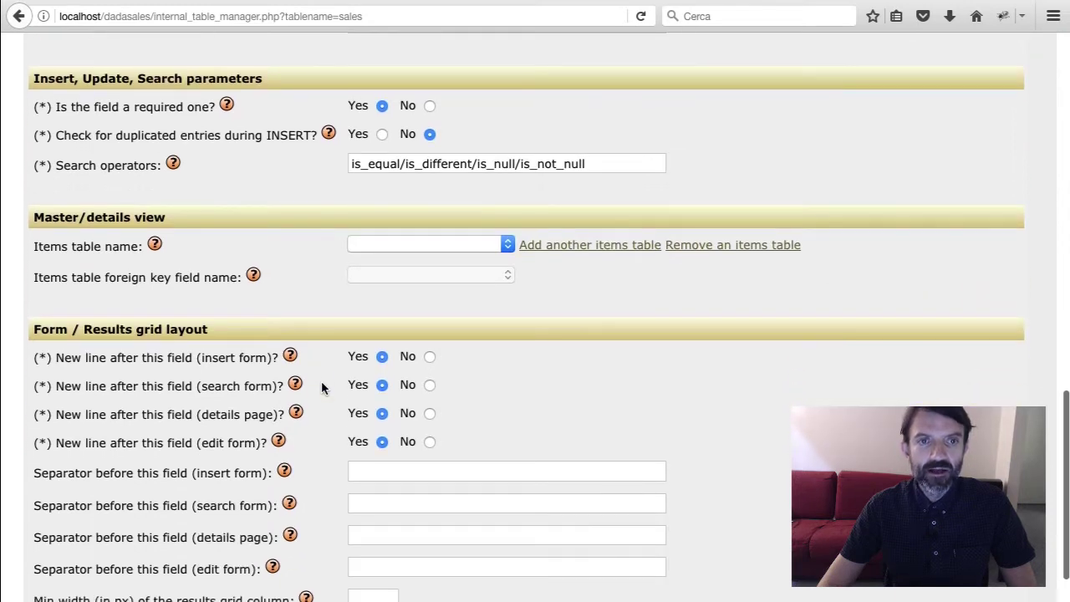
pyautogui.scroll(-2, 321, 387)
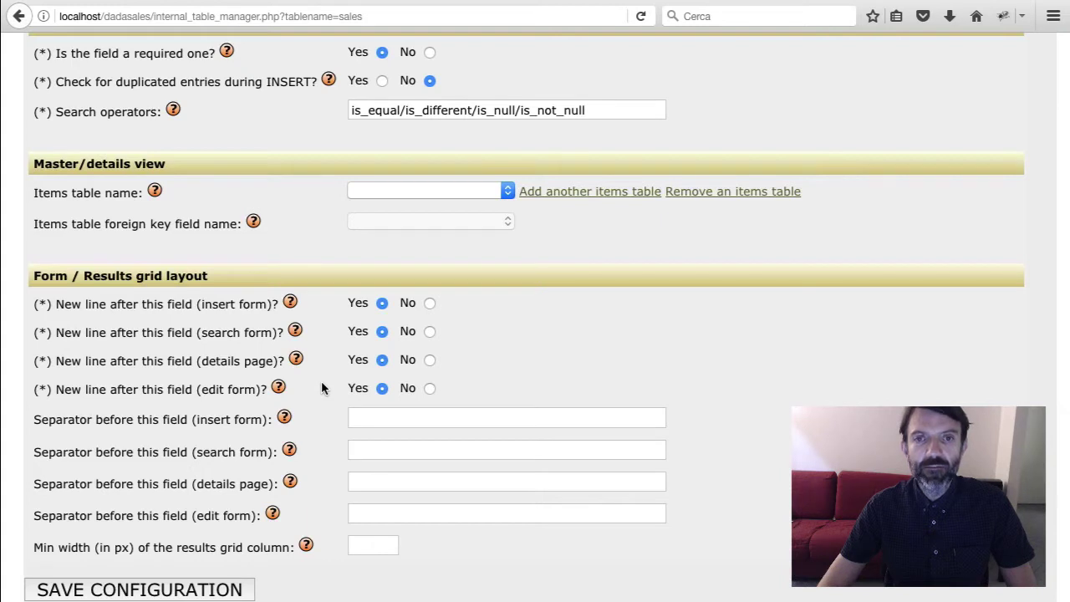
pyautogui.scroll(-1, 321, 387)
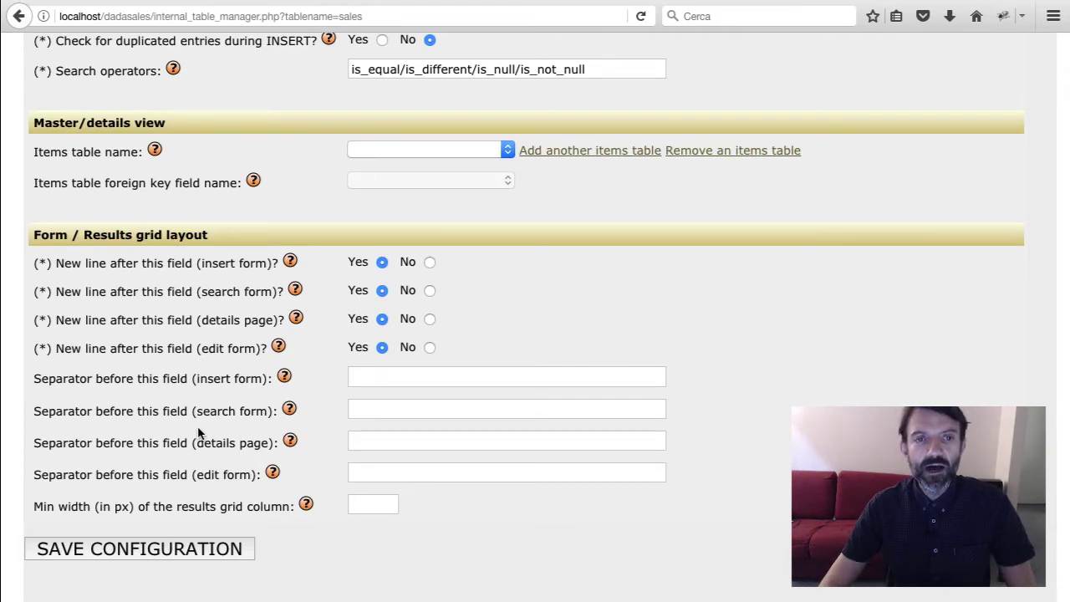
pyautogui.scroll(15, 199, 433)
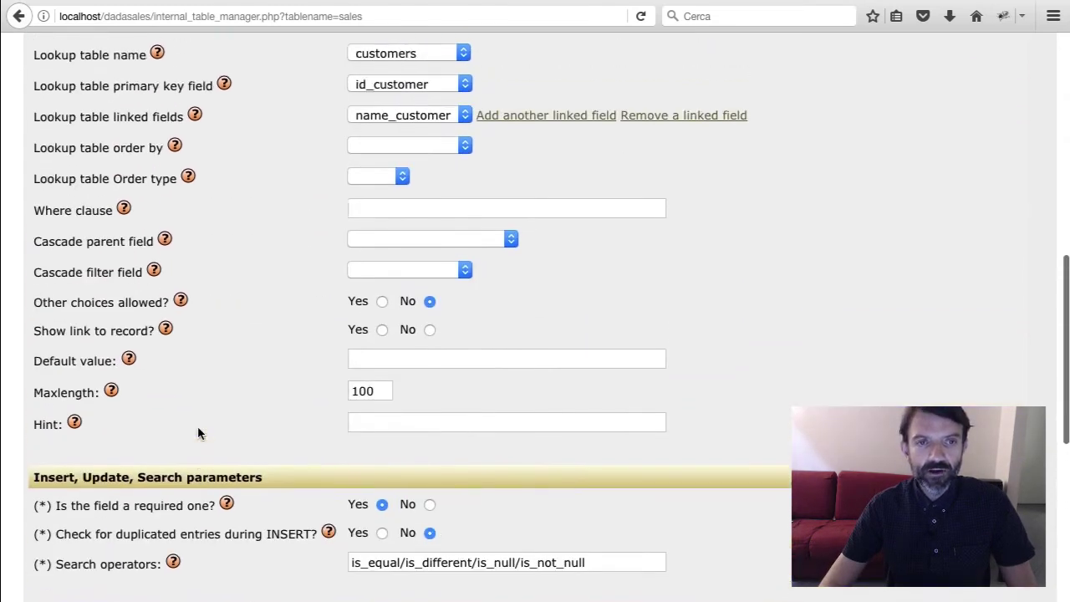
pyautogui.scroll(3, 197, 433)
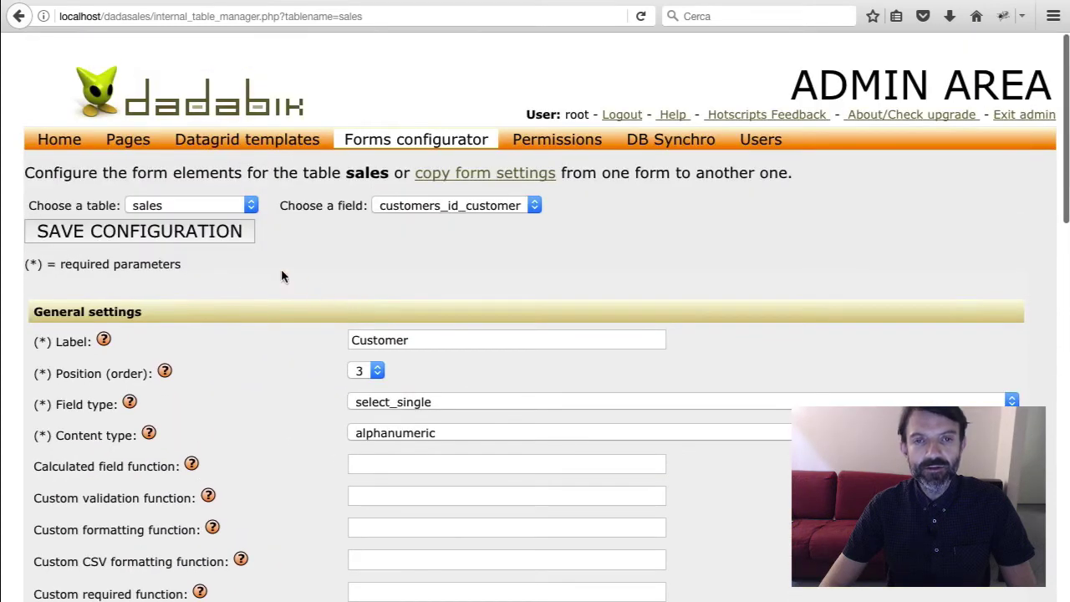
pyautogui.click(224, 234)
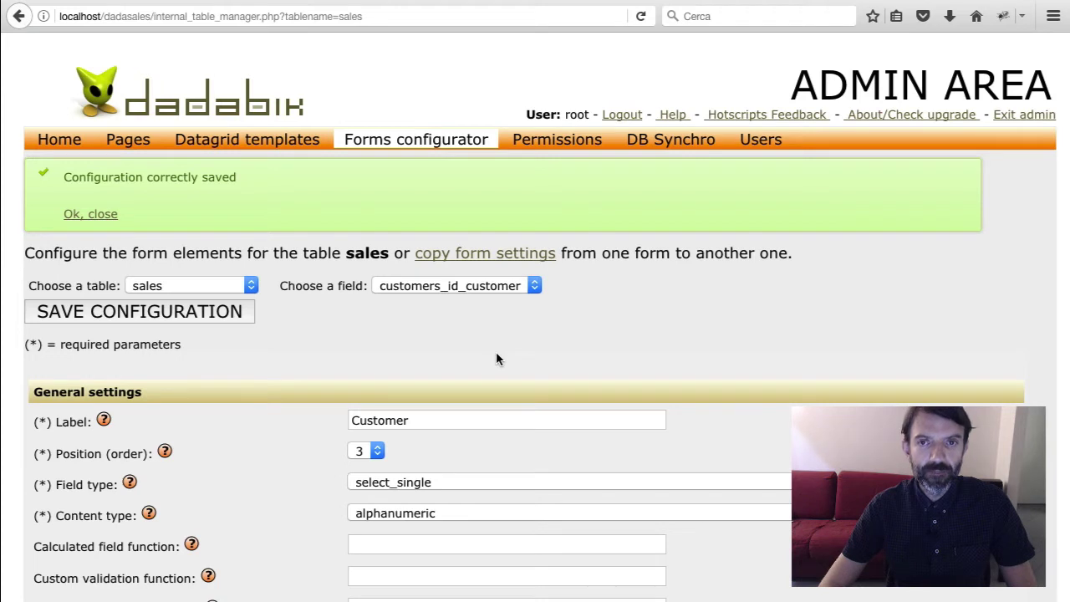
pyautogui.click(575, 142)
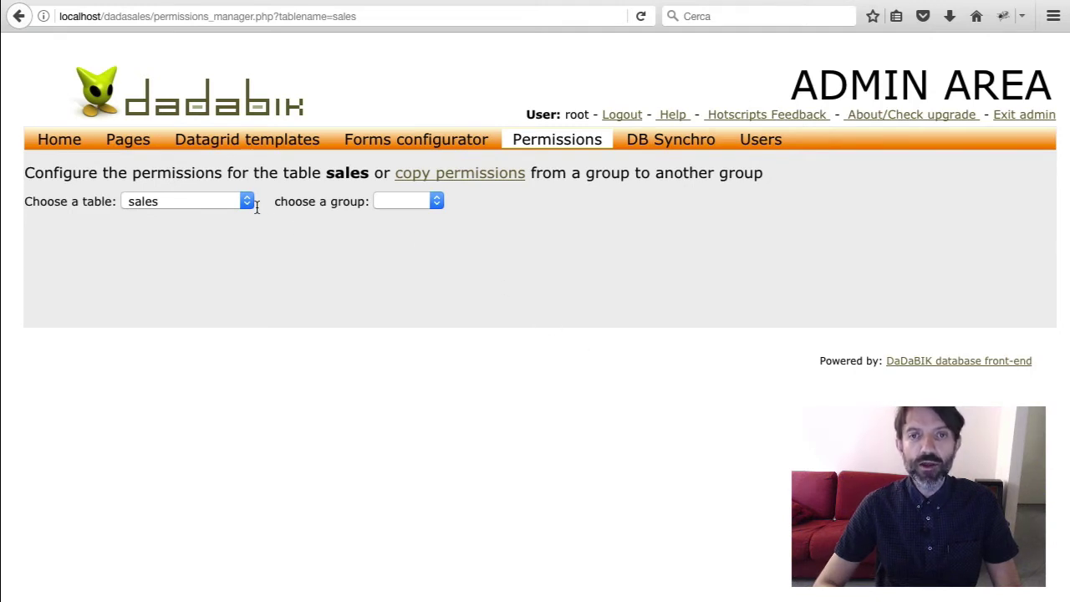
# Show the admin group's field permissions for the sales table and scroll through them
pyautogui.click(403, 208)
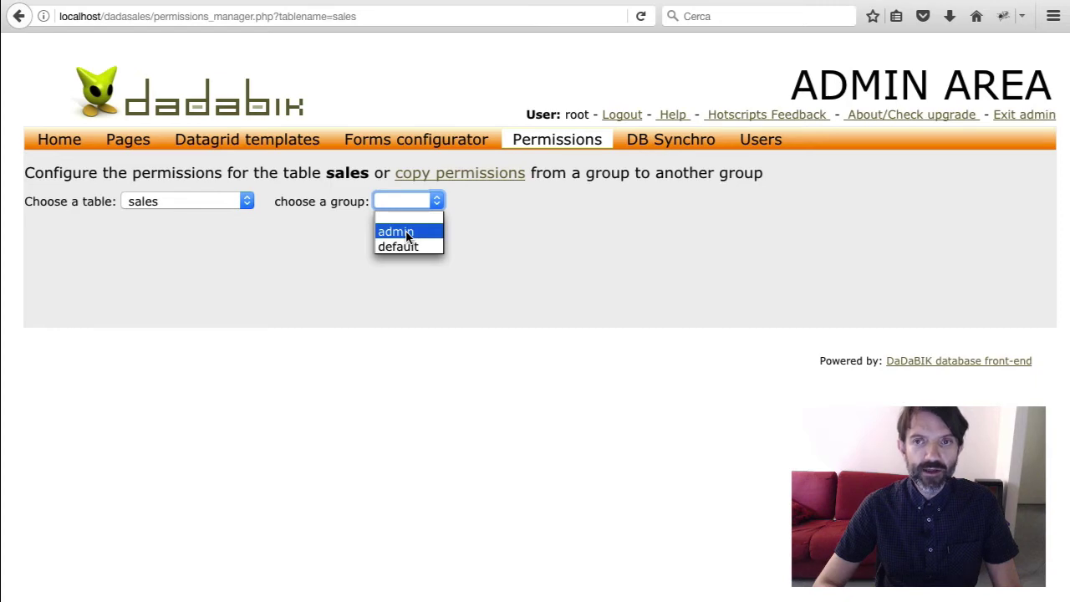
pyautogui.click(407, 235)
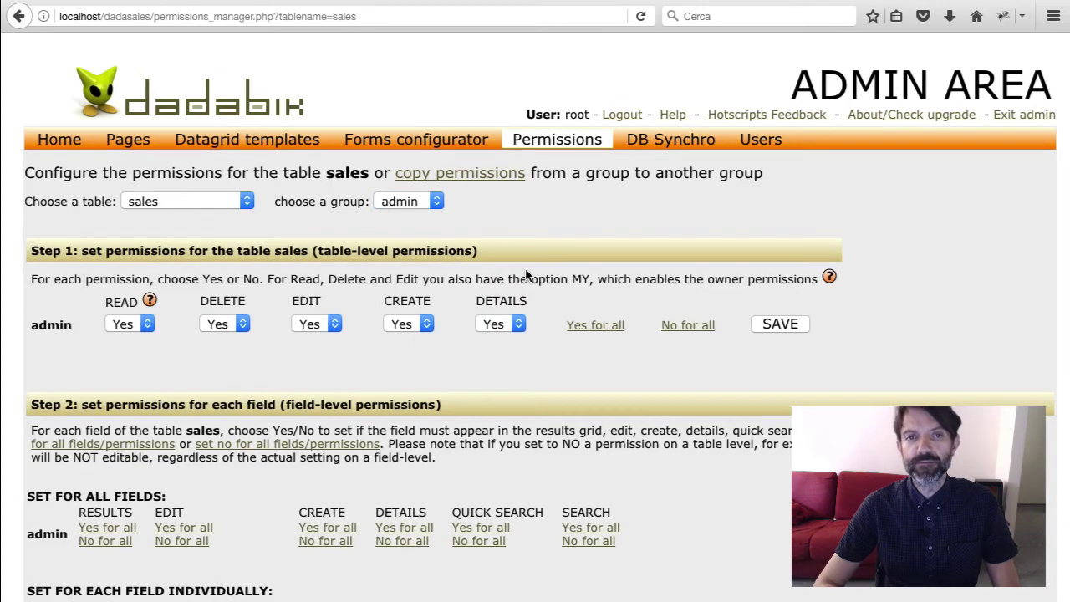
pyautogui.scroll(-2, 525, 274)
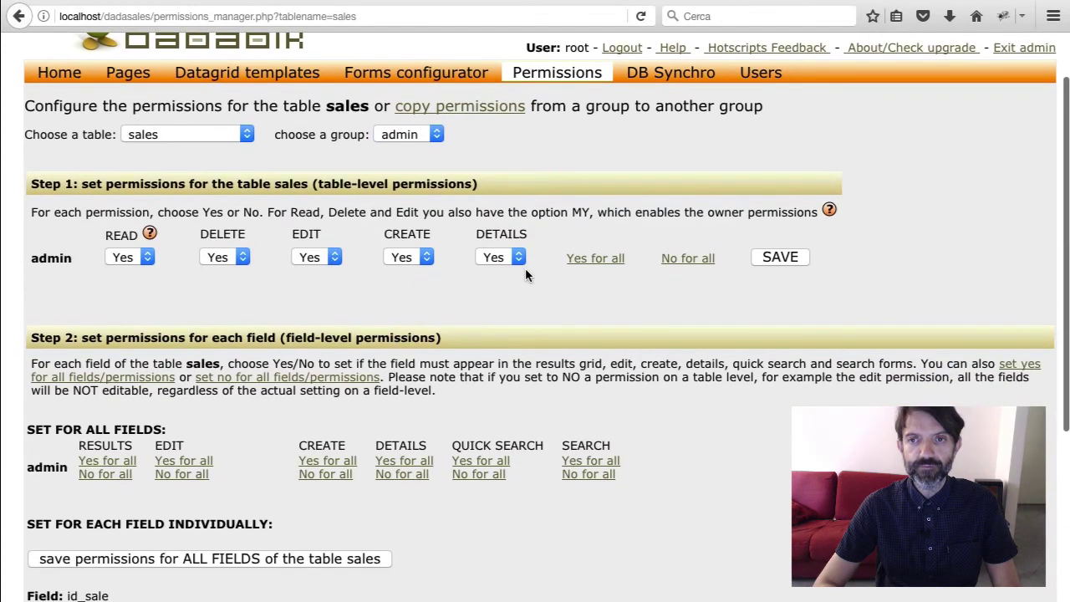
pyautogui.scroll(-3, 516, 306)
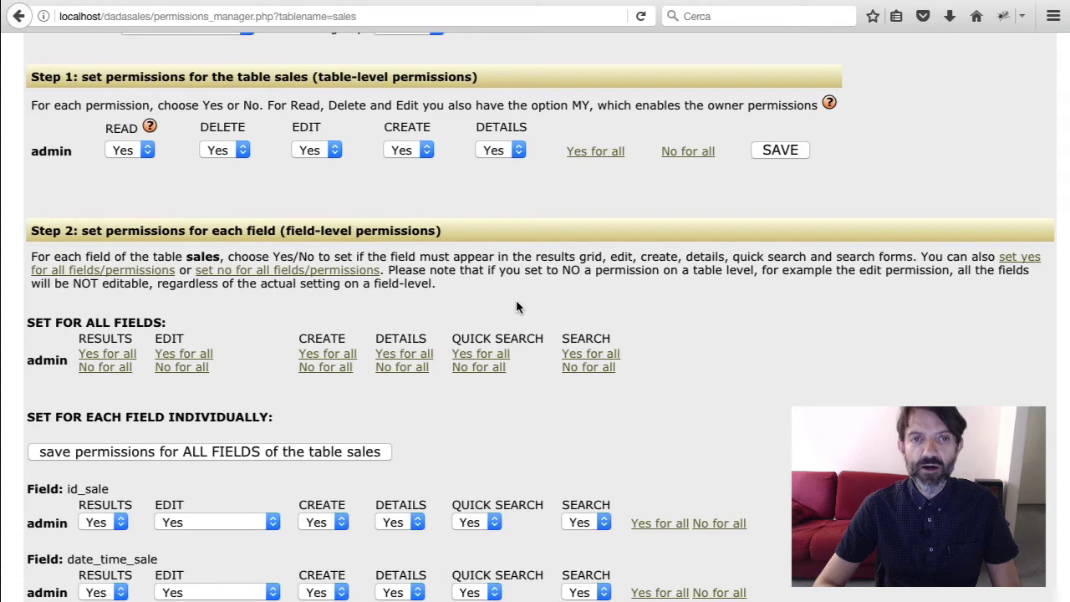
pyautogui.scroll(-2, 516, 307)
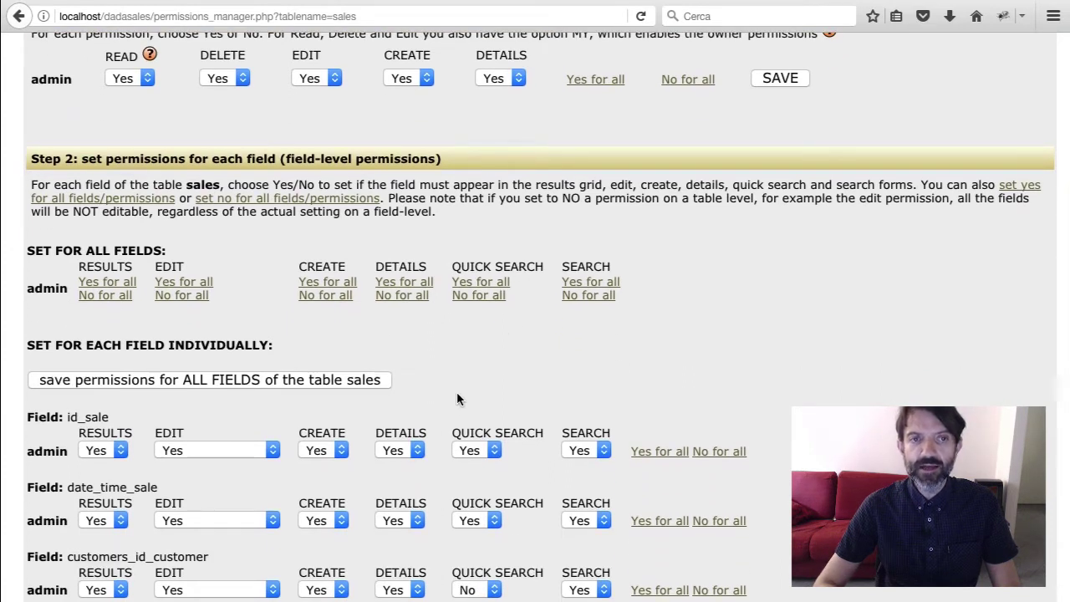
pyautogui.scroll(-1, 457, 399)
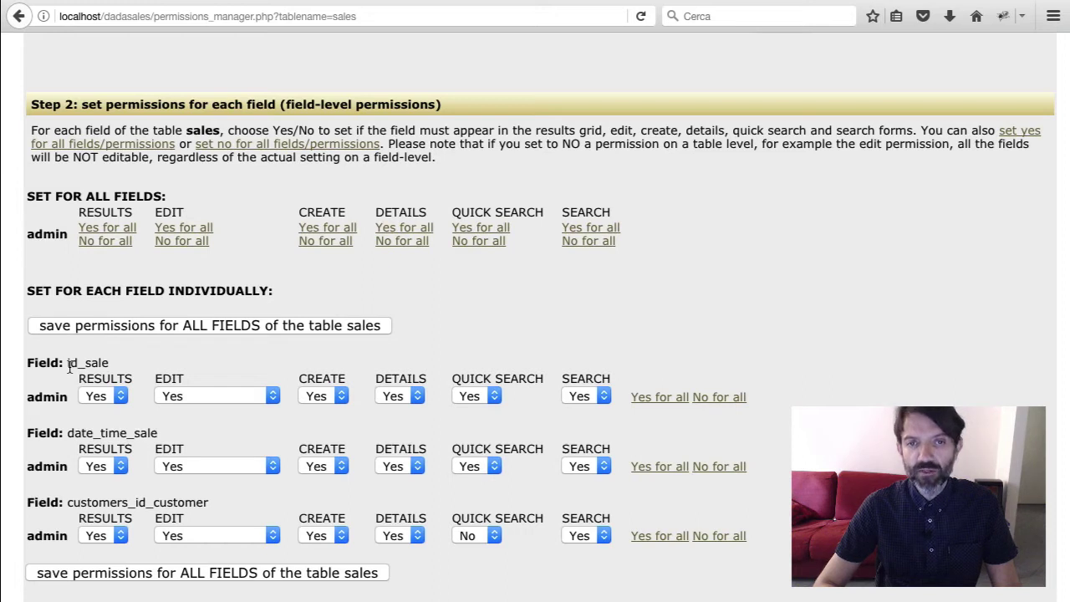
# Set id_sale's CREATE permission to No and save the sales permissions
pyautogui.click(341, 396)
pyautogui.click(327, 411)
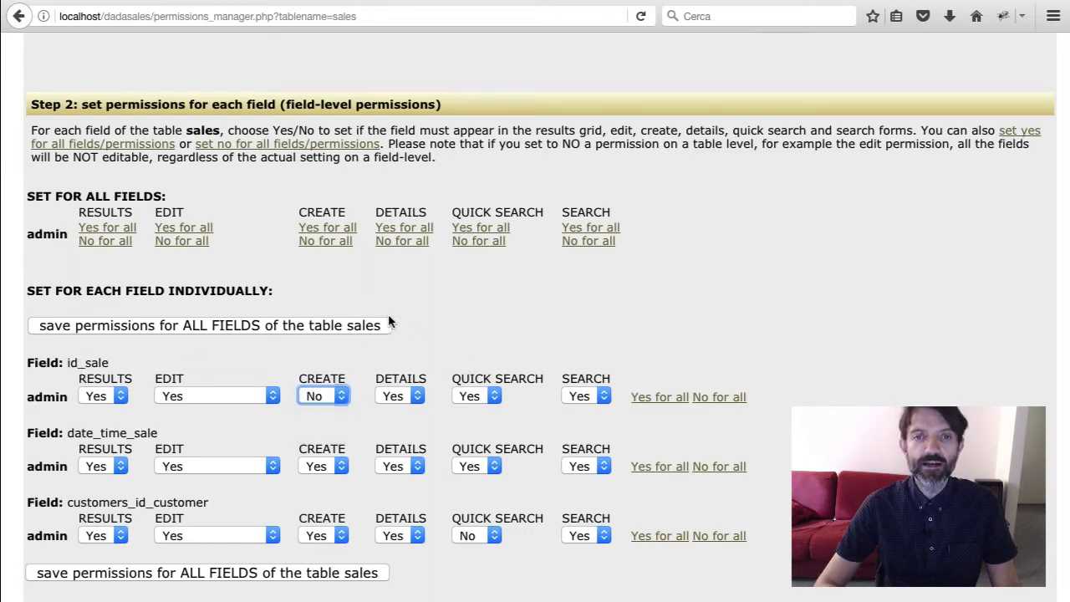
pyautogui.click(365, 328)
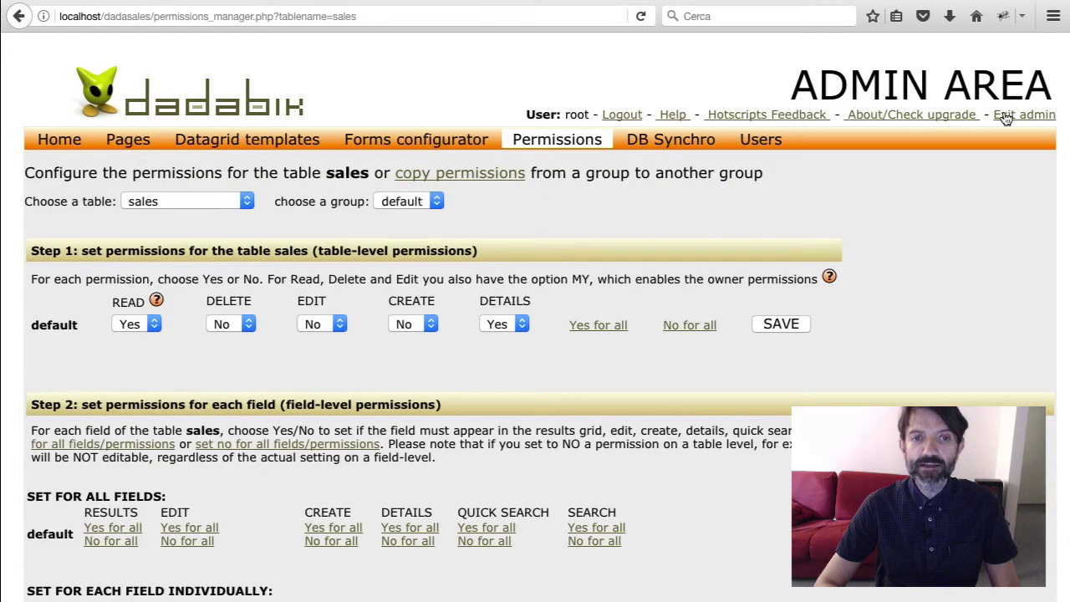
# Exit admin, open a new sales insert form, and try the Date time sale picker and Customer list
pyautogui.click(1006, 117)
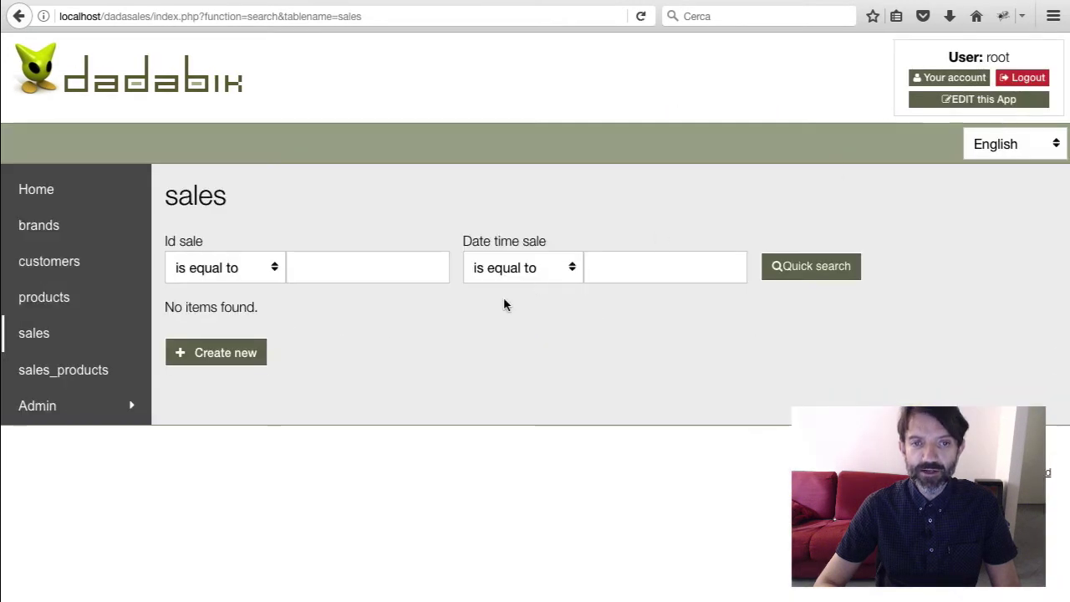
pyautogui.click(246, 352)
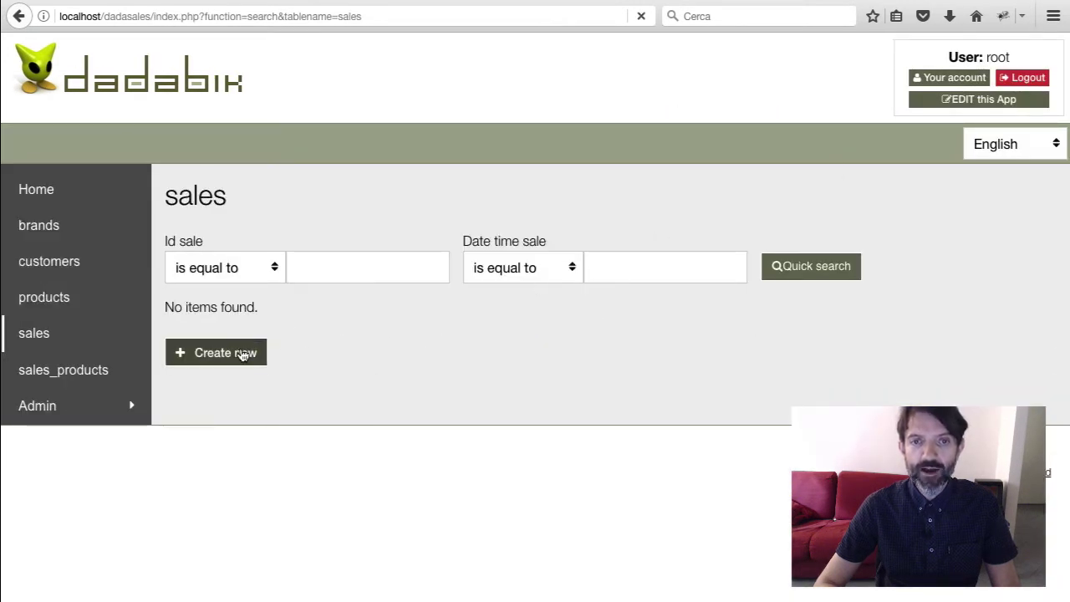
pyautogui.click(376, 287)
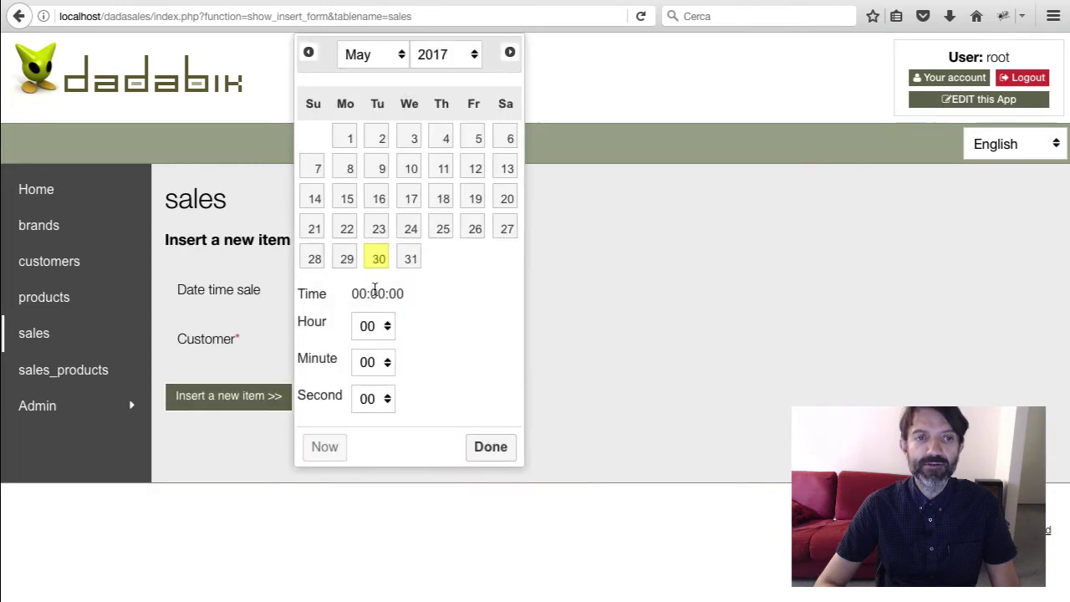
pyautogui.click(620, 271)
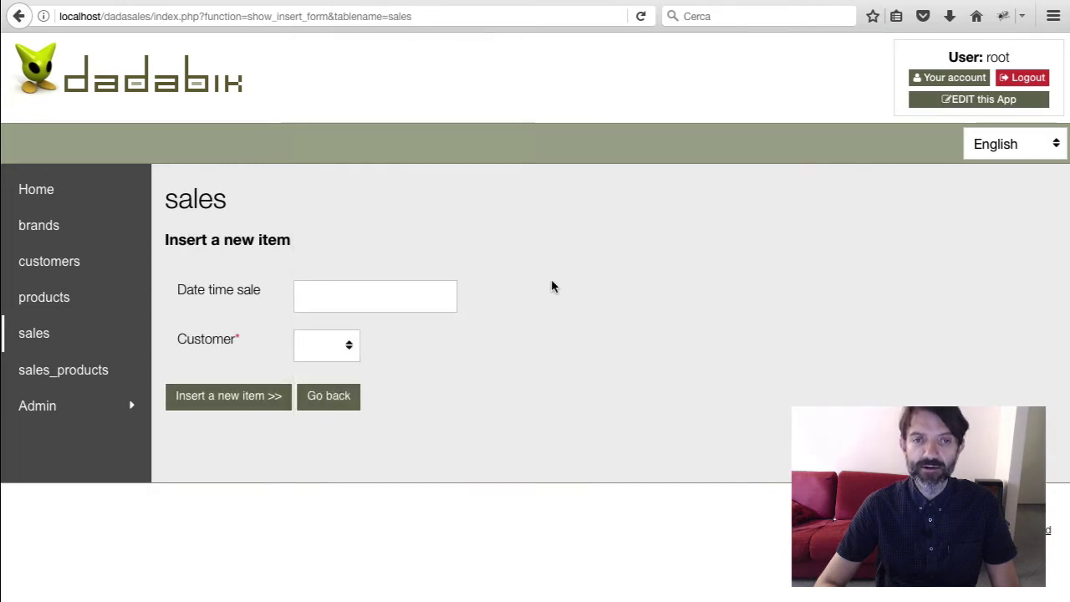
pyautogui.click(340, 344)
pyautogui.click(468, 356)
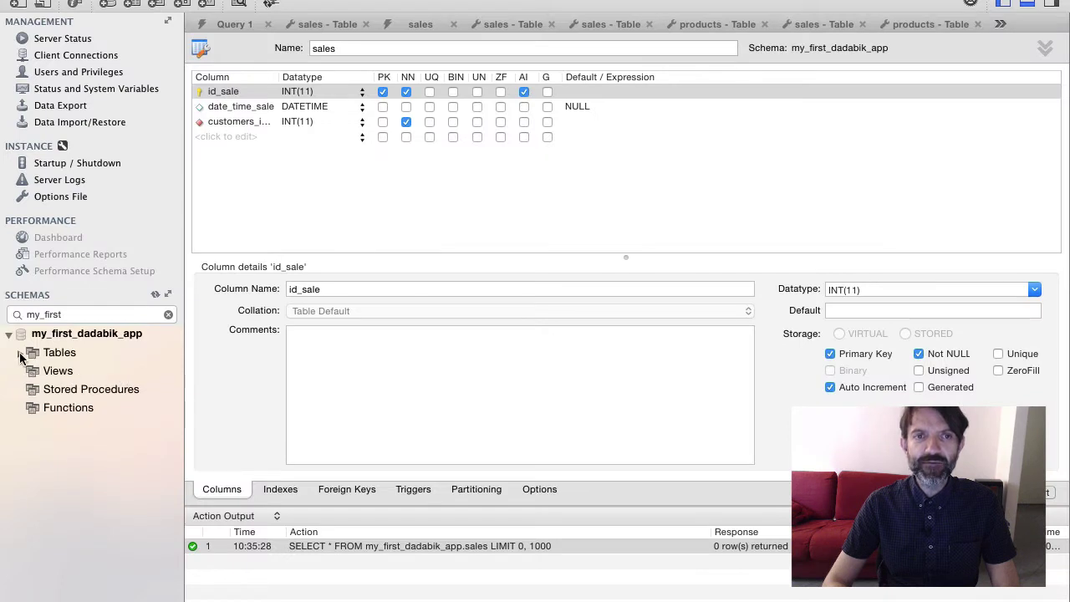
# In the sales table editor, add the columns status_sale and owner_sale
pyautogui.click(20, 352)
pyautogui.scroll(-5, 83, 474)
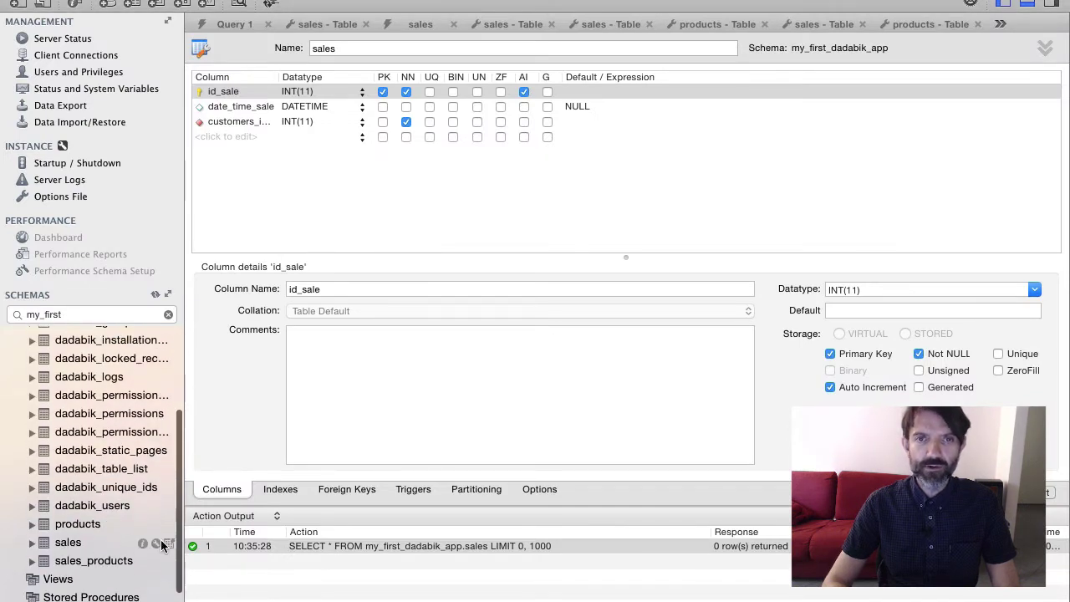
pyautogui.click(158, 544)
pyautogui.click(234, 138)
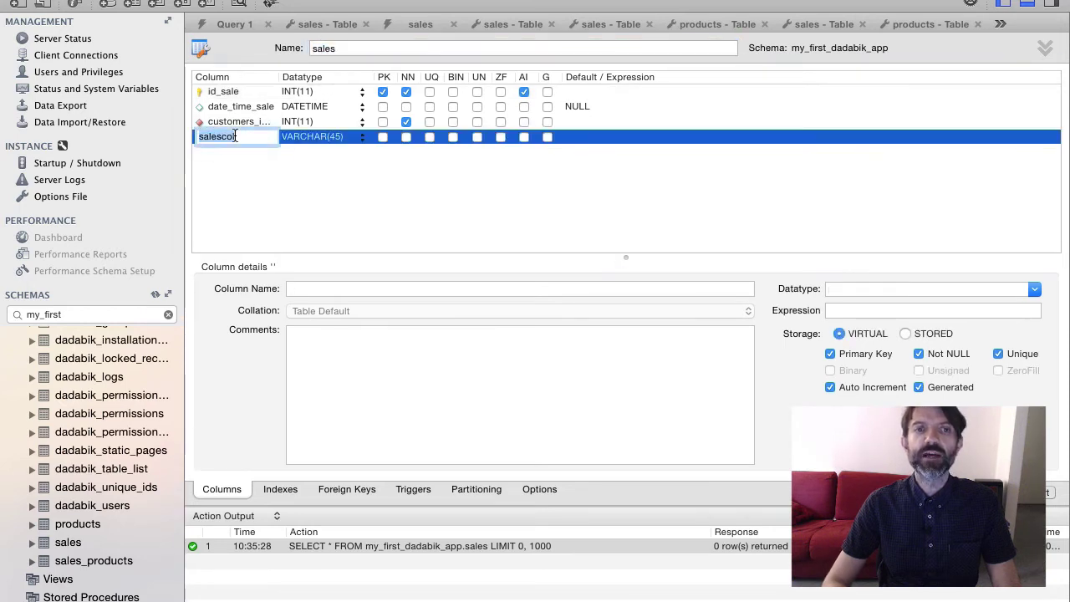
pyautogui.write('status_sale')
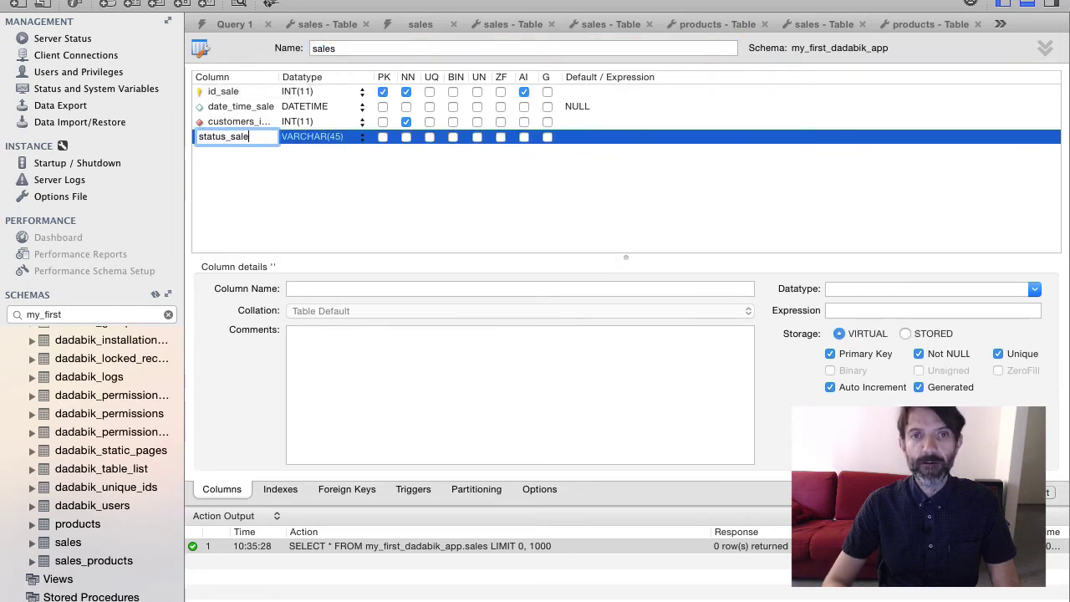
pyautogui.press('Tab')
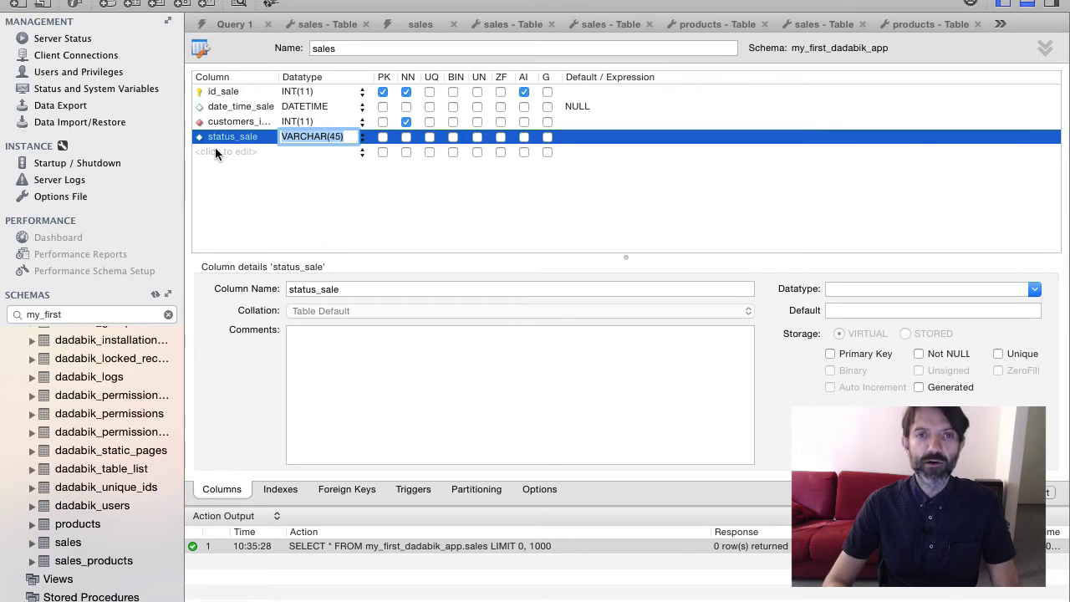
pyautogui.click(215, 149)
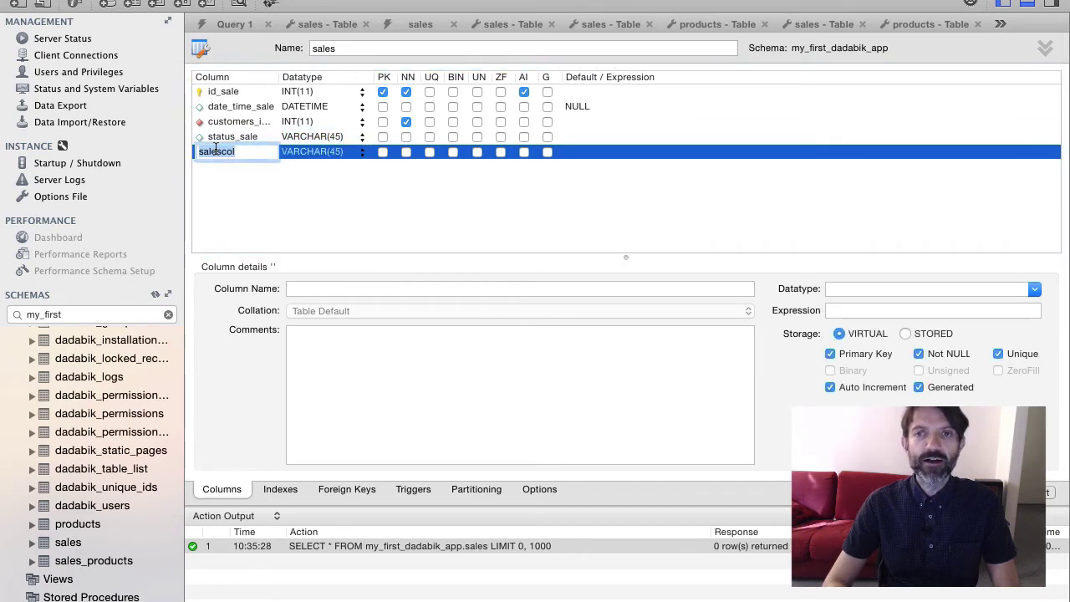
pyautogui.write('owner')
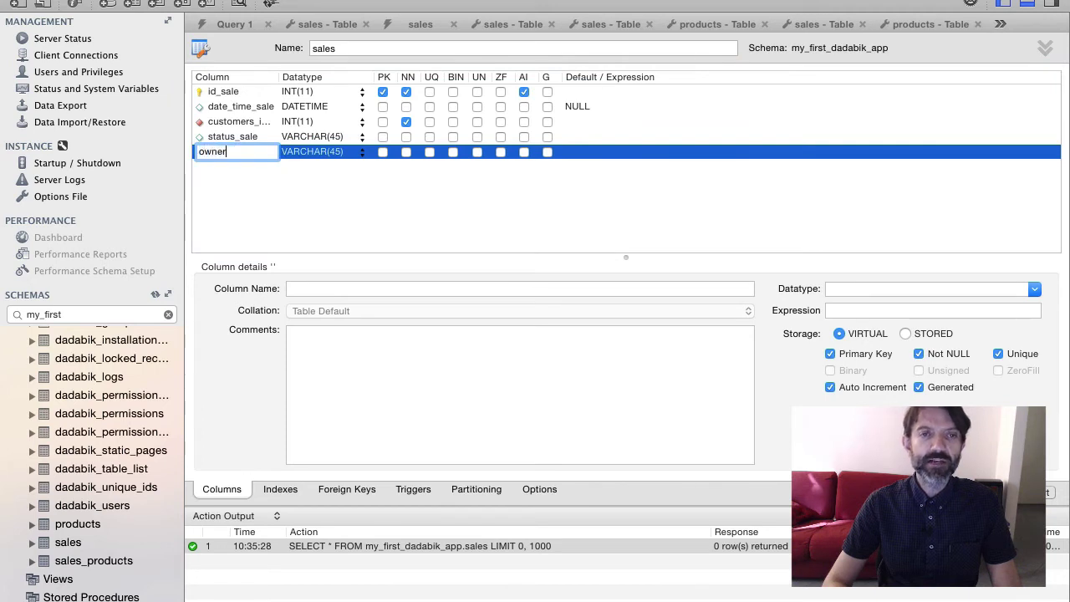
pyautogui.write('_sale')
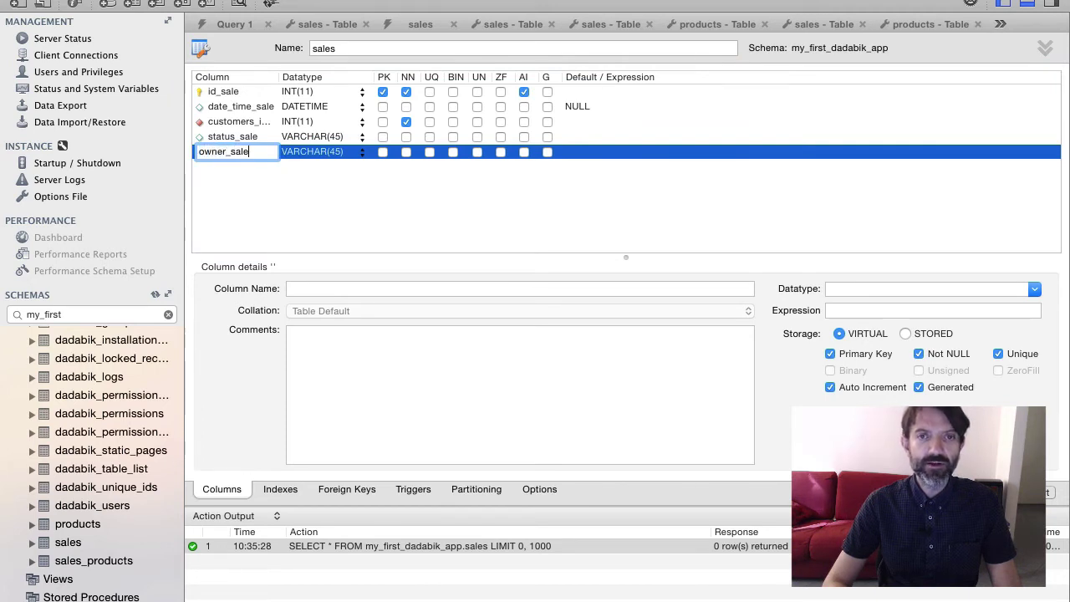
pyautogui.press('Return')
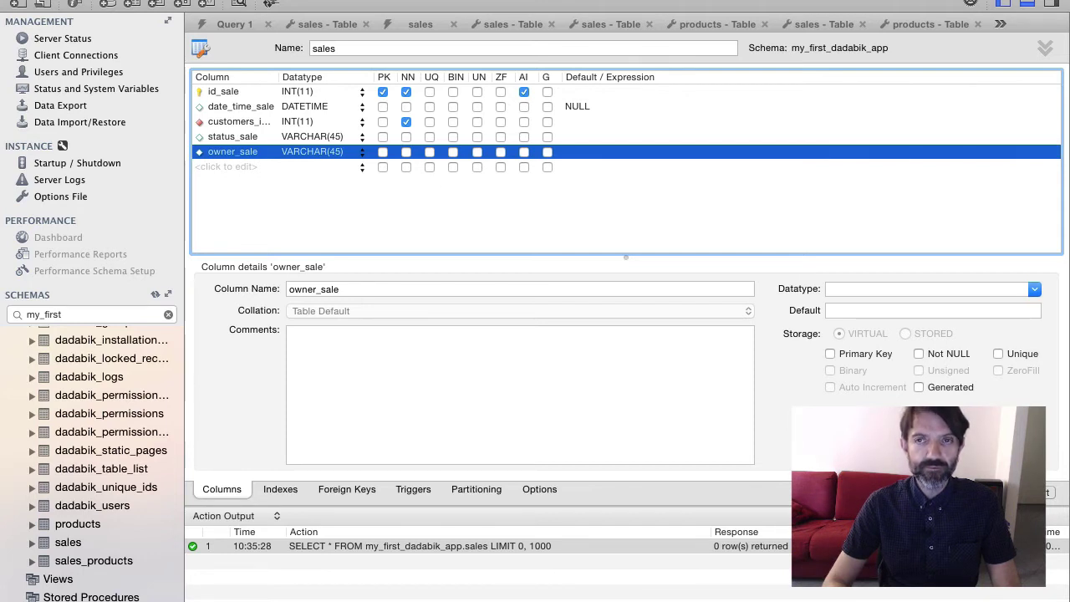
# Apply the ALTER TABLE script adding the two columns to the database
pyautogui.click(981, 493)
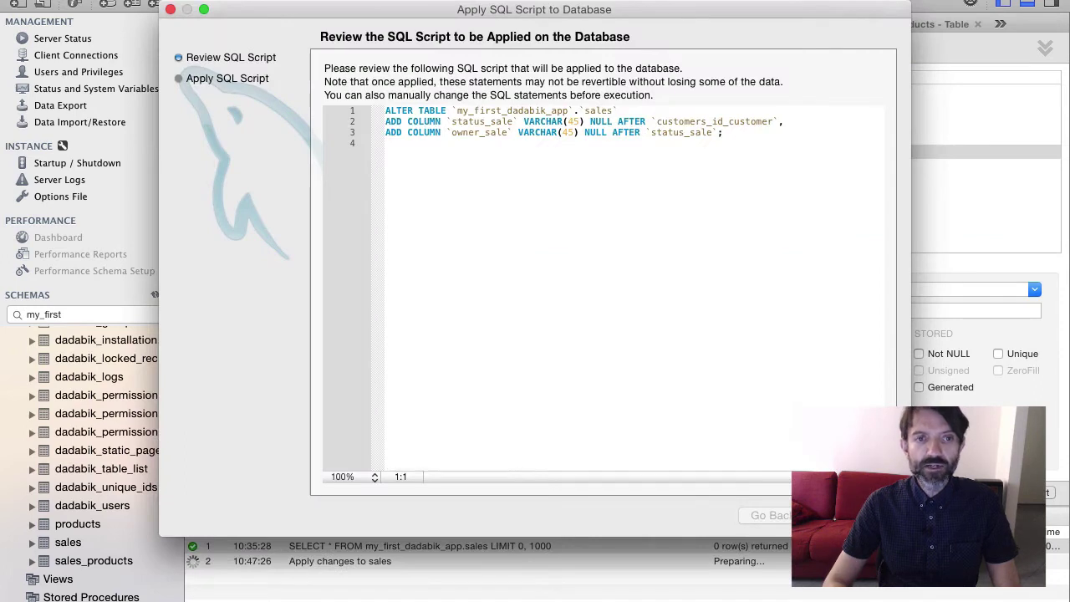
pyautogui.click(859, 516)
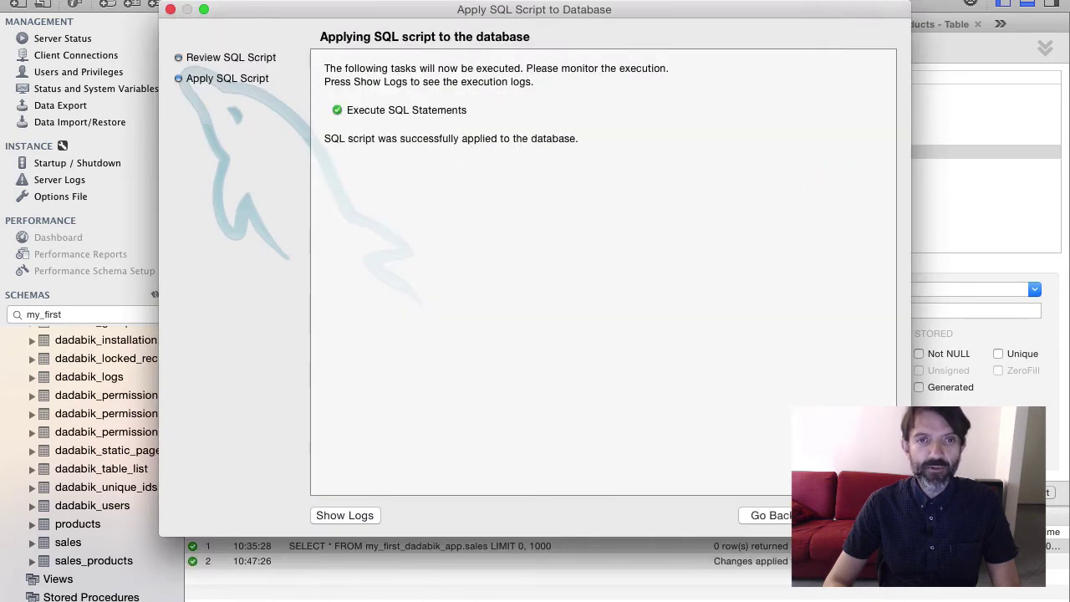
pyautogui.click(858, 516)
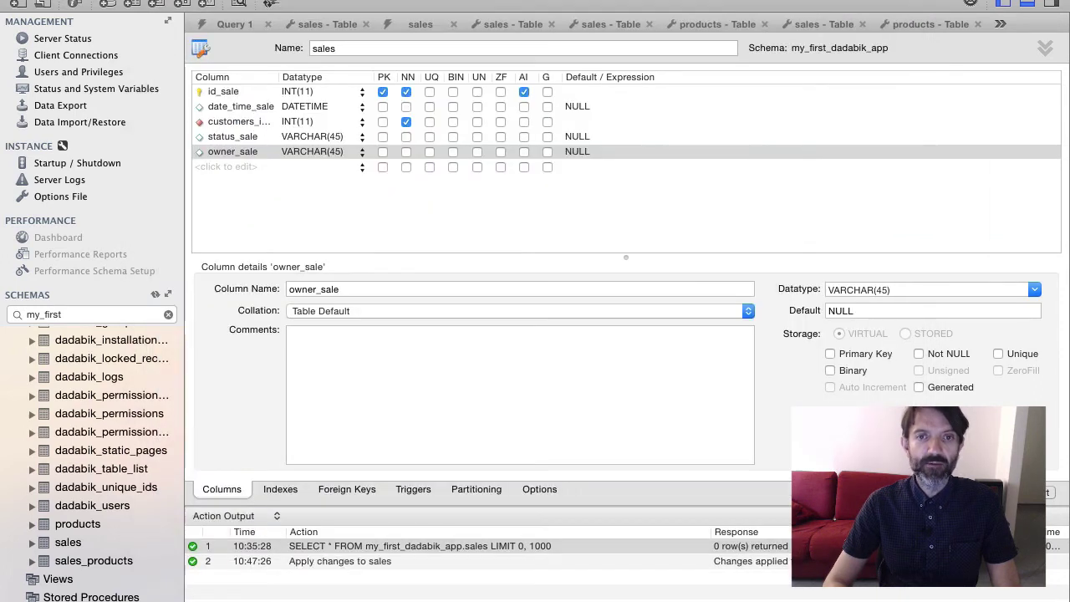
# In the products table editor, add the columns picture_product and categories_product
pyautogui.click(71, 527)
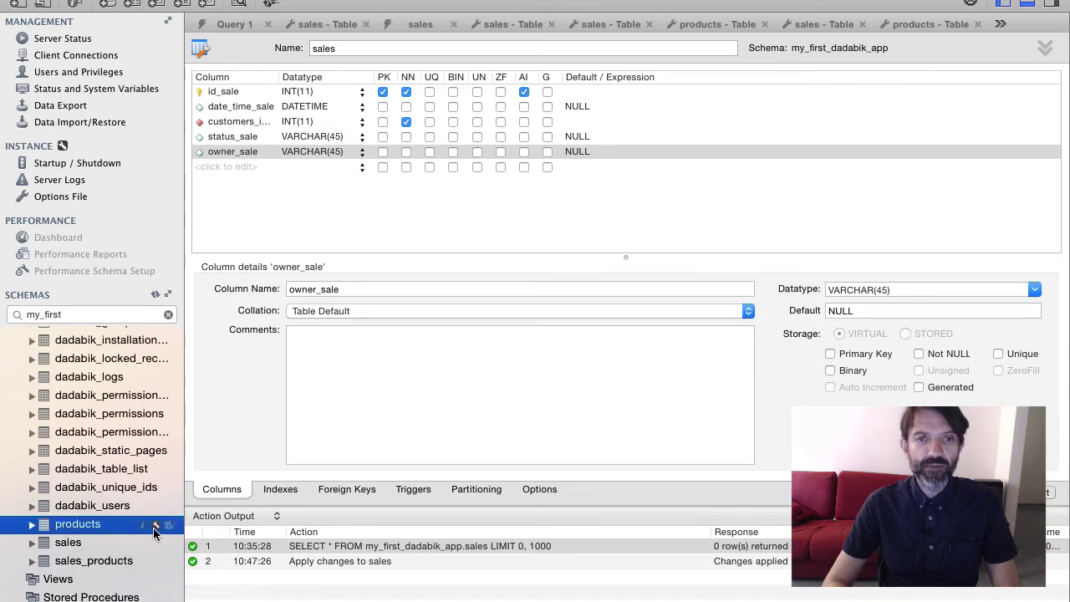
pyautogui.click(156, 526)
pyautogui.click(238, 169)
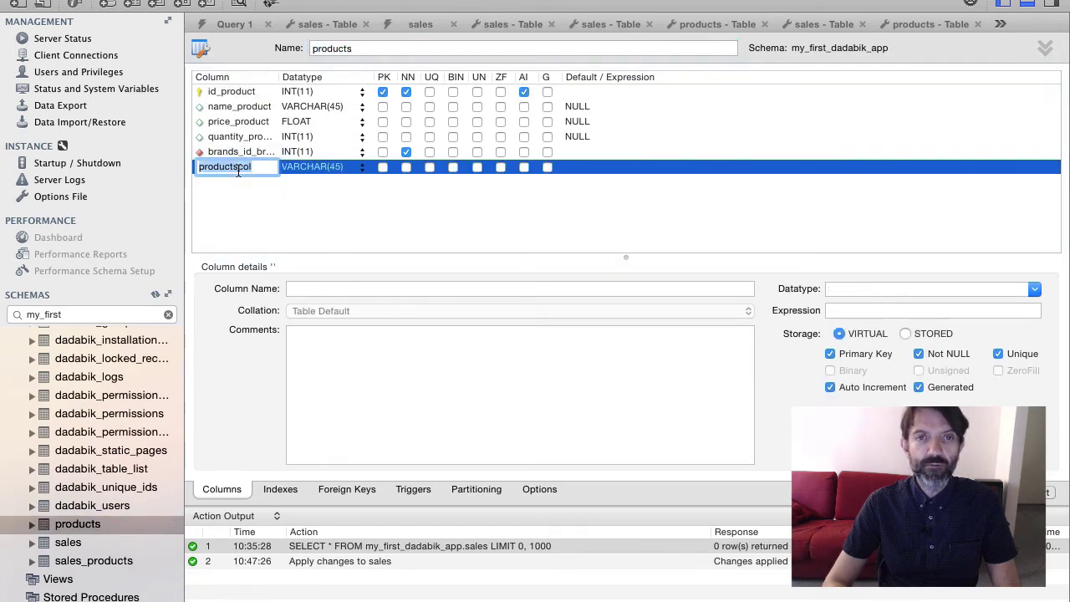
pyautogui.write('picture_product')
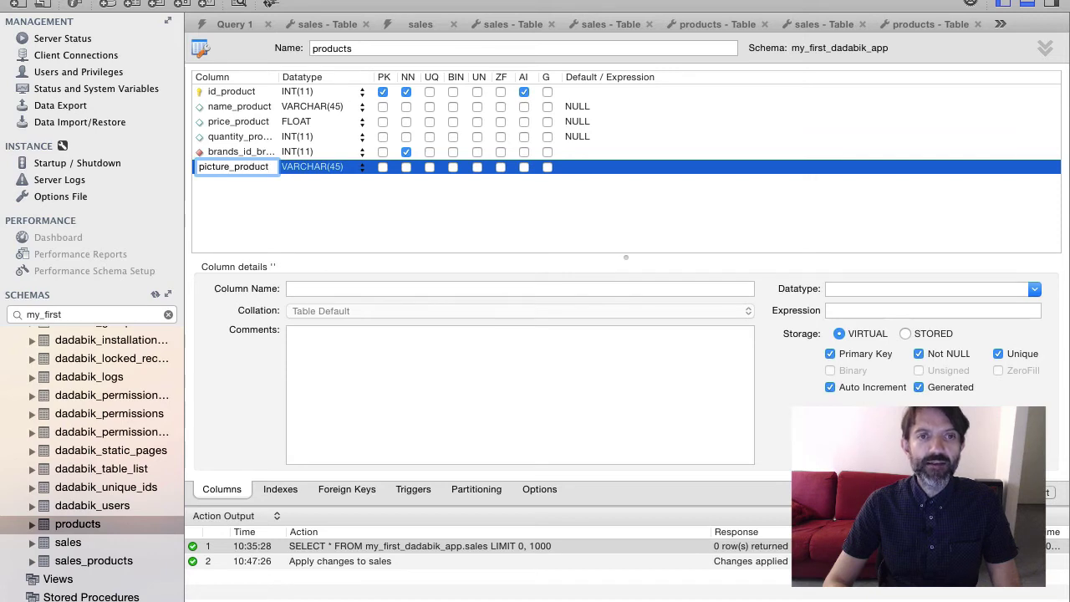
pyautogui.press('Return')
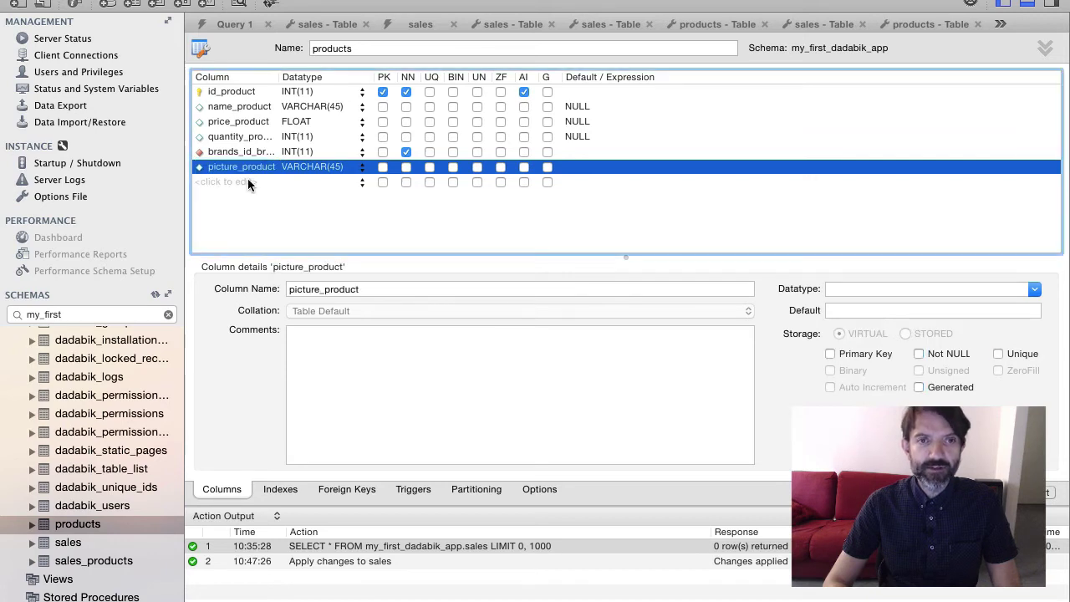
pyautogui.click(245, 180)
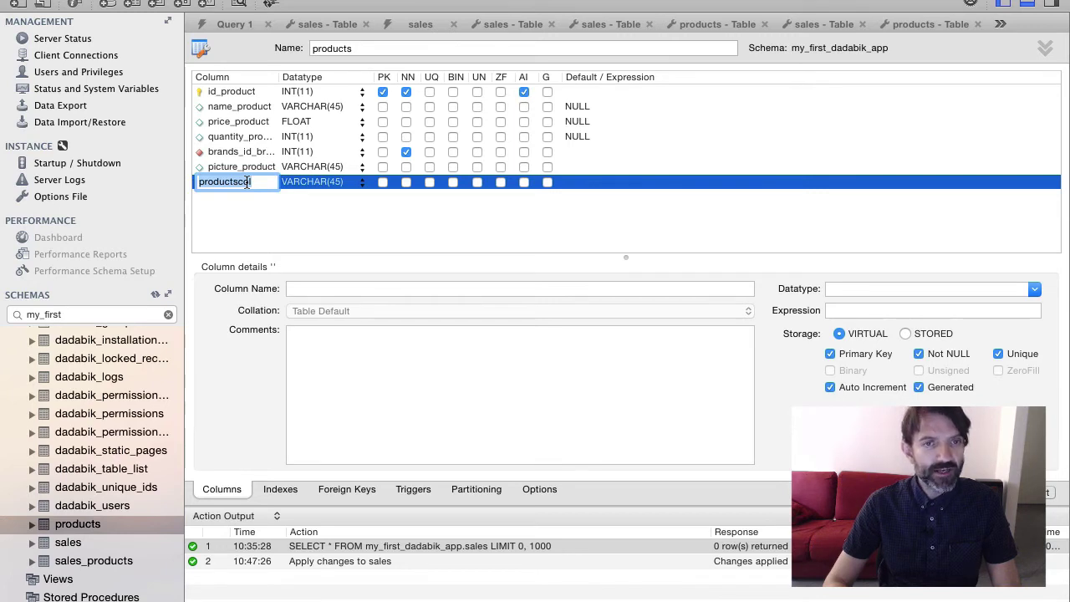
pyautogui.write('cate')
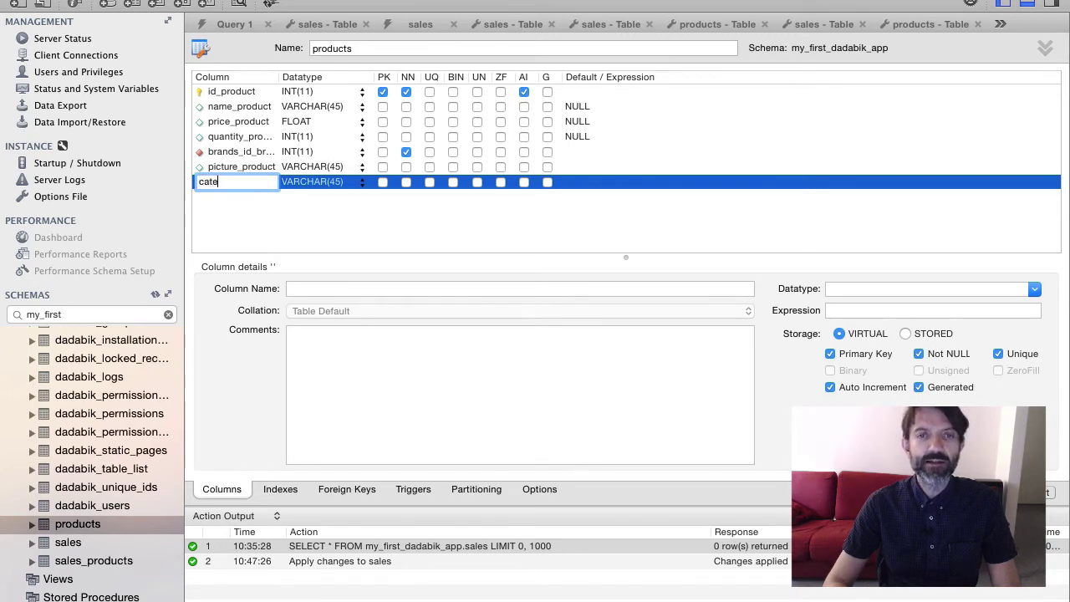
pyautogui.write('gories_p')
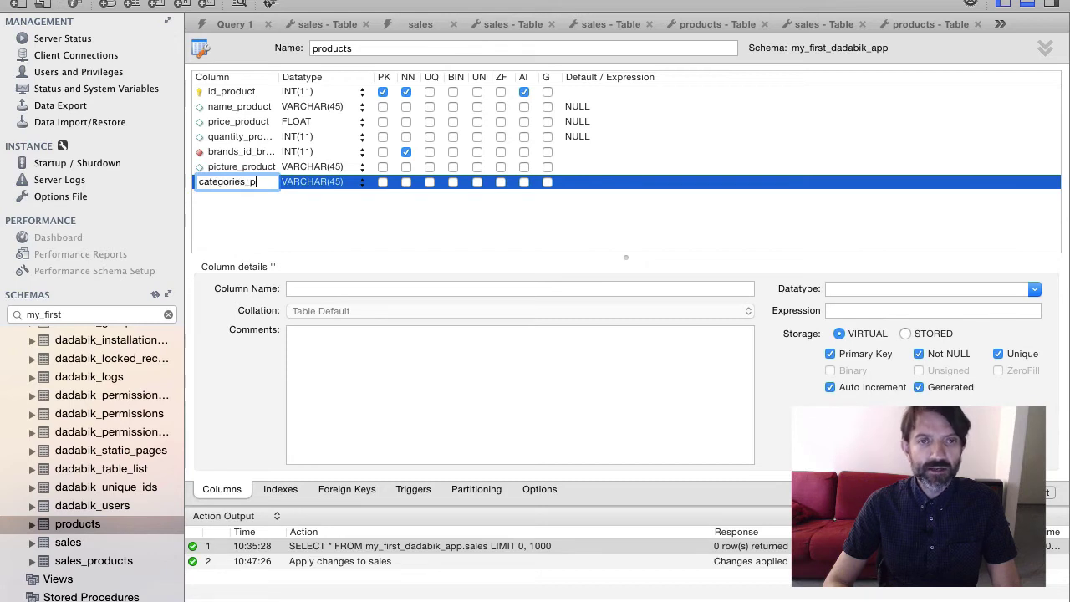
pyautogui.write('roduct')
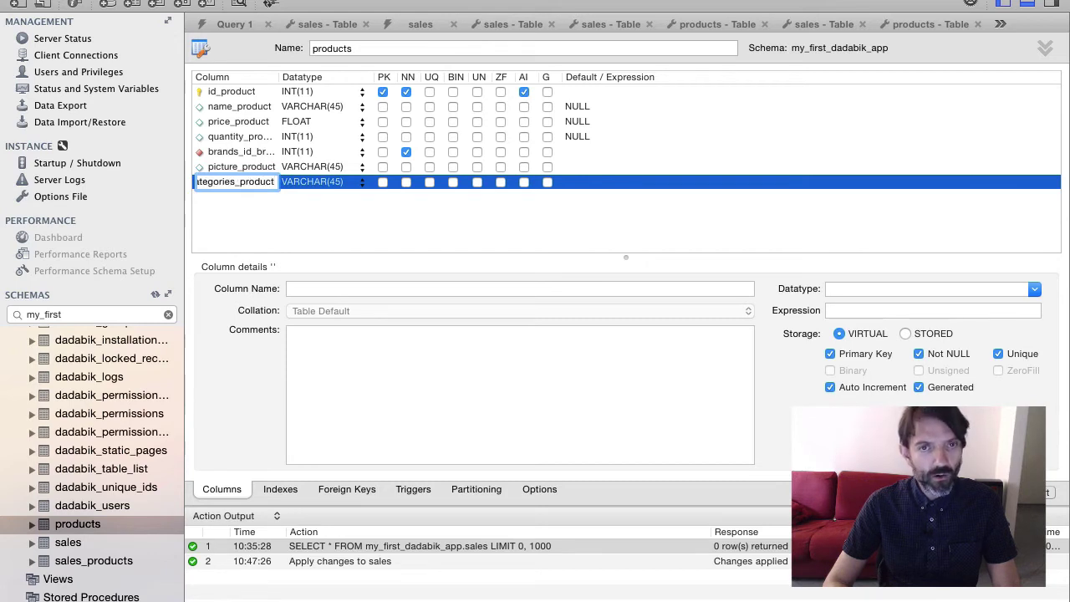
pyautogui.click(328, 181)
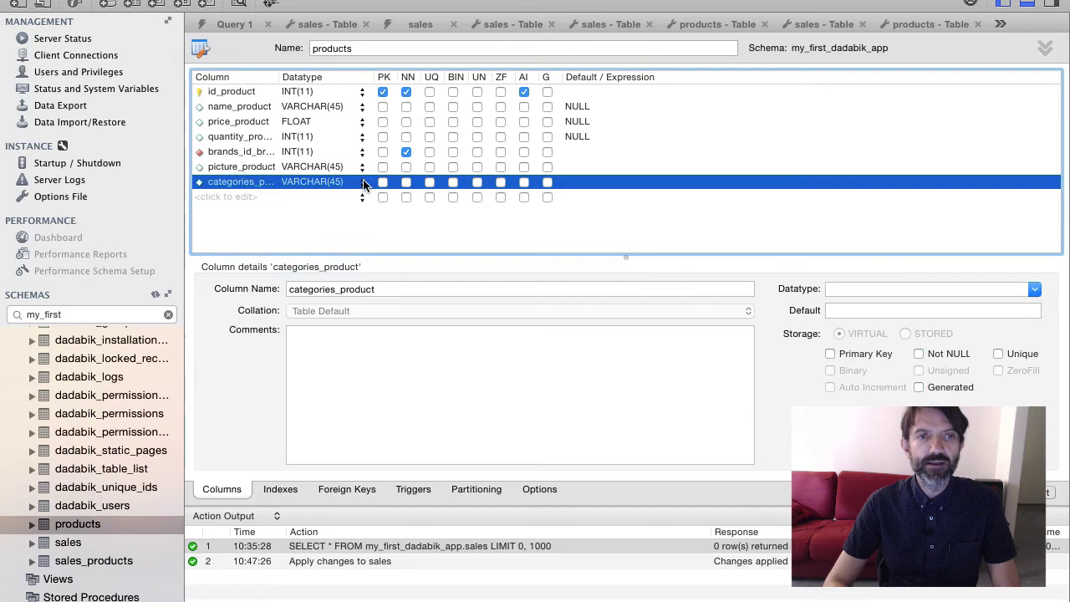
# Change categories_product's datatype to VARCHAR(500)
pyautogui.click(363, 183)
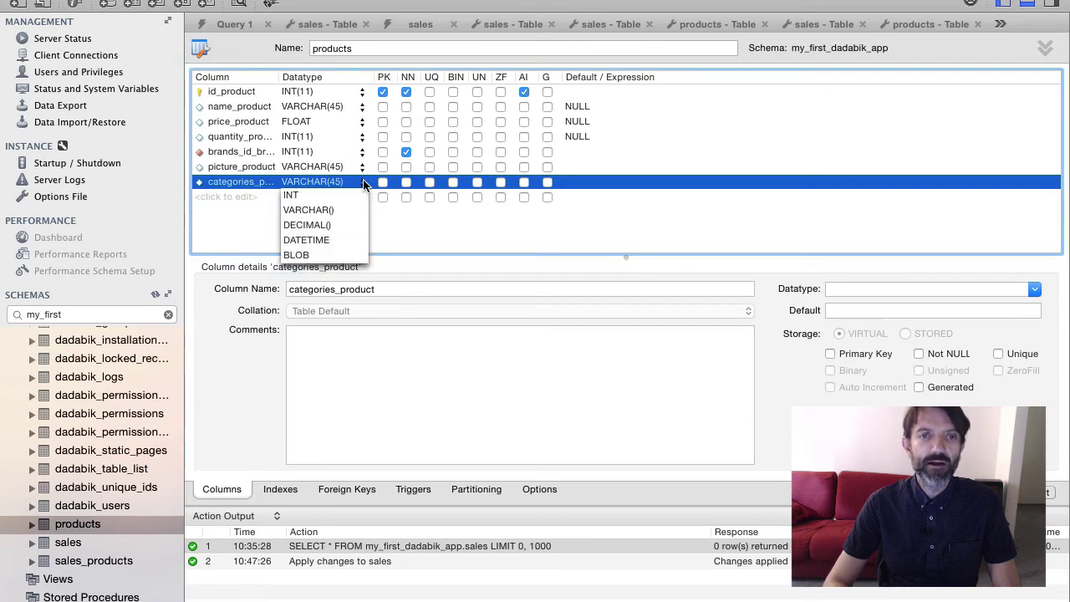
pyautogui.click(335, 179)
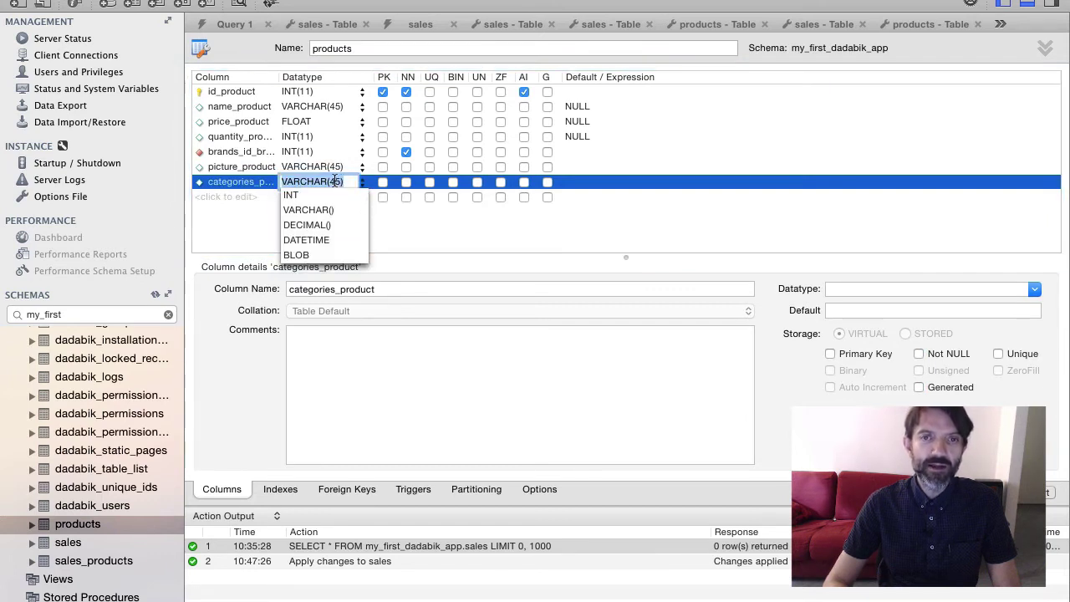
pyautogui.click(334, 181)
pyautogui.press('BackSpace')
pyautogui.press('BackSpace')
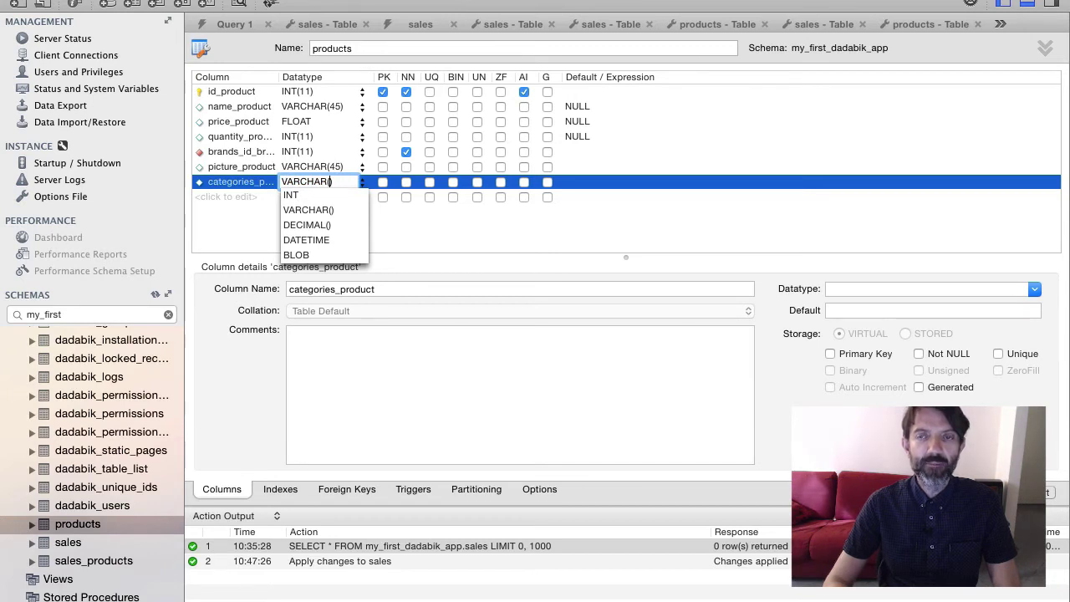
pyautogui.write('500')
pyautogui.press('Return')
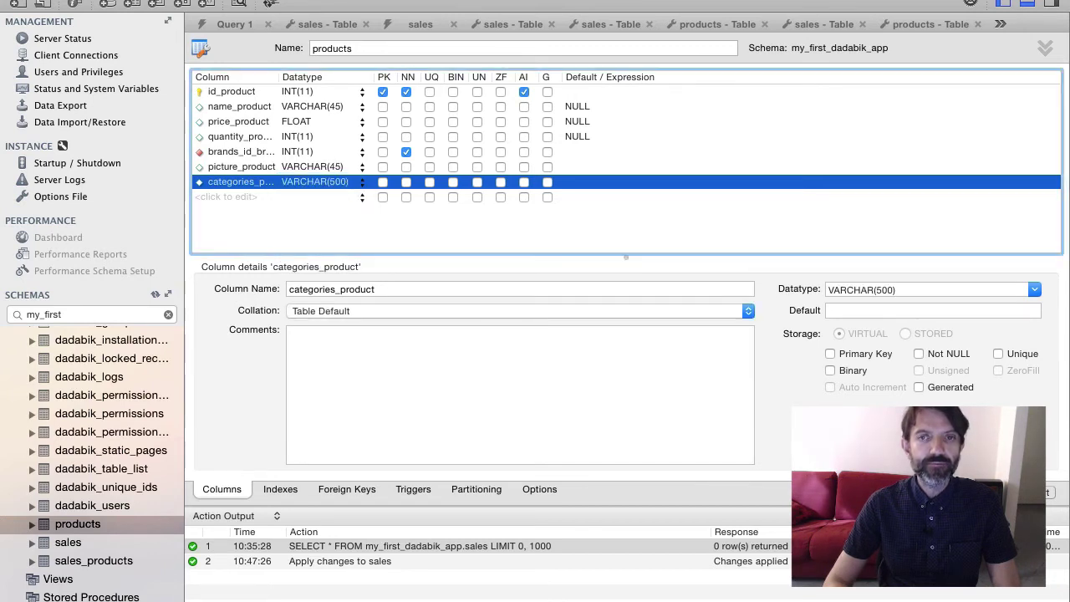
# Apply the ALTER TABLE script adding the two product columns
pyautogui.click(985, 492)
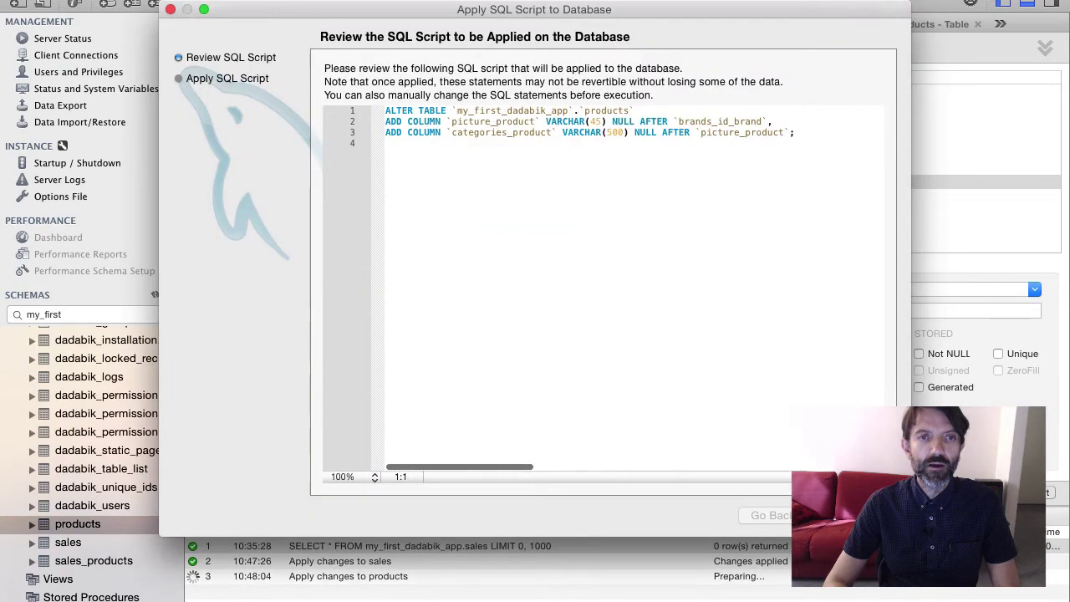
pyautogui.click(857, 515)
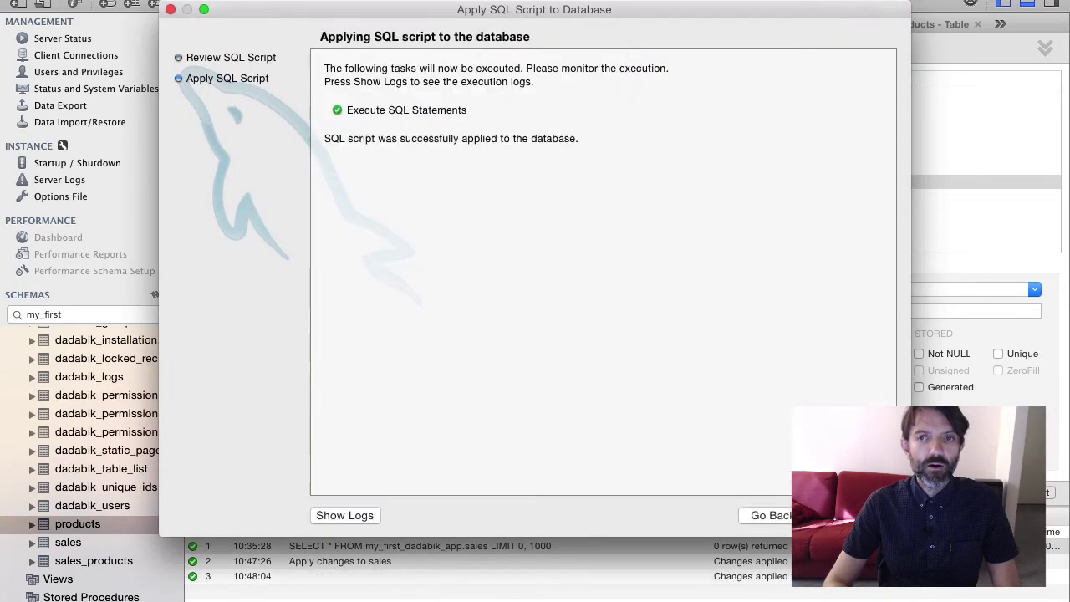
pyautogui.click(858, 515)
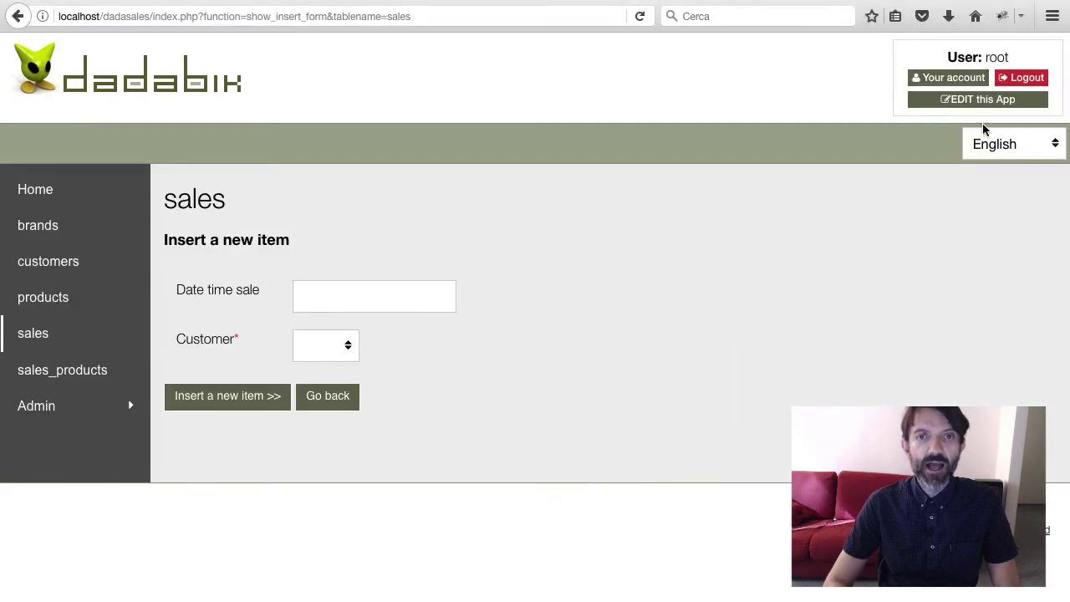
# Run DB Synchro on the products table to add the picture_product and categories_product fields
pyautogui.click(1003, 100)
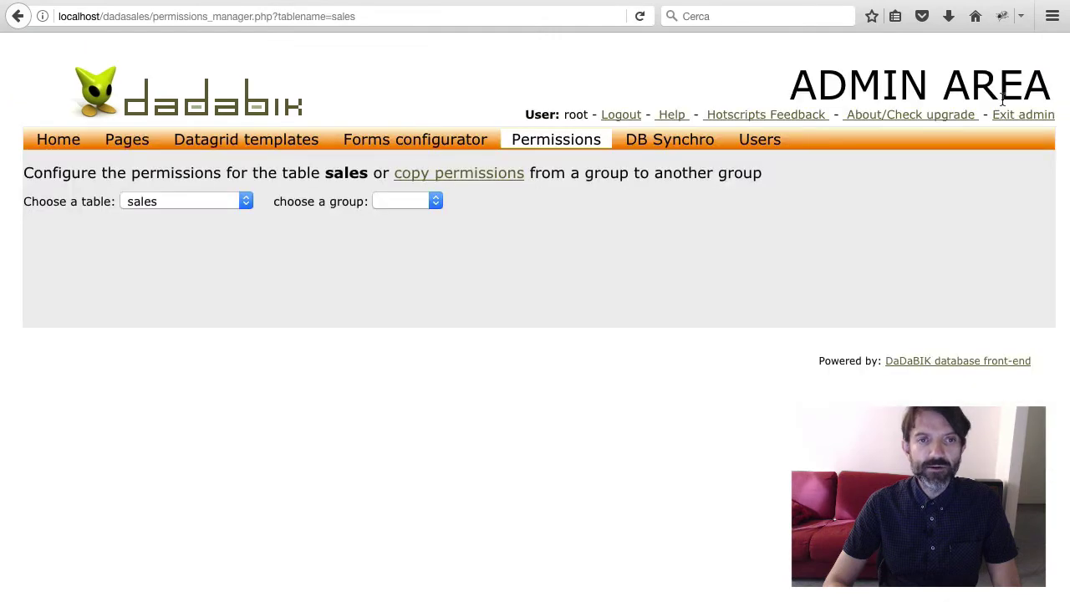
pyautogui.click(689, 143)
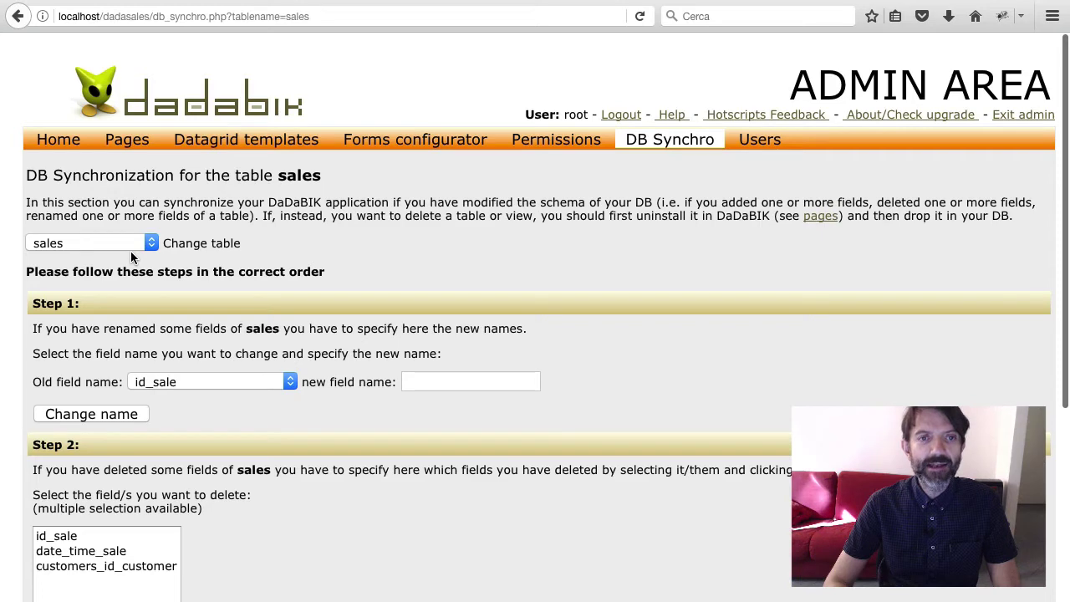
pyautogui.click(130, 251)
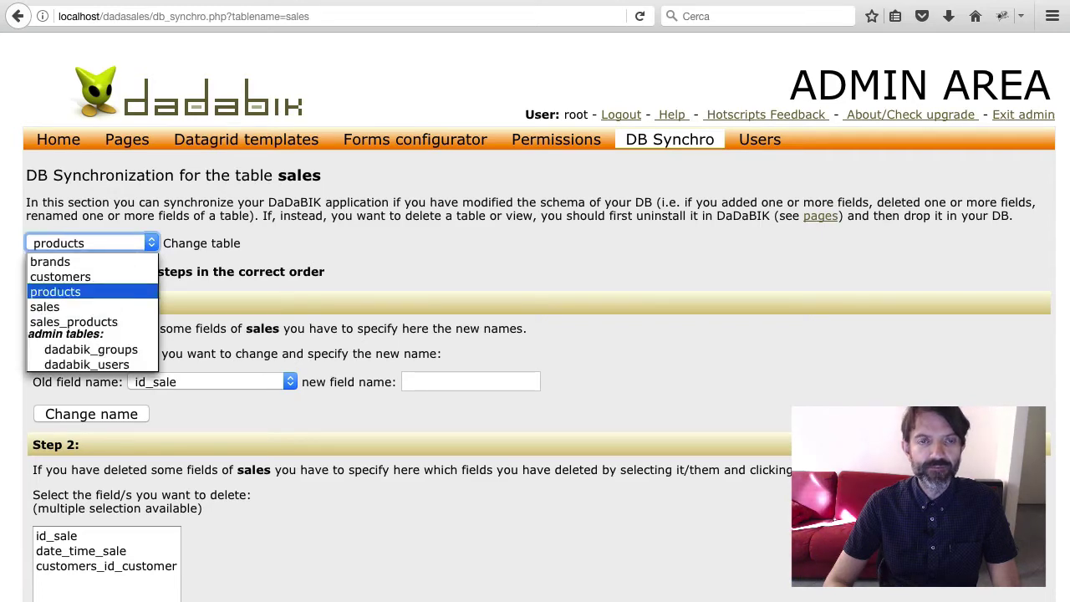
pyautogui.click(83, 292)
pyautogui.scroll(-5, 383, 387)
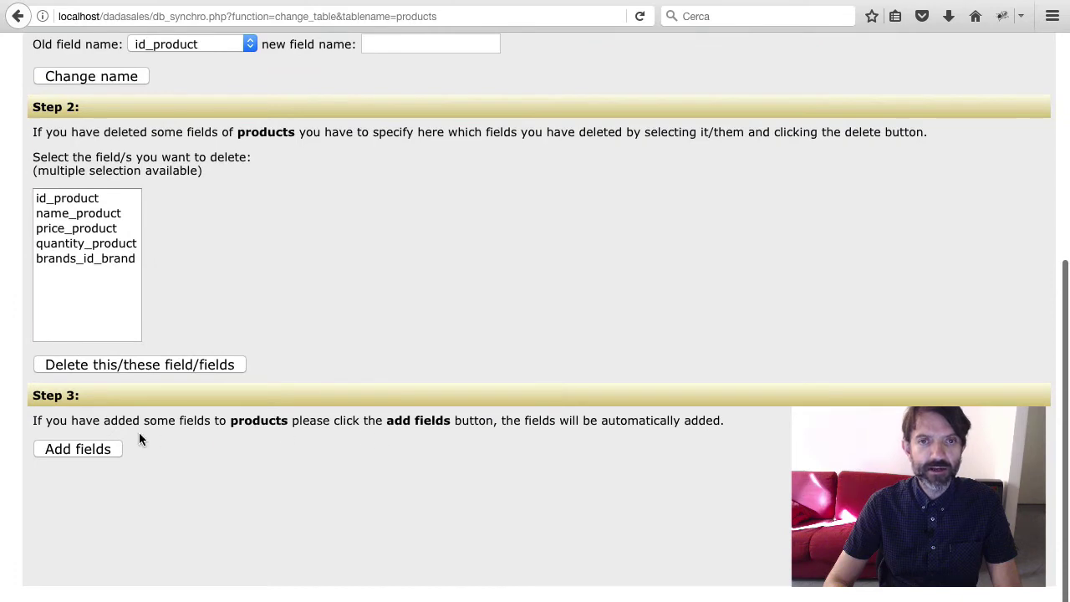
pyautogui.click(97, 450)
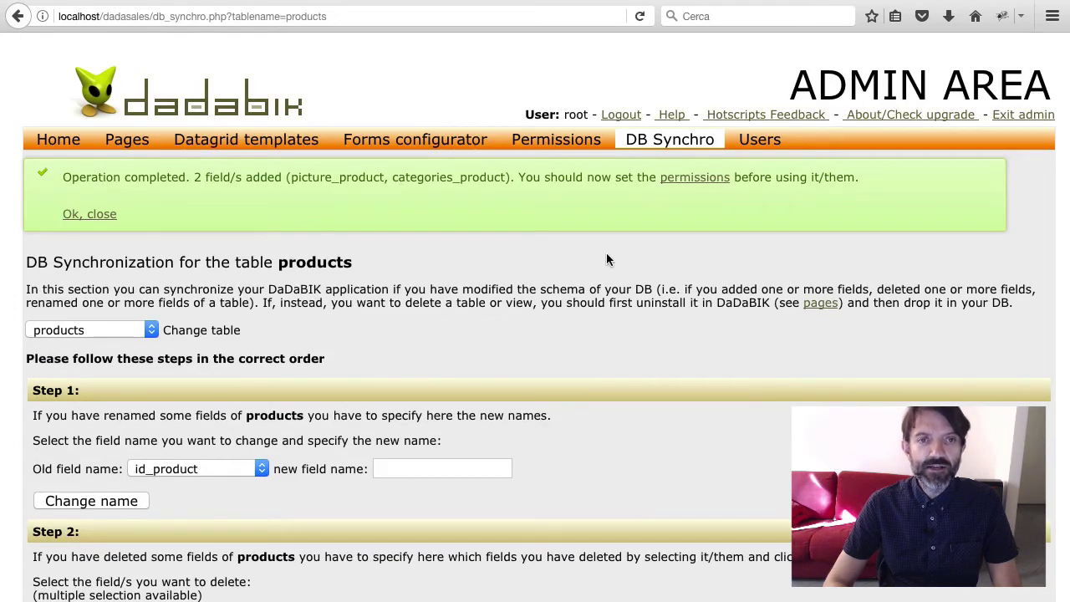
# Grant the admin group Yes for all permissions on picture_product and categories_product, and save
pyautogui.click(677, 179)
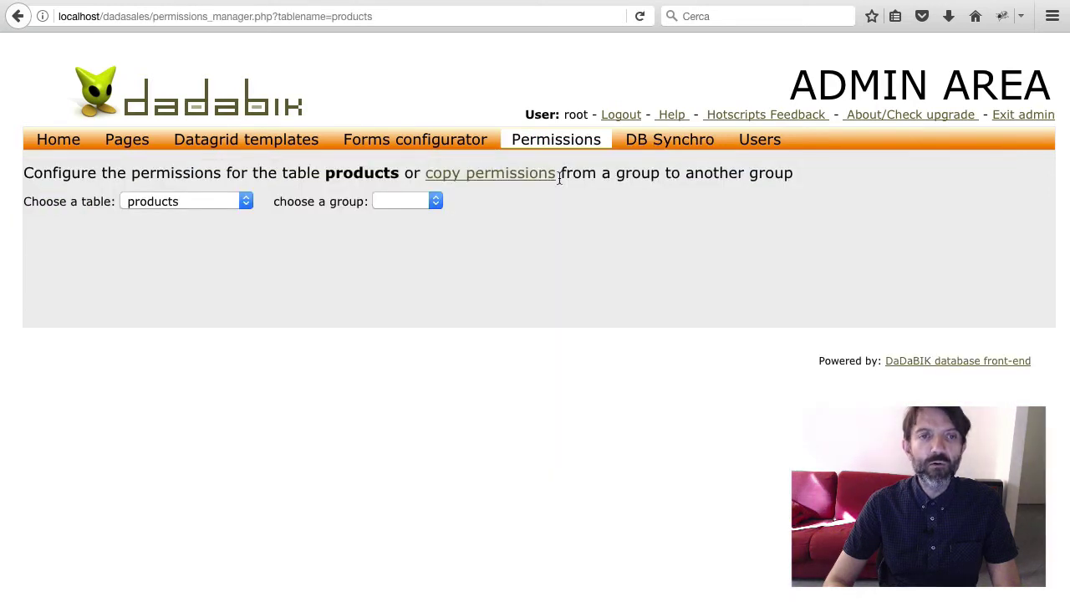
pyautogui.click(403, 201)
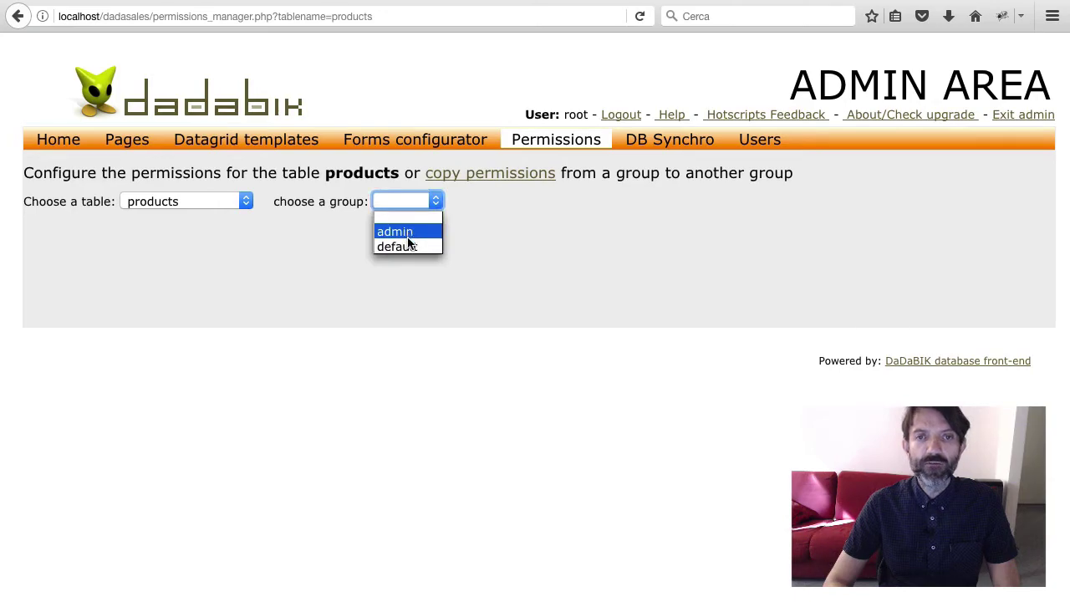
pyautogui.click(407, 234)
pyautogui.scroll(-8, 415, 375)
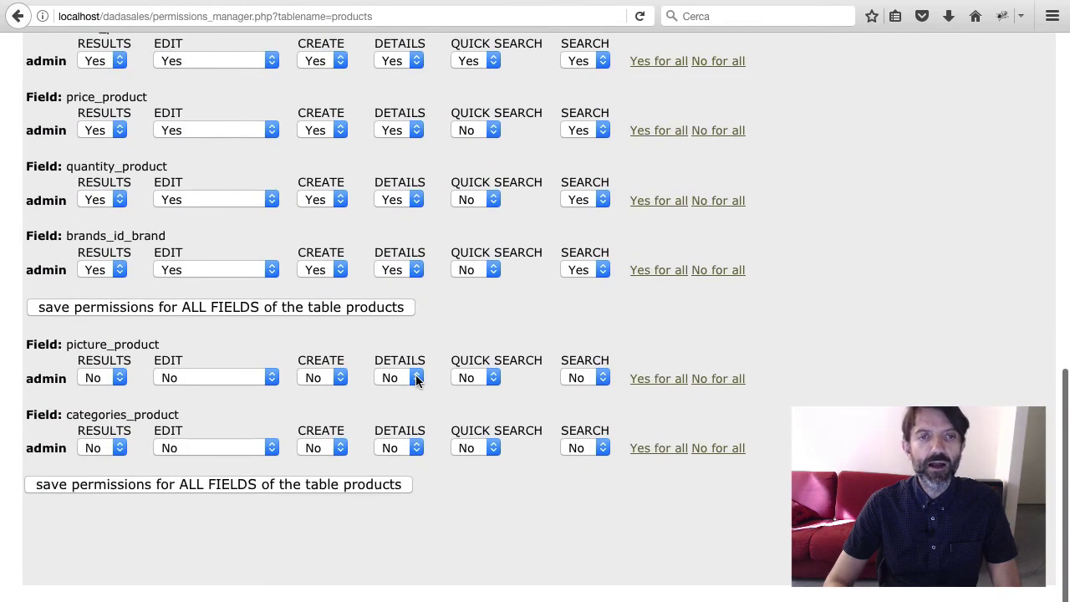
pyautogui.scroll(1, 417, 381)
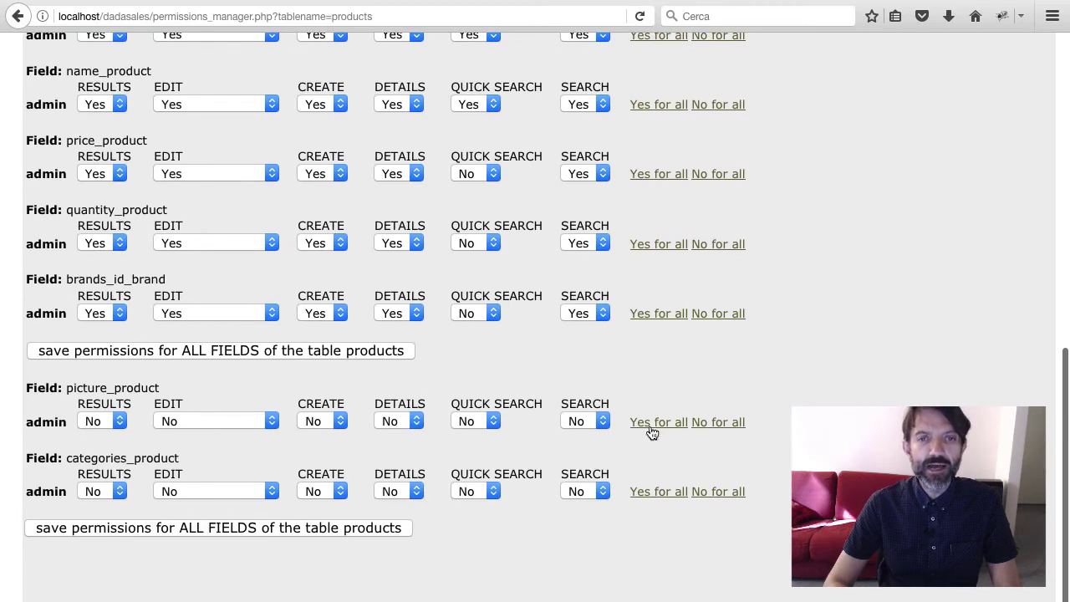
pyautogui.click(653, 428)
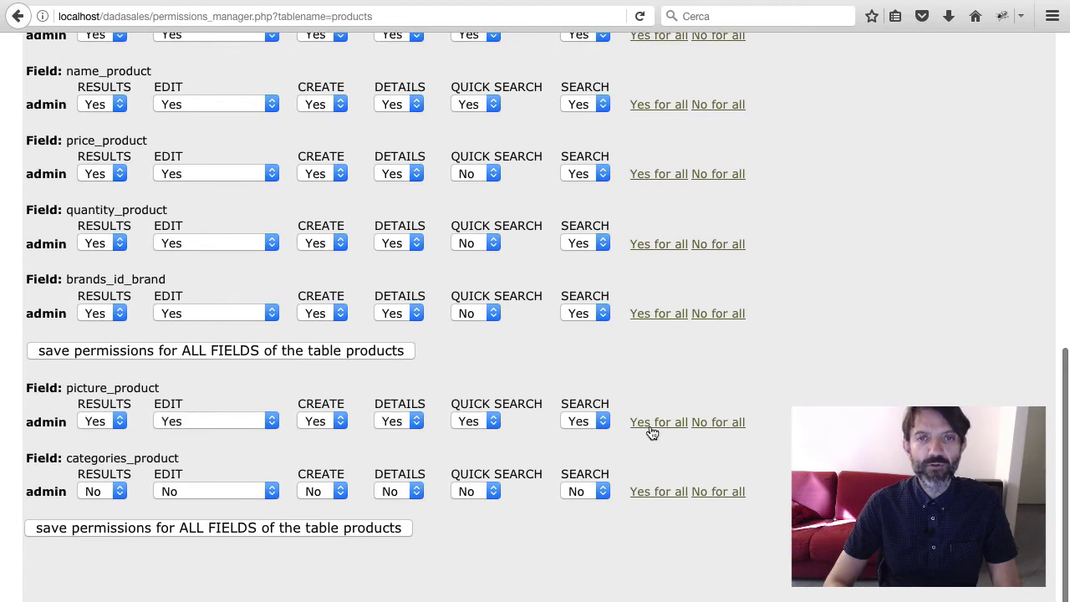
pyautogui.click(653, 492)
pyautogui.click(377, 529)
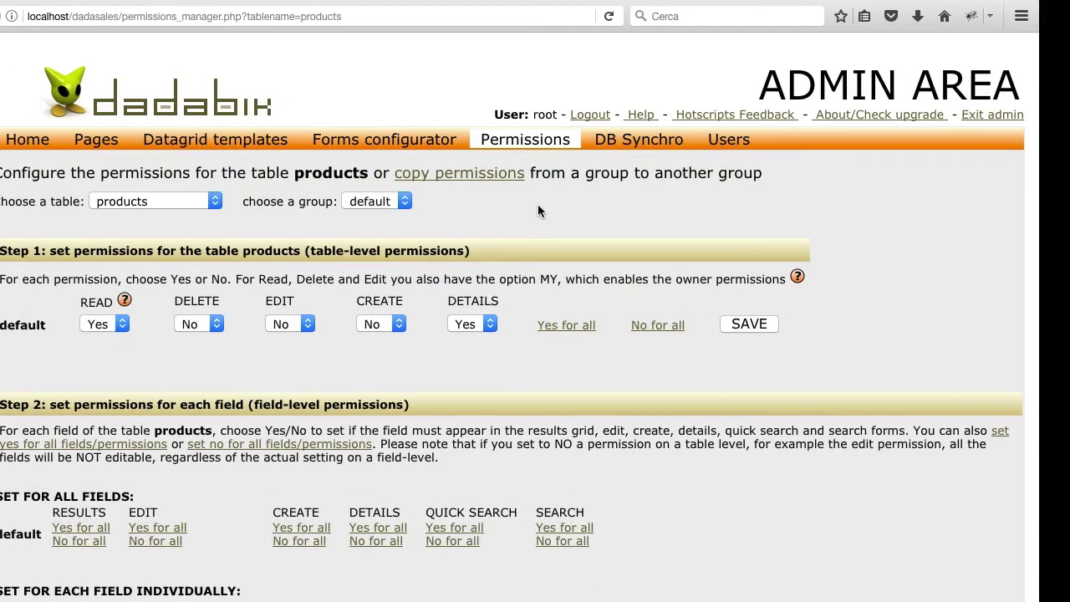
# In the products Forms configurator, set picture_product's field type to image_file and save
pyautogui.click(367, 142)
pyautogui.scroll(-1, 428, 335)
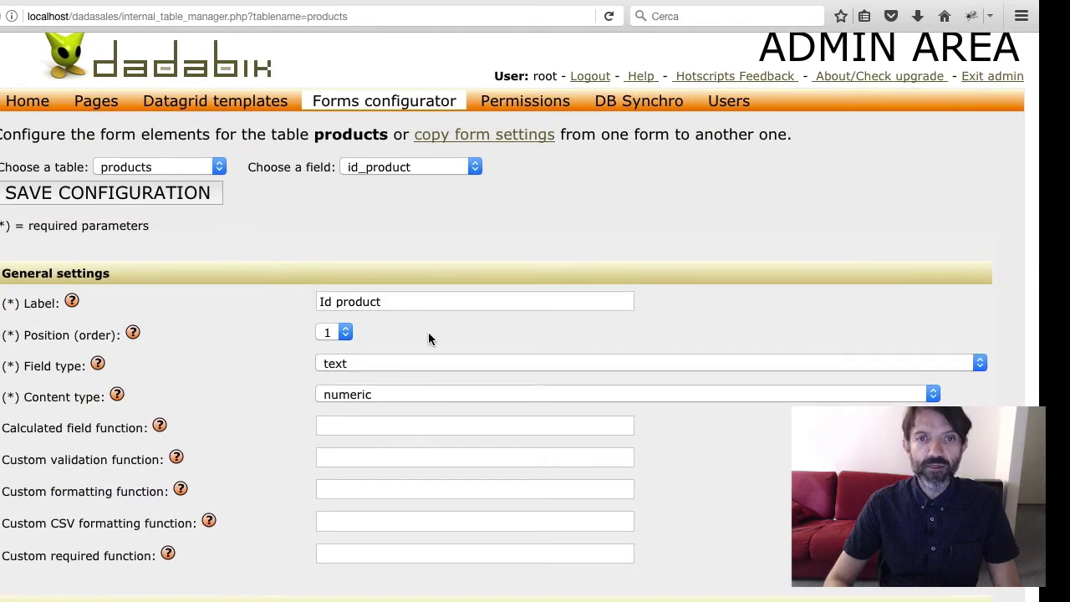
pyautogui.click(359, 172)
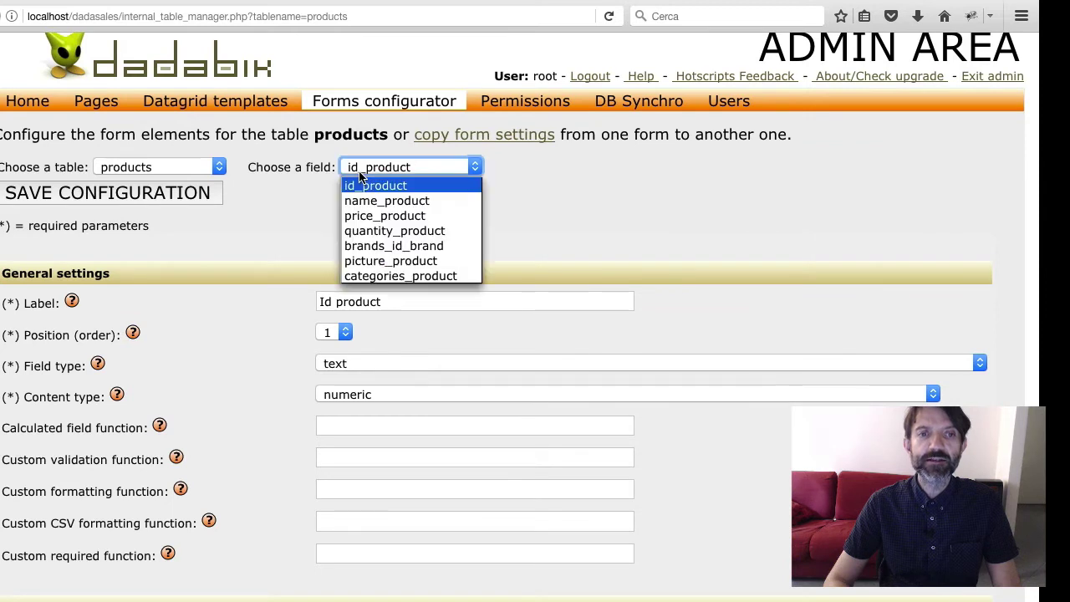
pyautogui.click(395, 258)
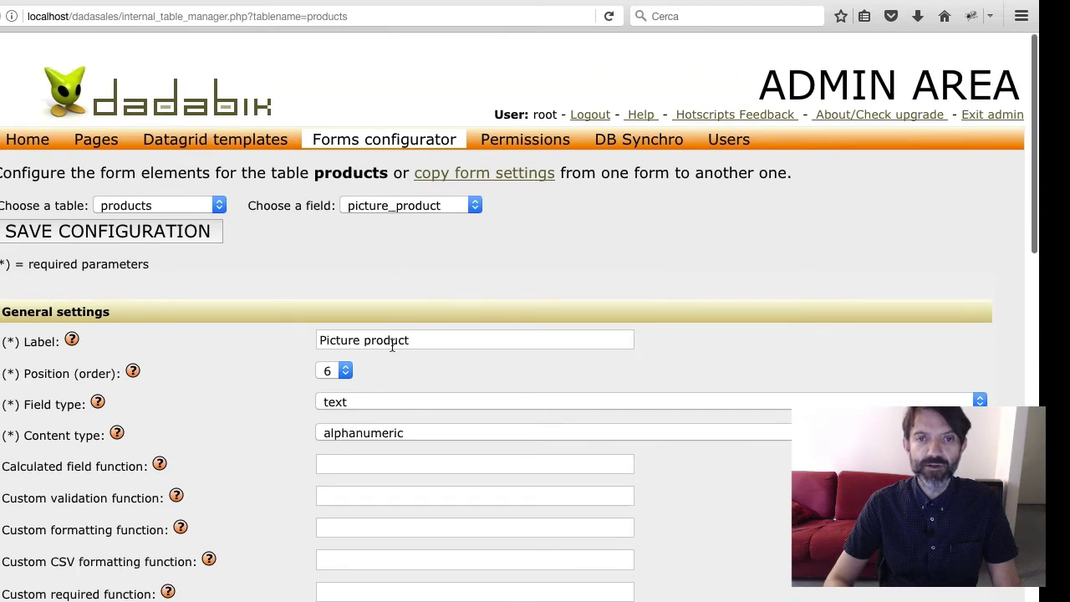
pyautogui.scroll(-2, 390, 339)
pyautogui.click(342, 283)
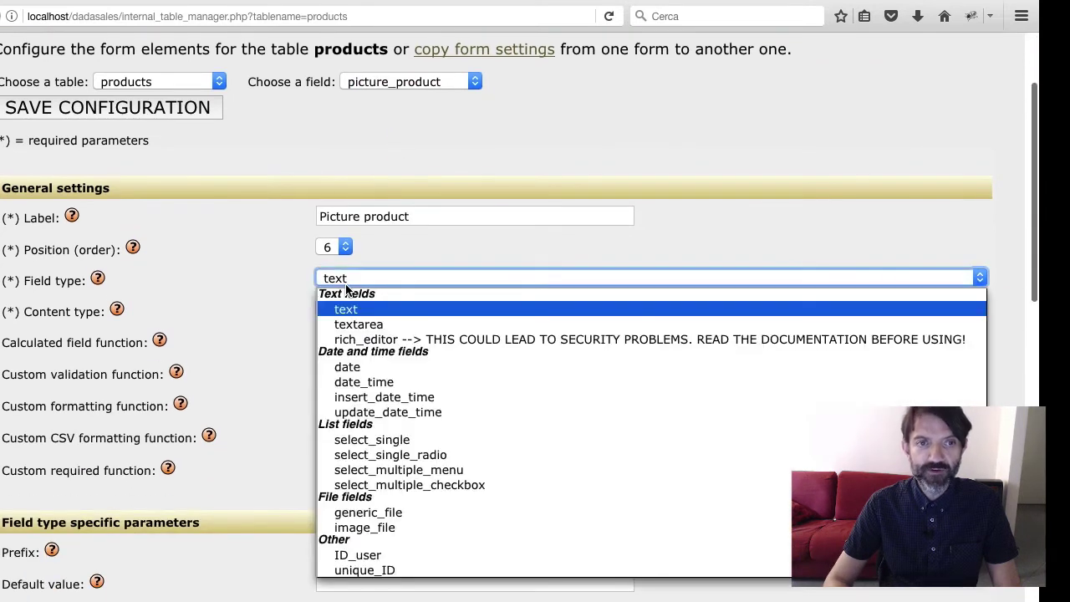
pyautogui.click(398, 525)
pyautogui.click(269, 318)
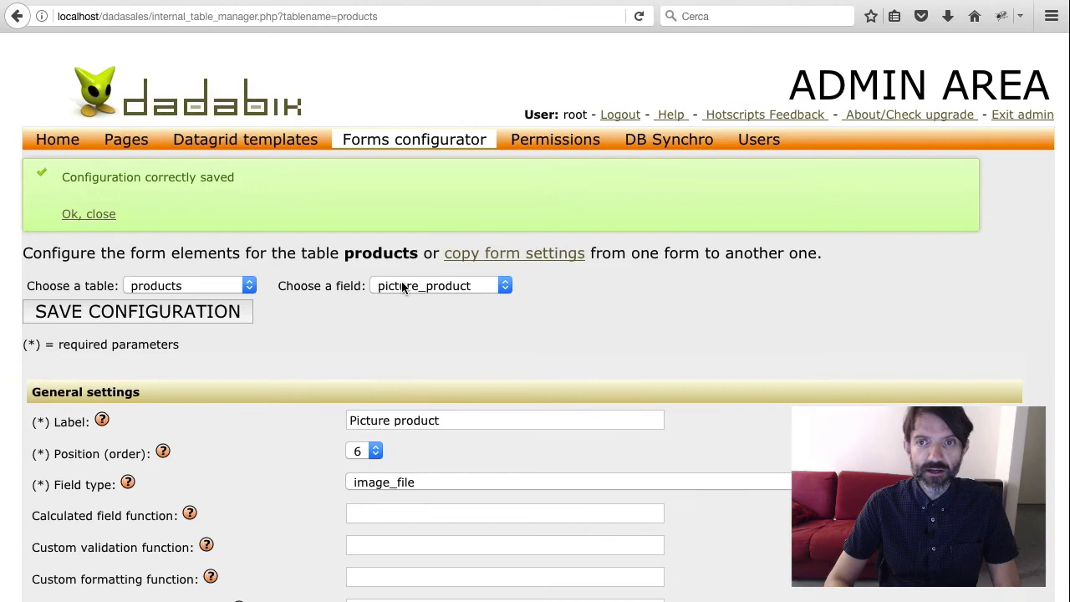
# Make categories_product a select_multiple_checkbox with options ~smartphones~computers~tablets~ and save
pyautogui.click(403, 286)
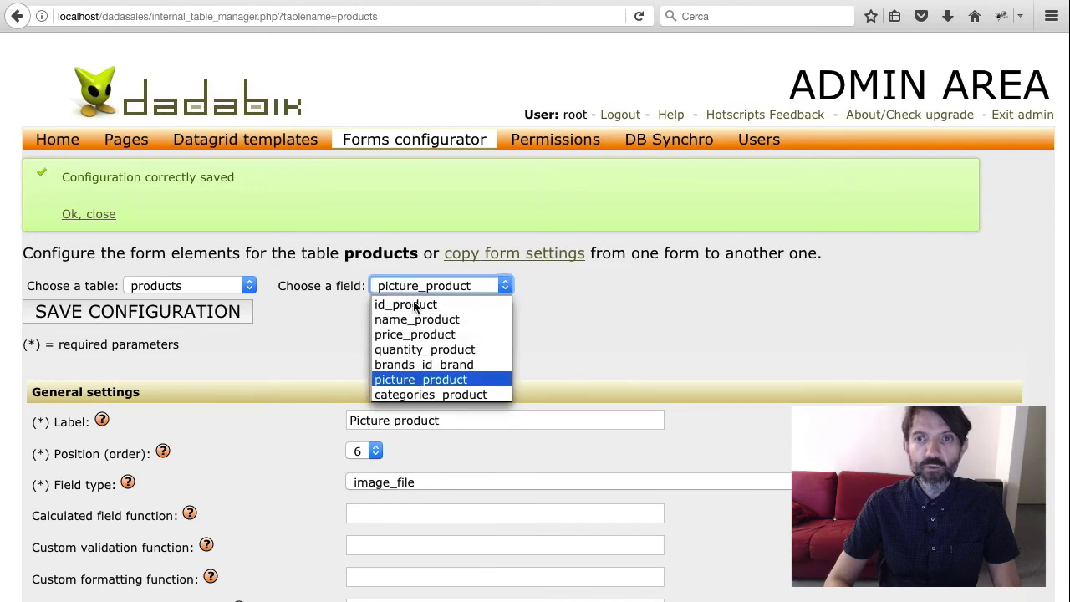
pyautogui.click(430, 390)
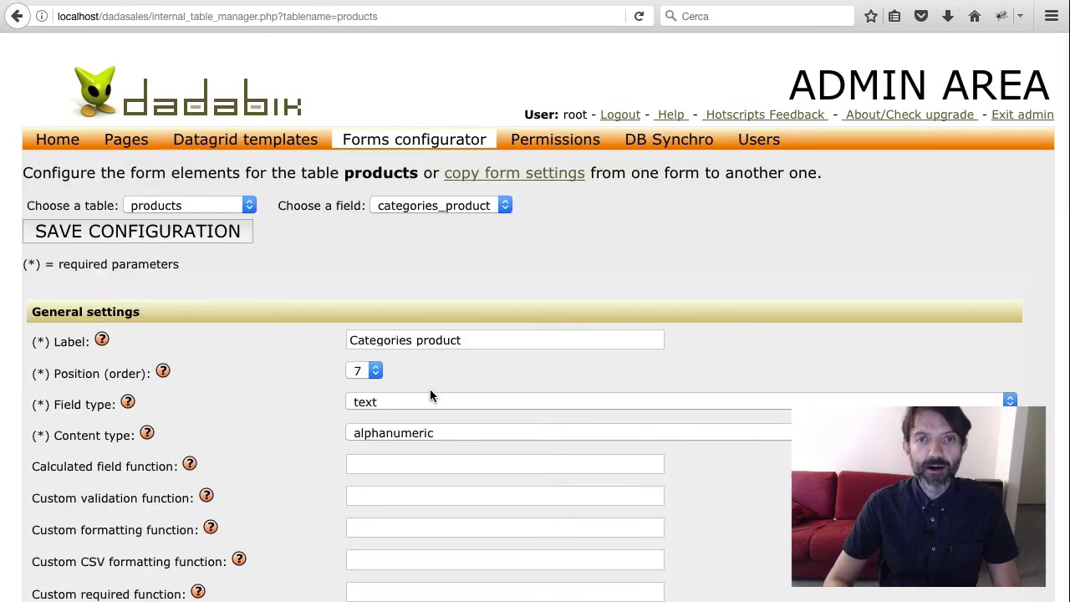
pyautogui.scroll(-3, 430, 393)
pyautogui.click(394, 282)
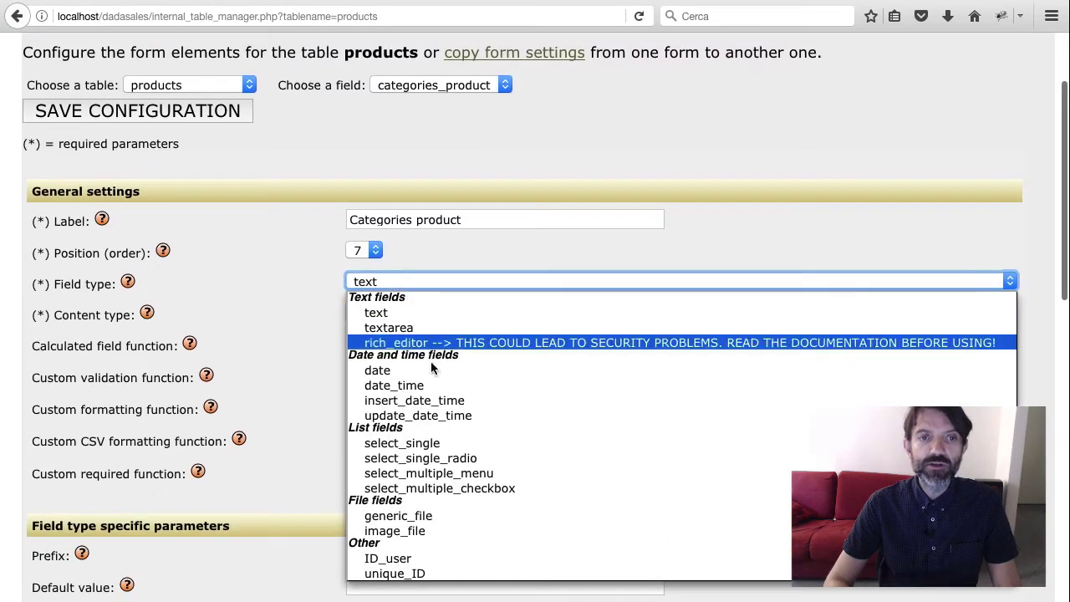
pyautogui.click(481, 489)
pyautogui.scroll(-2, 481, 490)
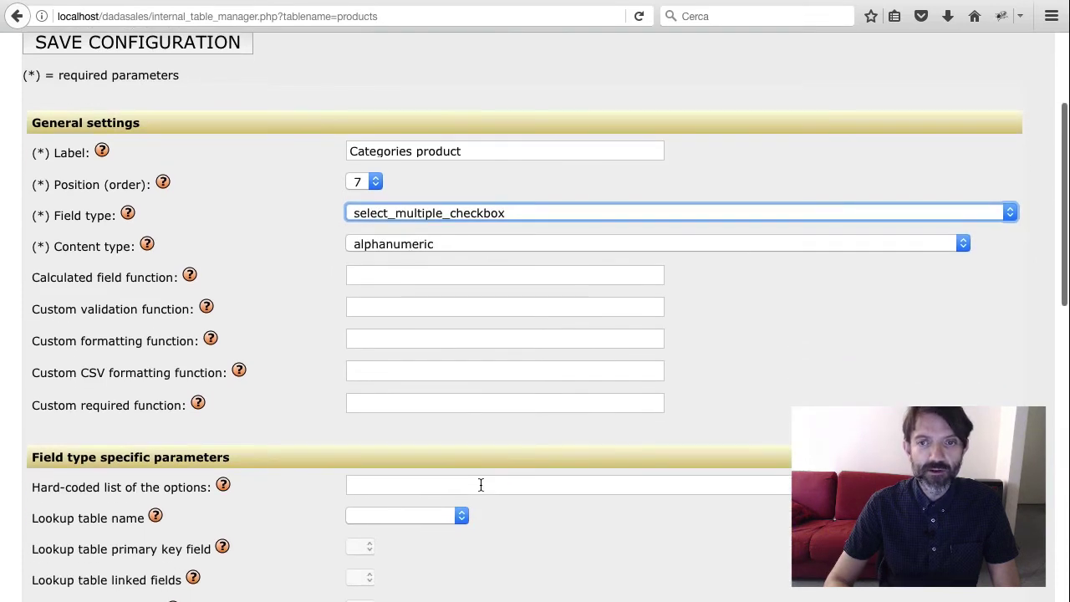
pyautogui.scroll(-3, 481, 489)
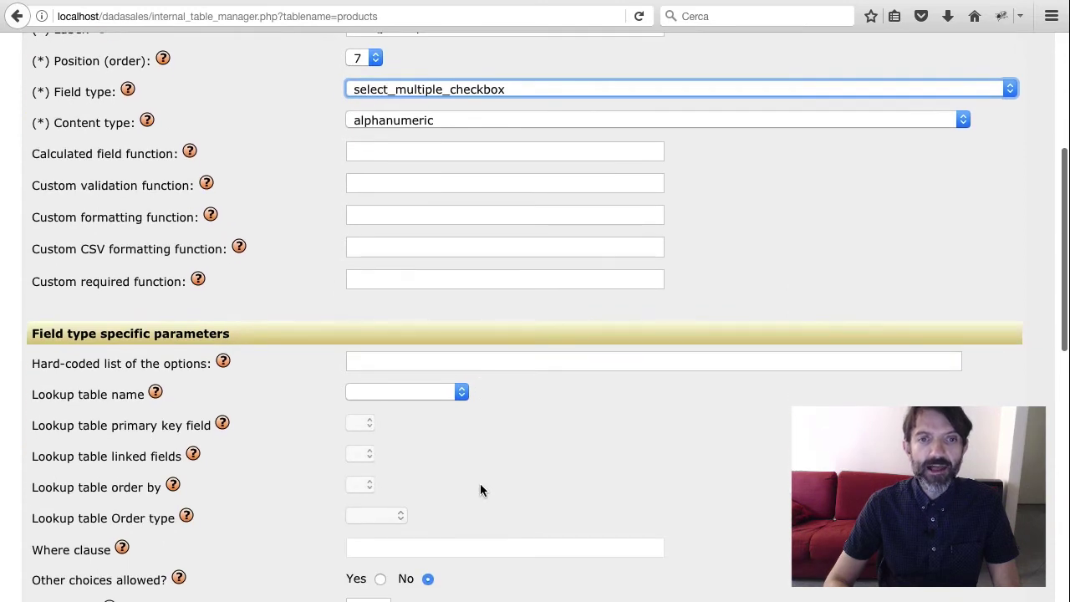
pyautogui.scroll(-2, 481, 490)
pyautogui.click(374, 284)
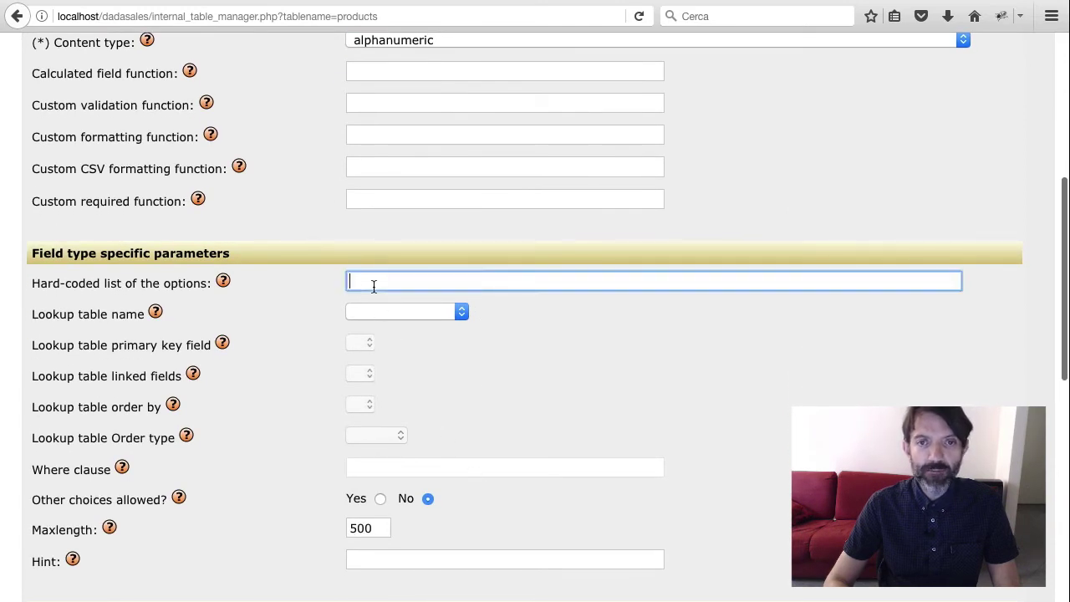
pyautogui.write('~s')
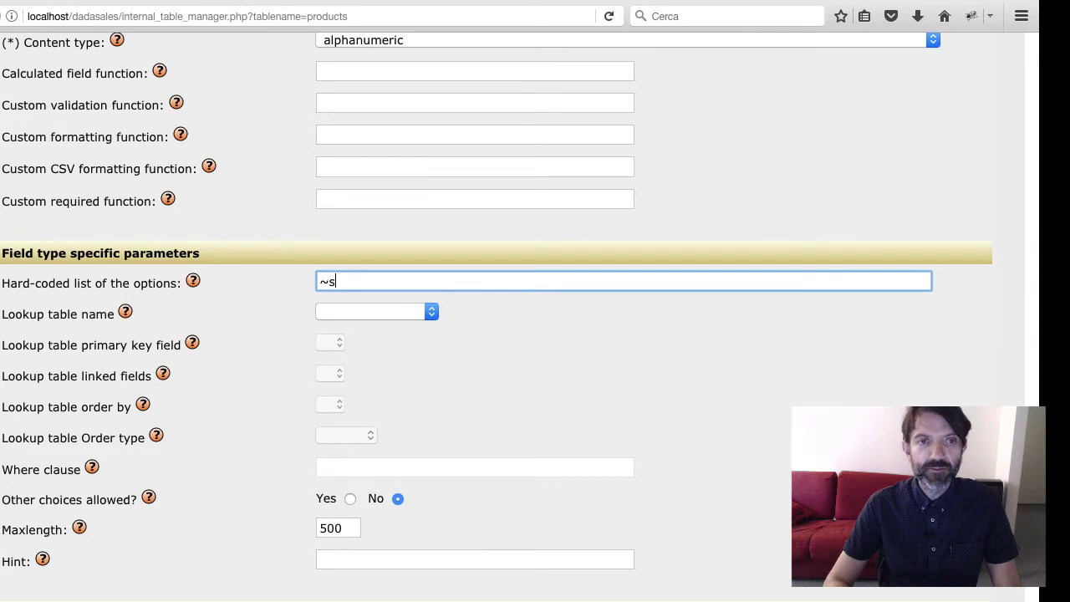
pyautogui.write('martphone')
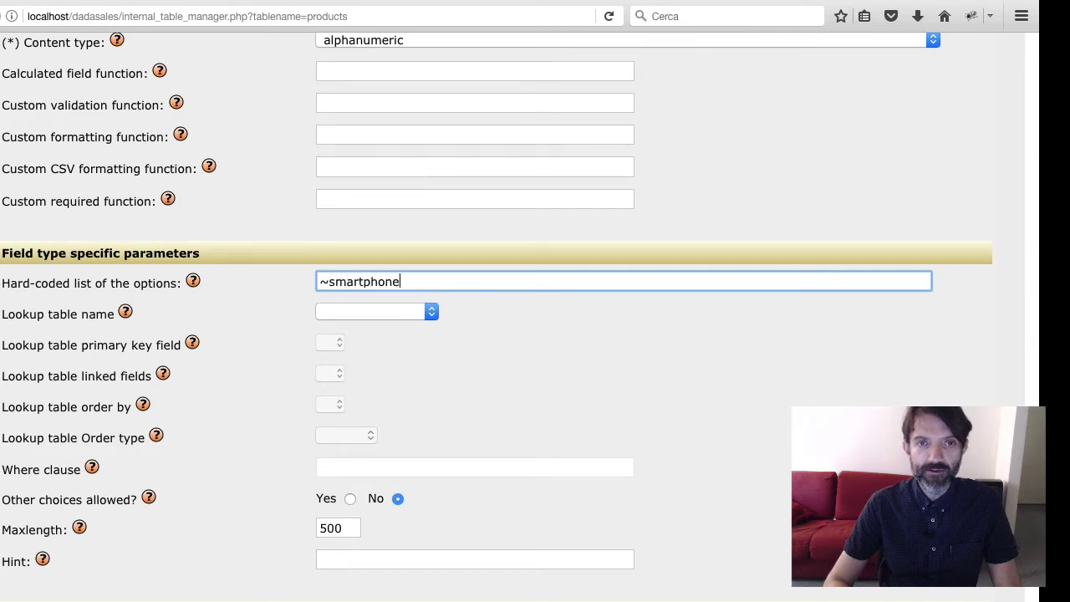
pyautogui.write('s~computers~')
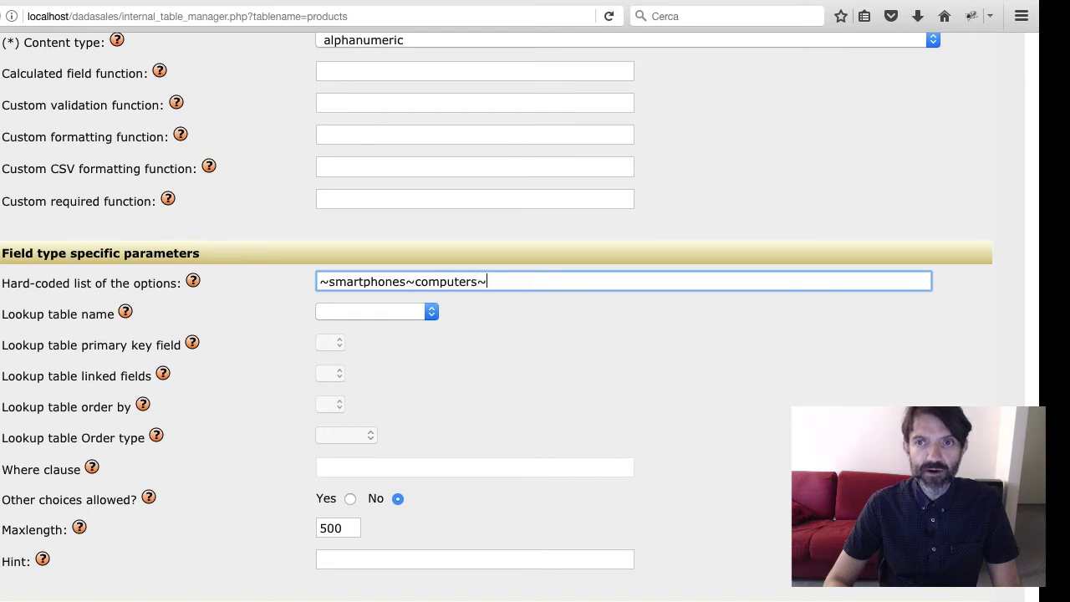
pyautogui.write('tablets')
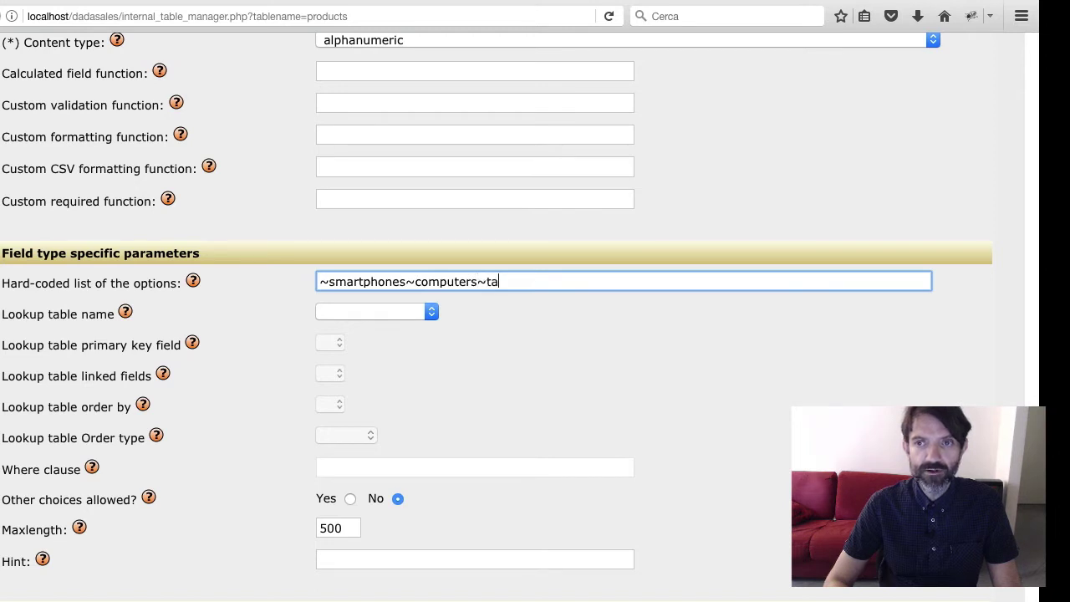
pyautogui.press('BackSpace')
pyautogui.write('ts~')
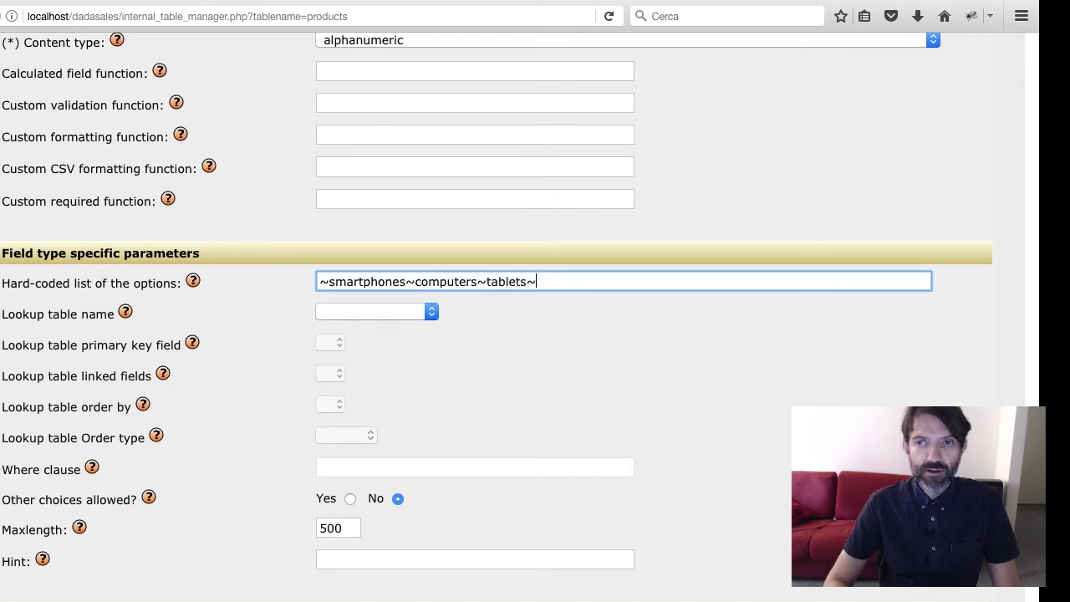
pyautogui.press('Return')
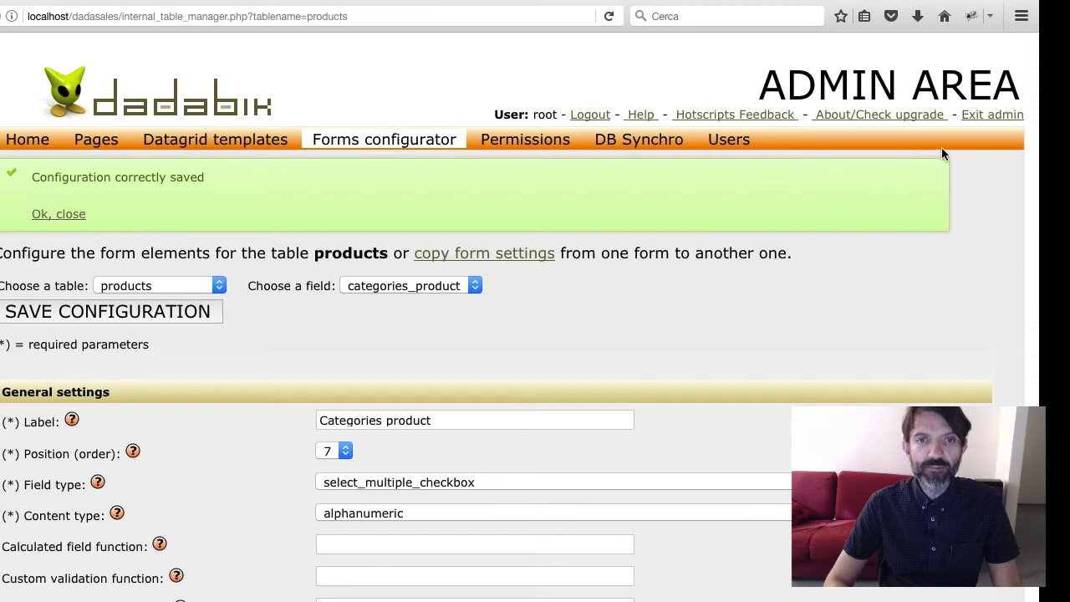
# Exit admin and open the products Create new form, scrolling to the picture and category fields
pyautogui.click(991, 119)
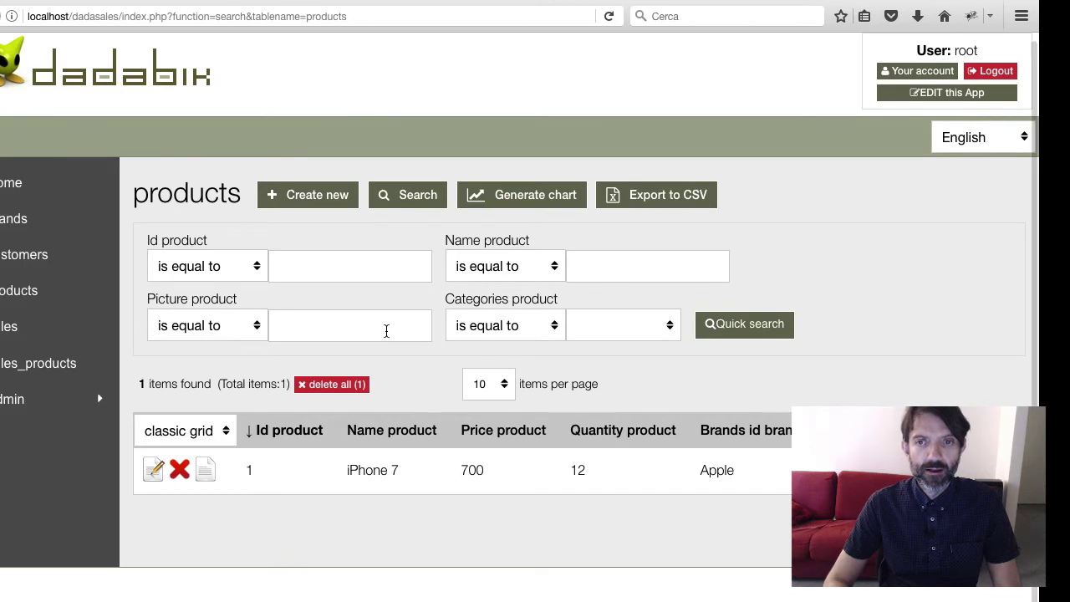
pyautogui.click(288, 196)
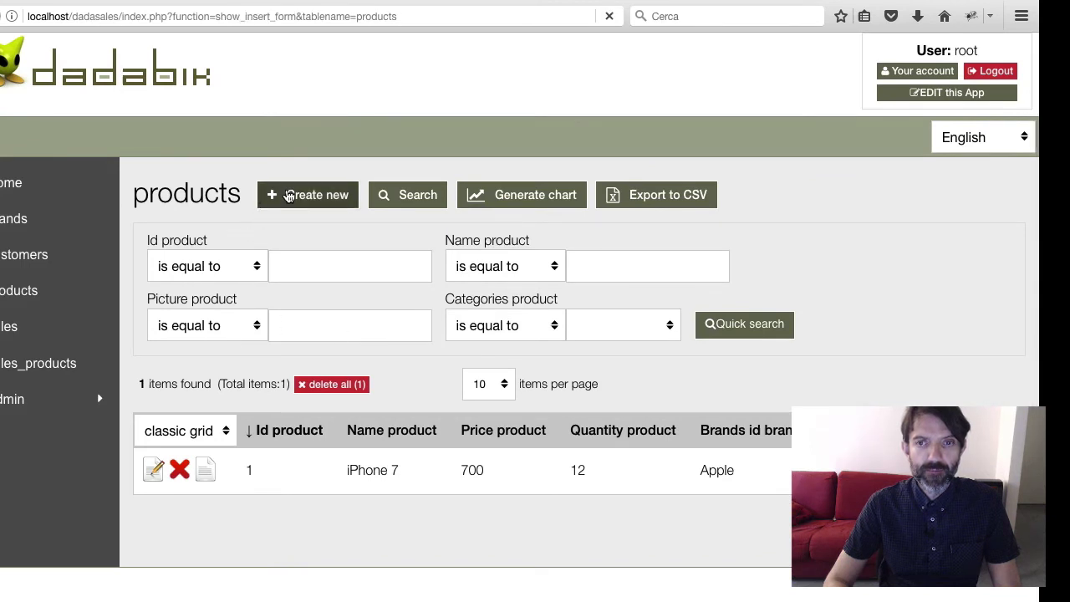
pyautogui.scroll(-3, 226, 334)
pyautogui.scroll(-1, 220, 346)
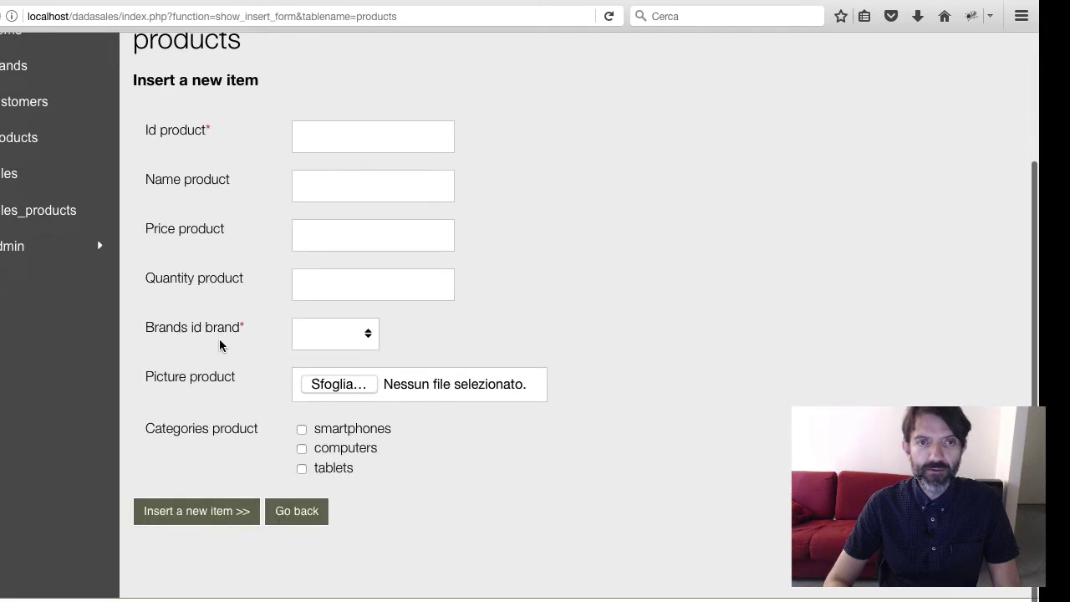
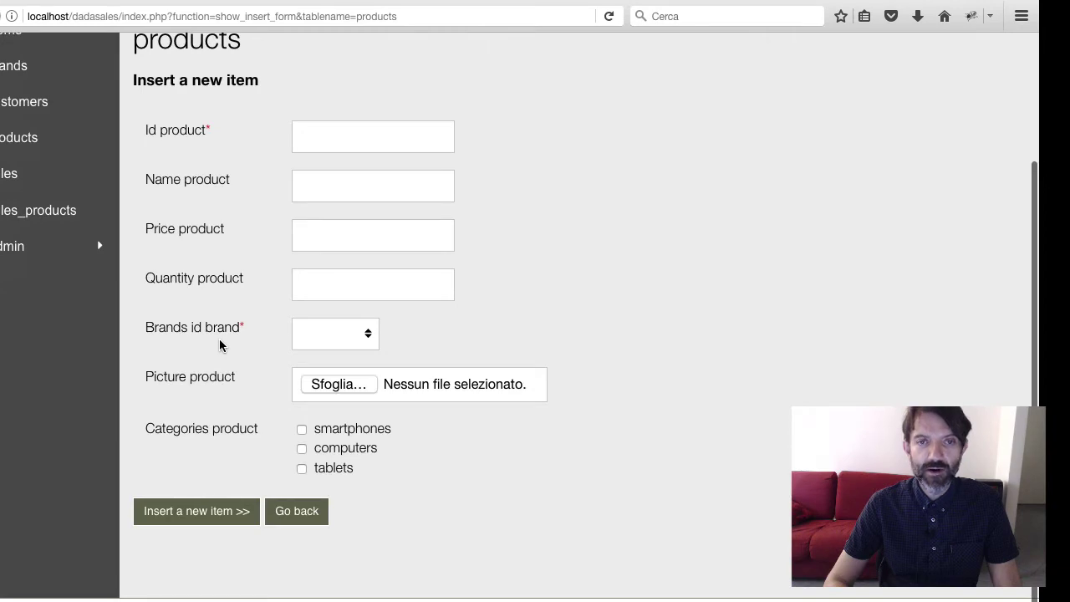
# Leave the products insert form, skipping the picture upload, and enter the Admin Area via EDIT this App
pyautogui.scroll(2, 222, 345)
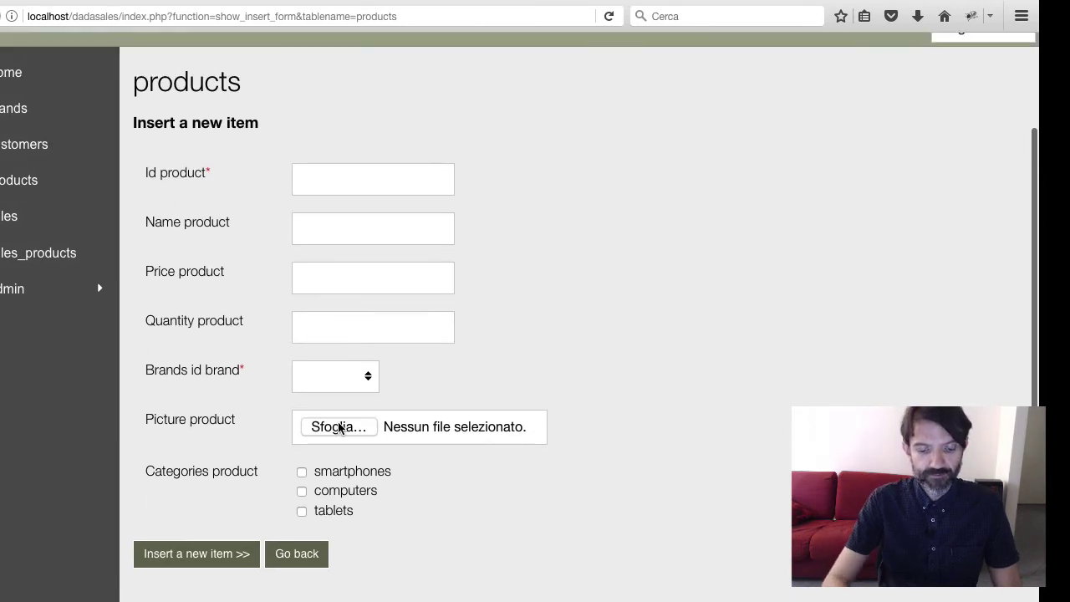
pyautogui.click(339, 427)
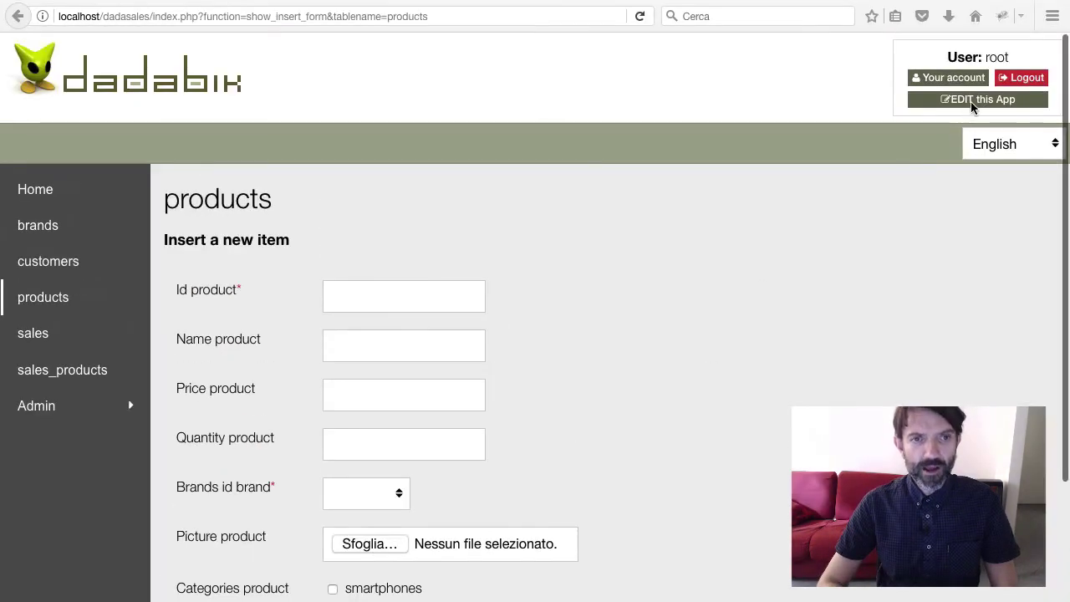
pyautogui.click(977, 99)
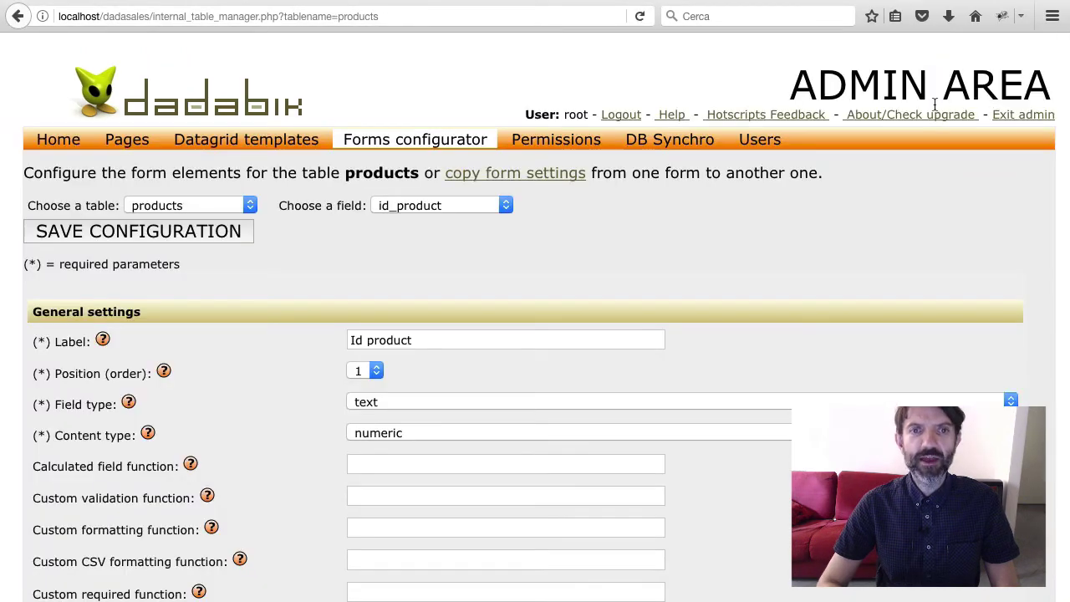
# Synchronise the sales table to add status_sale and owner_sale, then go to the sales Permissions page
pyautogui.click(672, 138)
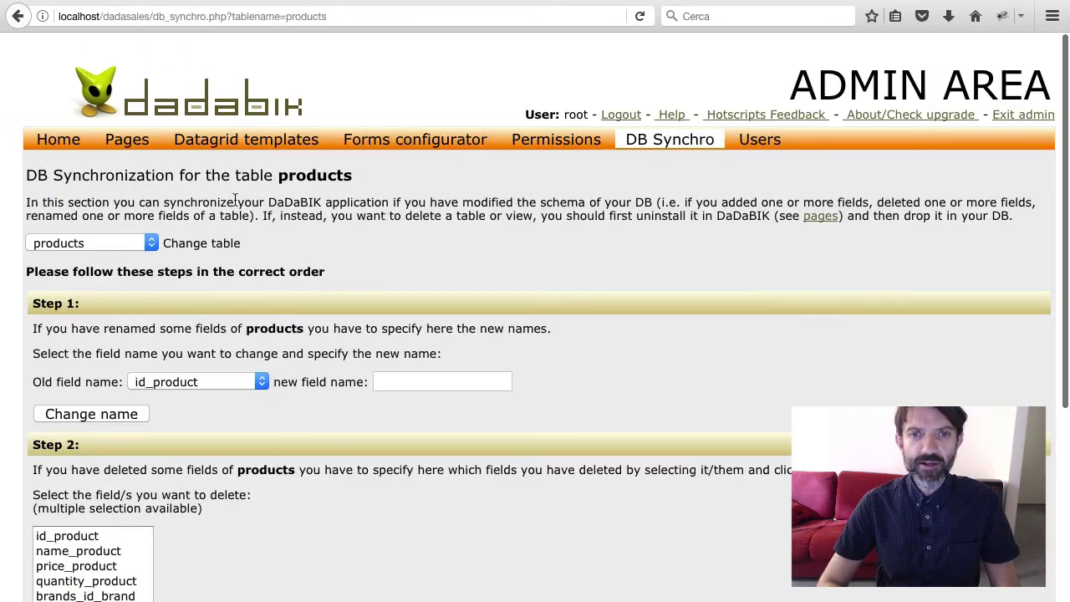
pyautogui.click(147, 243)
pyautogui.click(50, 306)
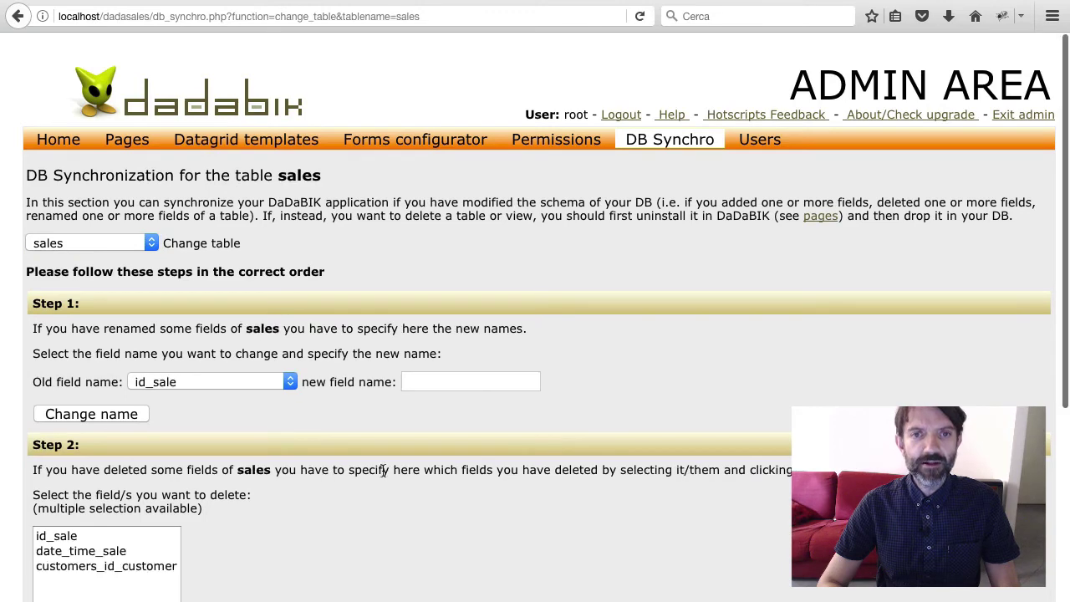
pyautogui.scroll(-8, 107, 475)
pyautogui.click(66, 453)
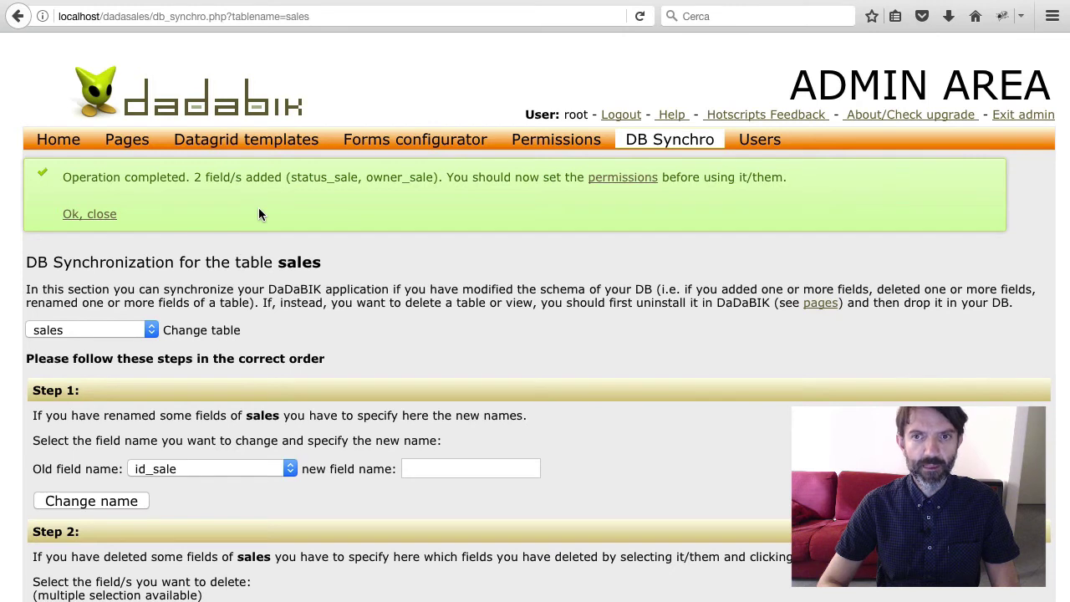
pyautogui.click(603, 181)
pyautogui.click(406, 201)
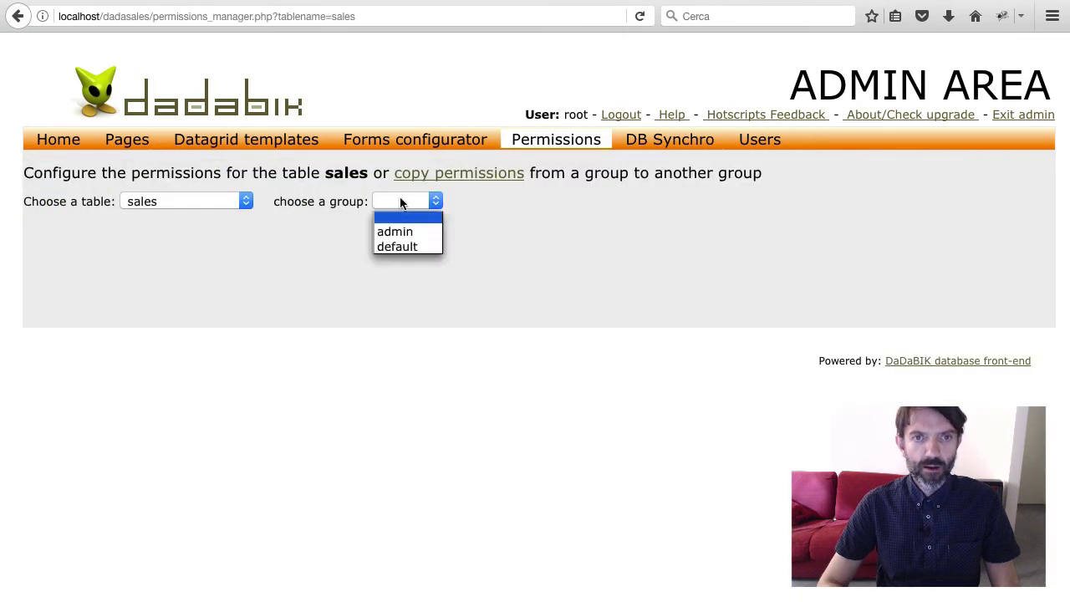
# Give admin full rights on status_sale and owner_sale, with owner_sale create No and edit 'Yes but disabled'
pyautogui.click(403, 233)
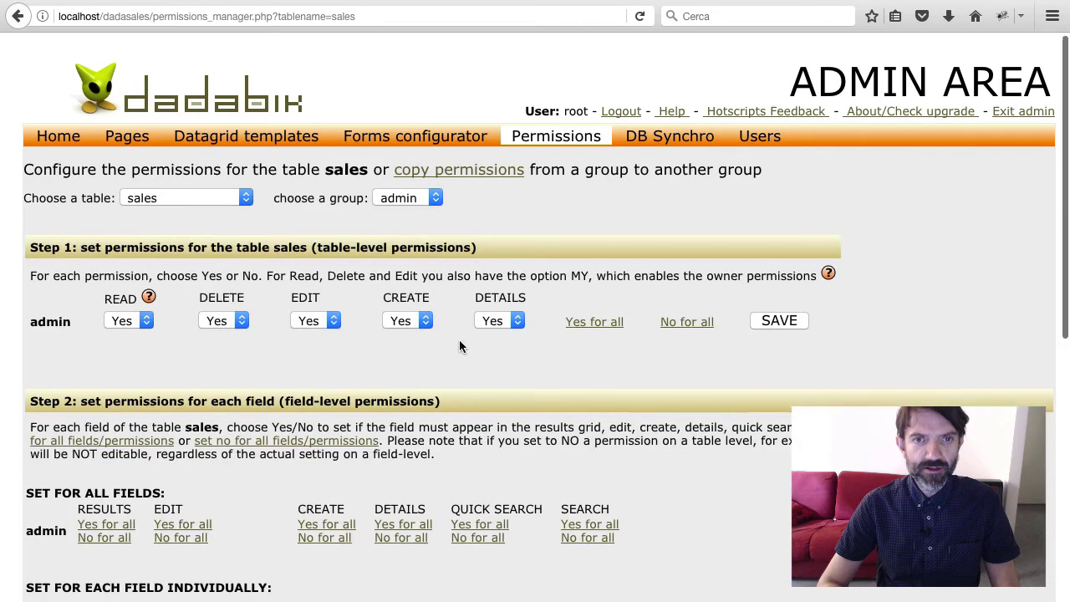
pyautogui.scroll(-3, 460, 345)
pyautogui.scroll(-10, 460, 344)
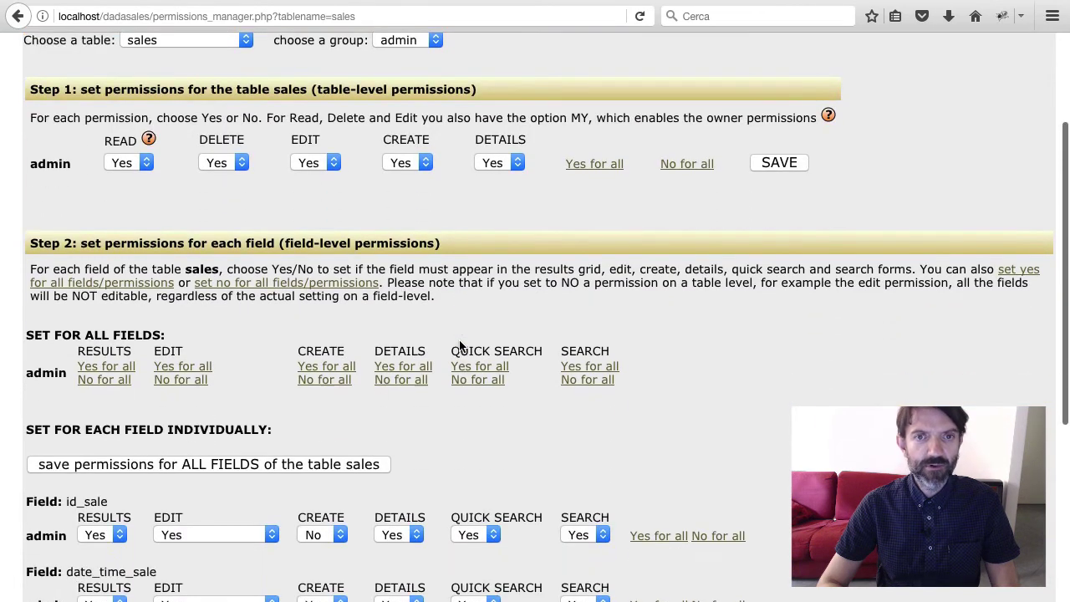
pyautogui.scroll(3, 459, 341)
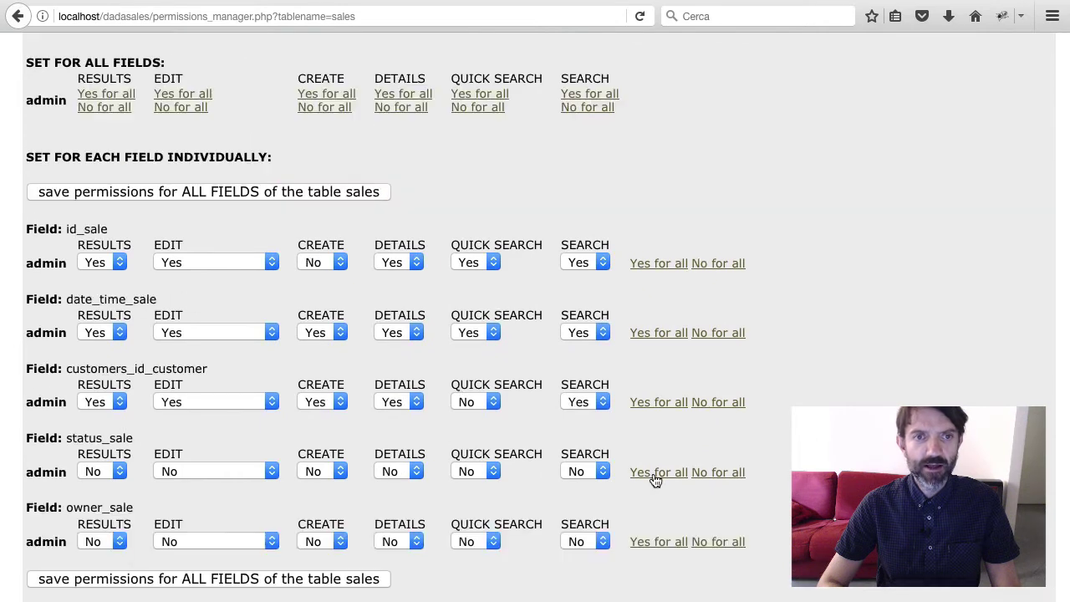
pyautogui.click(659, 472)
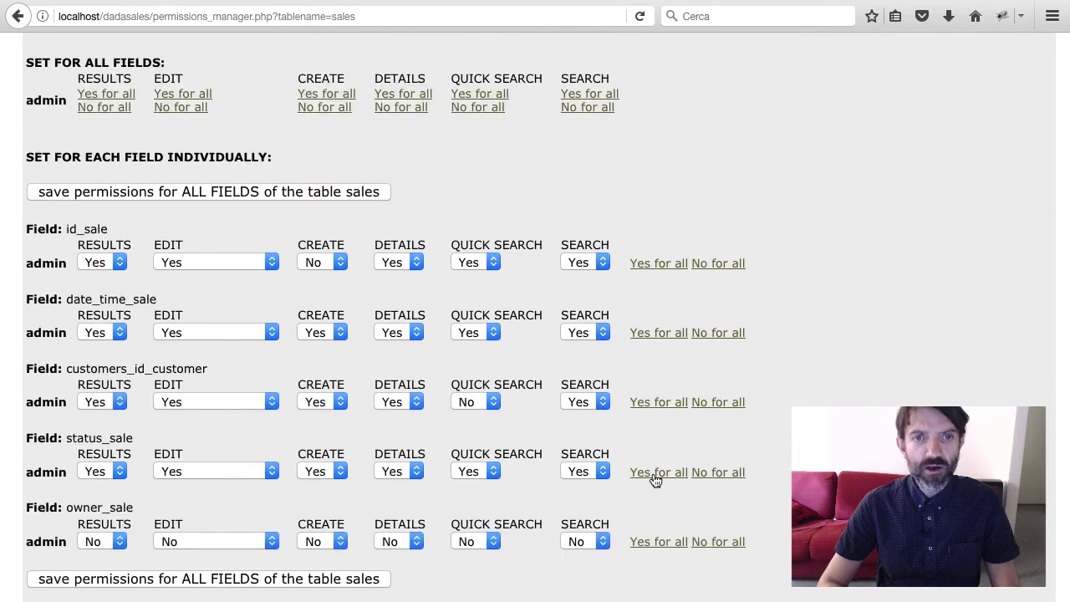
pyautogui.click(661, 545)
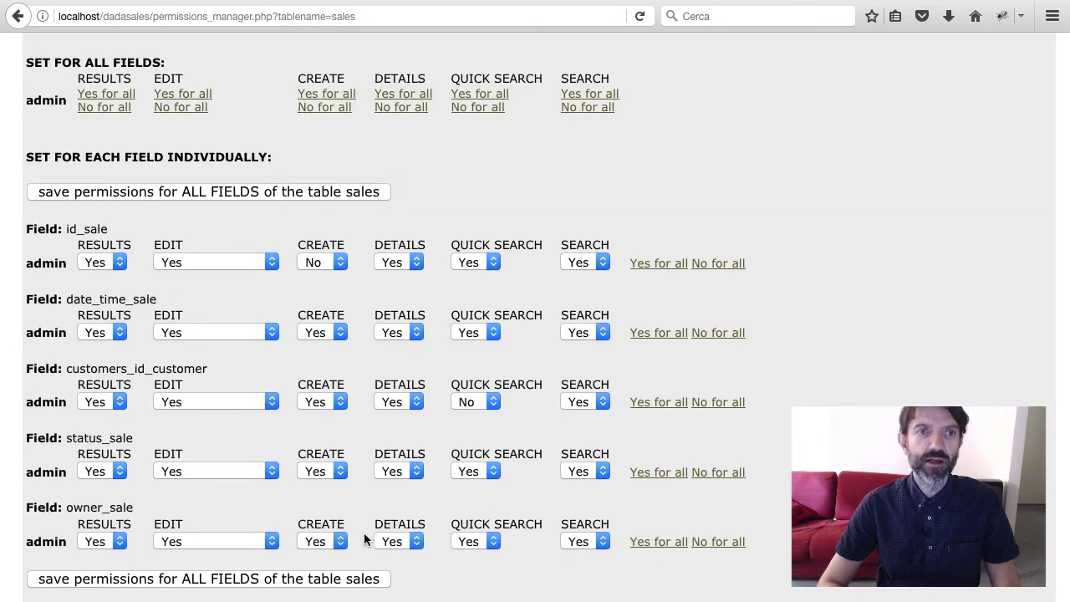
pyautogui.click(322, 542)
pyautogui.click(326, 560)
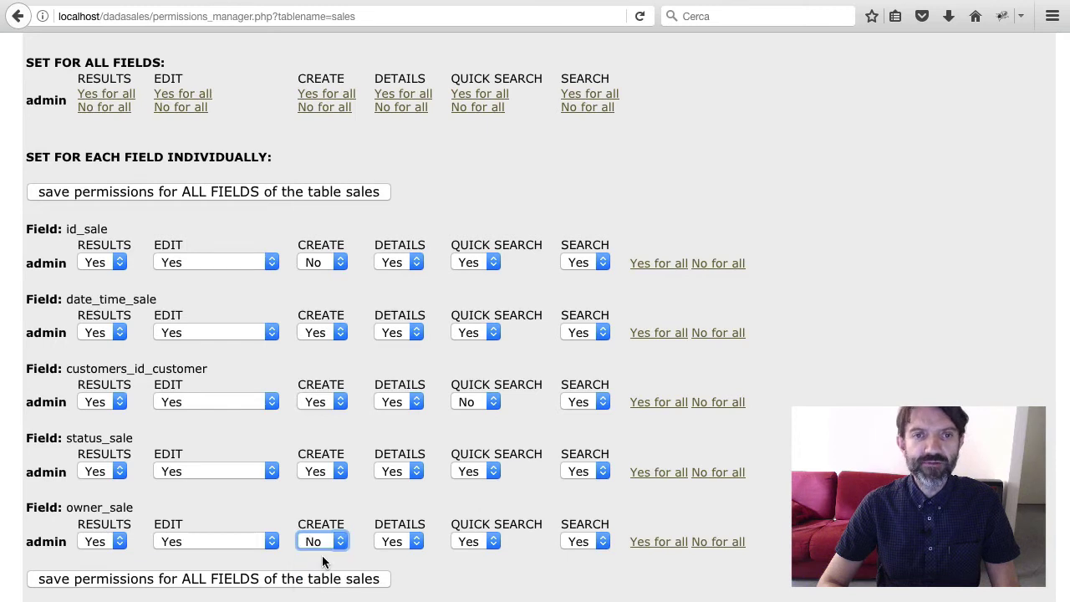
pyautogui.click(254, 541)
pyautogui.click(240, 589)
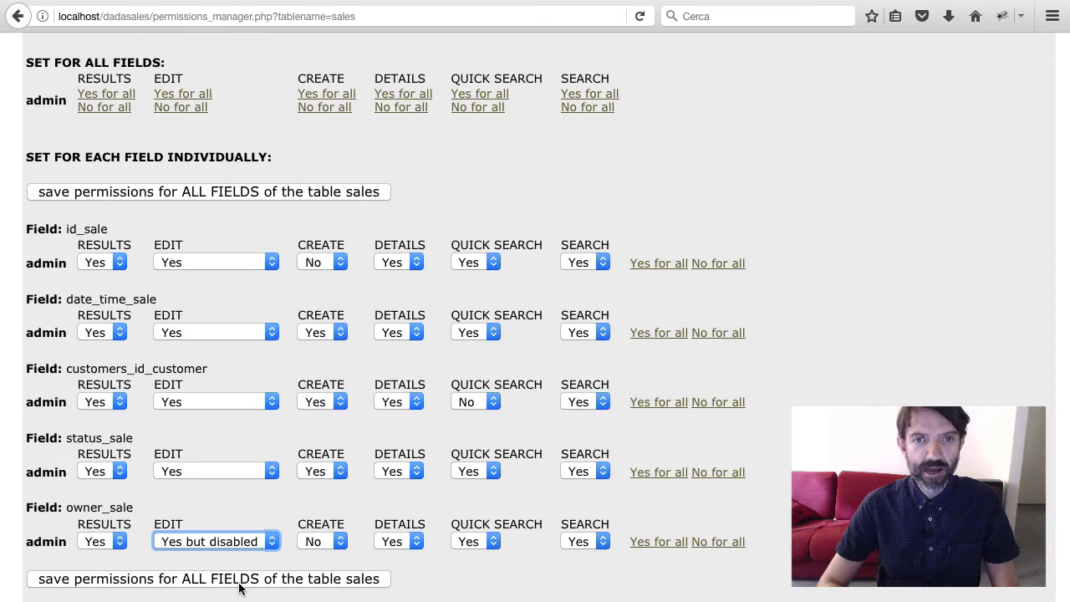
pyautogui.click(315, 583)
# Give the default group the same rights: full on status_sale, owner_sale create No and edit 'Yes but disabled'
pyautogui.click(405, 281)
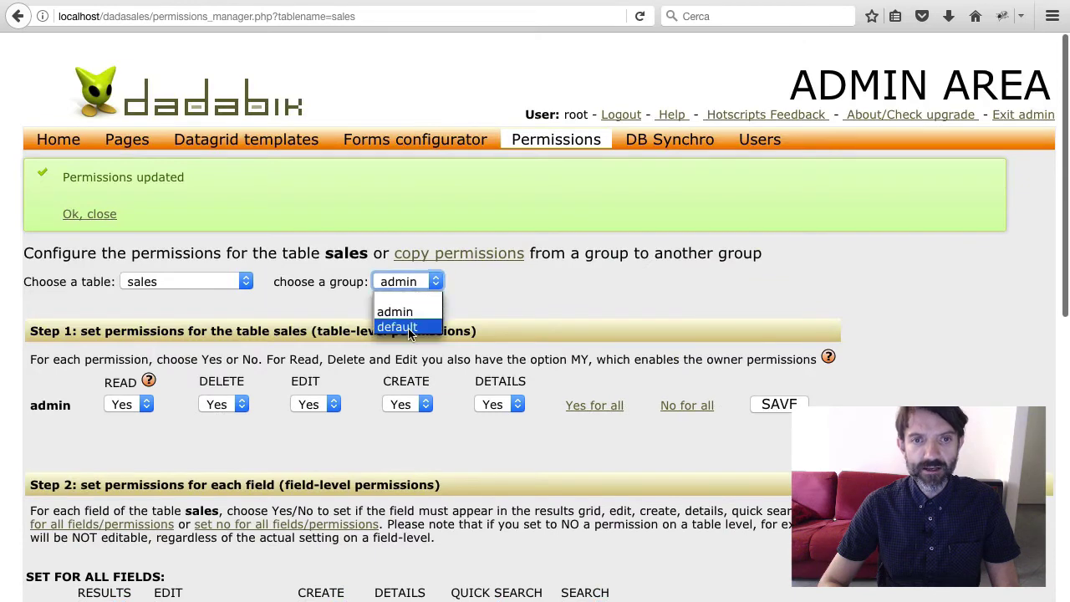
pyautogui.click(408, 327)
pyautogui.scroll(-10, 414, 372)
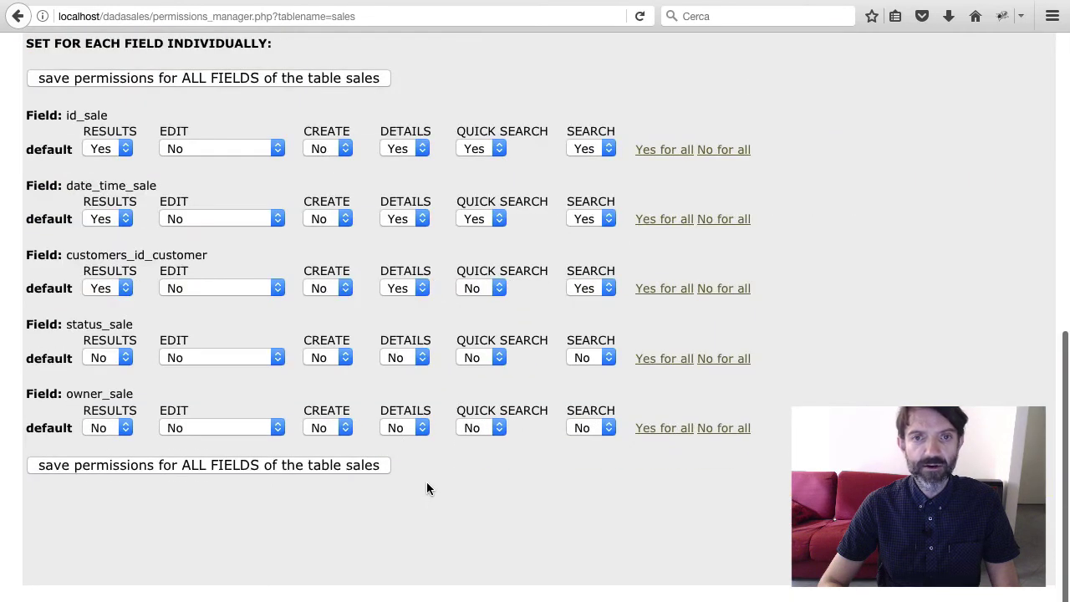
pyautogui.click(669, 366)
pyautogui.click(664, 429)
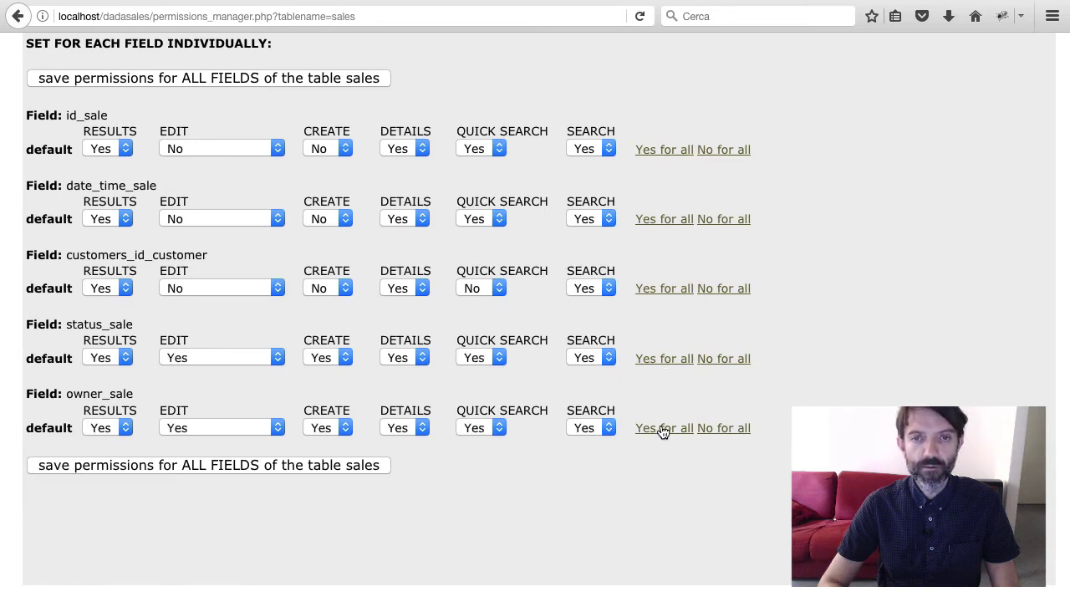
pyautogui.click(327, 427)
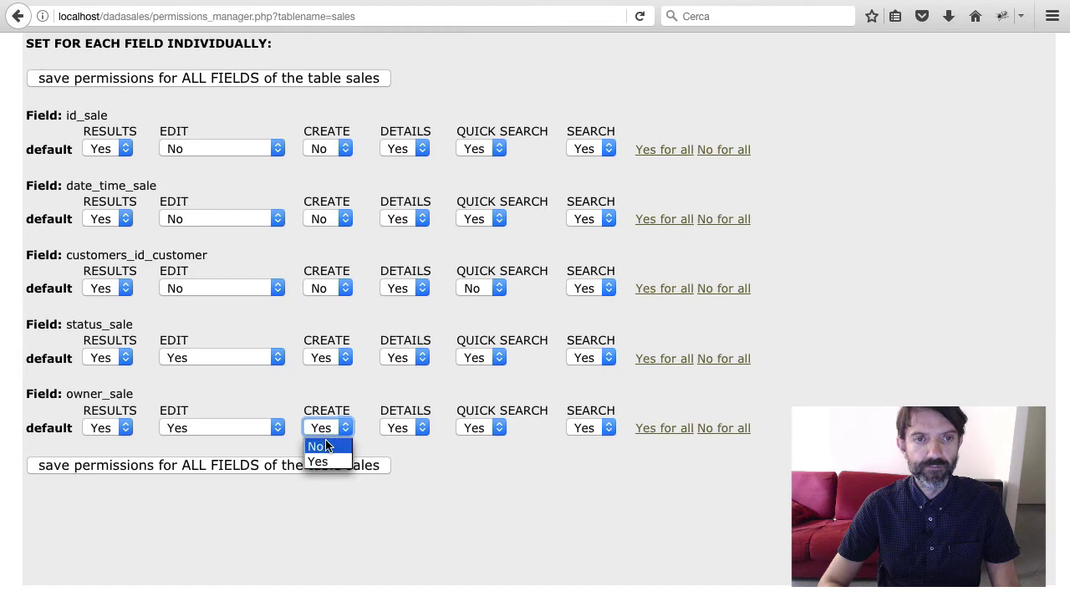
pyautogui.click(328, 445)
pyautogui.click(247, 430)
pyautogui.click(235, 477)
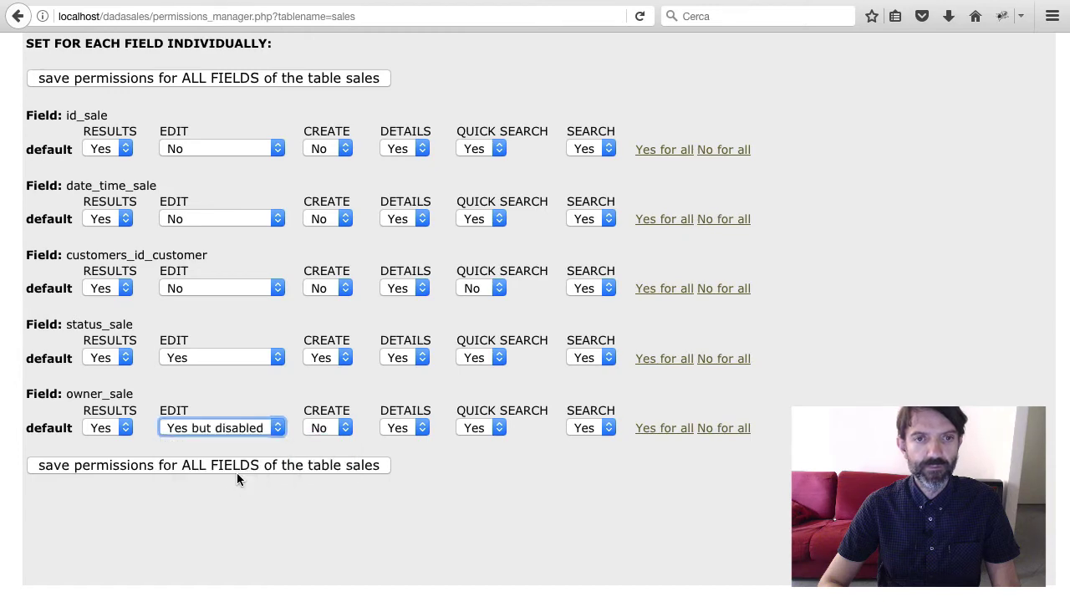
pyautogui.click(285, 465)
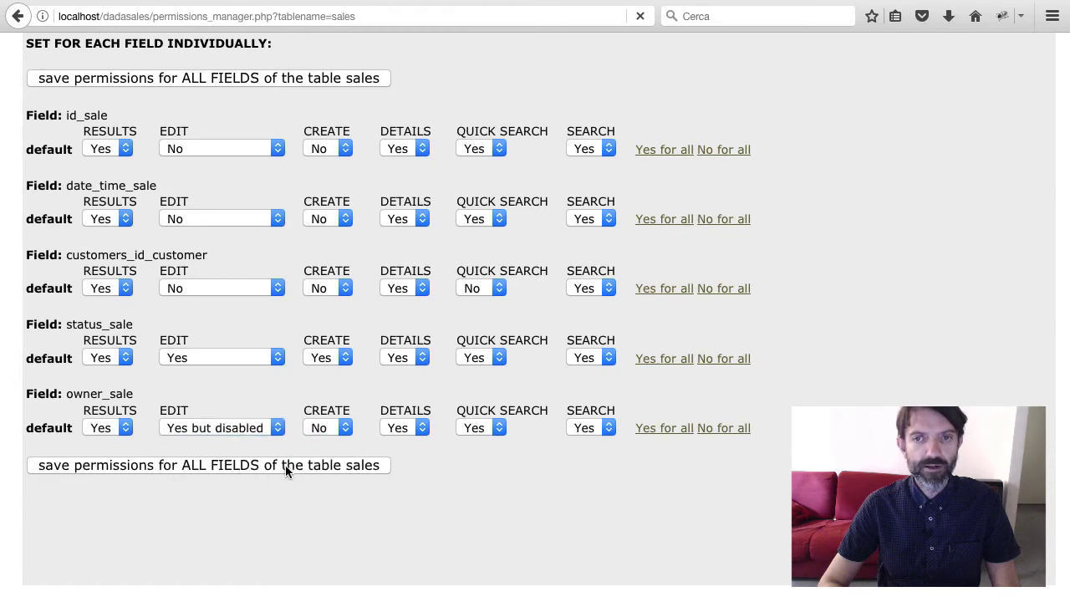
pyautogui.click(424, 144)
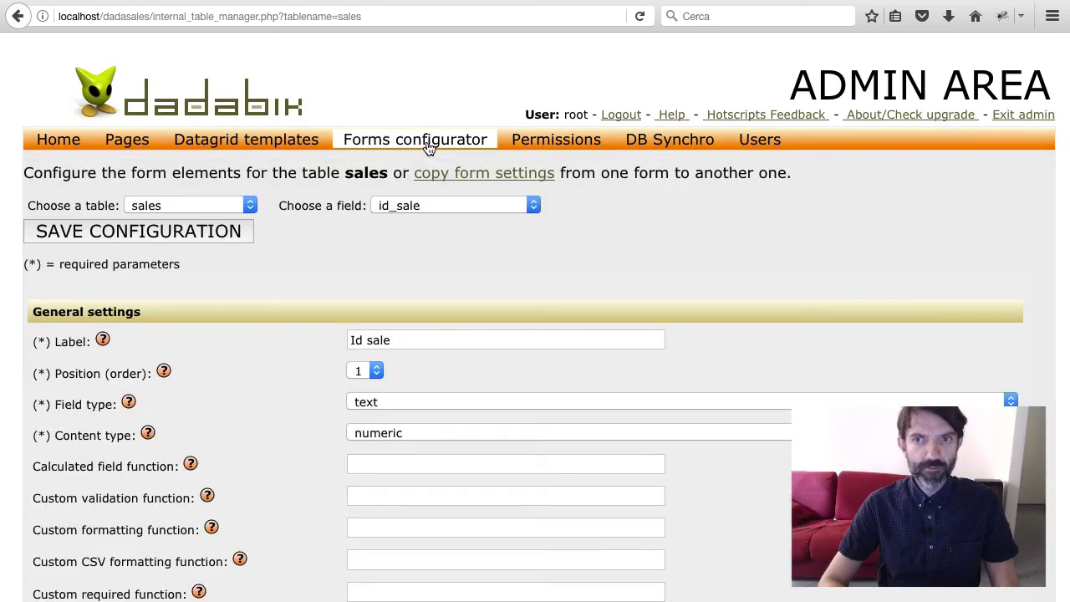
# Set owner_sale's field type to store the logged-in user's ID and save it
pyautogui.click(405, 208)
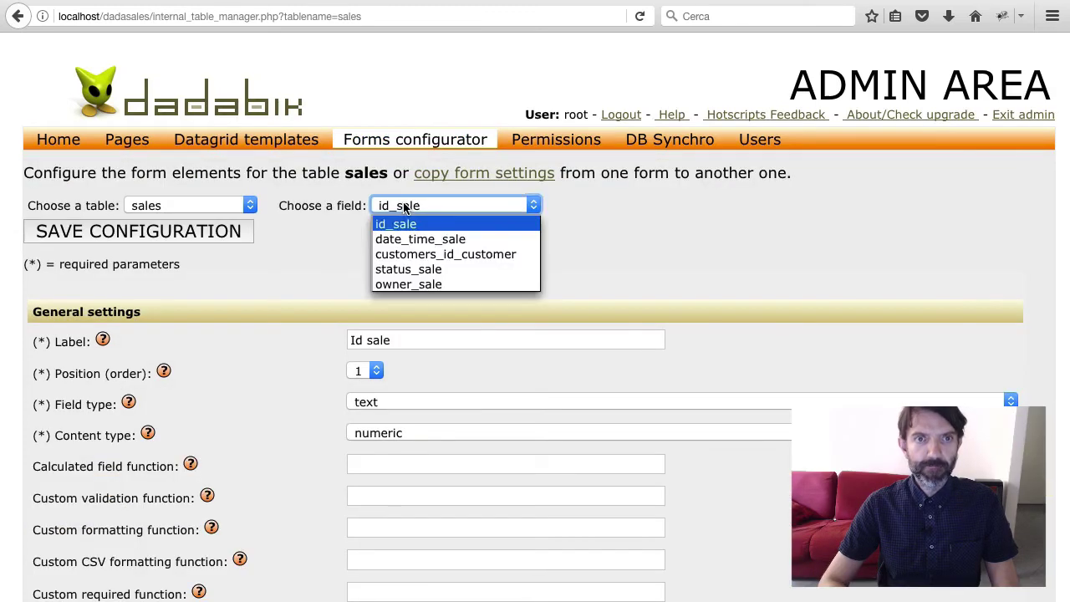
pyautogui.click(413, 285)
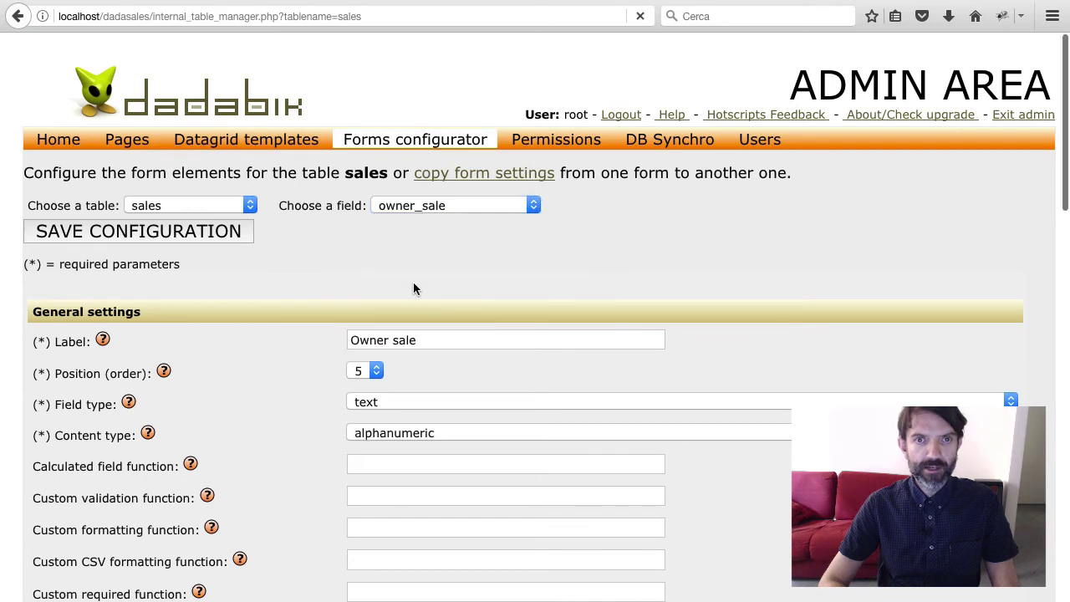
pyautogui.scroll(-3, 413, 289)
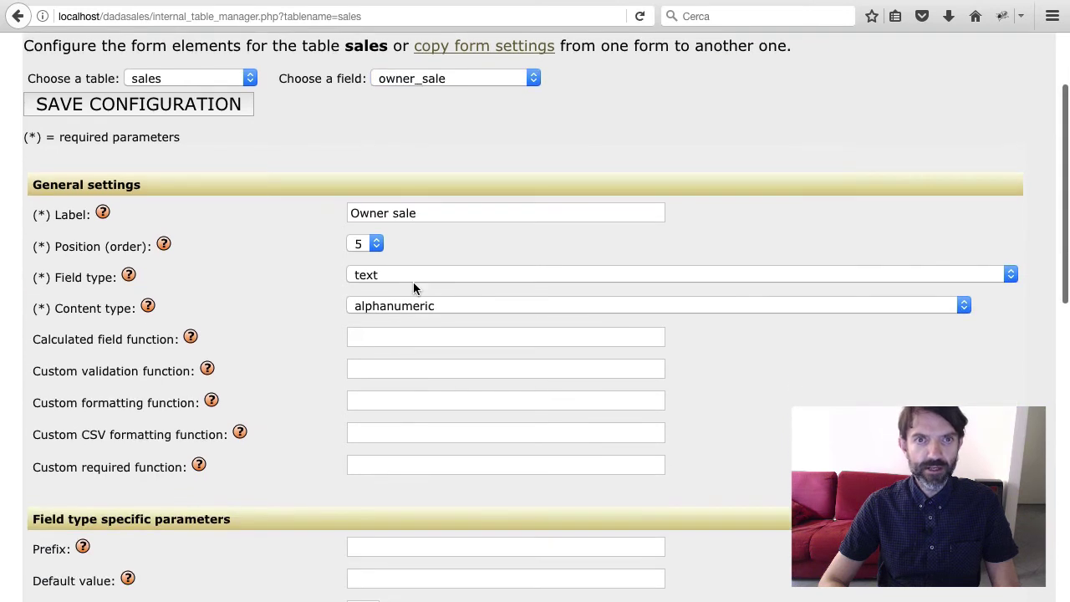
pyautogui.click(444, 274)
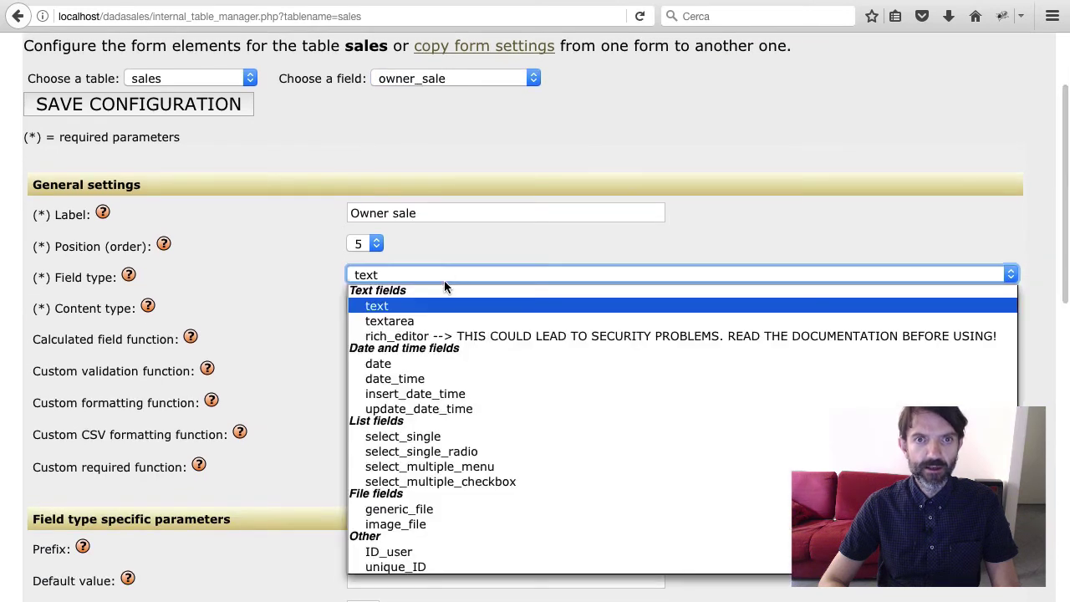
pyautogui.click(396, 552)
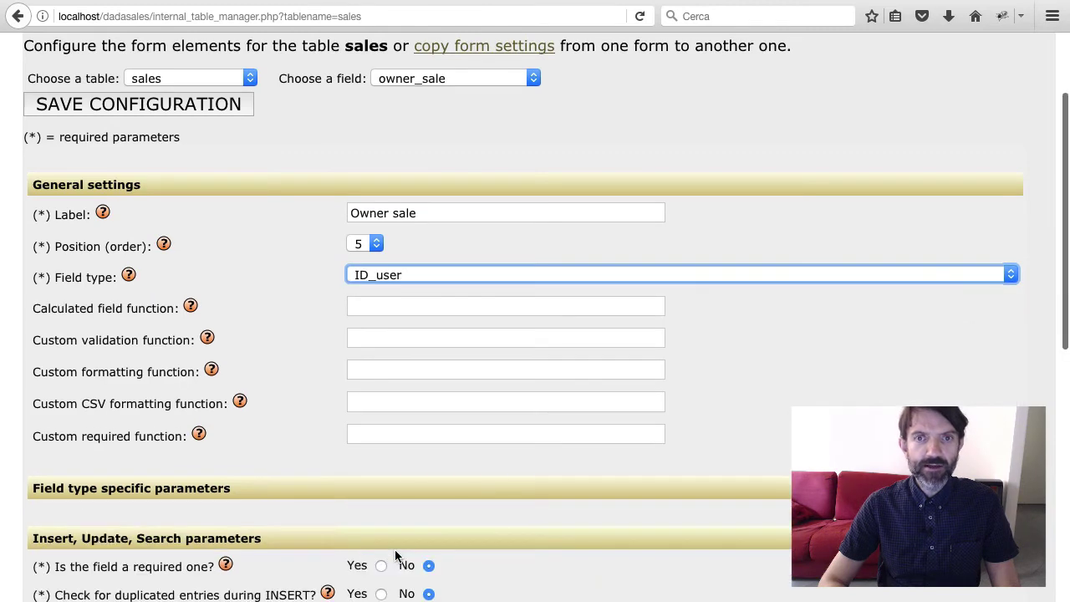
pyautogui.click(383, 306)
pyautogui.press('Return')
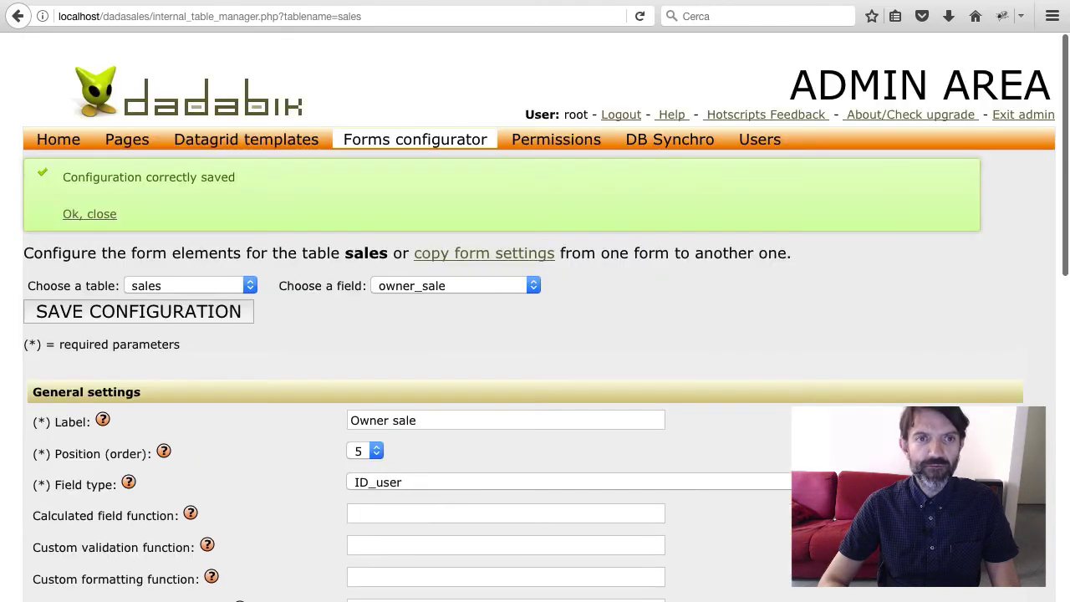
# Make status_sale a select_single field with hard-coded options ~Order~Quote~ and save
pyautogui.click(422, 285)
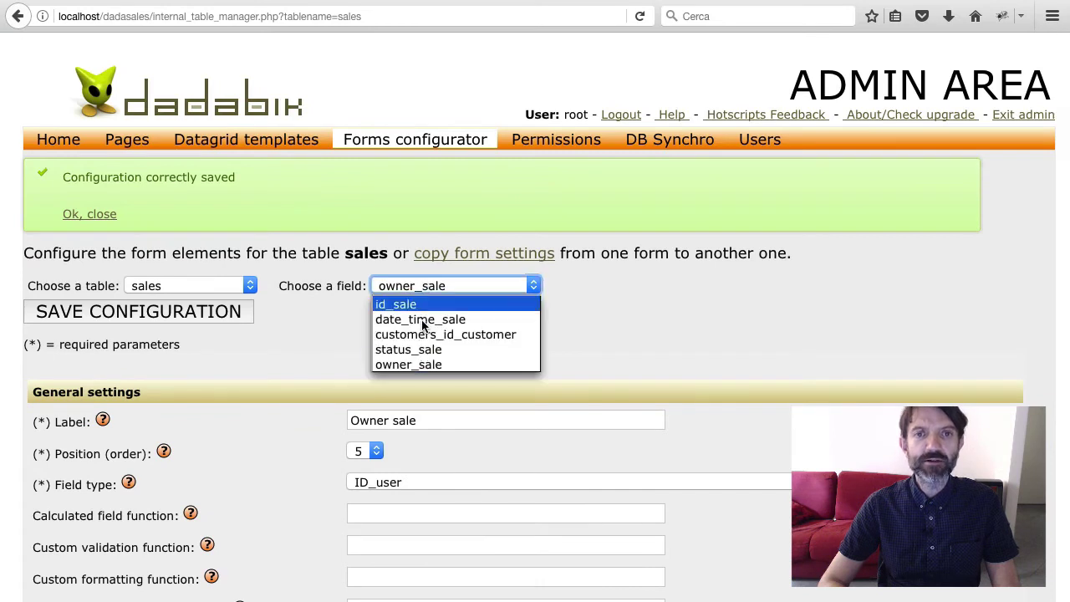
pyautogui.click(415, 349)
pyautogui.scroll(-5, 415, 355)
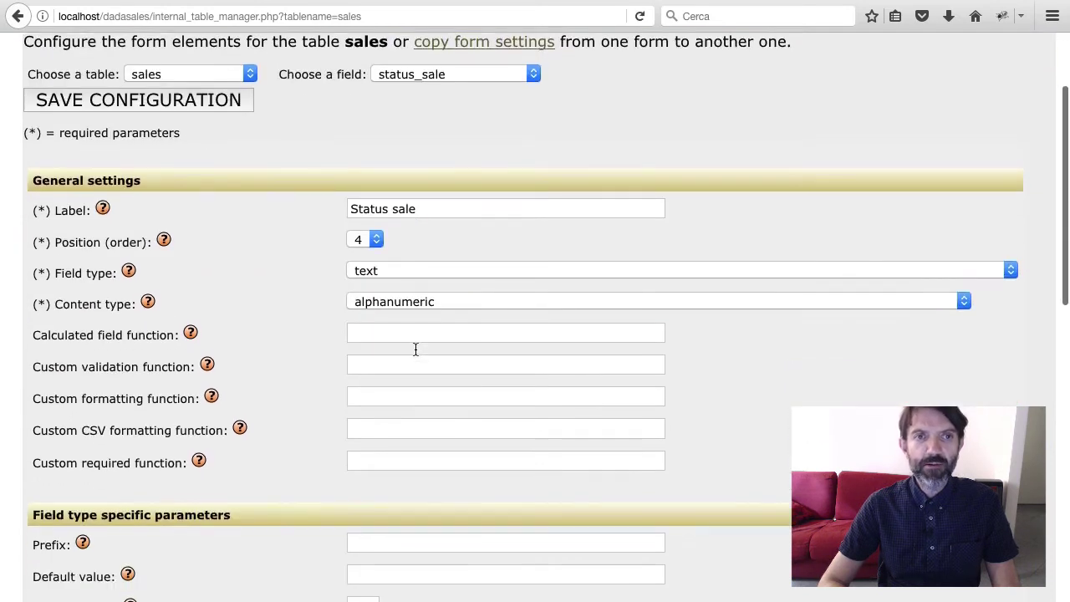
pyautogui.scroll(-1, 415, 354)
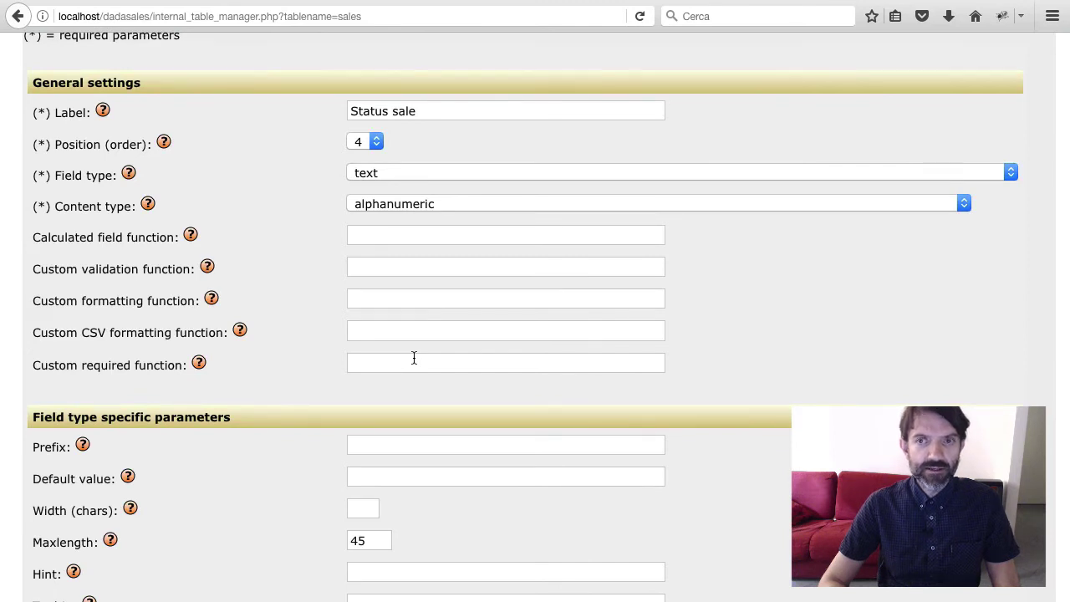
pyautogui.scroll(-1, 414, 358)
pyautogui.click(368, 144)
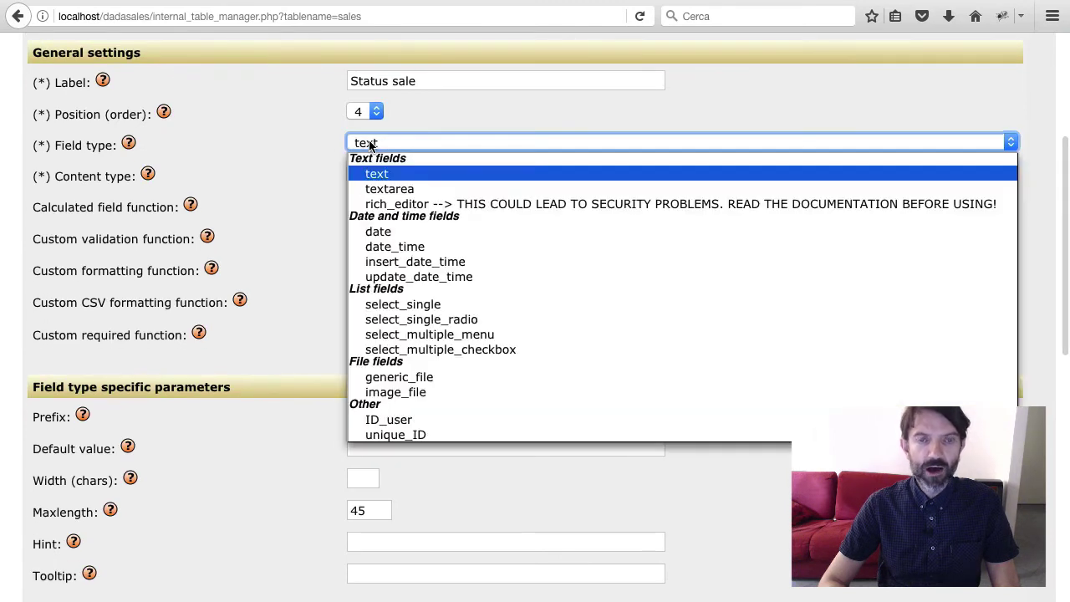
pyautogui.click(410, 305)
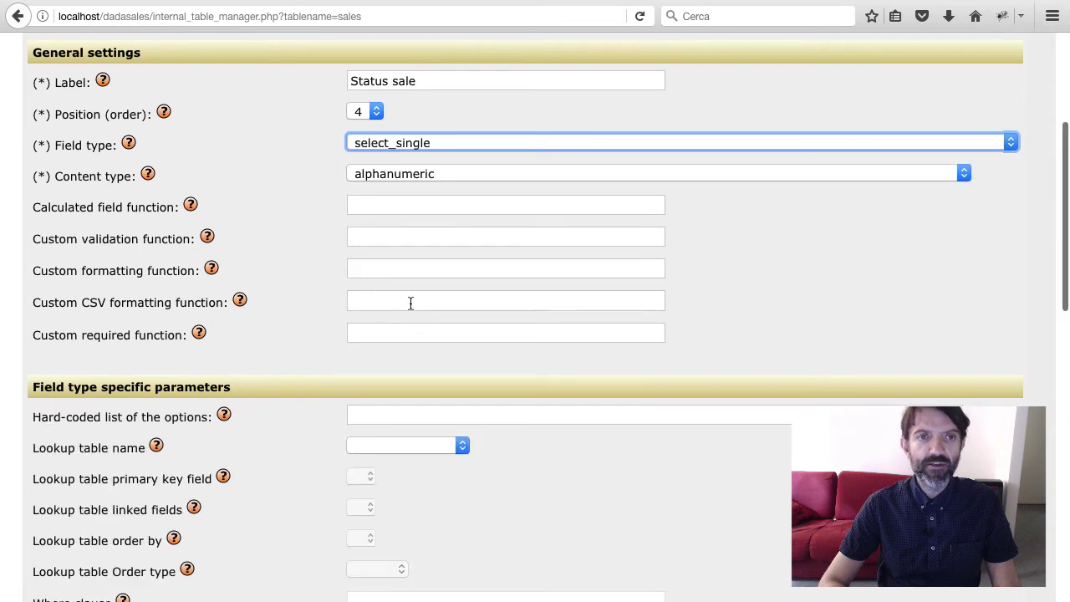
pyautogui.scroll(-4, 410, 308)
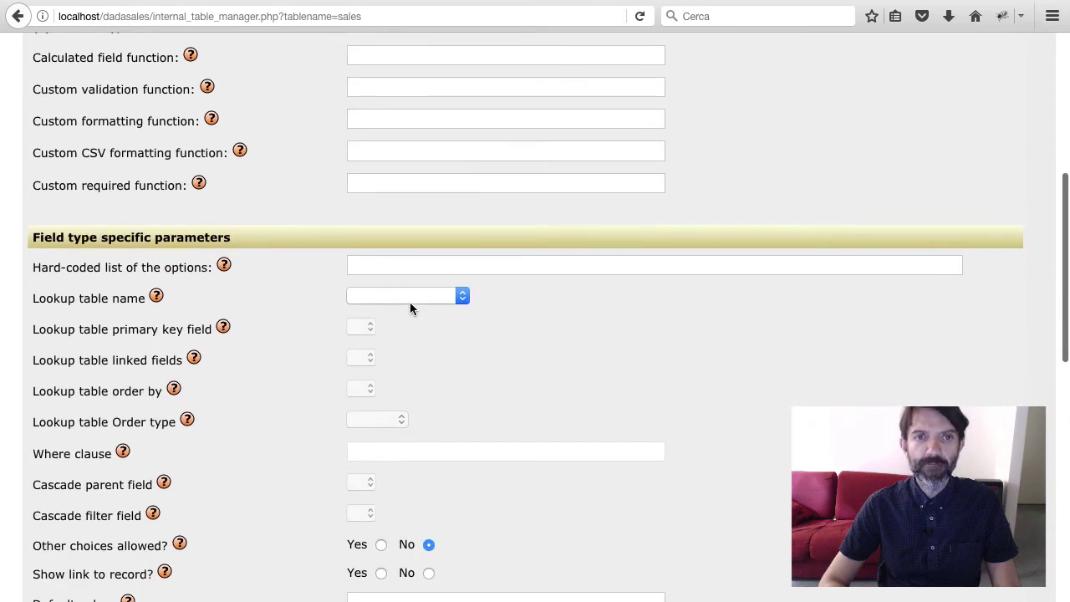
pyautogui.click(388, 260)
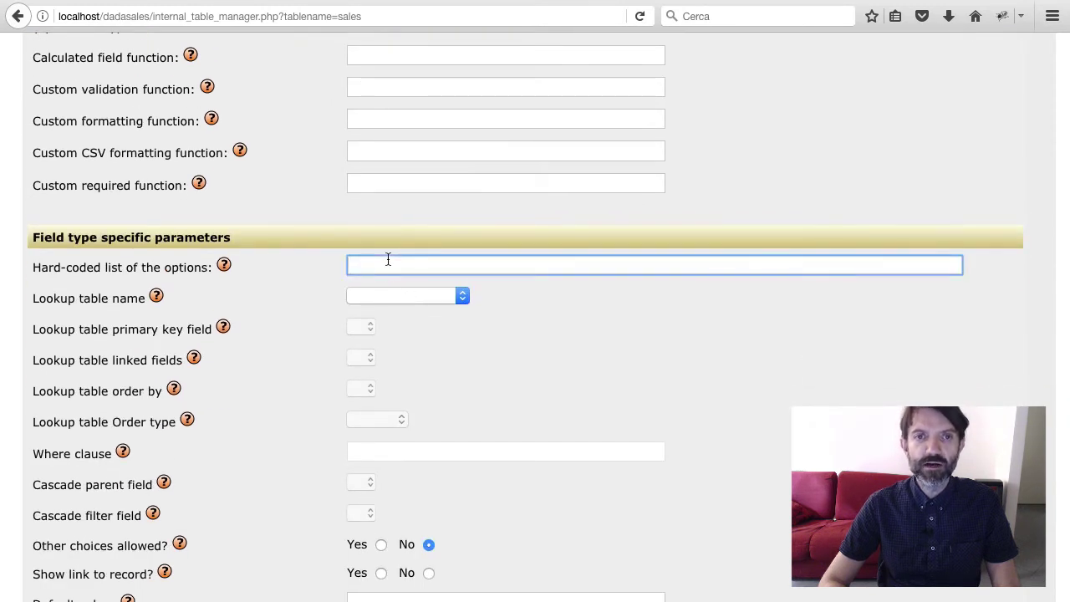
pyautogui.write('~Order')
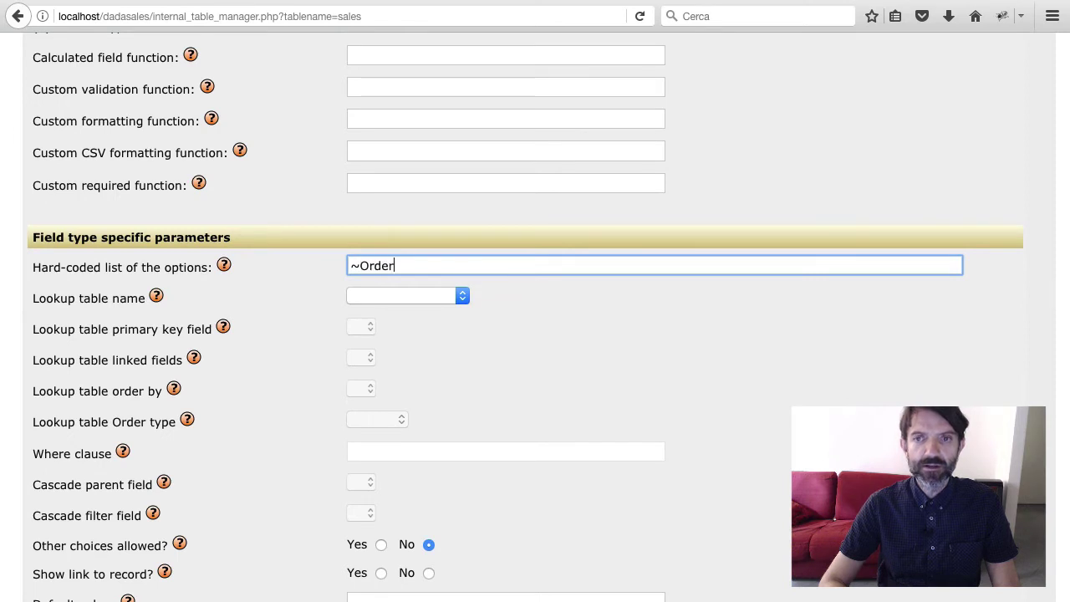
pyautogui.write('~Quote')
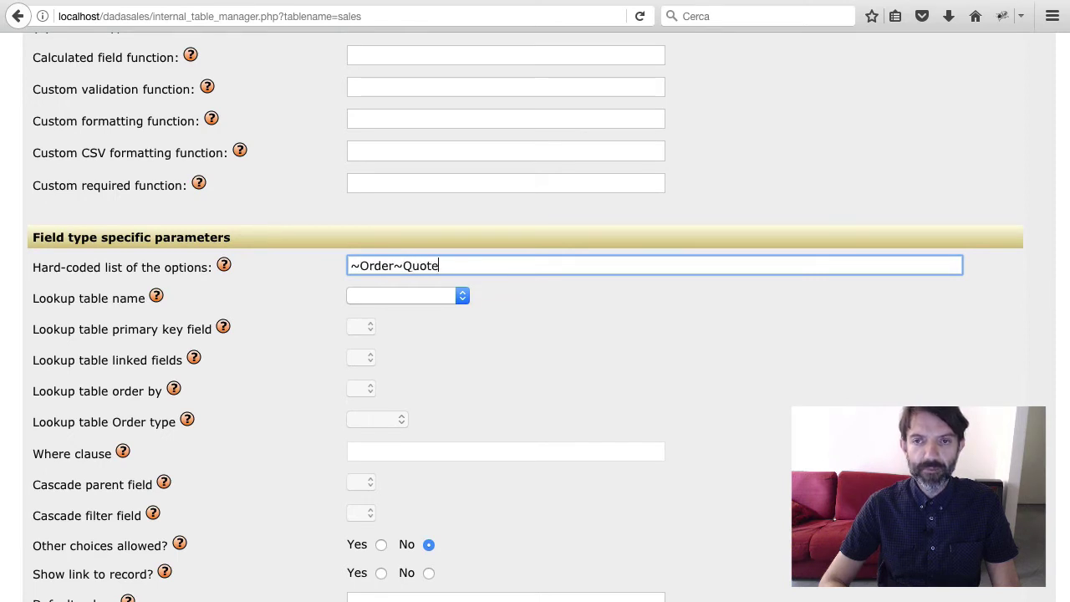
pyautogui.write('~')
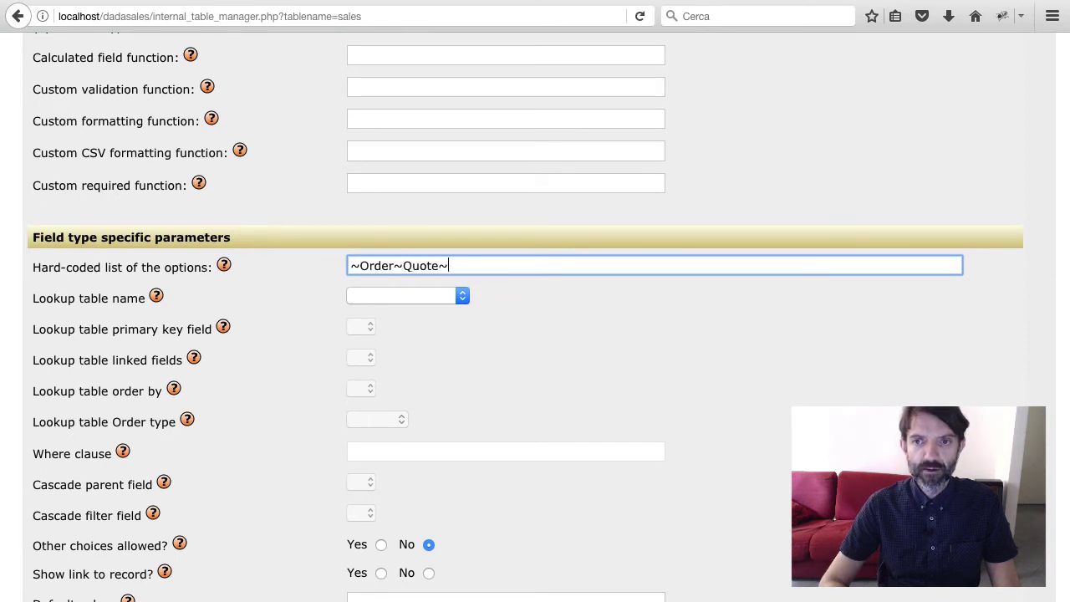
pyautogui.press('Return')
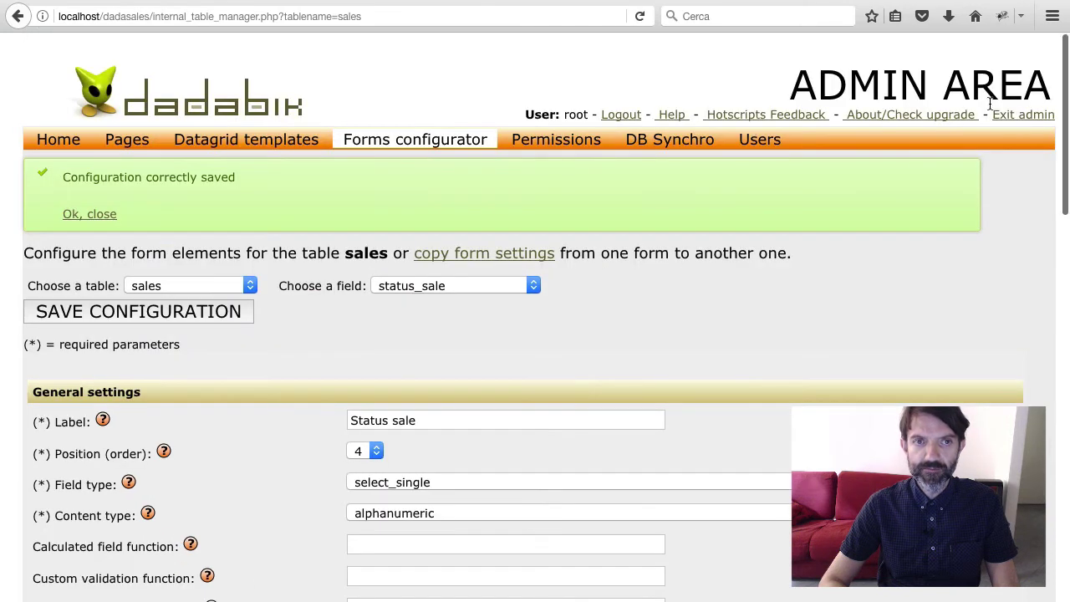
pyautogui.click(1010, 118)
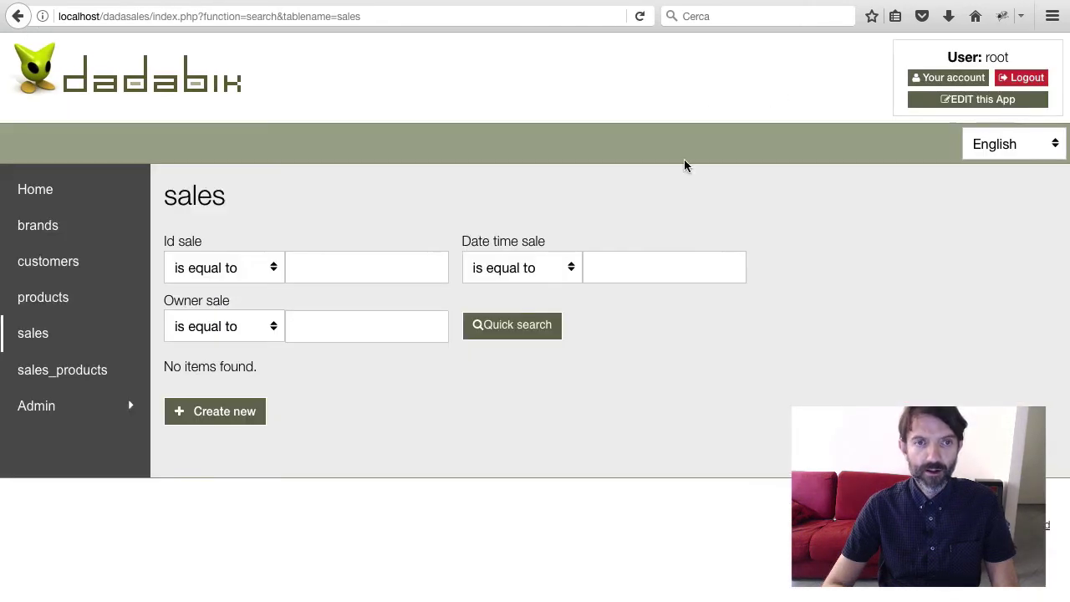
# Insert a new sale dated 2017-05-30 for the first listed customer with status Order
pyautogui.click(46, 334)
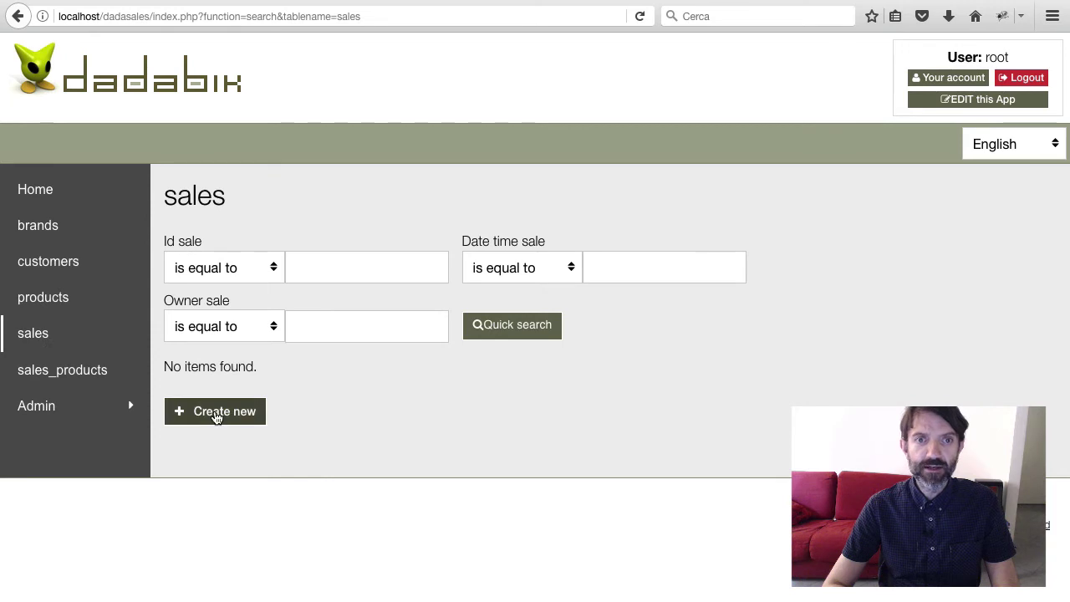
pyautogui.click(214, 410)
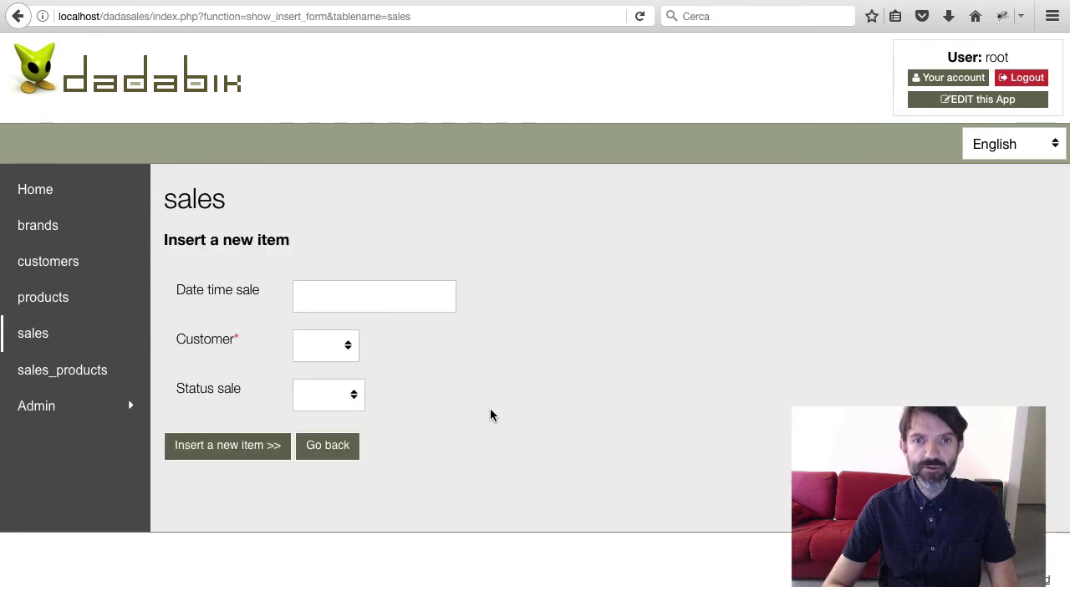
pyautogui.click(341, 298)
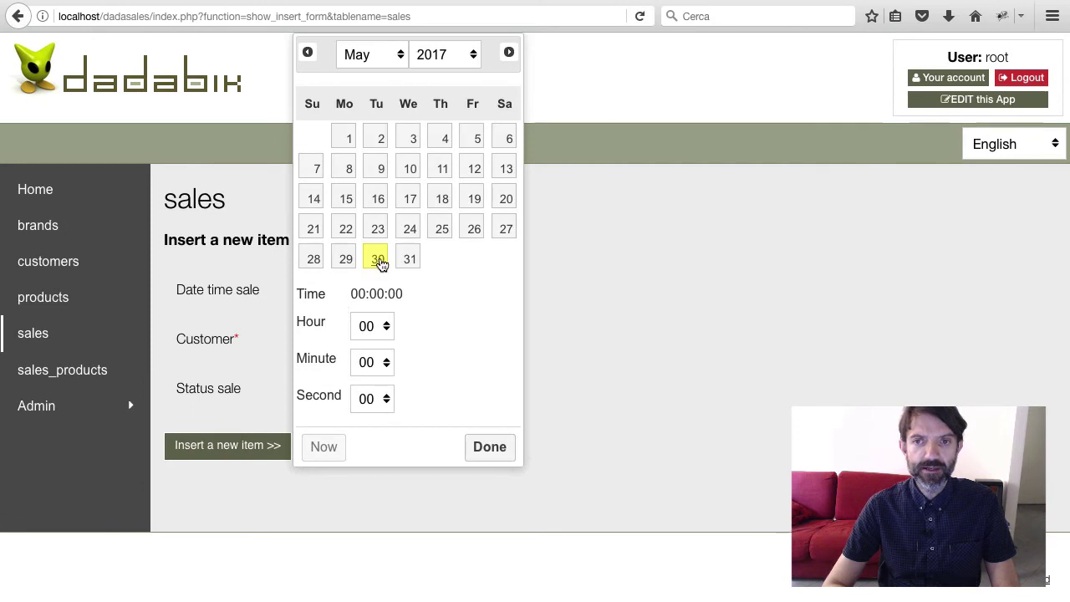
pyautogui.click(378, 264)
pyautogui.click(490, 447)
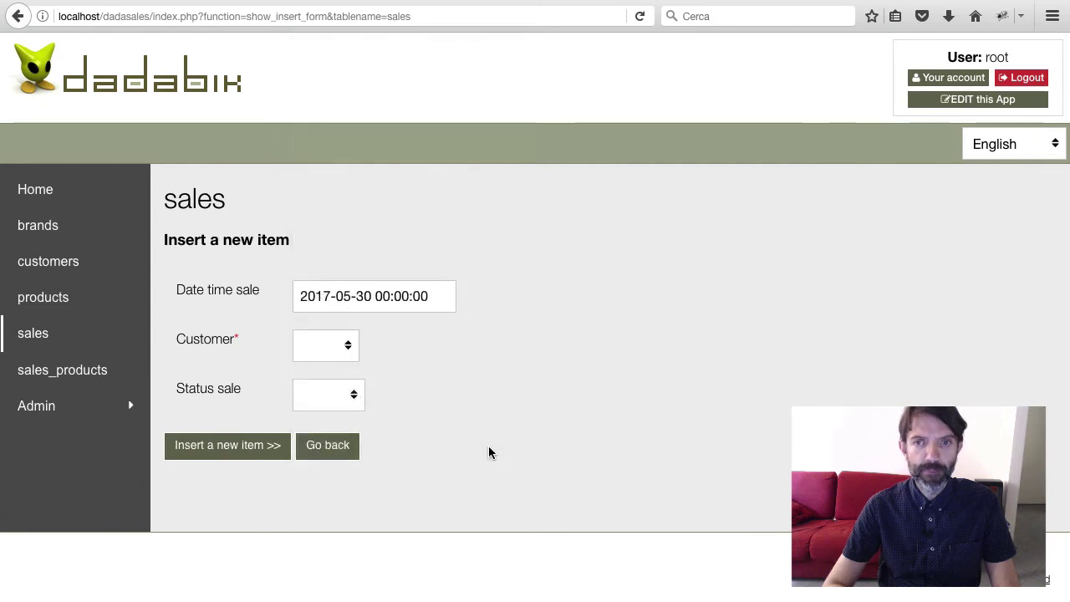
pyautogui.click(331, 345)
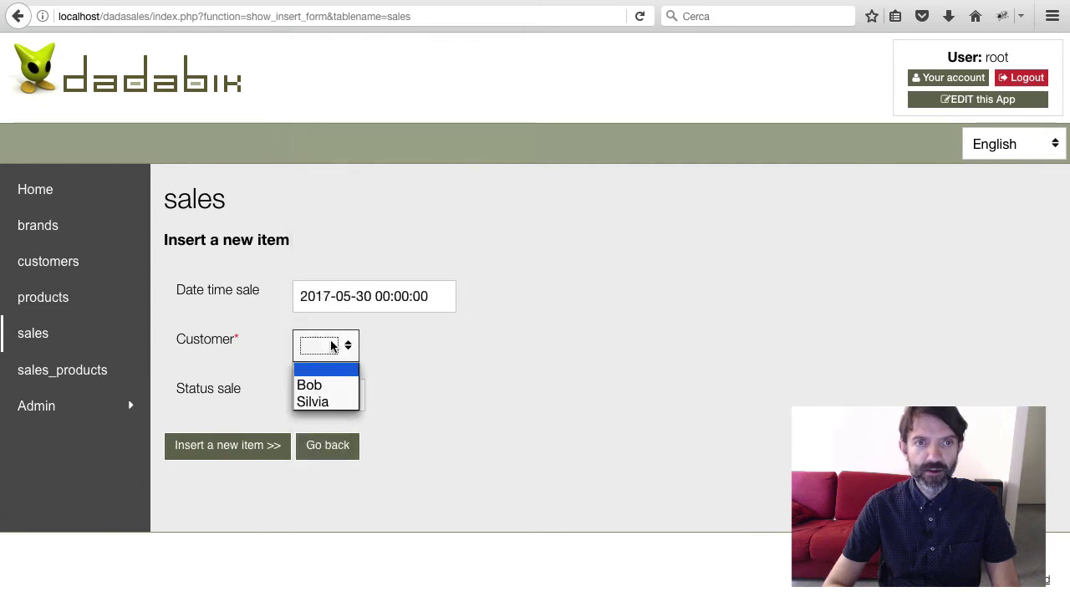
pyautogui.click(326, 386)
pyautogui.click(339, 399)
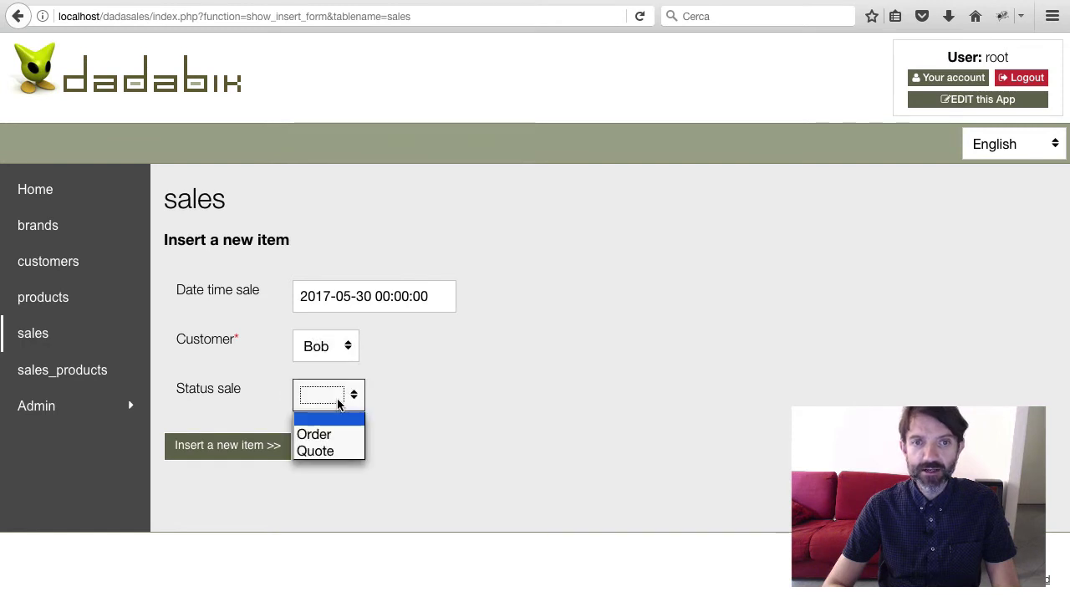
pyautogui.click(338, 433)
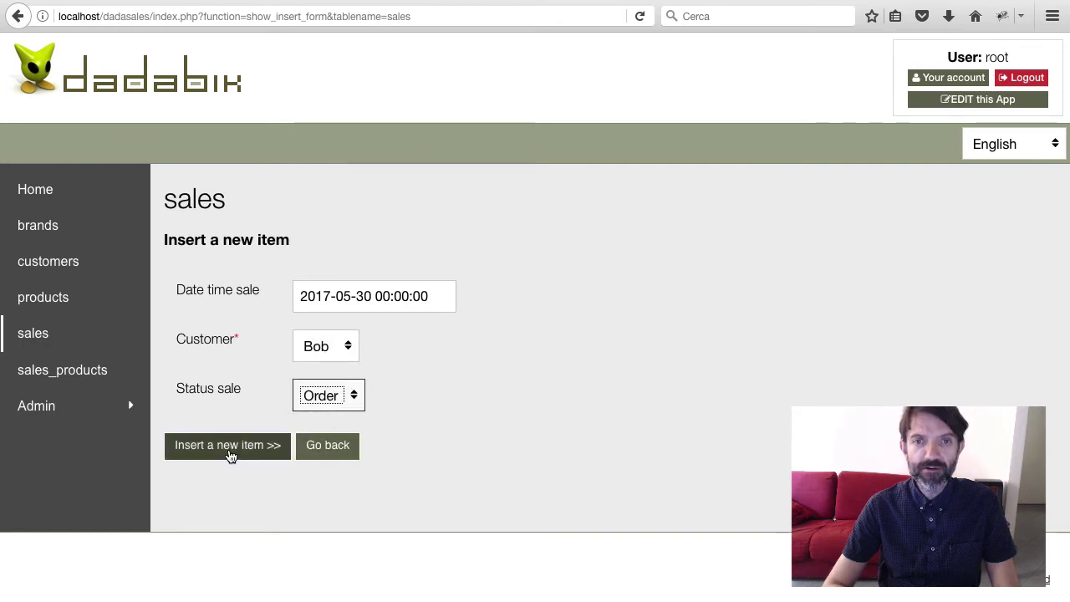
pyautogui.click(230, 452)
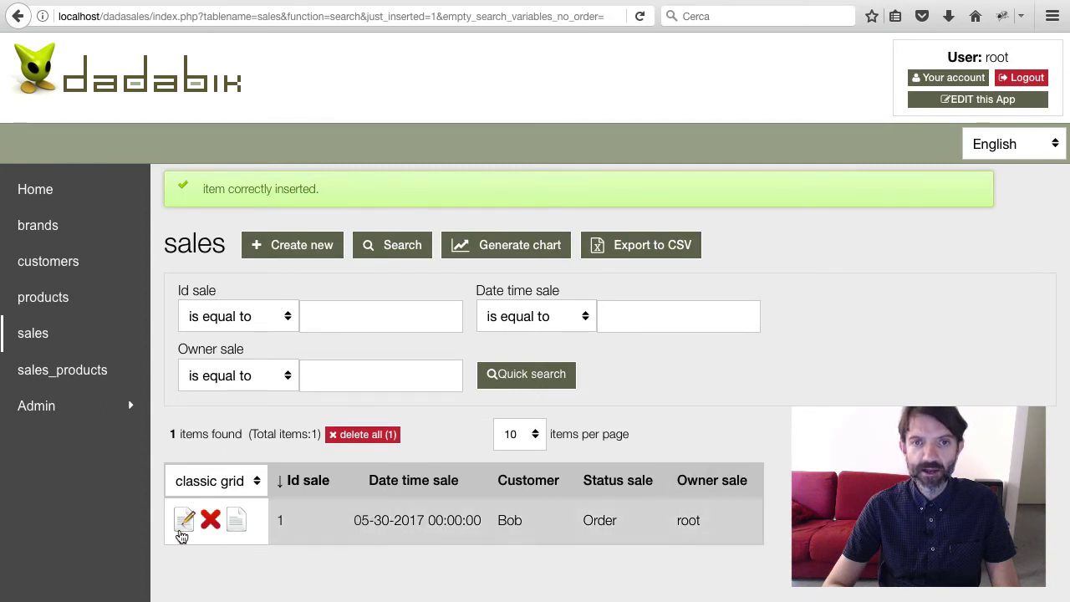
# Open sale 1 for editing and check Owner sale is root and Status sale stays Order
pyautogui.click(184, 520)
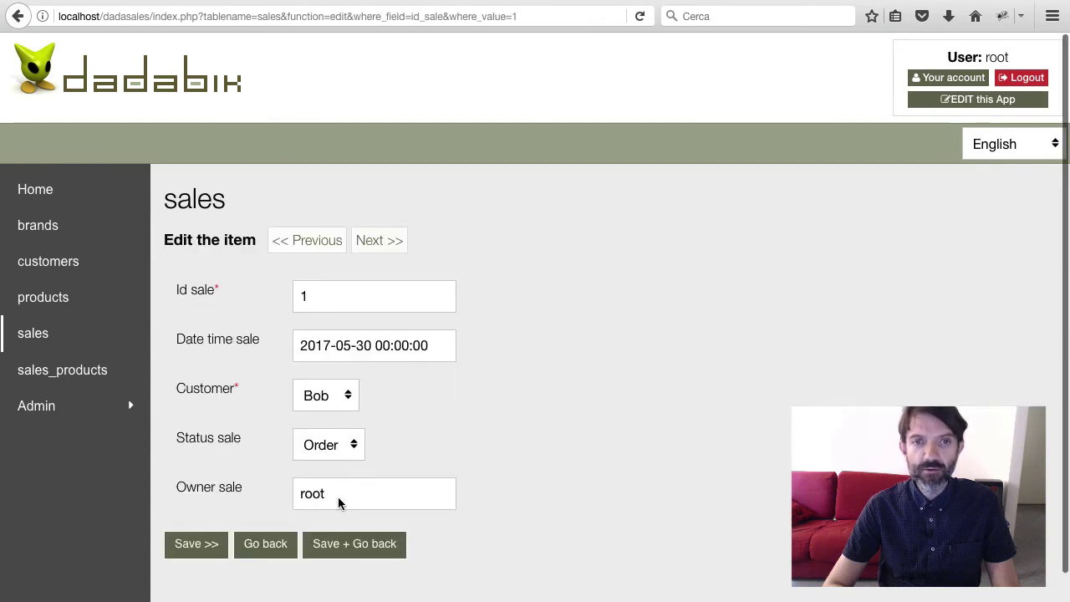
pyautogui.doubleClick(339, 502)
pyautogui.click(342, 444)
pyautogui.click(356, 481)
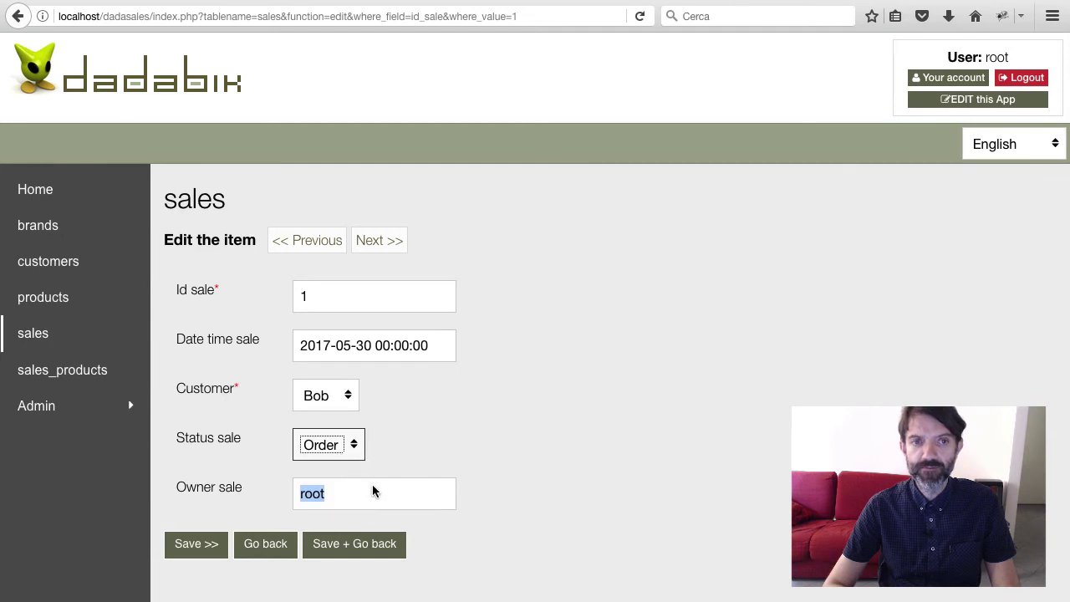
pyautogui.click(433, 498)
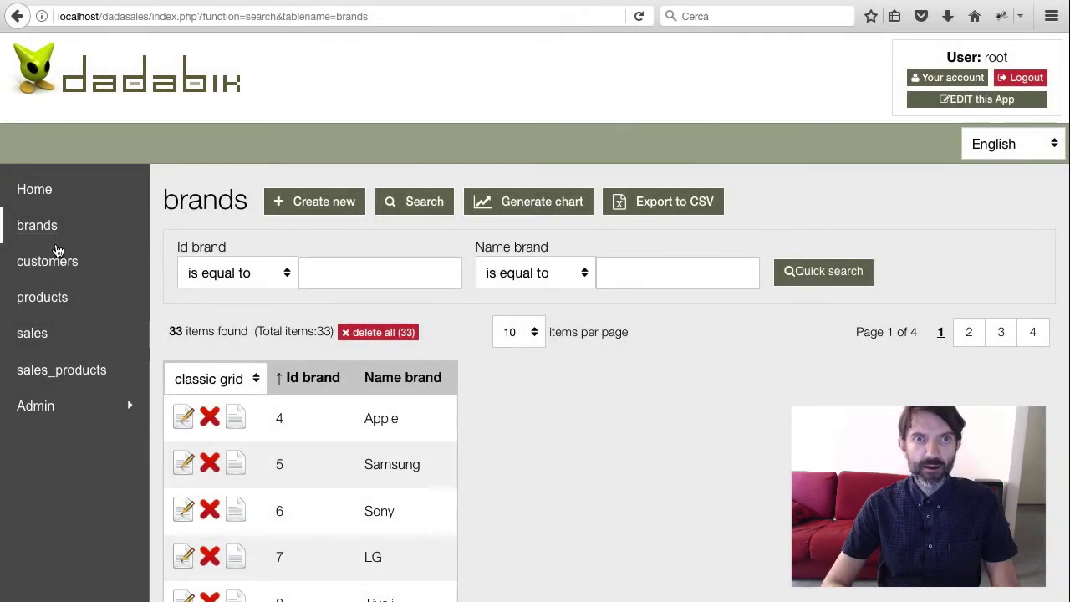
# Browse the customers, products, sales and sales_products lists
pyautogui.click(23, 262)
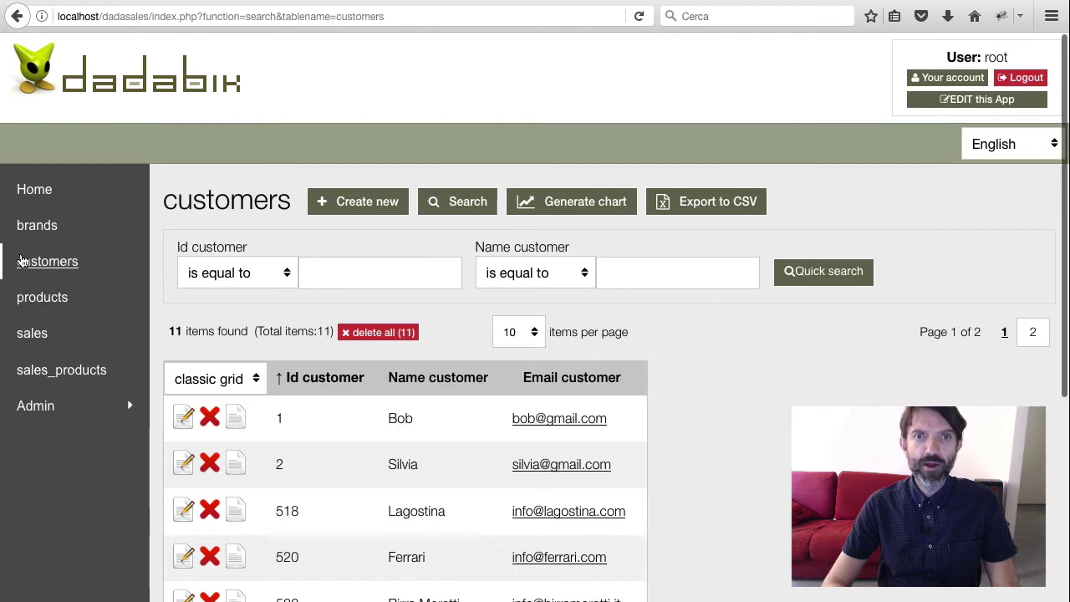
pyautogui.click(40, 296)
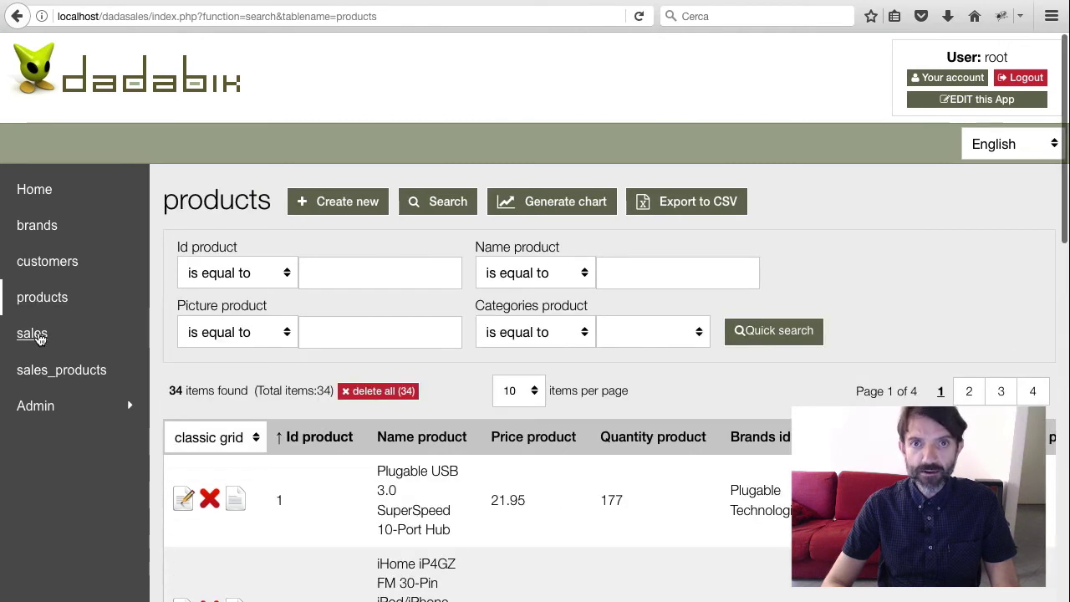
pyautogui.click(34, 335)
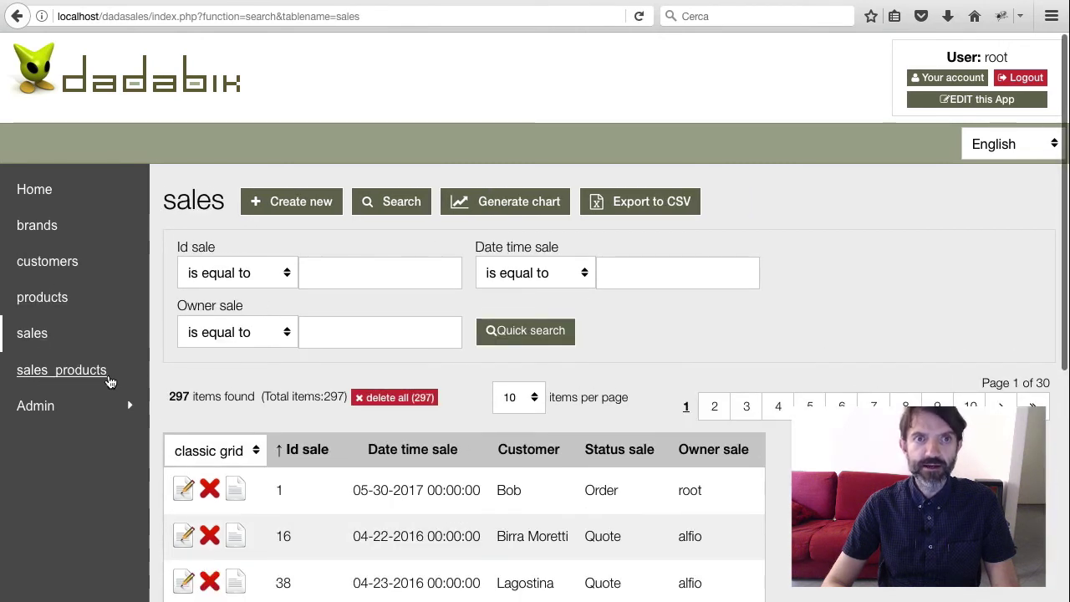
pyautogui.click(108, 382)
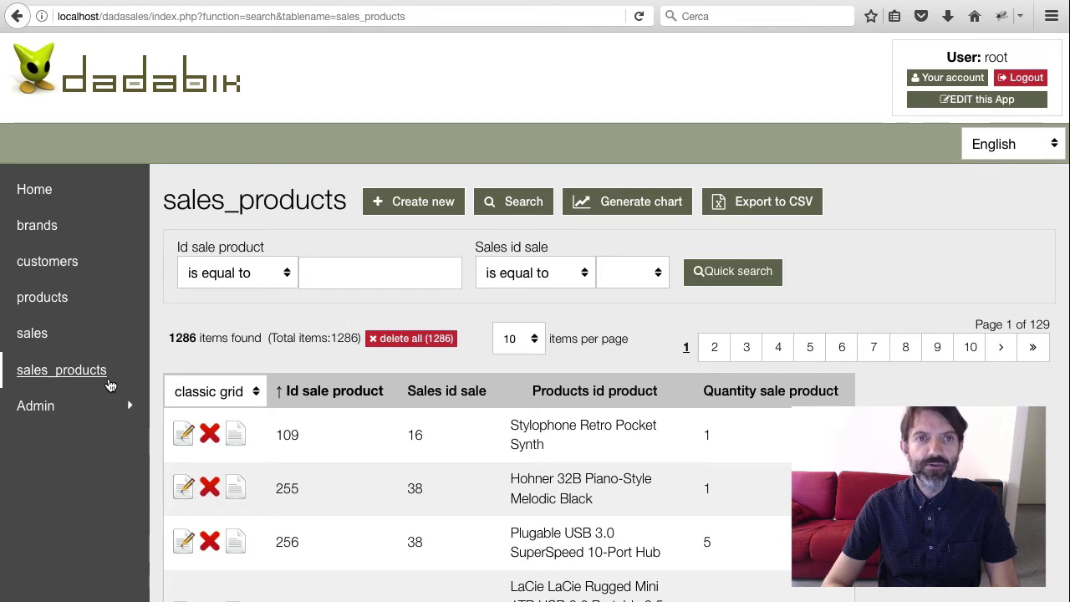
# Open sale 16, a Quote for Birra Moretti dated 2016-04-22, then return to the admin area
pyautogui.click(32, 334)
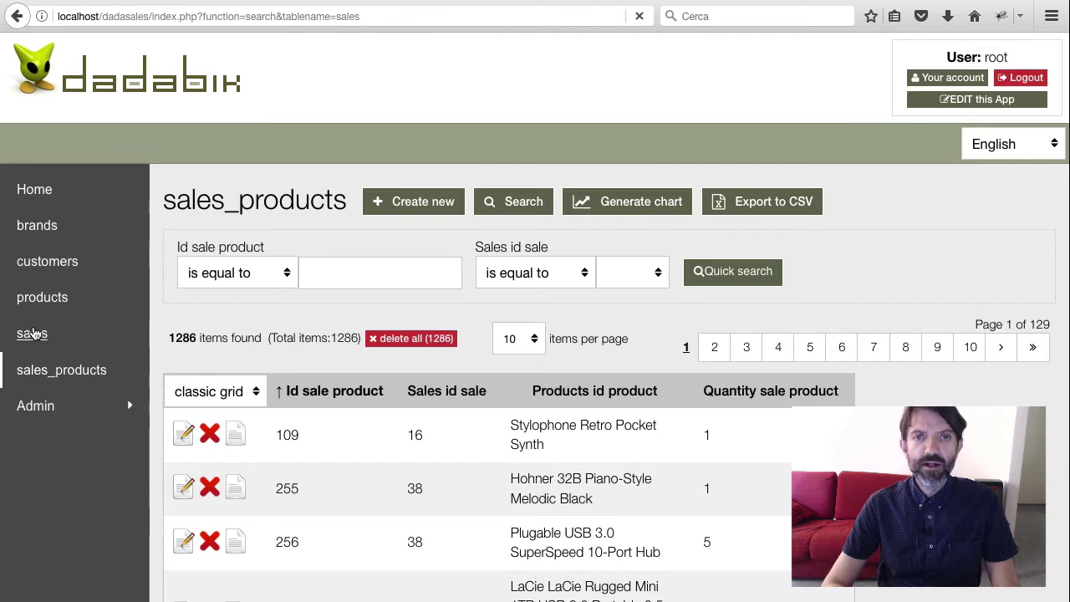
pyautogui.scroll(-2, 305, 426)
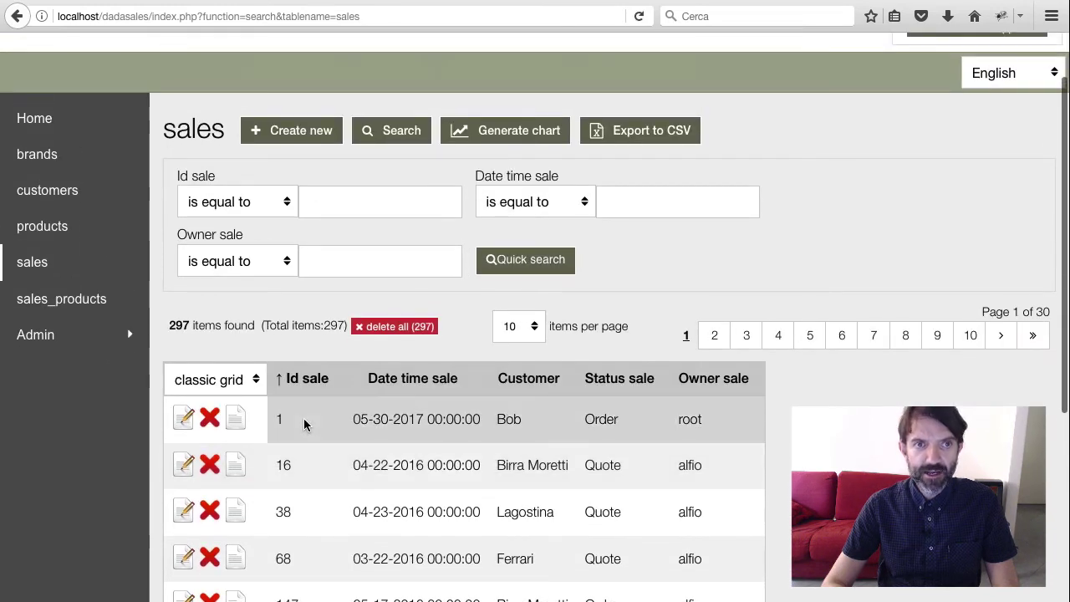
pyautogui.scroll(-2, 255, 516)
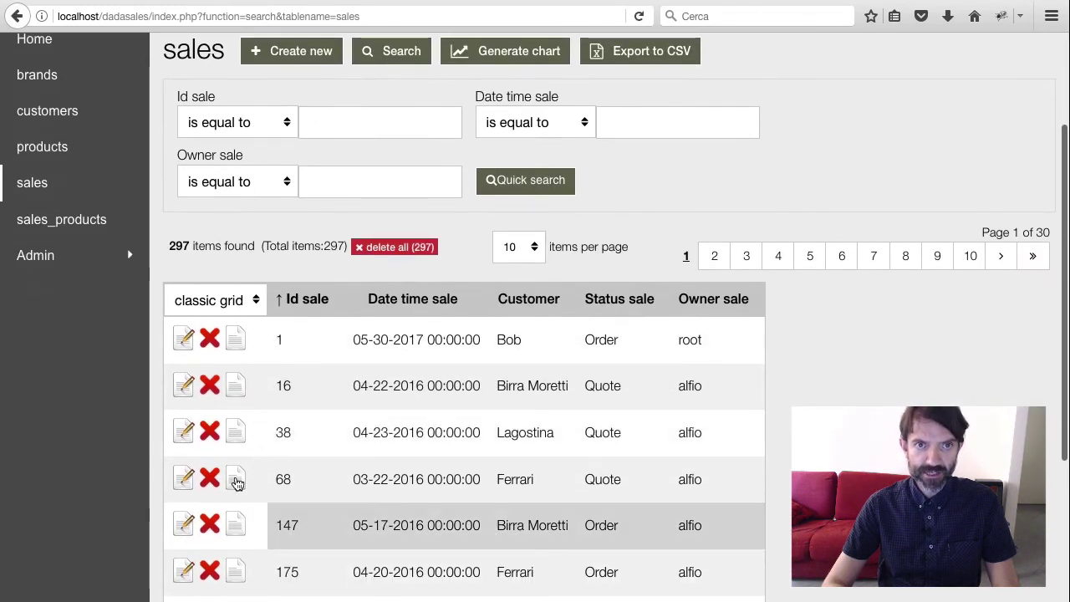
pyautogui.click(184, 385)
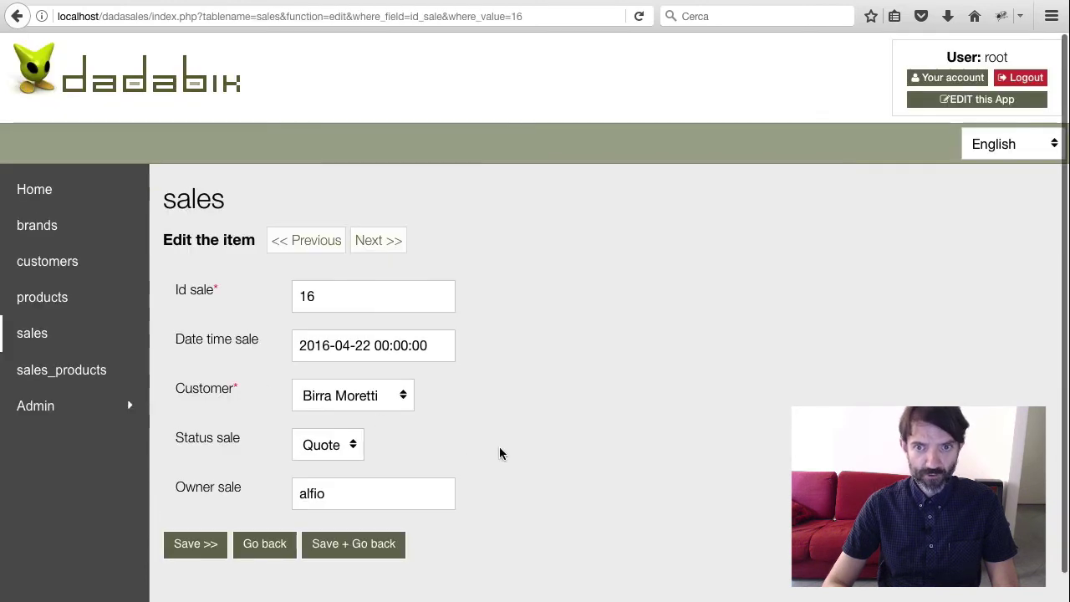
pyautogui.scroll(2, 512, 455)
pyautogui.scroll(-2, 512, 455)
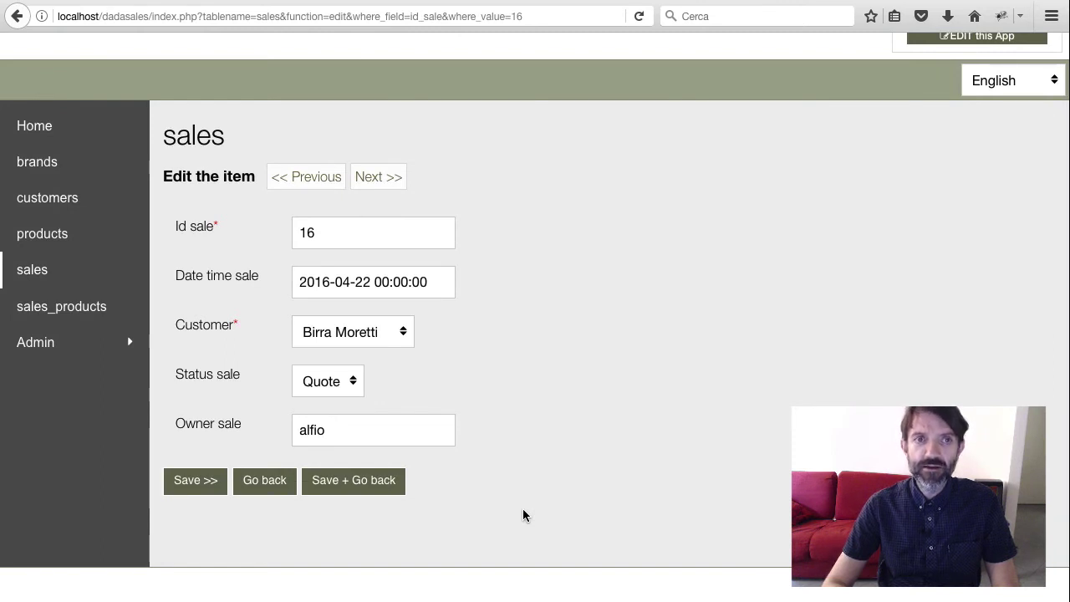
pyautogui.scroll(2, 523, 515)
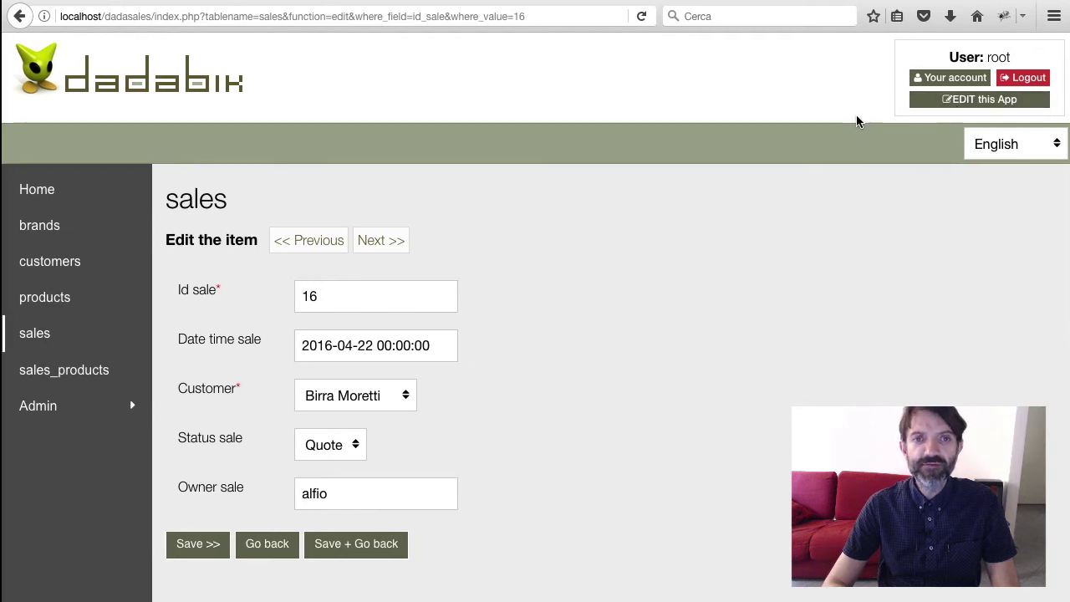
pyautogui.click(985, 104)
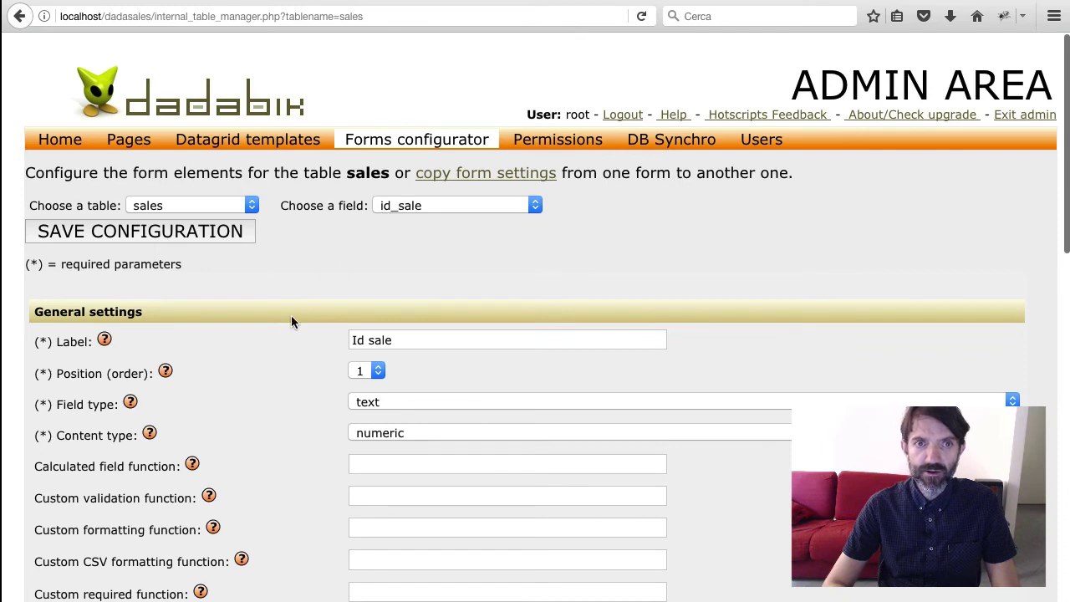
# Set the sales items table to sales_products, linked by foreign key sales_id_sale, and save
pyautogui.scroll(-1, 291, 315)
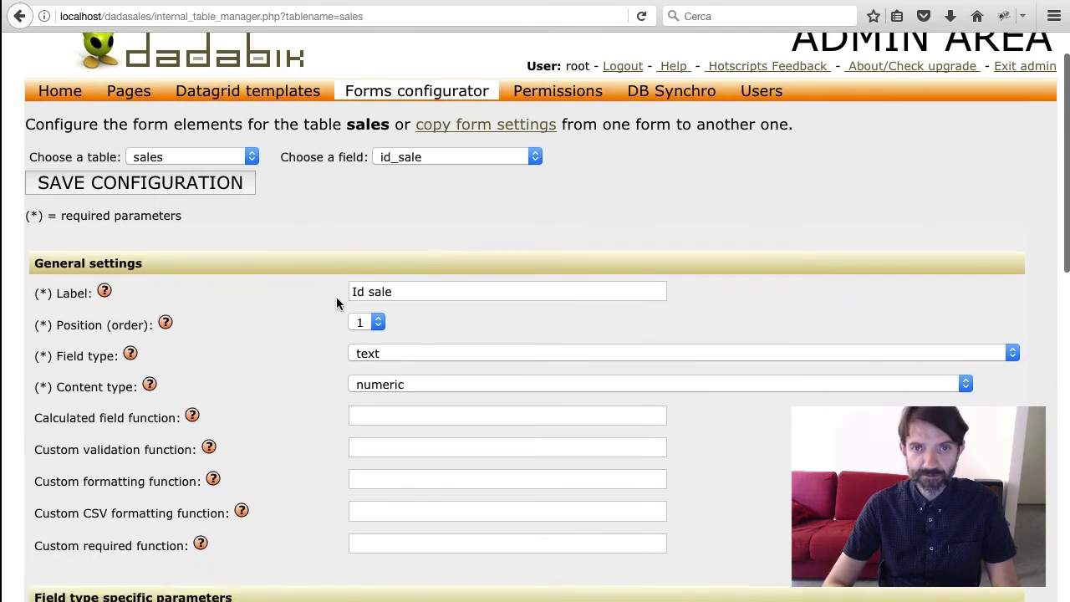
pyautogui.scroll(-10, 337, 303)
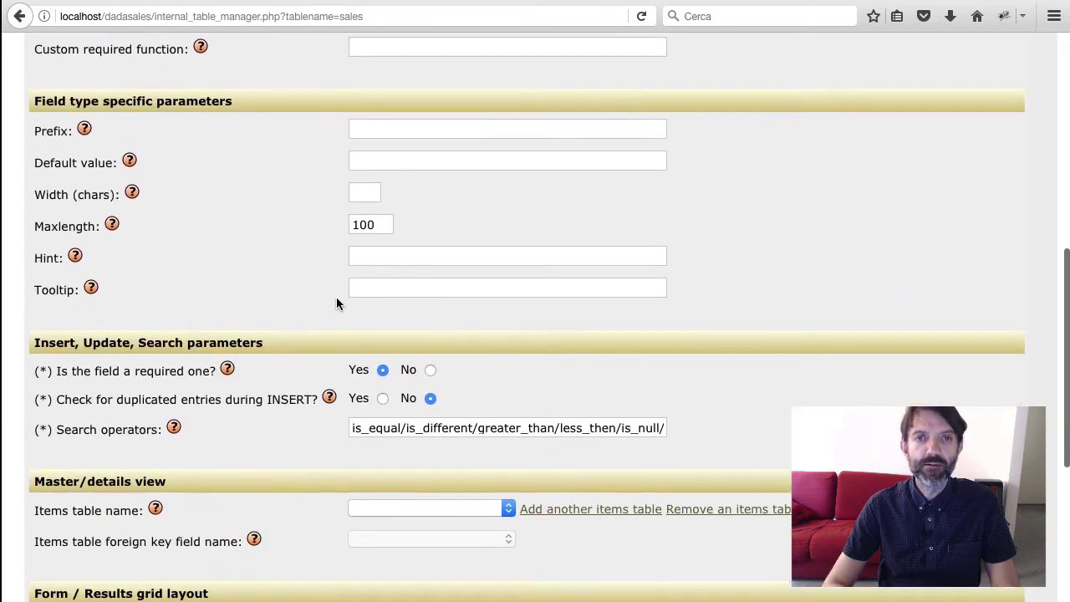
pyautogui.scroll(-1, 336, 304)
pyautogui.scroll(-6, 337, 301)
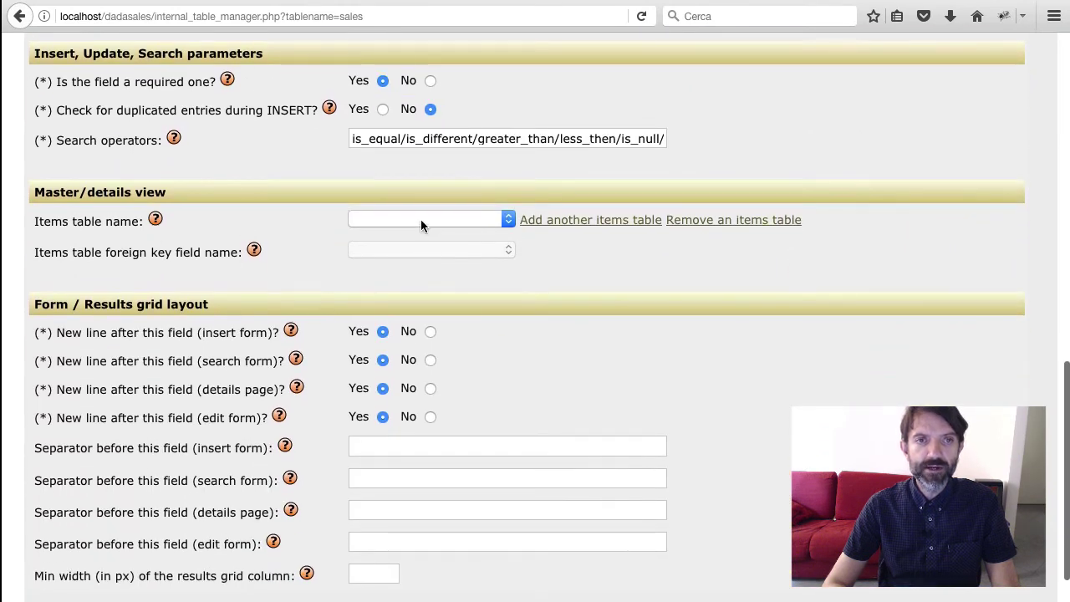
pyautogui.click(421, 219)
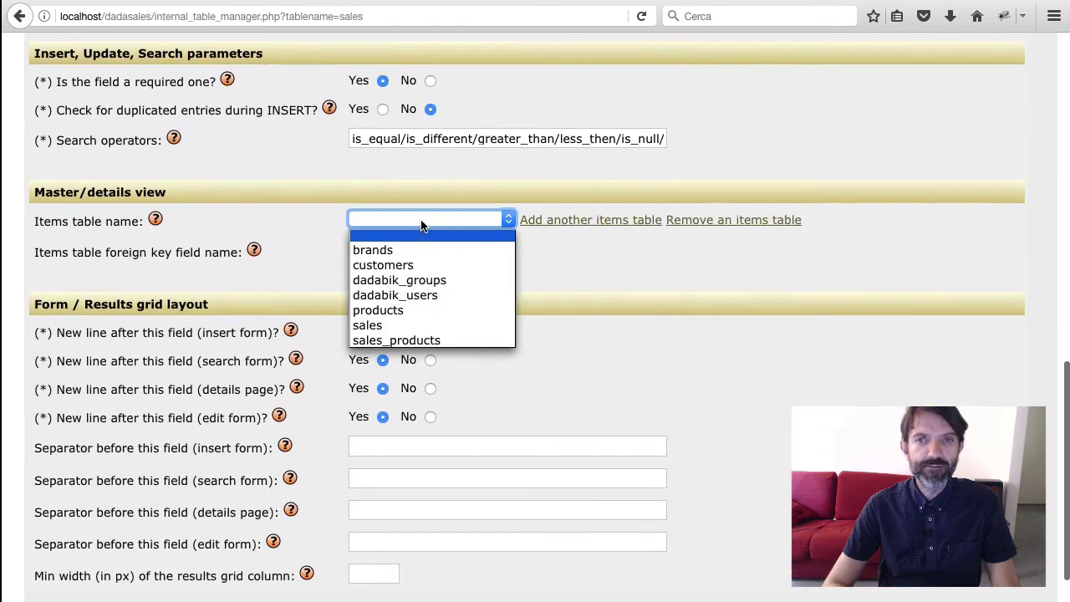
pyautogui.click(432, 340)
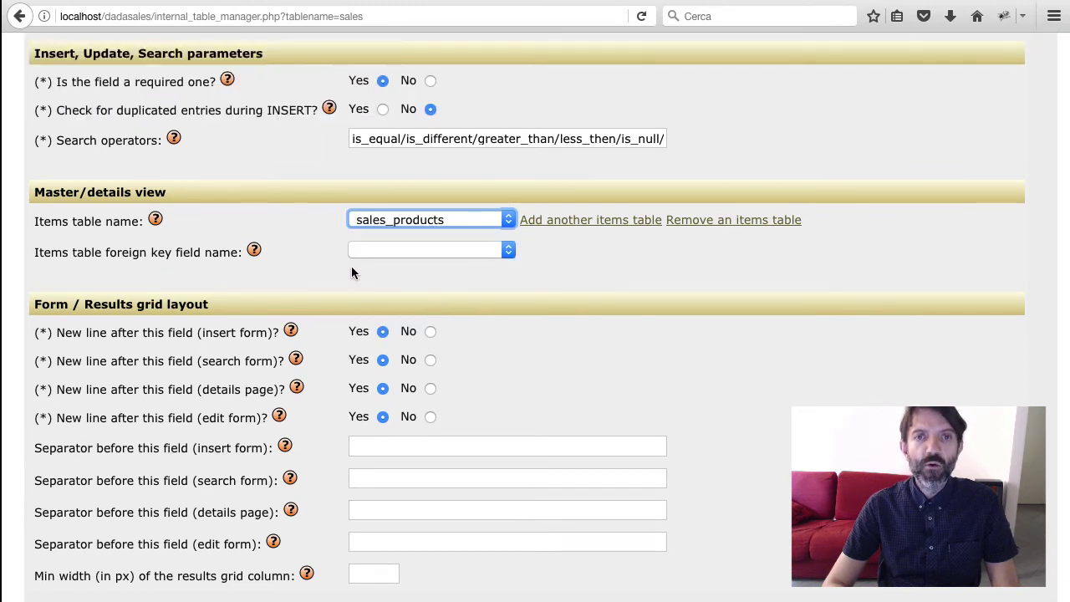
pyautogui.click(445, 252)
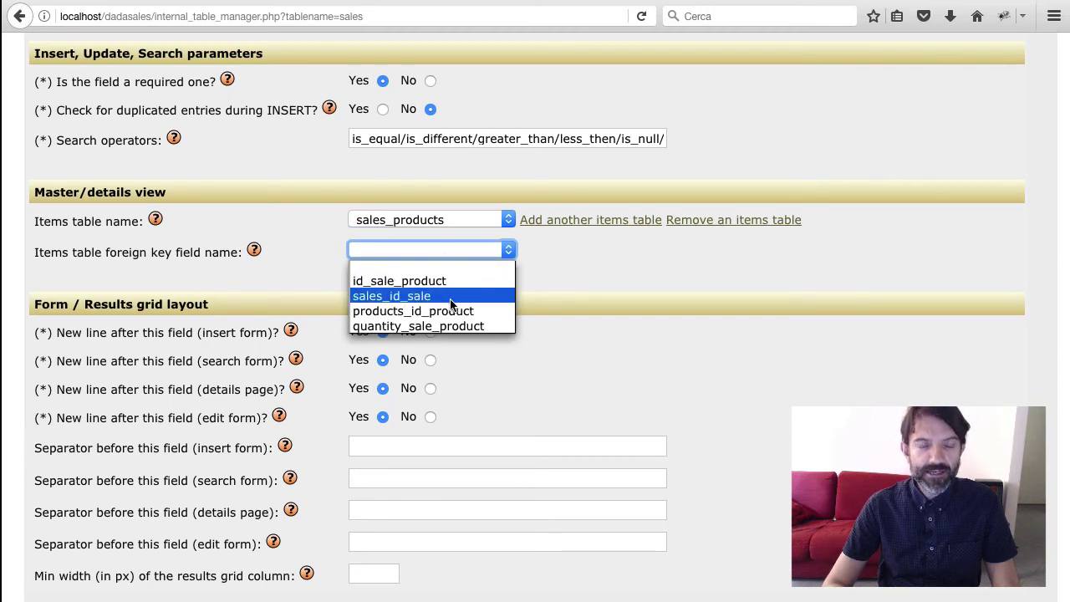
pyautogui.click(451, 297)
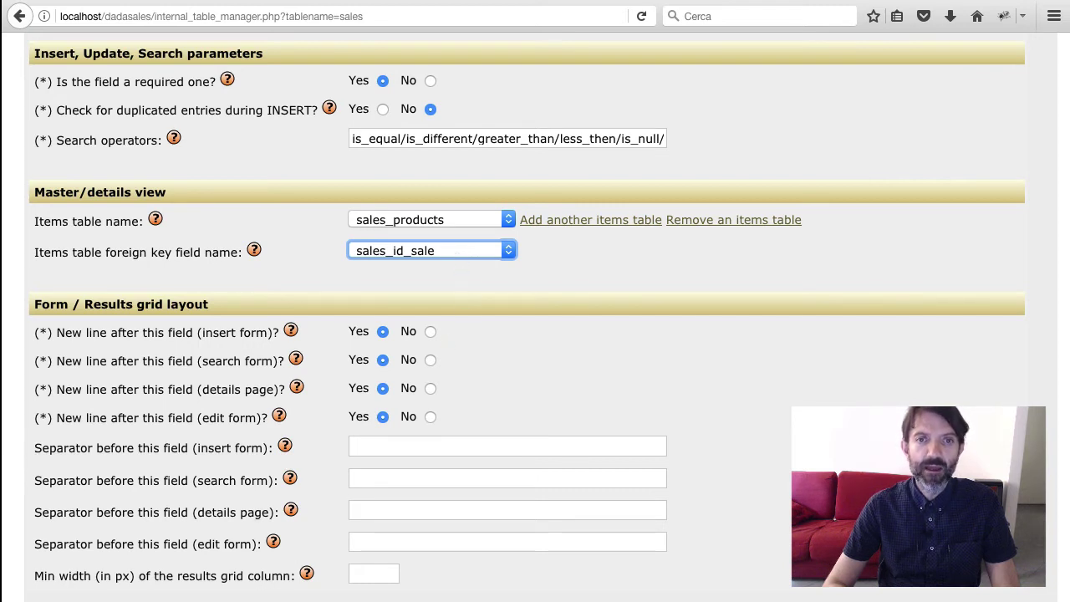
pyautogui.click(217, 600)
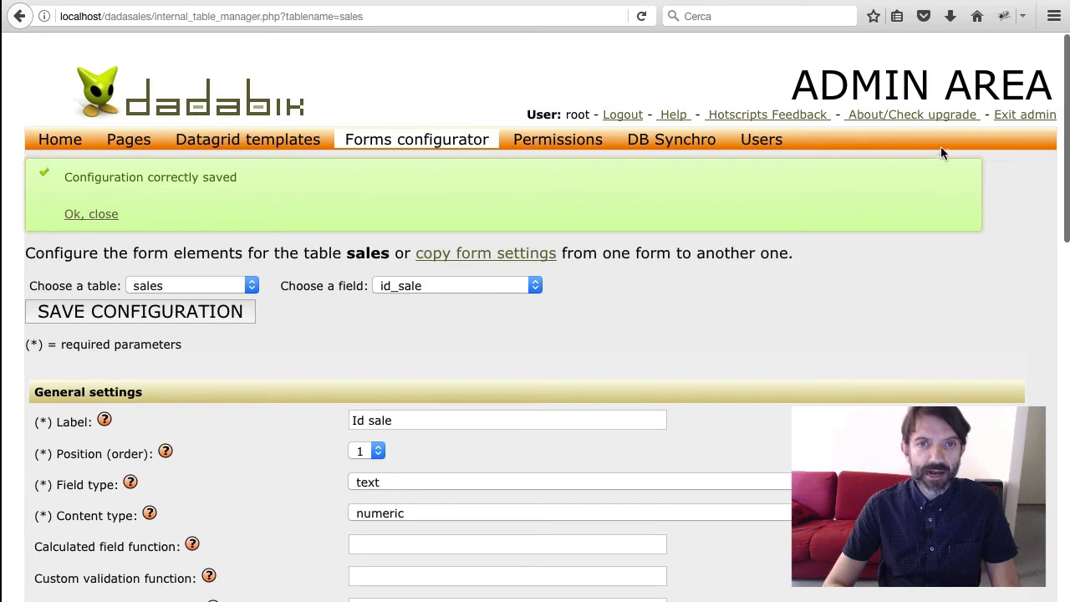
# Exit admin, check sale 16 lists two linked products, and open a new item form for it
pyautogui.click(1012, 118)
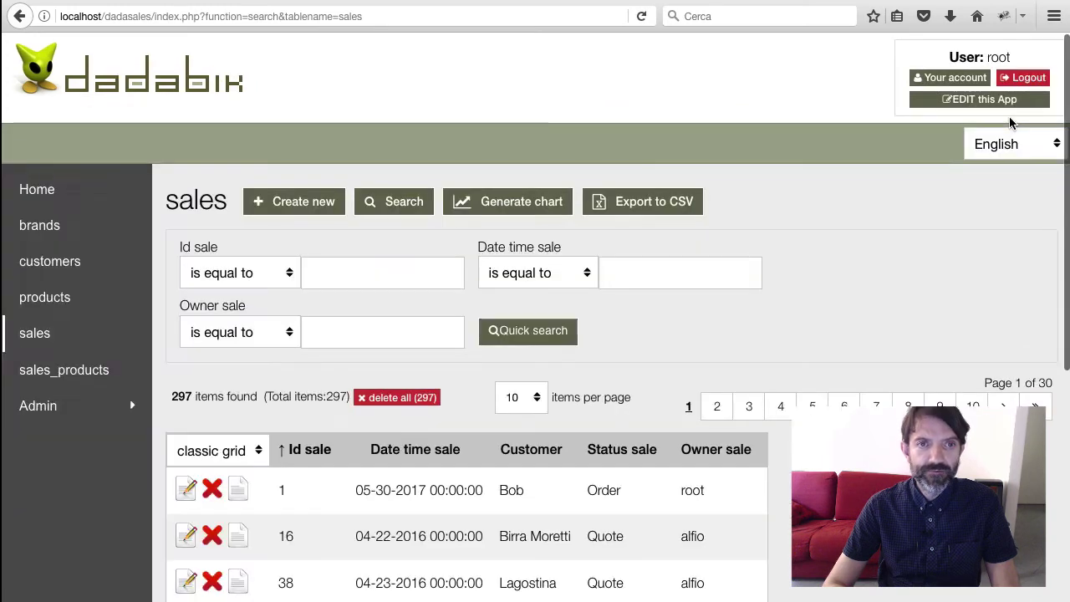
pyautogui.scroll(-1, 257, 346)
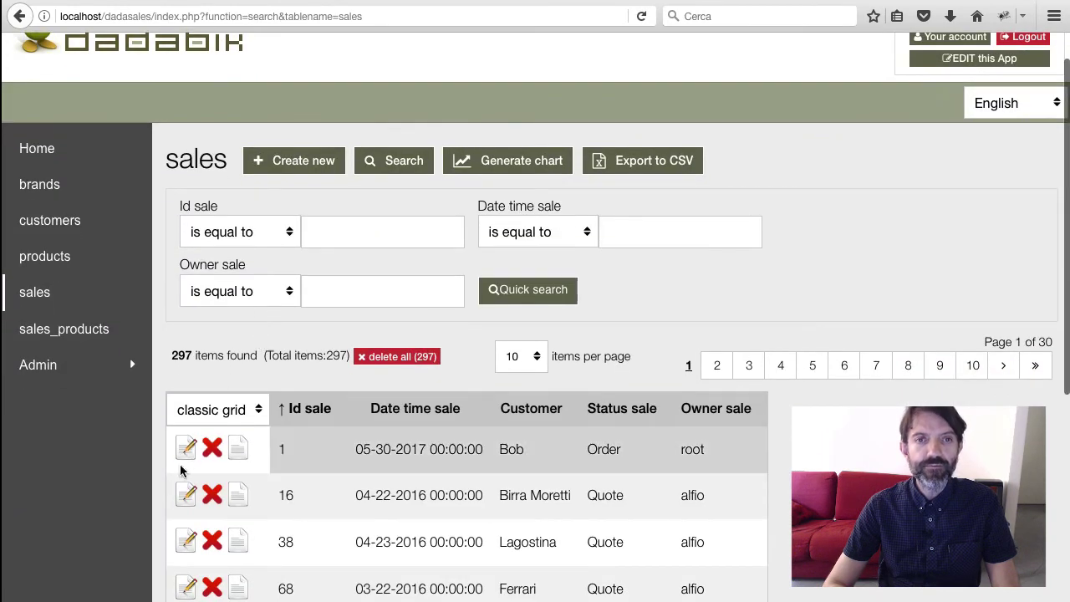
pyautogui.click(176, 501)
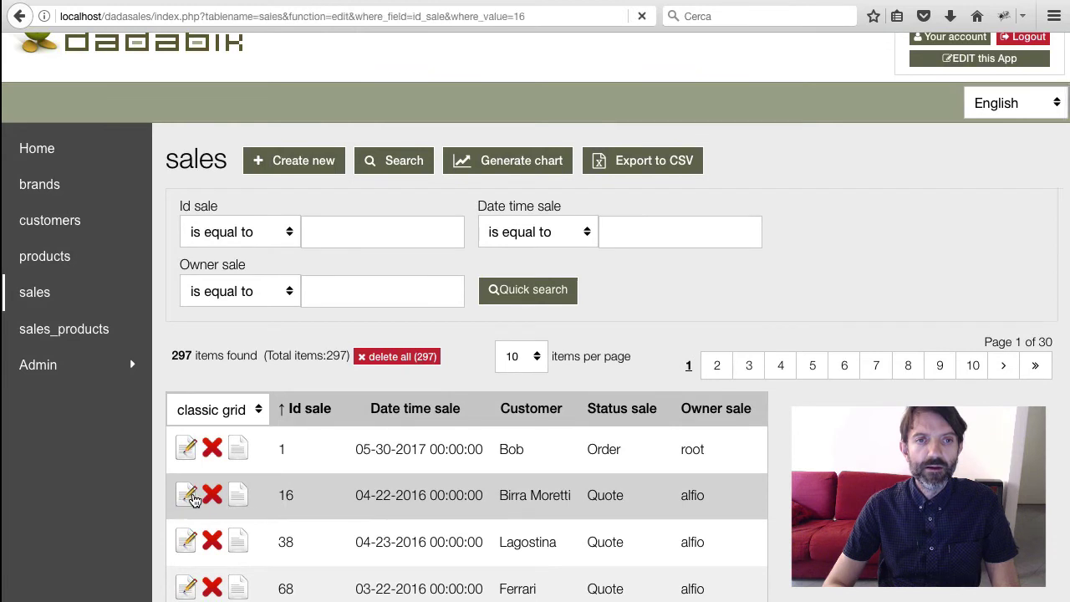
pyautogui.scroll(-3, 191, 497)
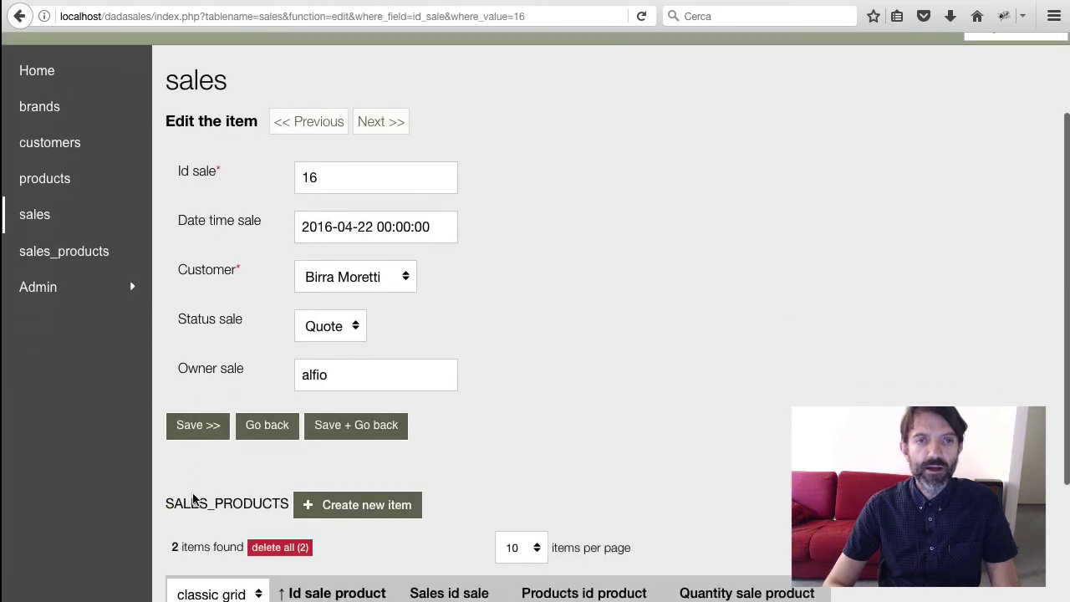
pyautogui.scroll(-5, 410, 354)
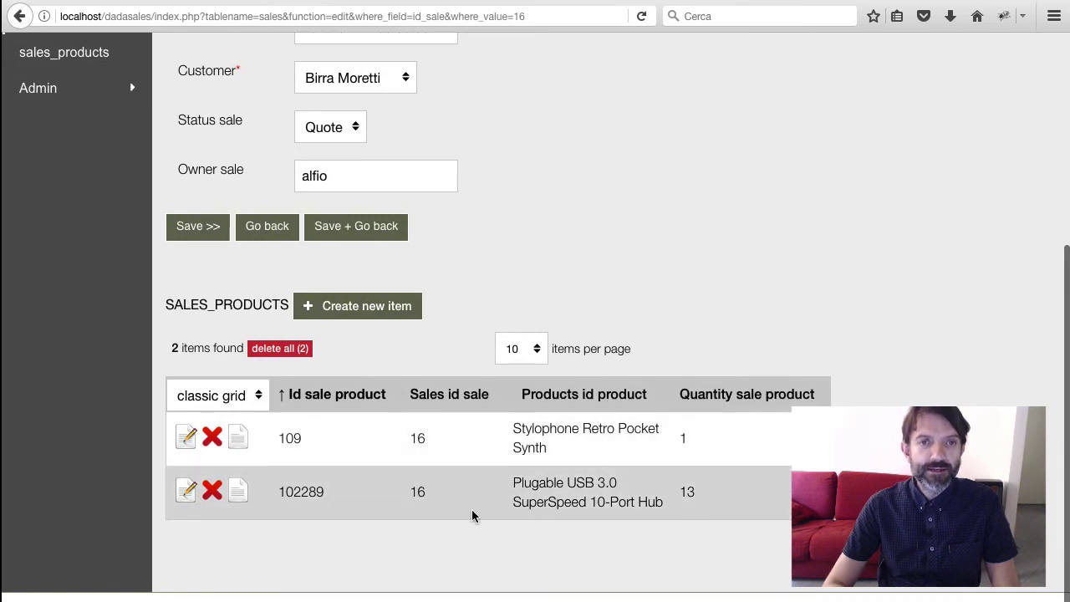
pyautogui.scroll(2, 473, 516)
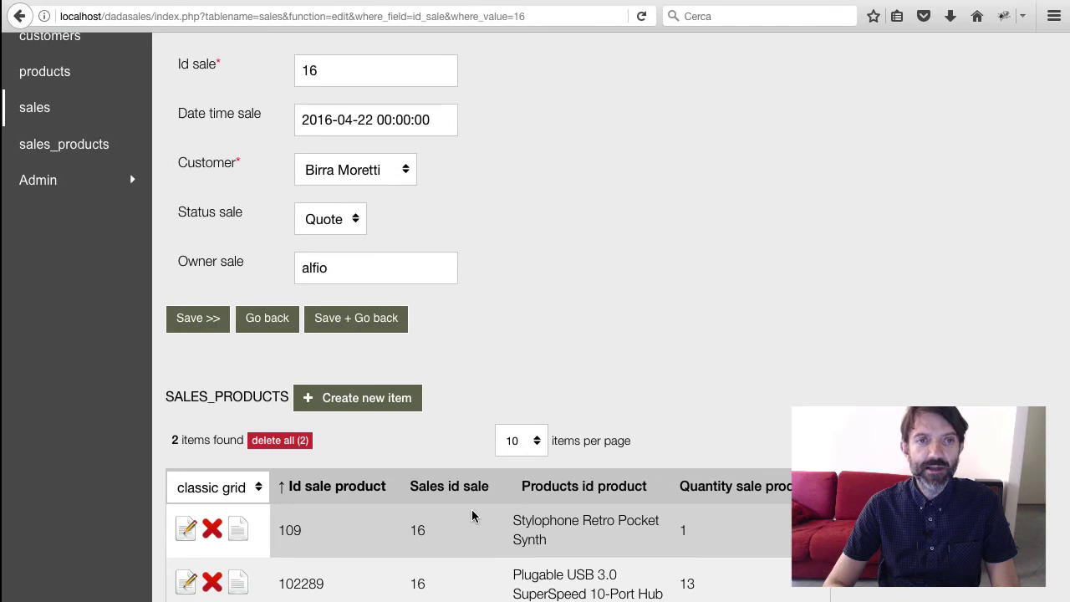
pyautogui.click(339, 407)
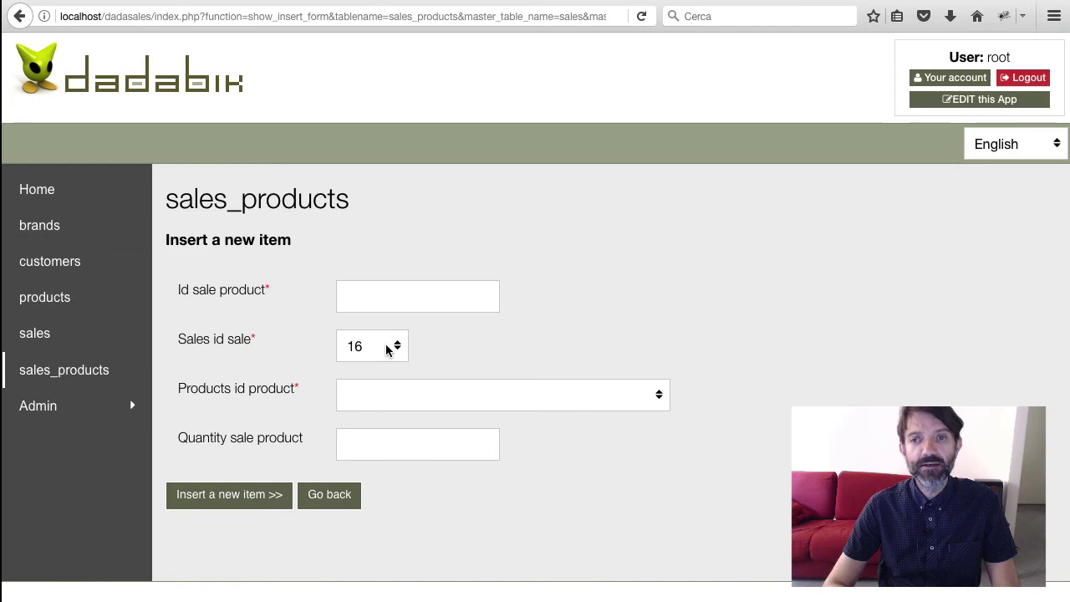
pyautogui.click(465, 399)
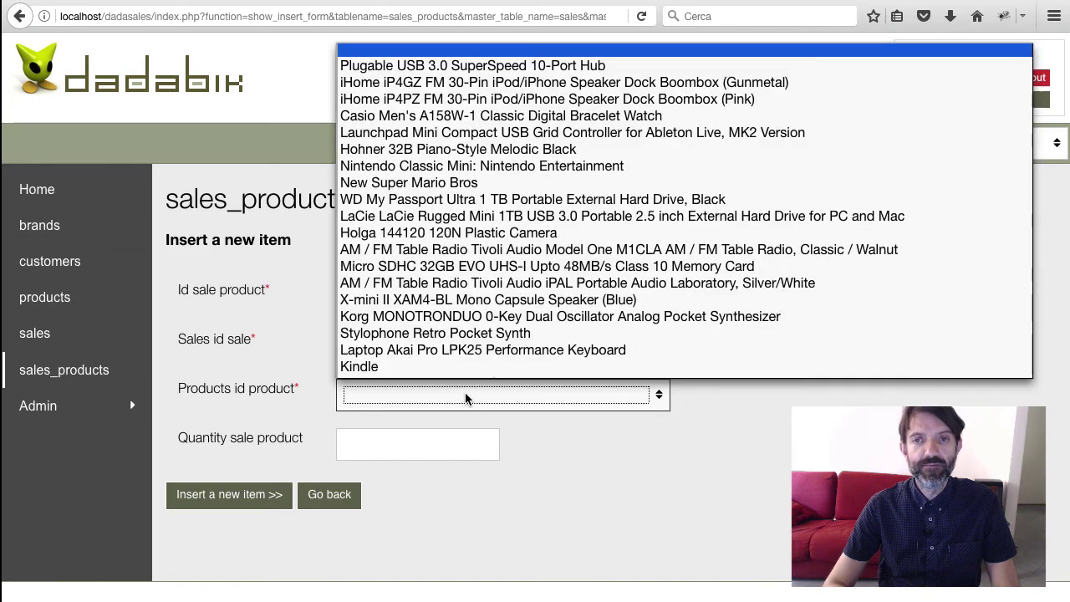
pyautogui.click(466, 399)
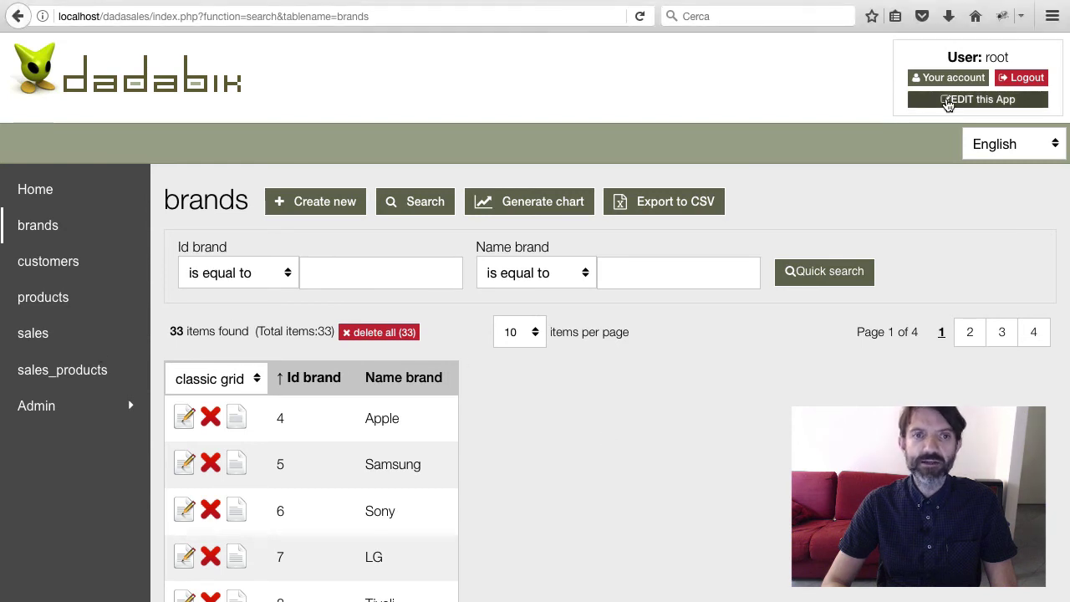
# In the admin area, start a new view named 'quotes'
pyautogui.click(947, 101)
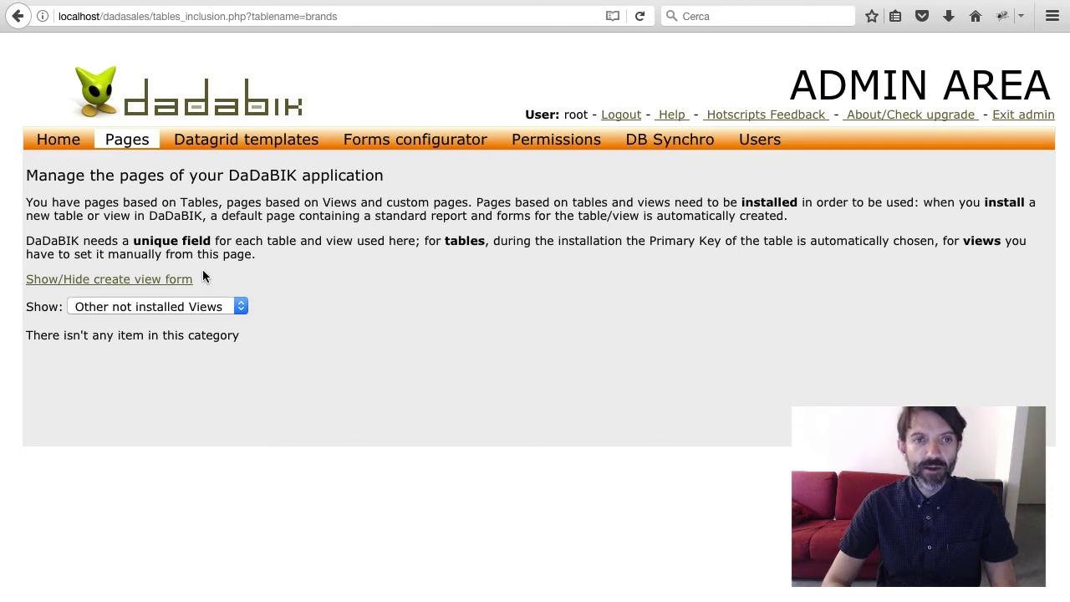
pyautogui.click(164, 281)
pyautogui.click(166, 306)
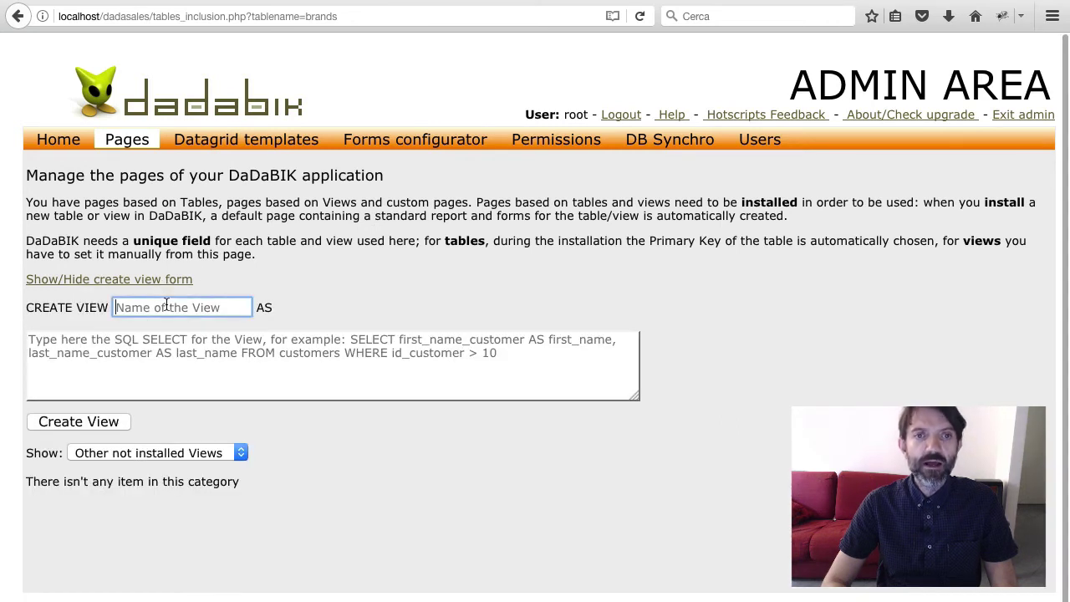
pyautogui.write('quotes')
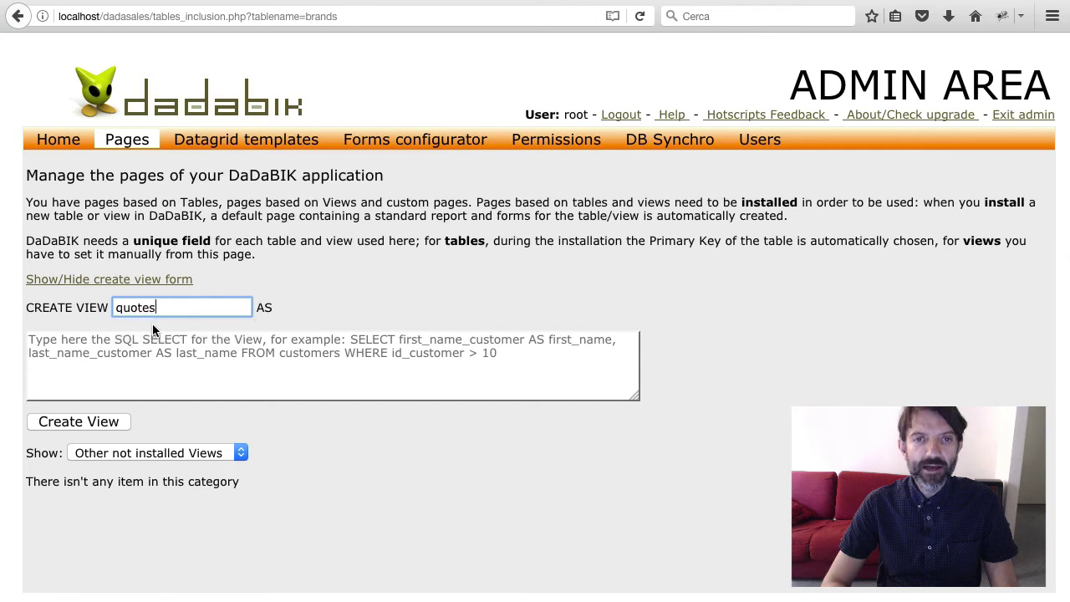
# Define the view as select * from sales where status_sale = 'Quote' and create it
pyautogui.click(121, 372)
pyautogui.write('seelc')
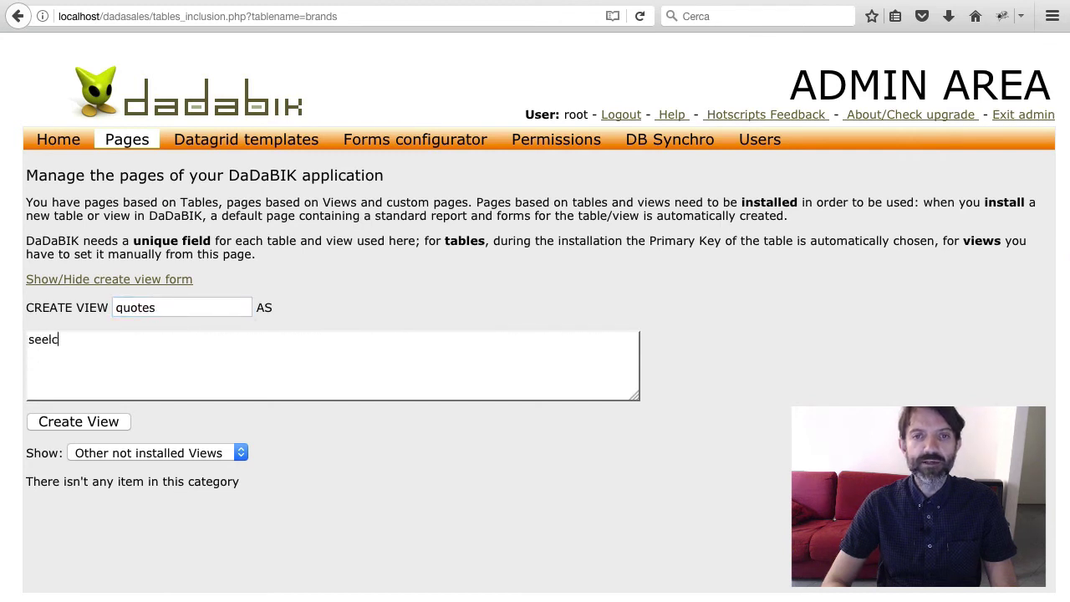
pyautogui.write('t')
pyautogui.press('BackSpace')
pyautogui.press('BackSpace')
pyautogui.press('BackSpace')
pyautogui.press('BackSpace')
pyautogui.write('lect ')
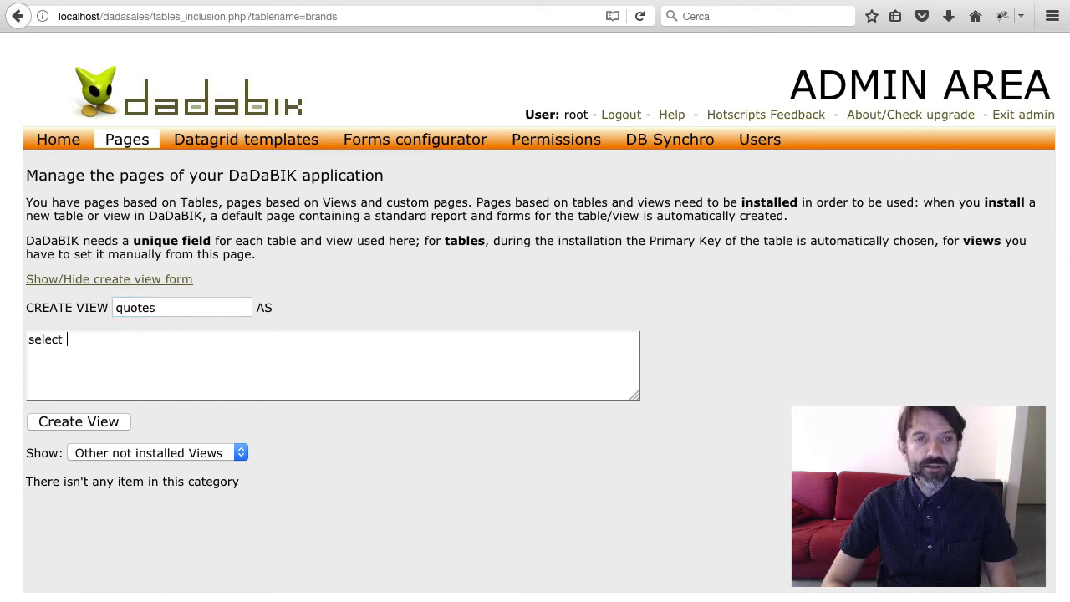
pyautogui.write('* from s')
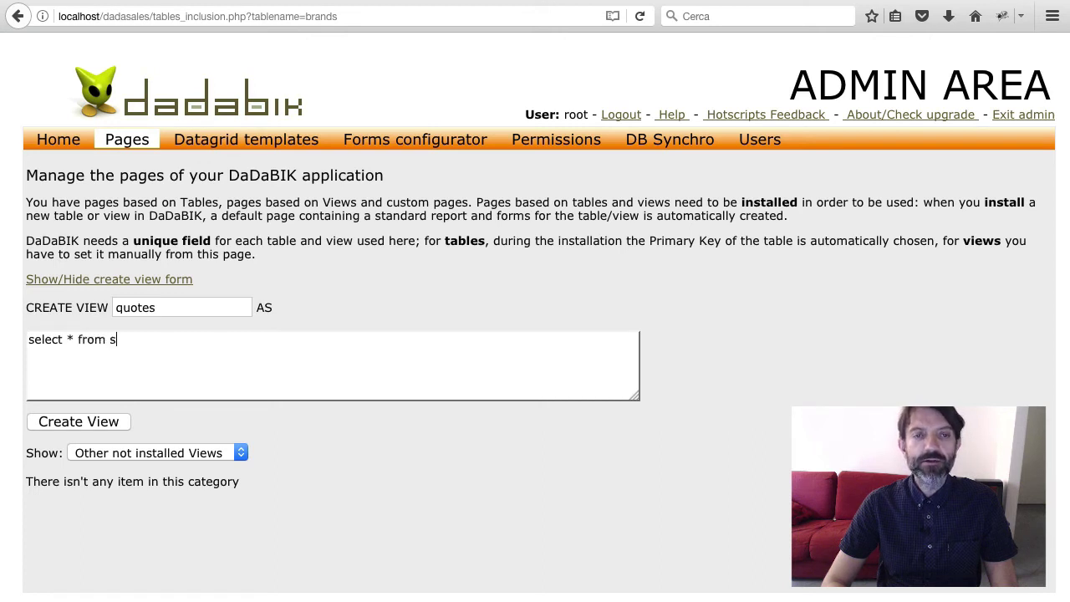
pyautogui.write('ales where ')
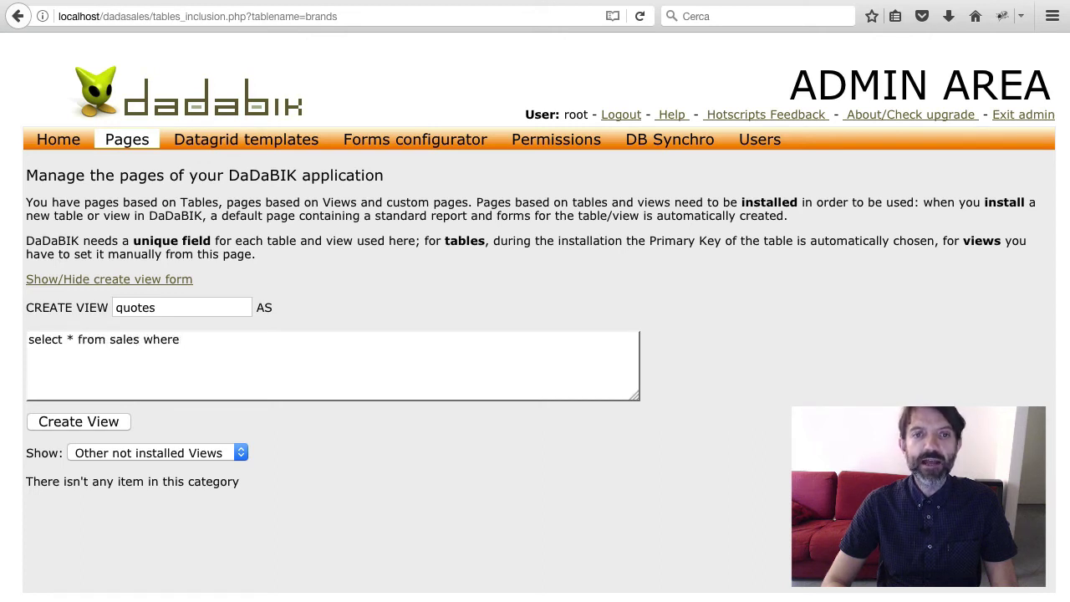
pyautogui.write('sat')
pyautogui.press('BackSpace')
pyautogui.press('BackSpace')
pyautogui.press('BackSpace')
pyautogui.press('BackSpace')
pyautogui.write('tatus_sla')
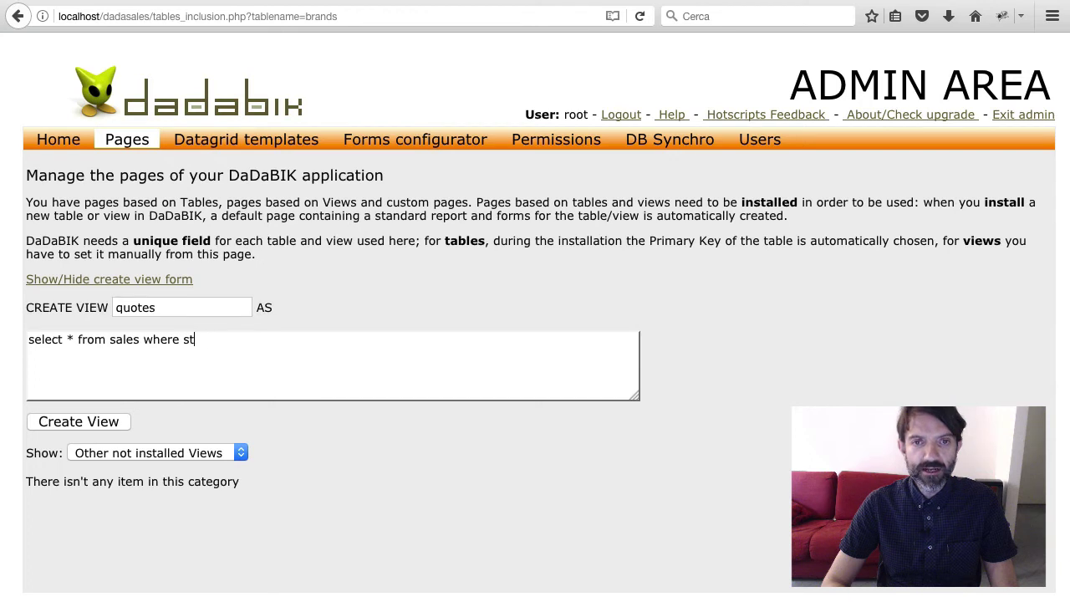
pyautogui.press('BackSpace')
pyautogui.press('BackSpace')
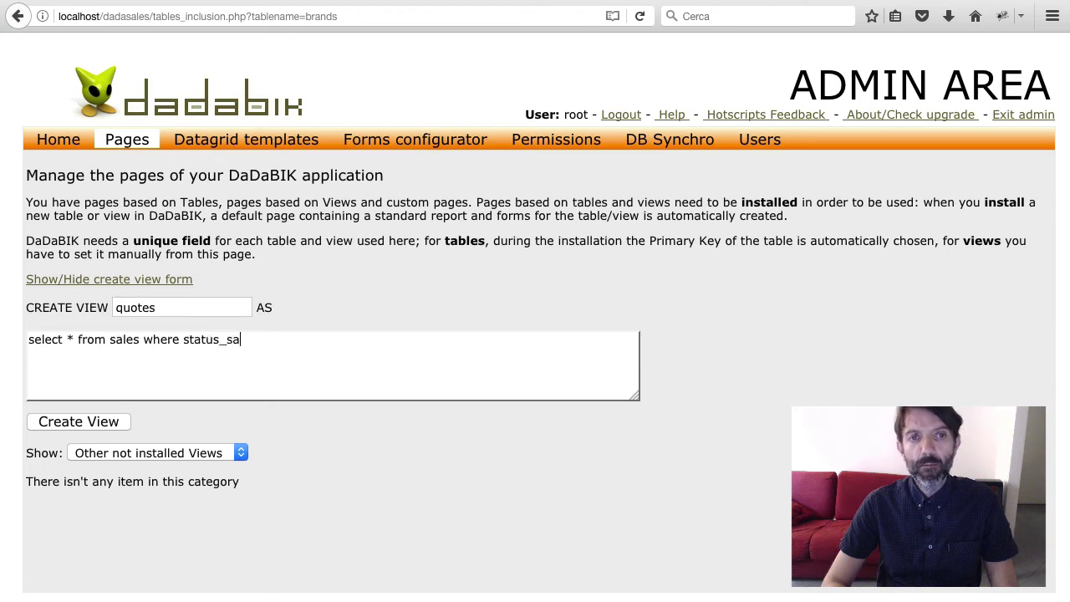
pyautogui.write("ale = ''Quote")
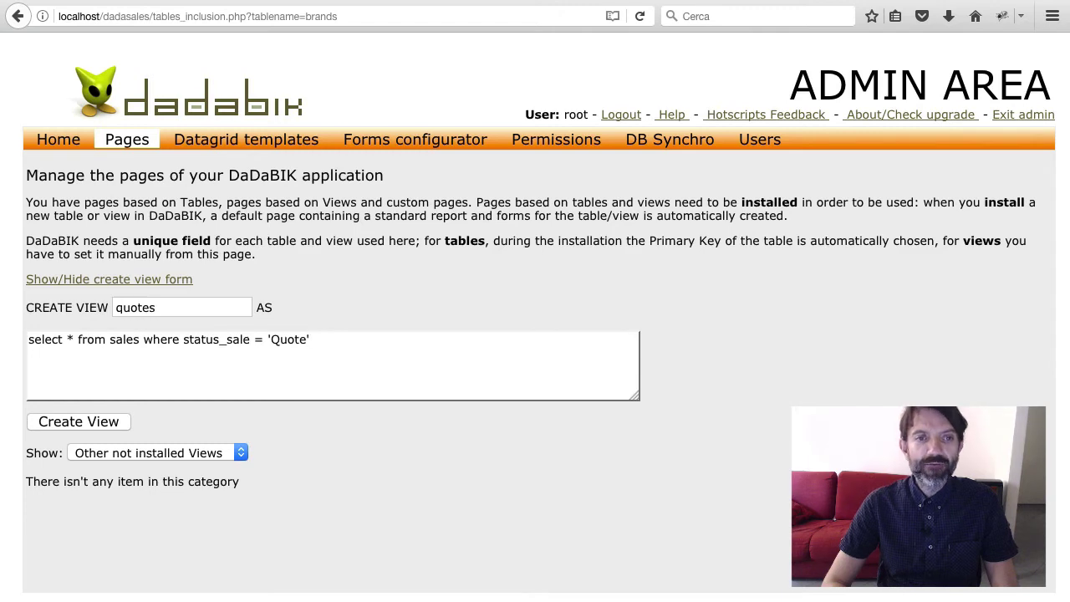
pyautogui.click(111, 422)
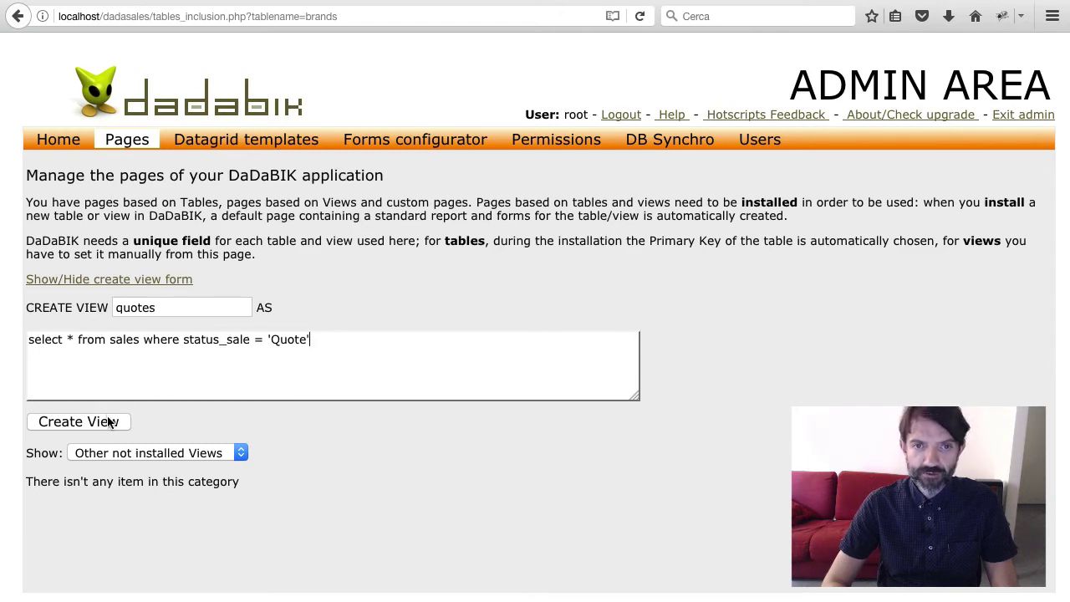
pyautogui.scroll(-3, 108, 416)
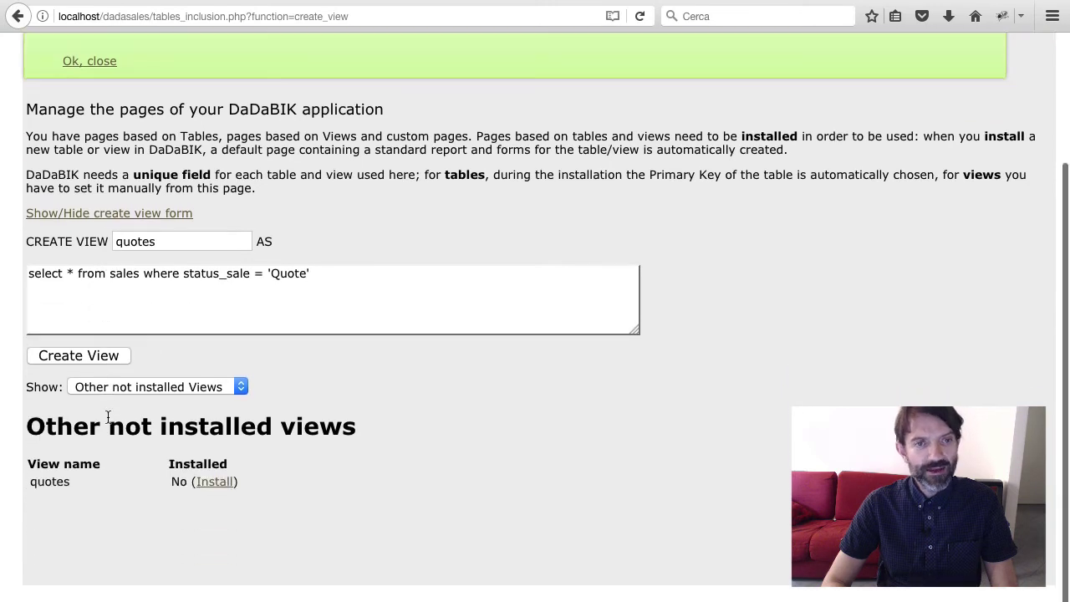
# Install the quotes view as a page with id_sale as its unique field
pyautogui.click(215, 483)
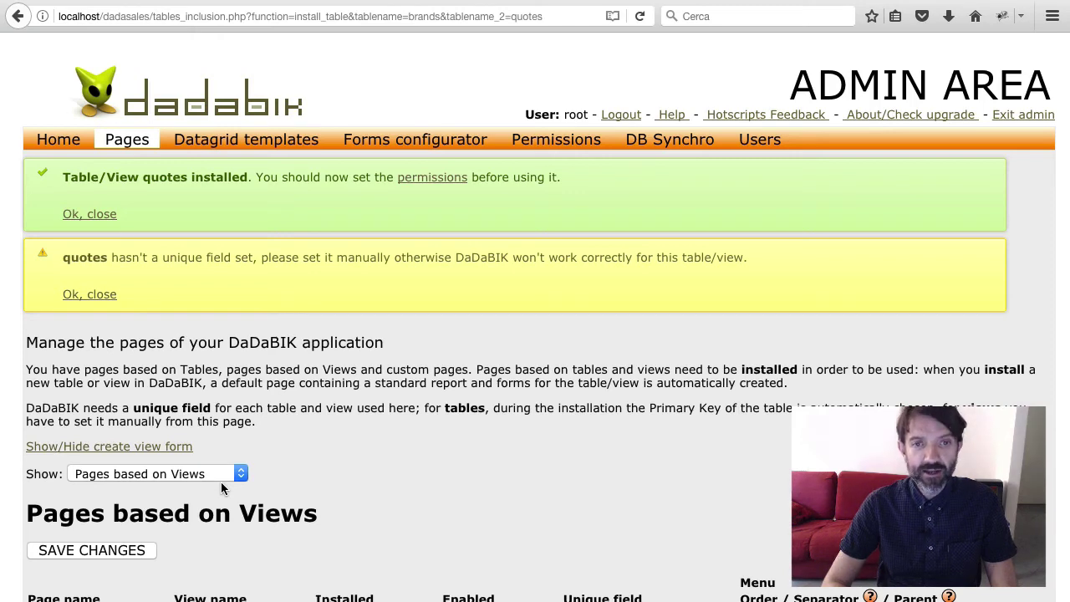
pyautogui.scroll(-3, 221, 482)
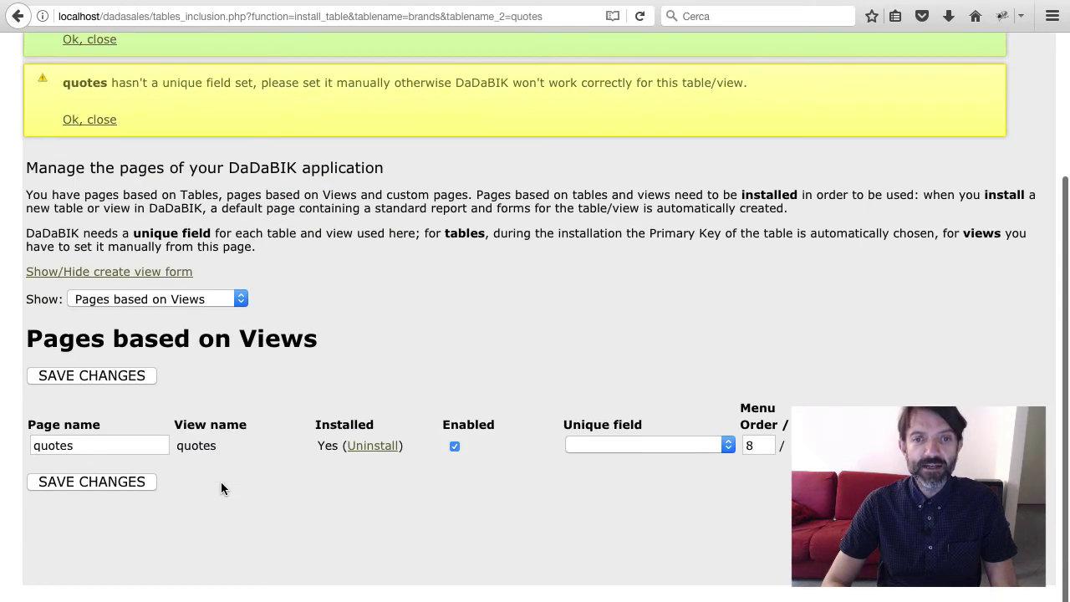
pyautogui.click(566, 447)
pyautogui.click(615, 474)
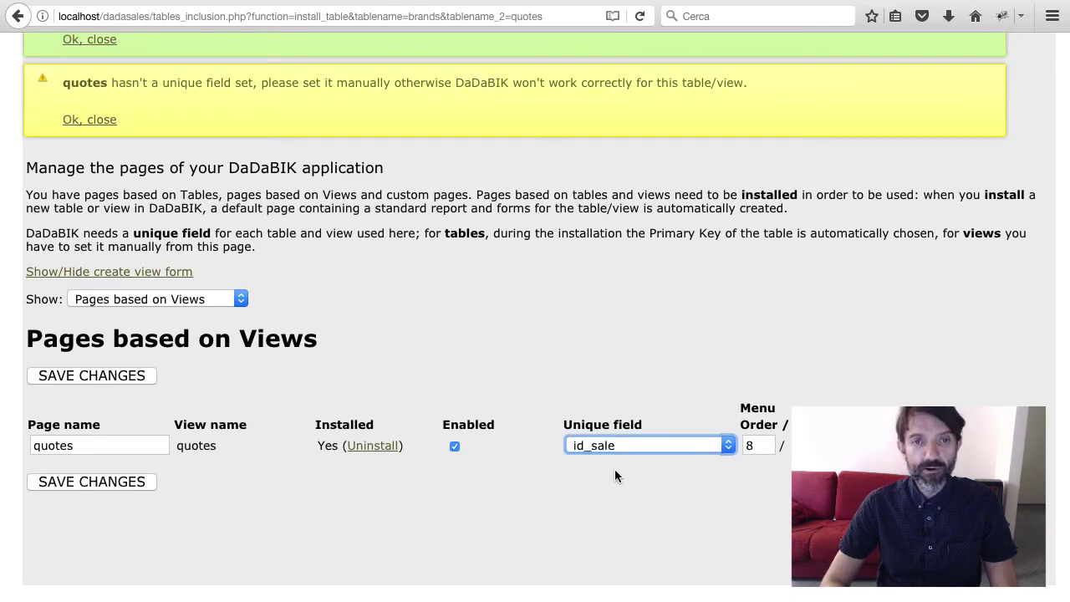
pyautogui.click(123, 482)
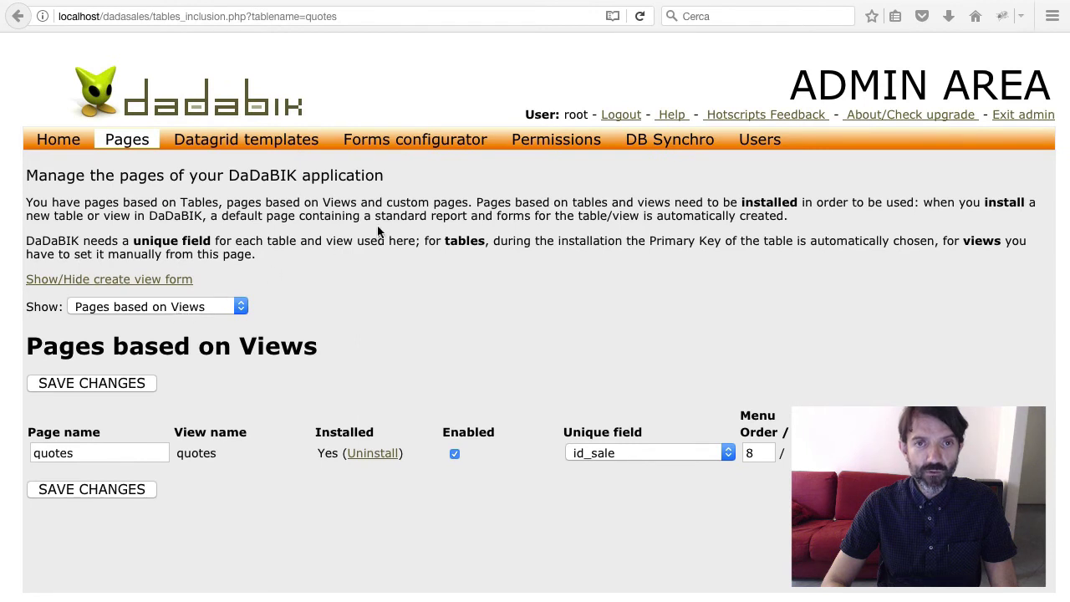
pyautogui.click(563, 143)
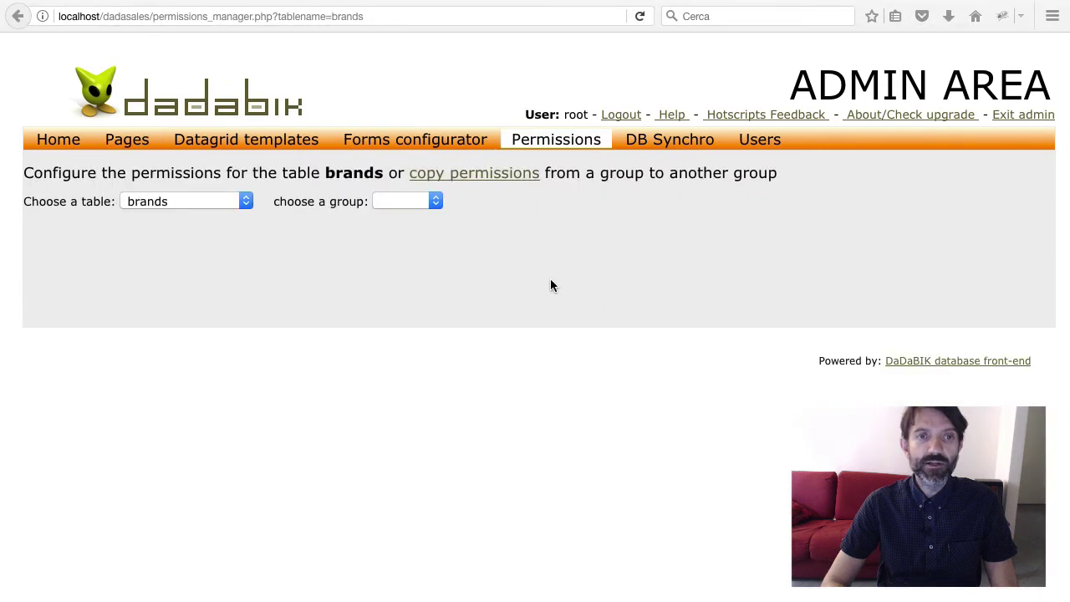
# Grant the admin group Yes on every table-level permission for quotes and save
pyautogui.click(226, 199)
pyautogui.click(201, 276)
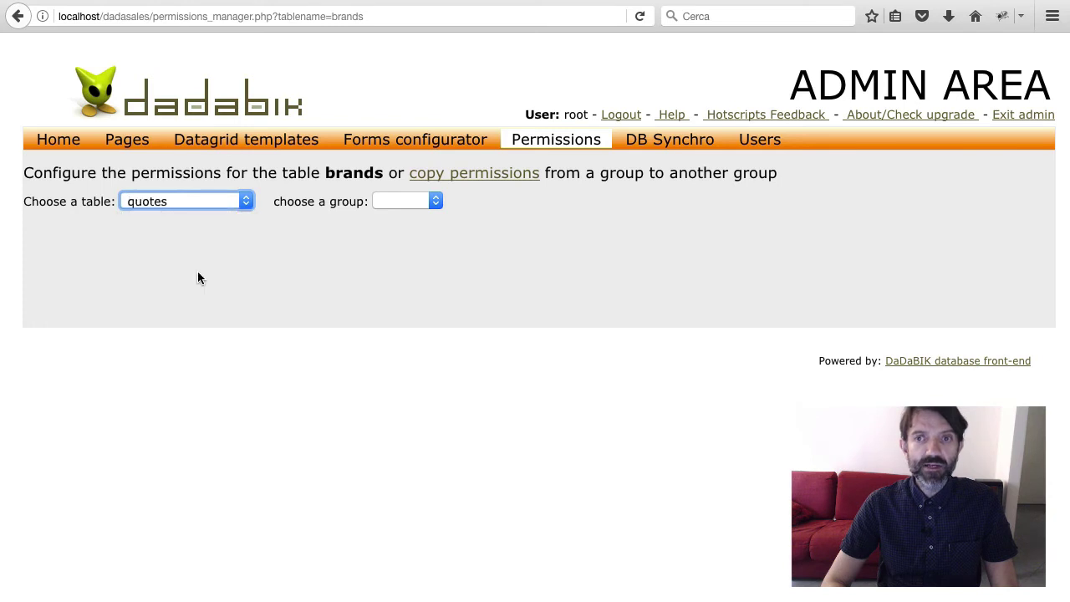
pyautogui.click(433, 204)
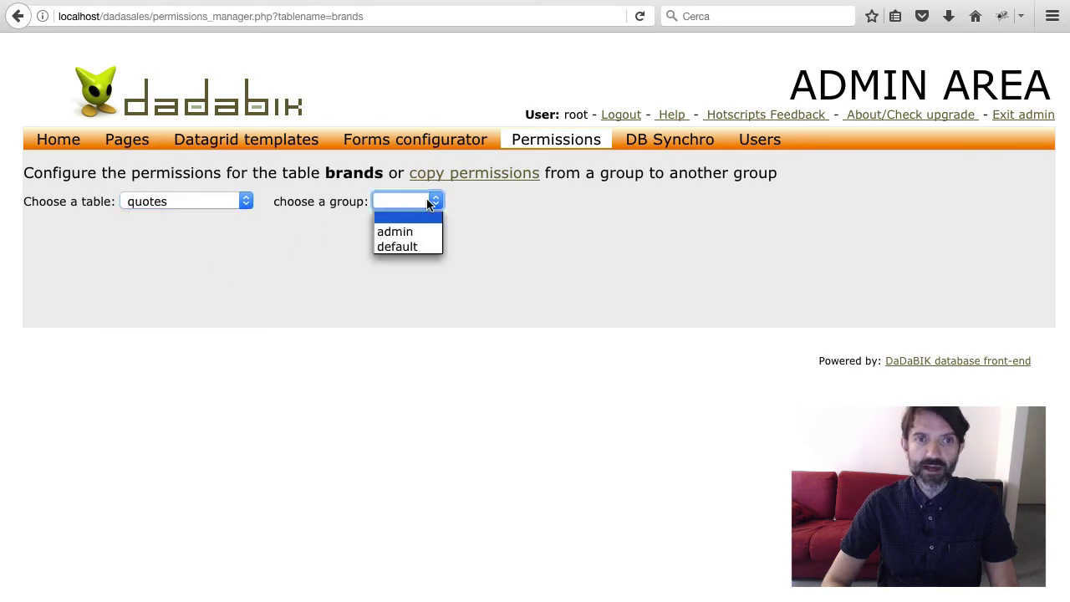
pyautogui.click(420, 233)
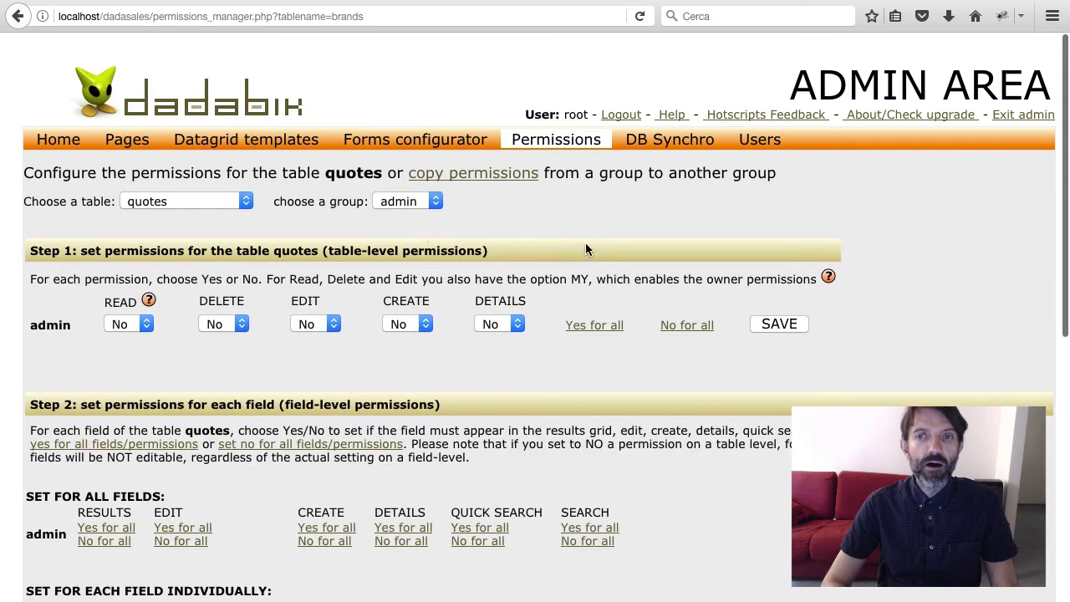
pyautogui.scroll(-1, 590, 247)
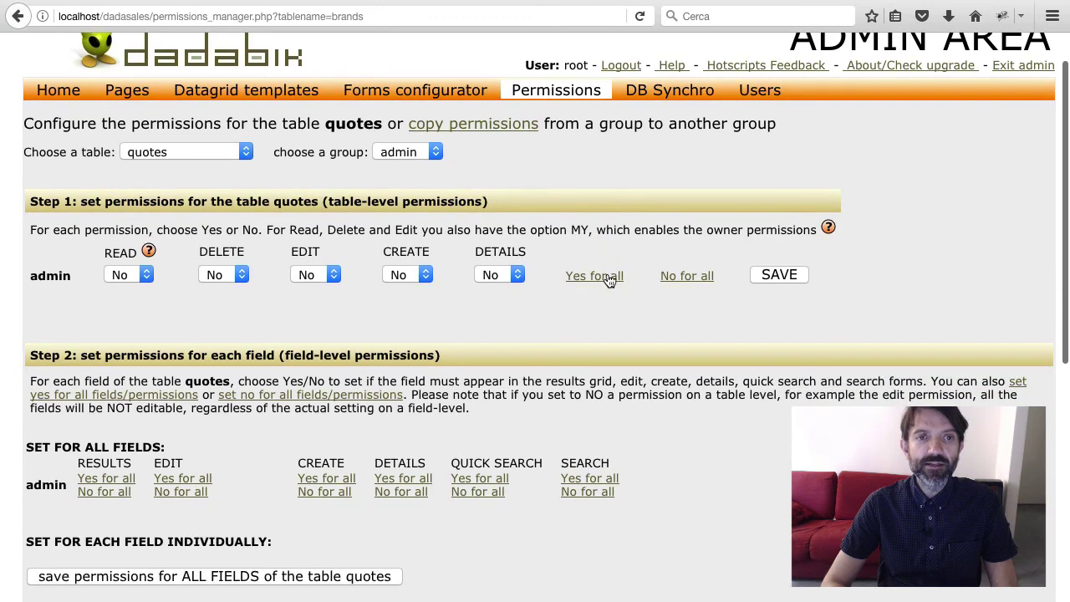
pyautogui.click(609, 280)
pyautogui.click(783, 276)
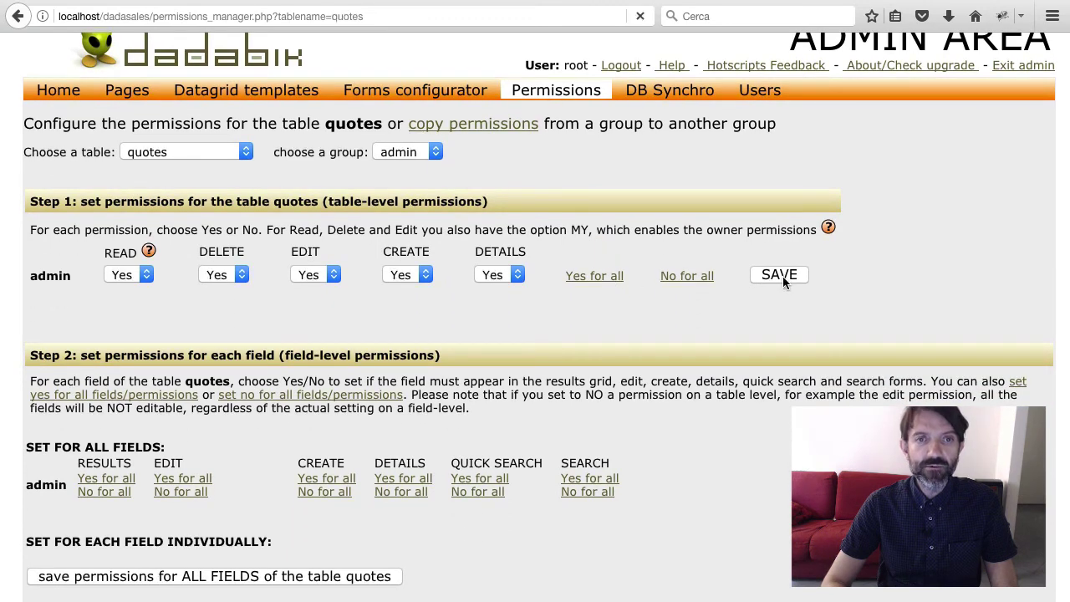
# Allow all permissions on date_time_sale, customers_id_customer, status_sale and owner_sale
pyautogui.scroll(-10, 605, 374)
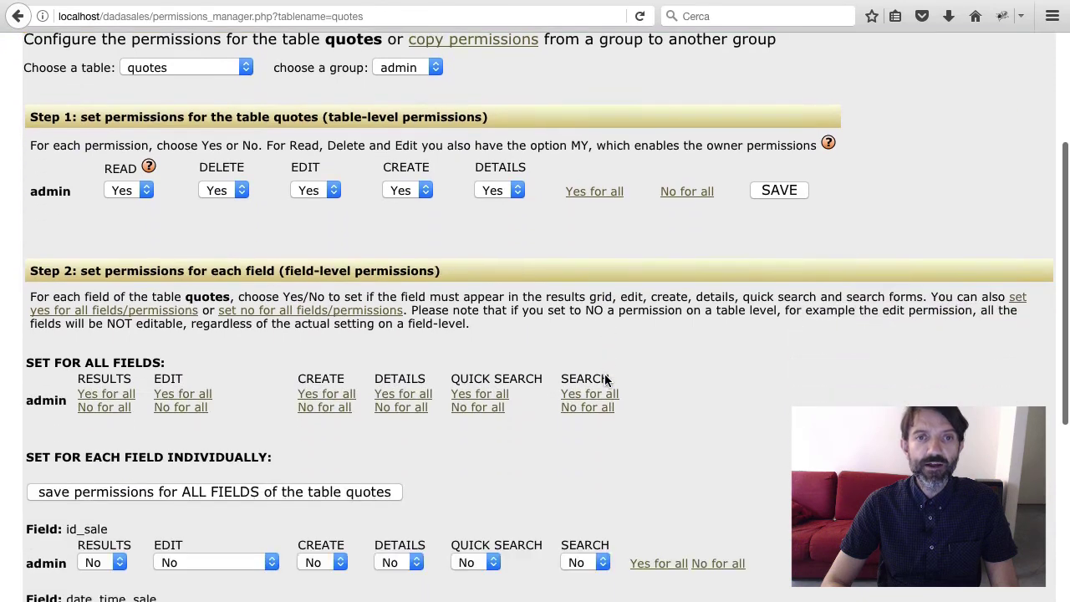
pyautogui.scroll(-1, 605, 376)
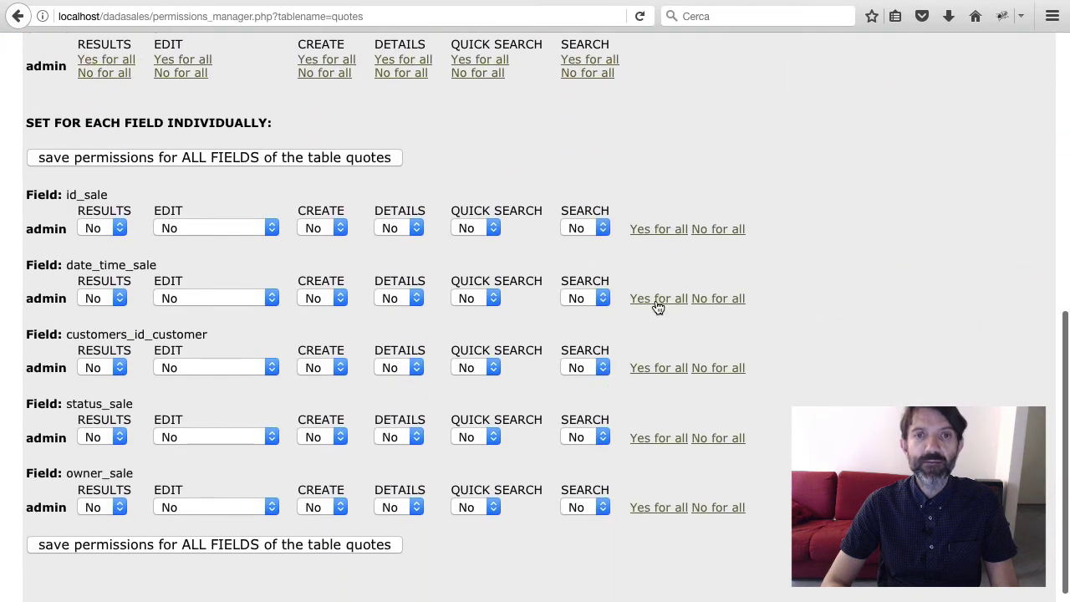
pyautogui.click(659, 301)
pyautogui.click(649, 368)
pyautogui.click(658, 438)
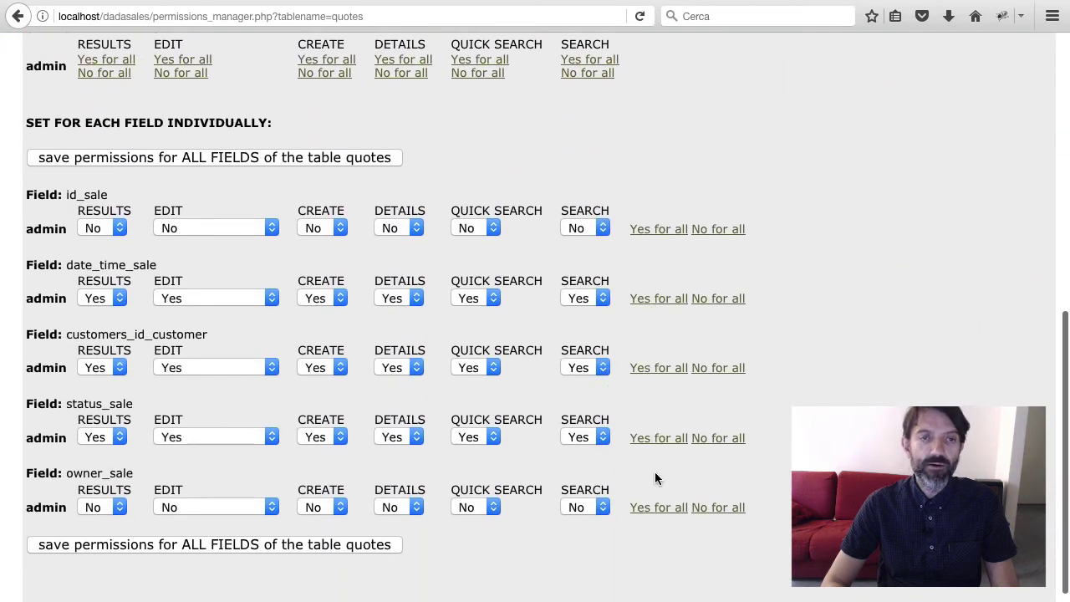
pyautogui.click(659, 508)
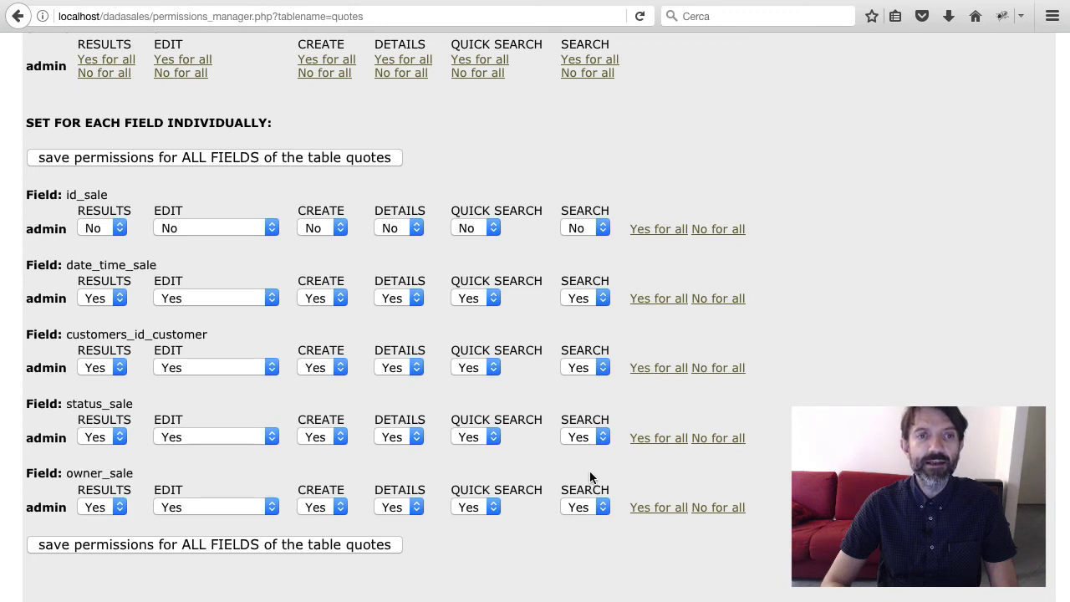
# Set owner_sale CREATE to No and EDIT to 'Yes but disabled', then save the field permissions
pyautogui.click(332, 509)
pyautogui.click(311, 526)
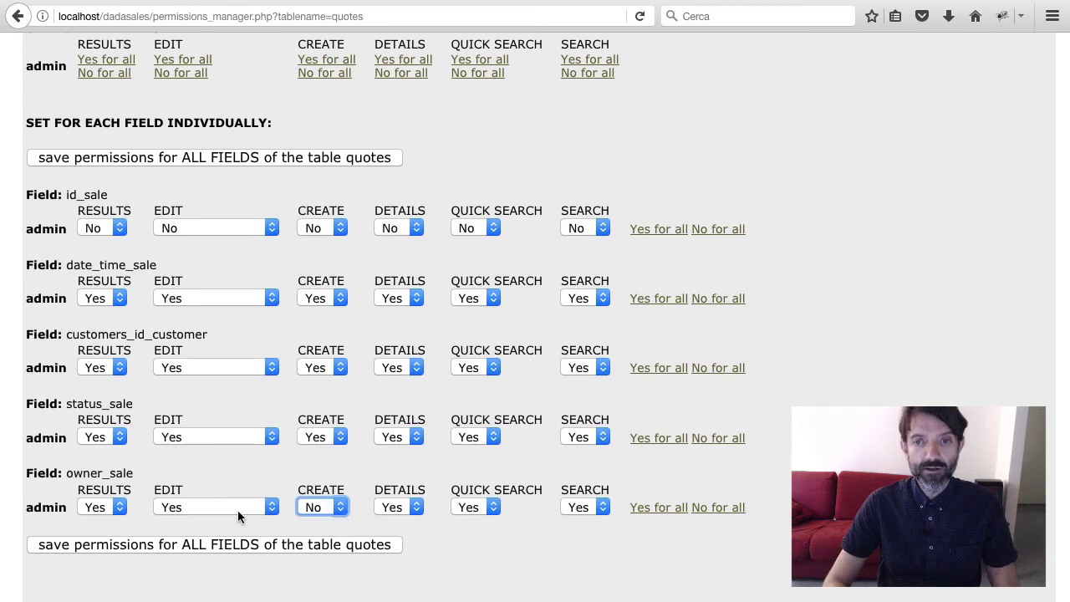
pyautogui.click(238, 510)
pyautogui.click(238, 555)
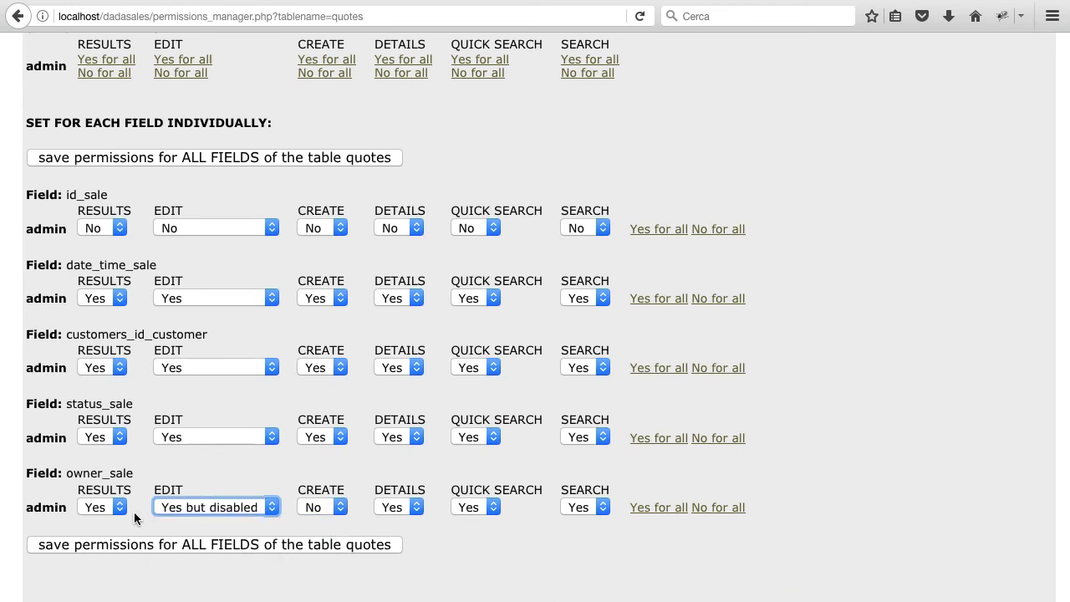
pyautogui.click(364, 549)
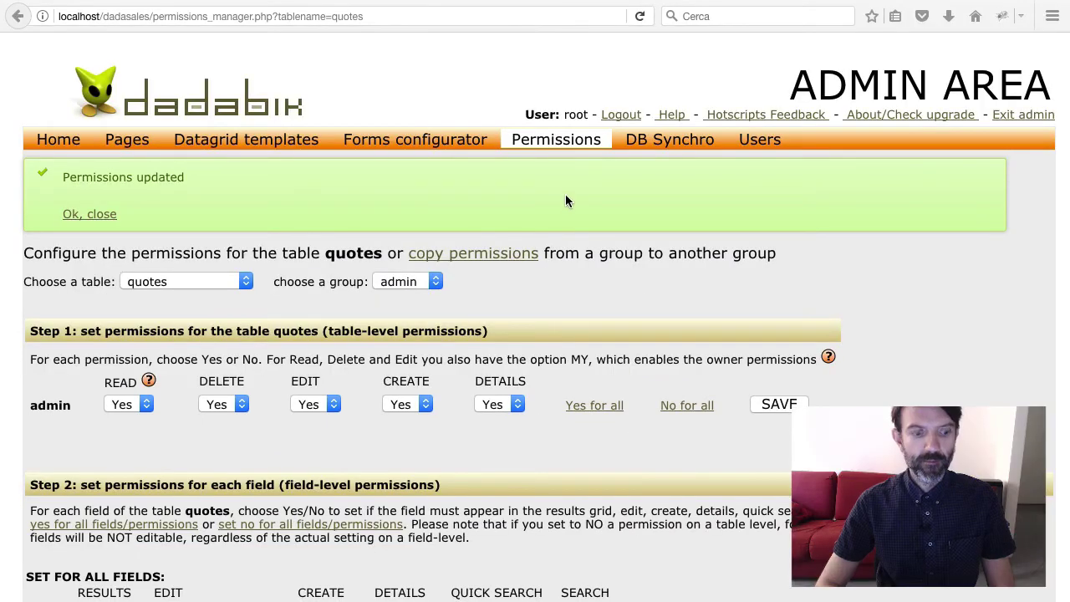
pyautogui.click(444, 142)
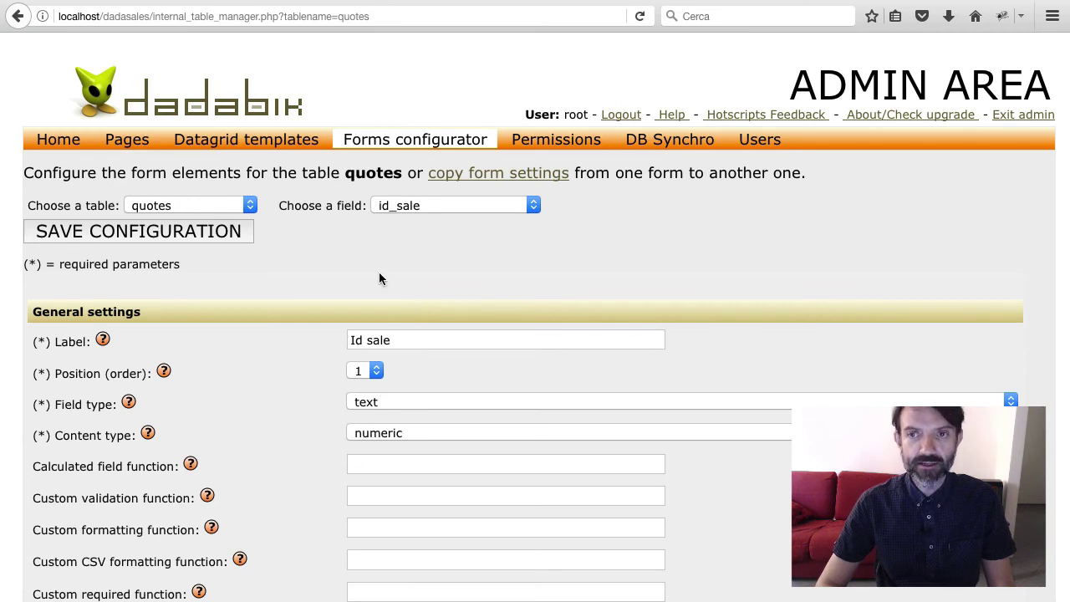
# Copy form settings from the sales table to quotes, confirm the overwrite, and exit admin
pyautogui.click(493, 174)
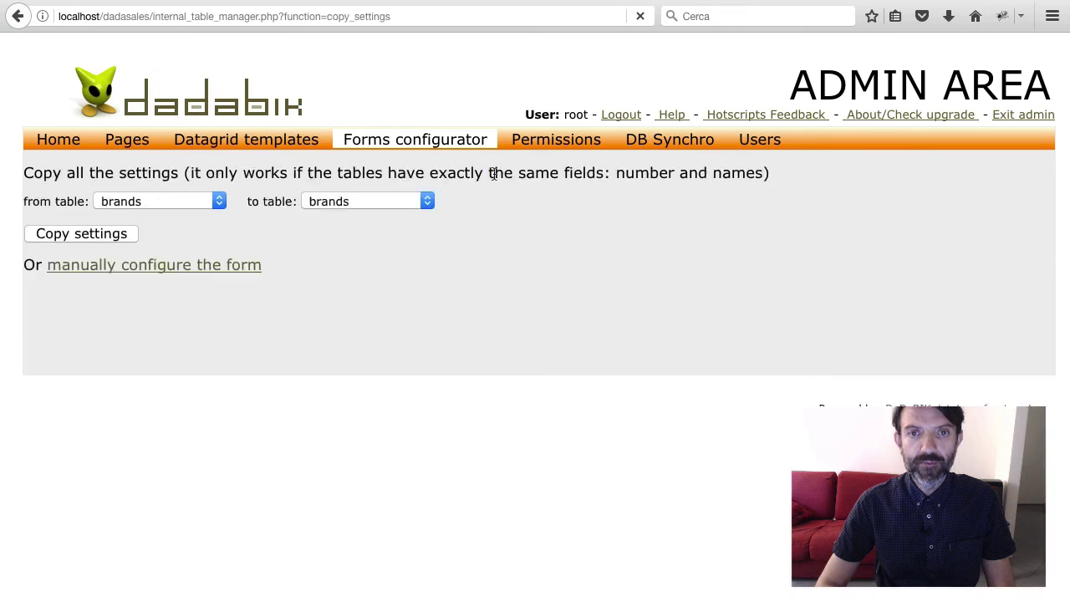
pyautogui.click(183, 199)
pyautogui.click(173, 291)
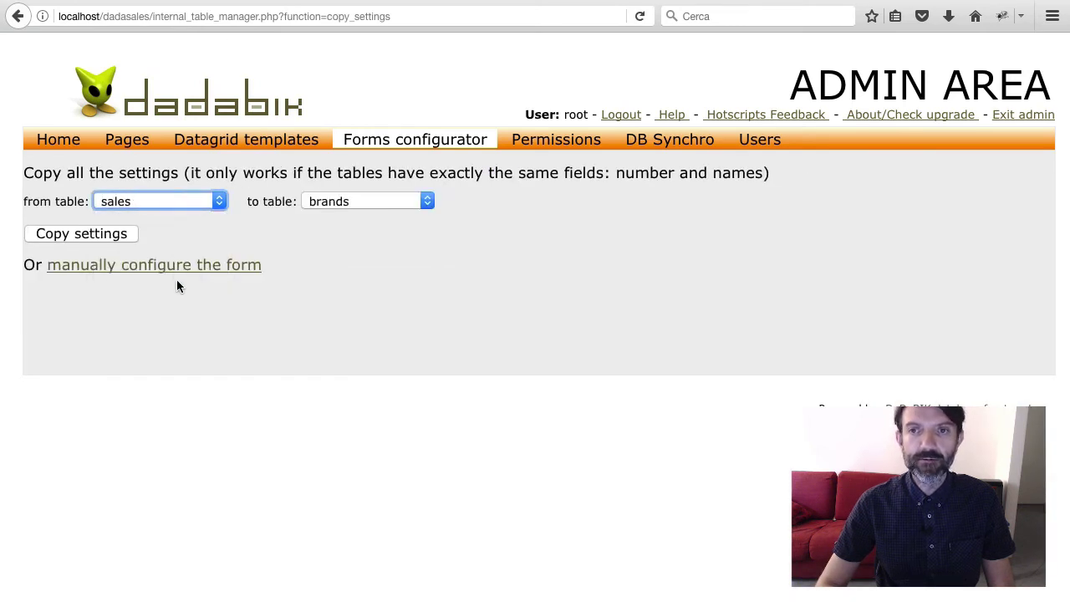
pyautogui.click(364, 201)
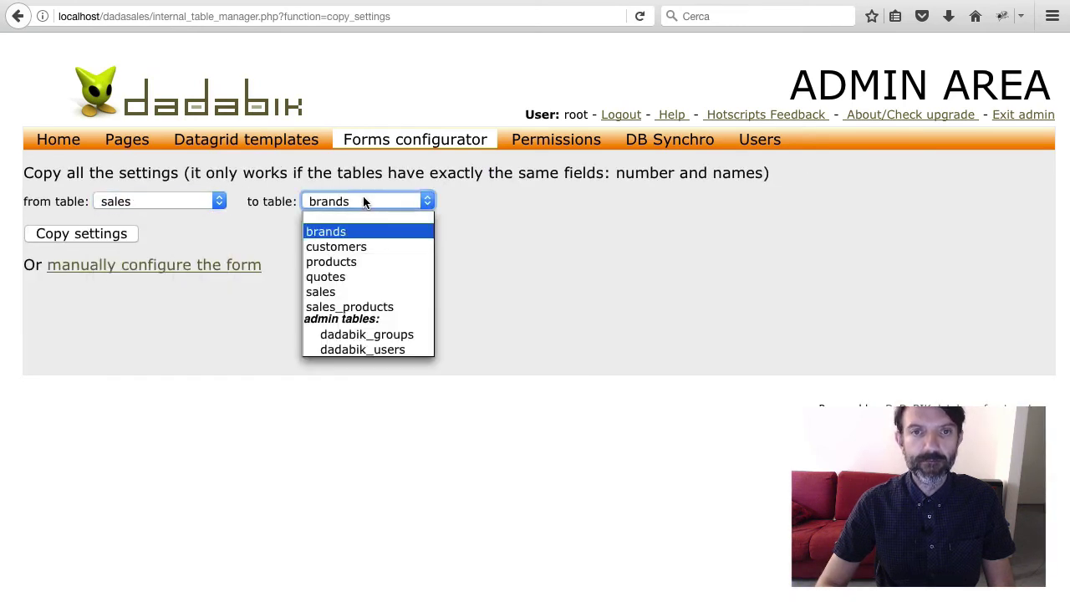
pyautogui.click(371, 278)
pyautogui.click(100, 237)
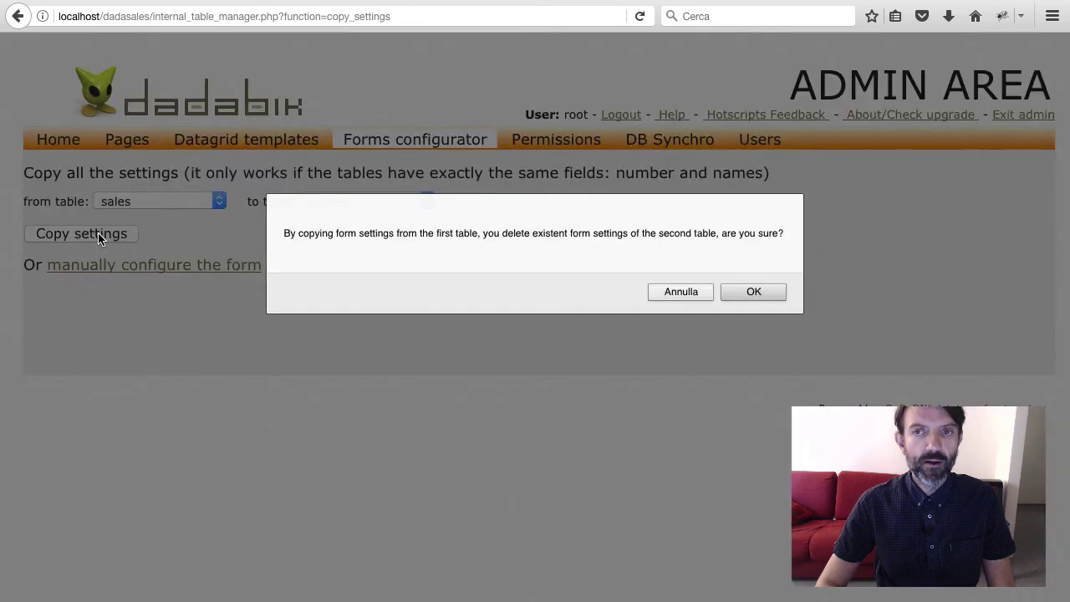
pyautogui.click(757, 292)
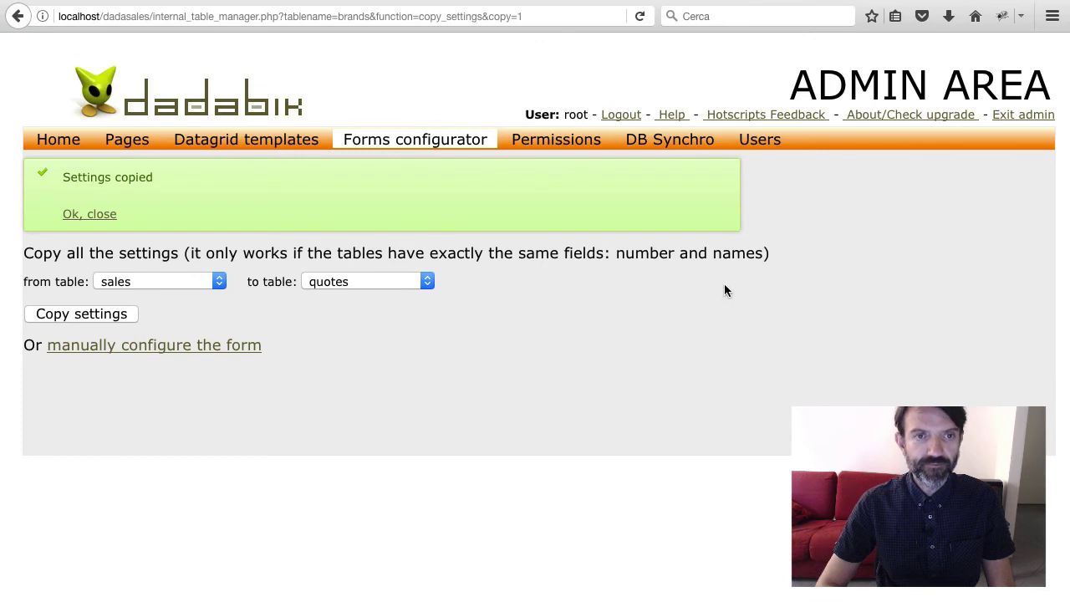
pyautogui.click(1018, 123)
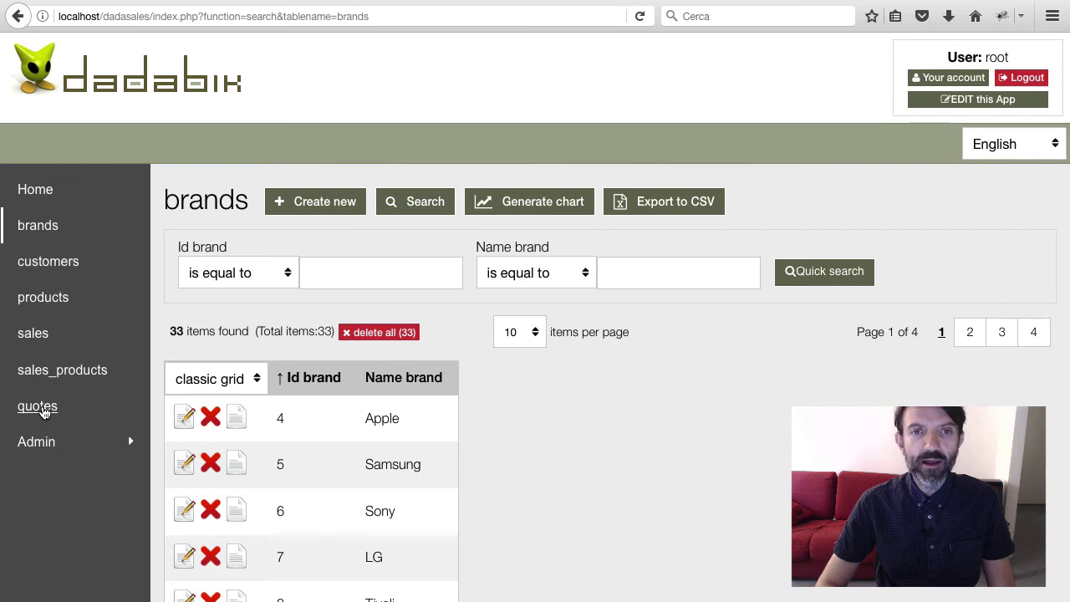
# Browse the front-end quotes list of 128 Quote items
pyautogui.click(38, 407)
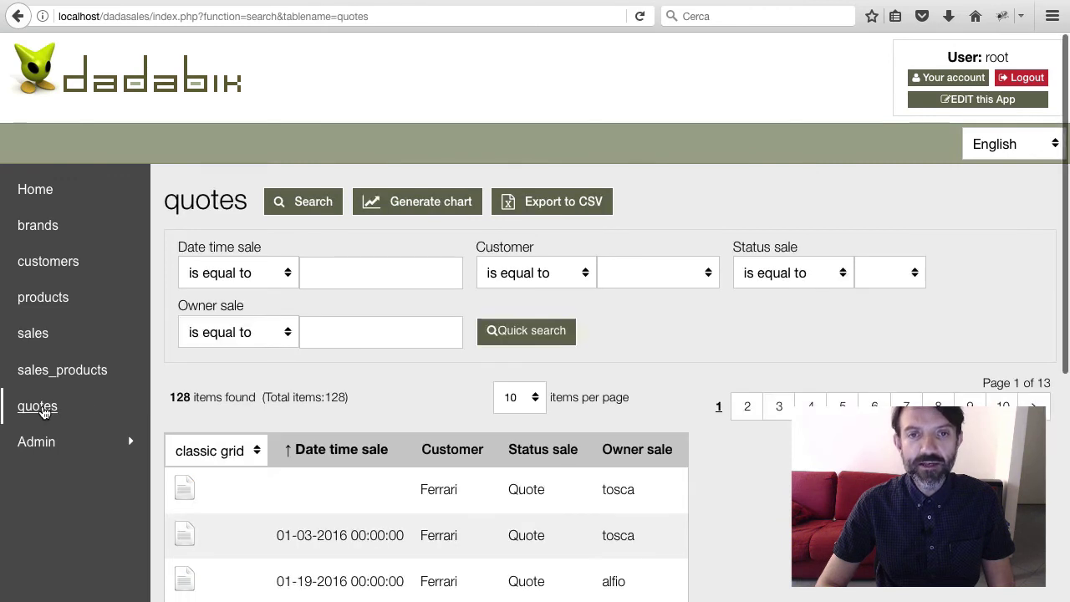
pyautogui.scroll(-3, 255, 418)
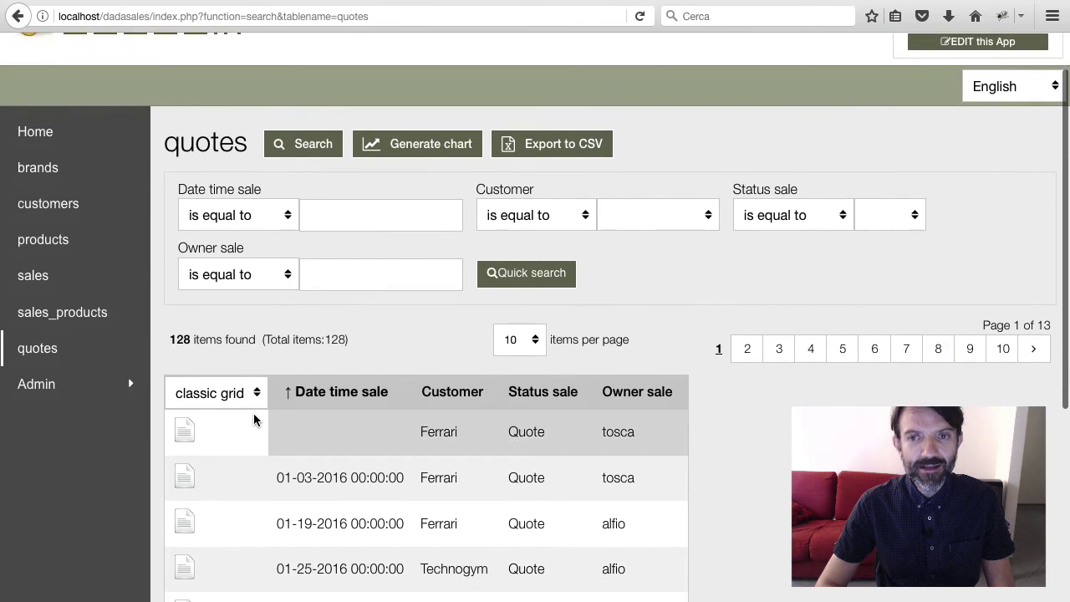
pyautogui.scroll(-2, 256, 418)
pyautogui.scroll(2, 251, 410)
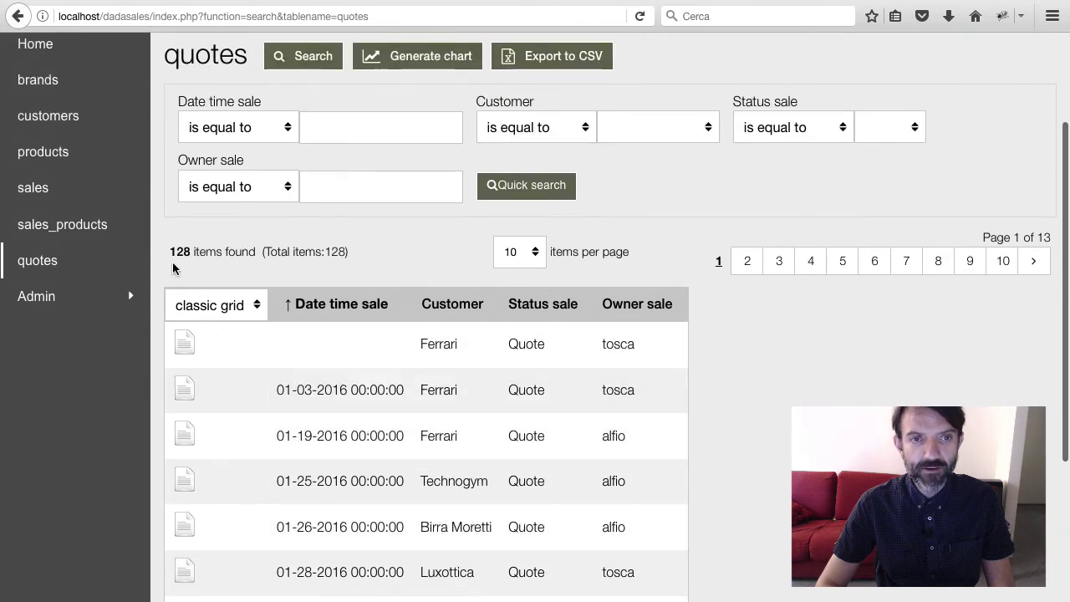
pyautogui.scroll(2, 192, 260)
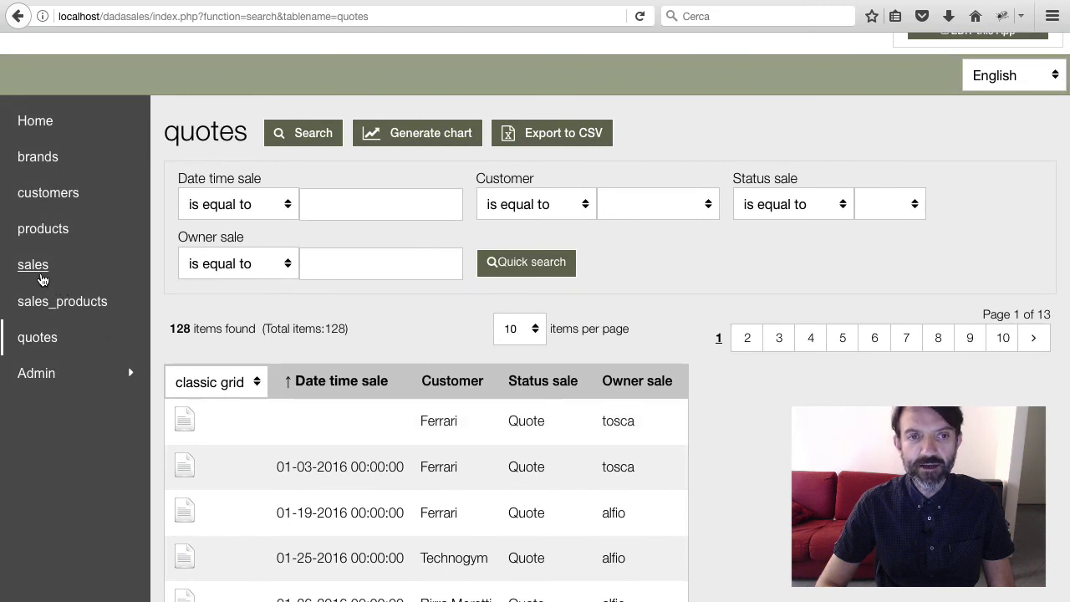
# Search the sales list for status Quote, then return to the full 297-item sales list
pyautogui.click(40, 276)
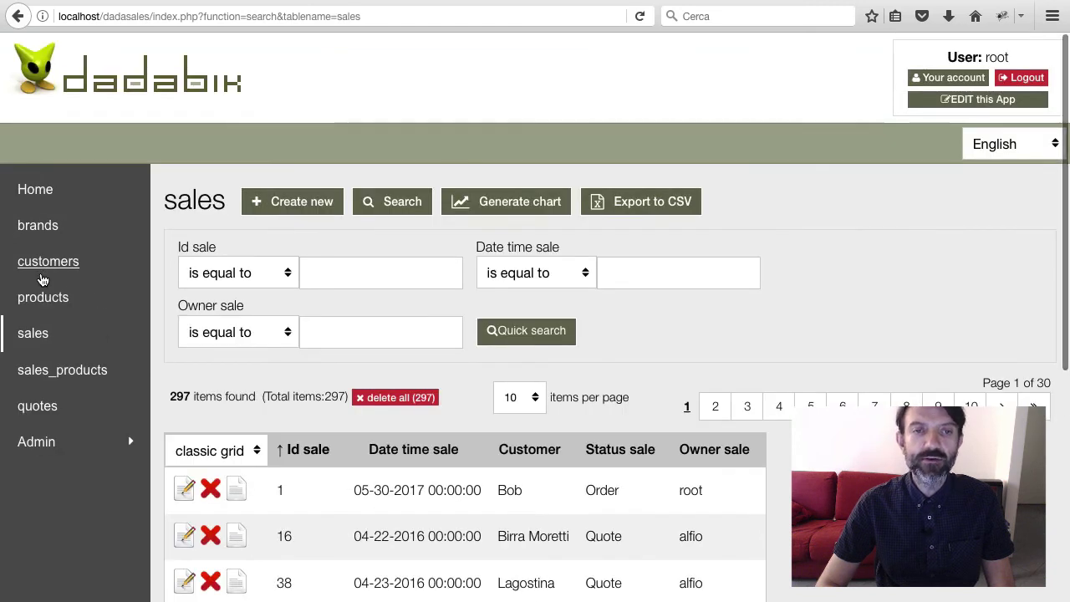
pyautogui.scroll(-1, 393, 424)
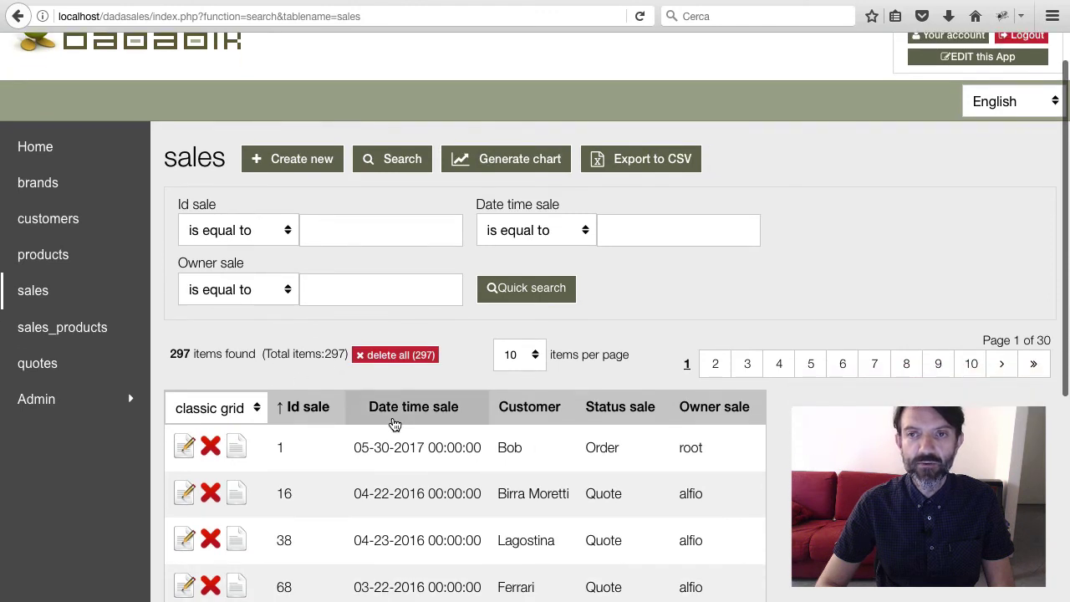
pyautogui.click(405, 166)
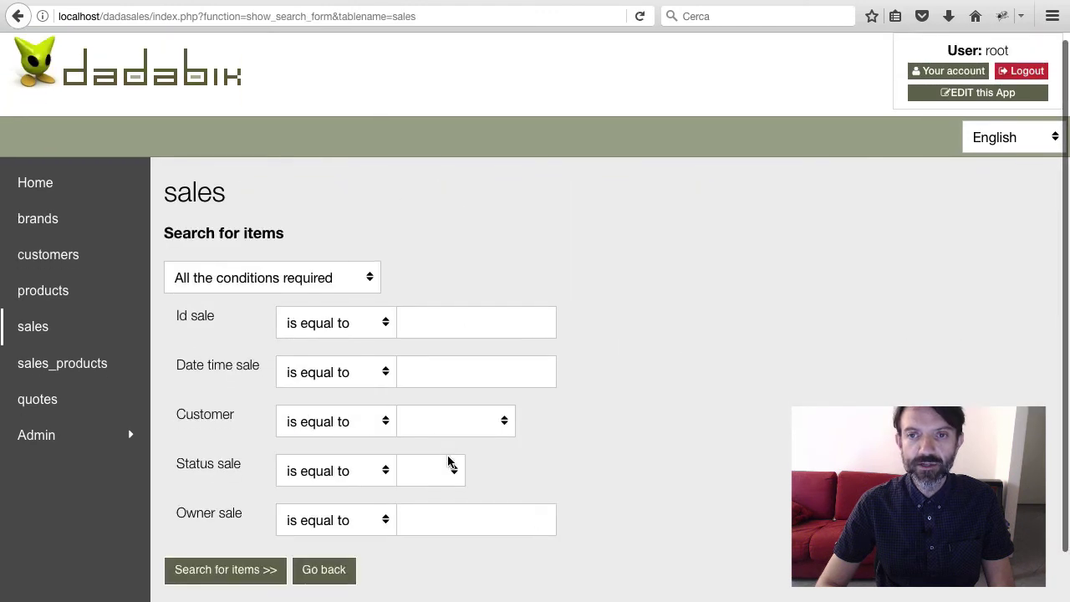
pyautogui.scroll(-1, 447, 458)
pyautogui.click(440, 421)
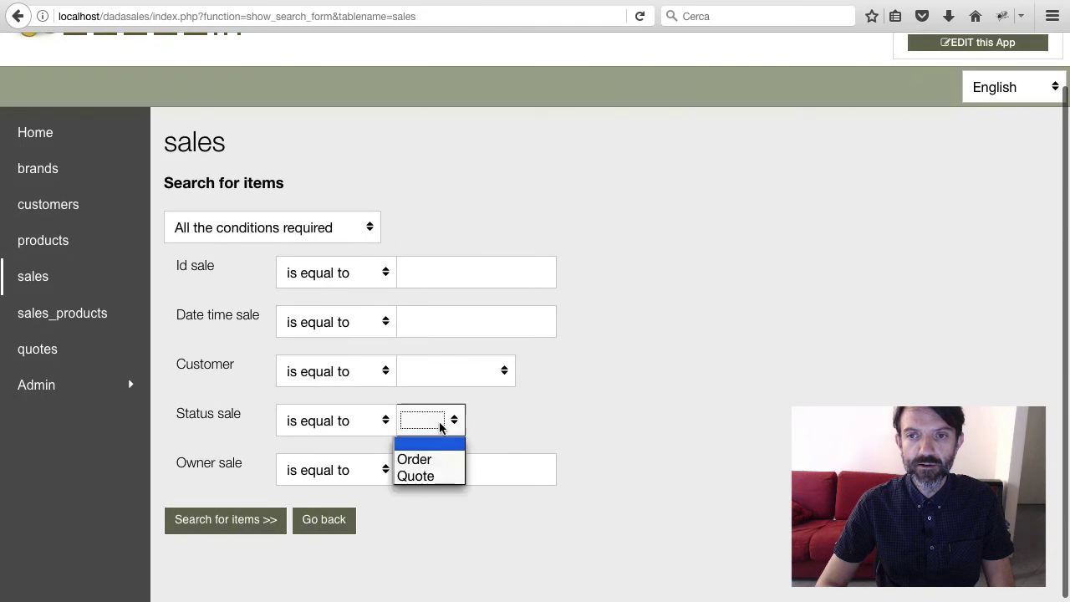
pyautogui.click(440, 474)
pyautogui.click(226, 525)
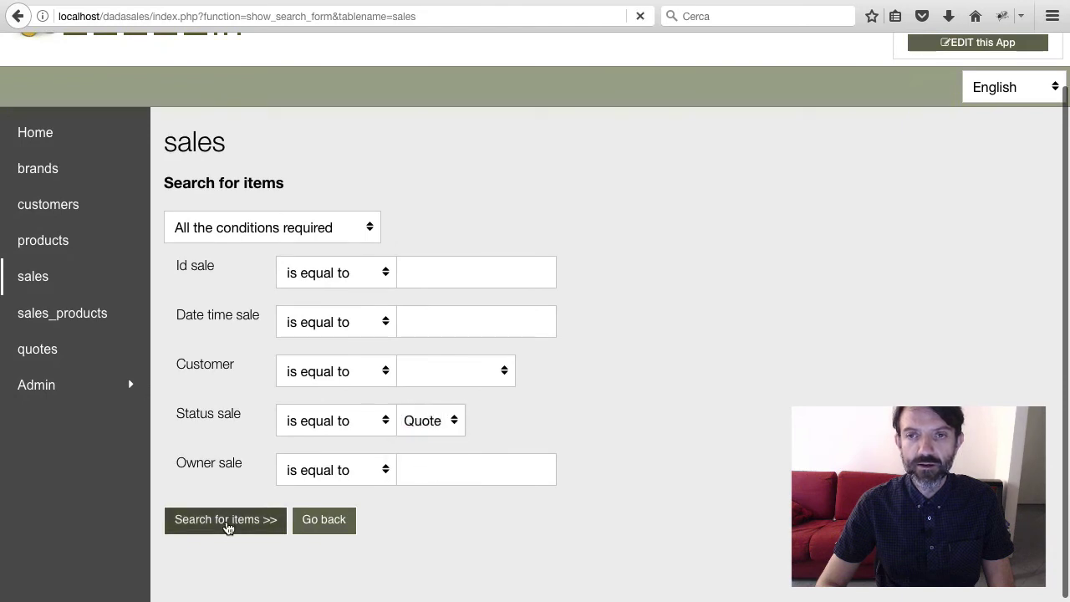
pyautogui.scroll(-3, 206, 242)
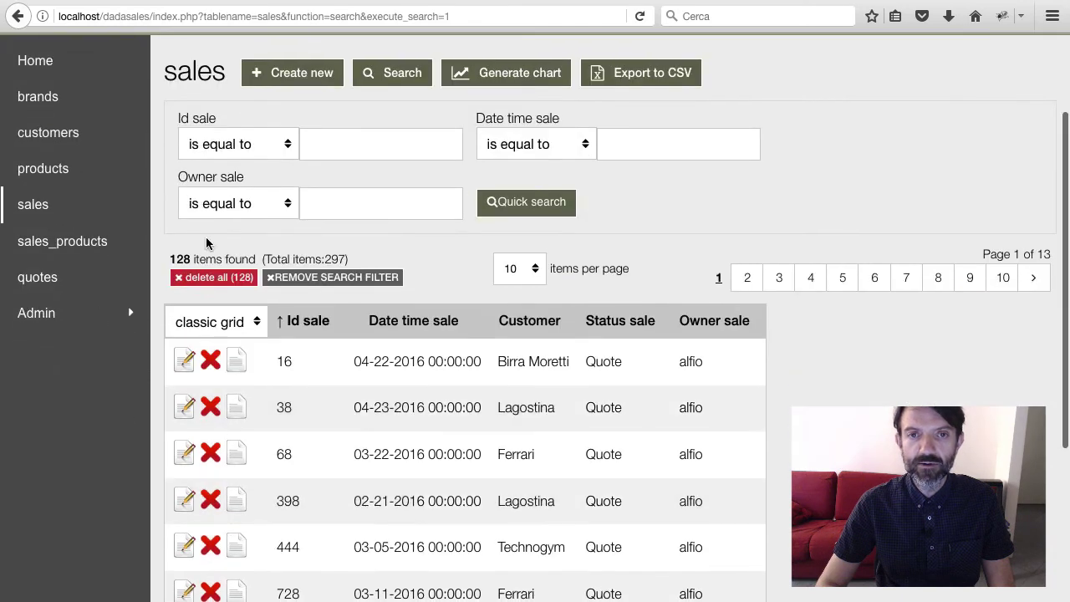
pyautogui.click(36, 279)
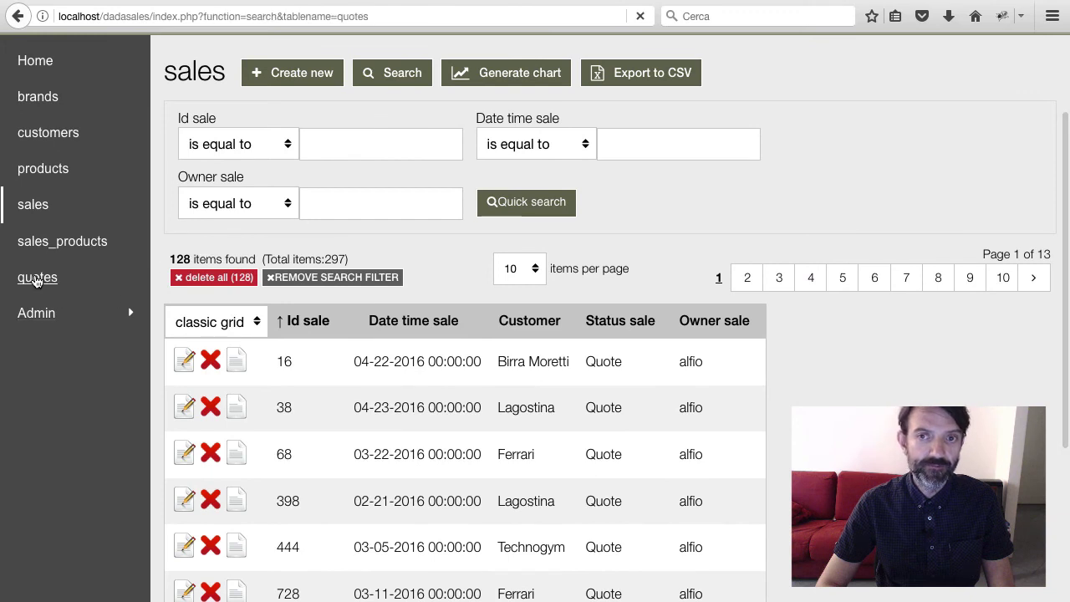
pyautogui.scroll(-2, 288, 364)
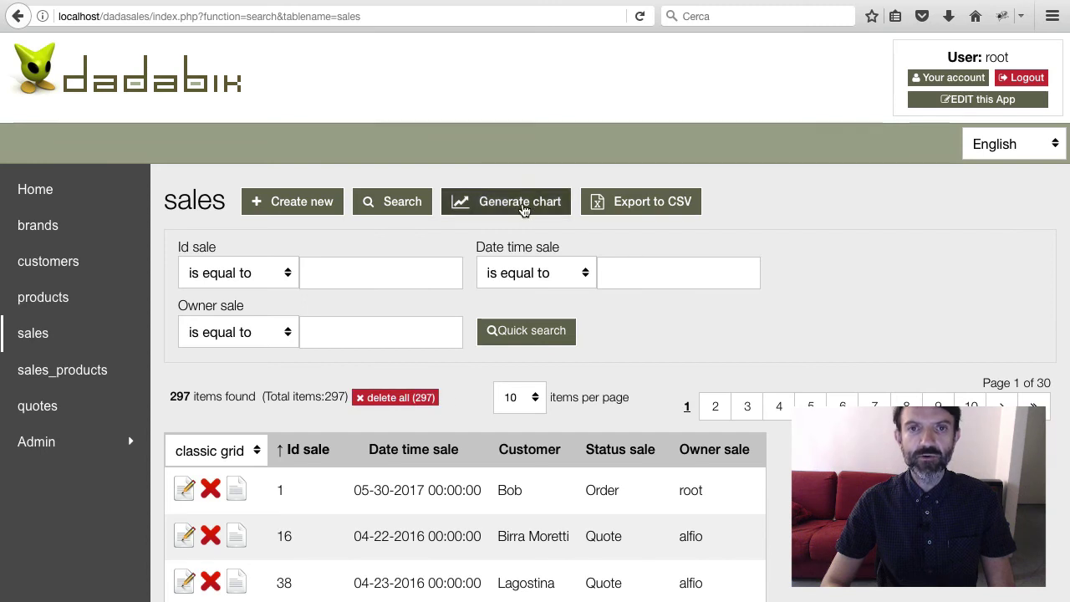
# Generate a bar chart of sales grouped by Owner sale with percentage on the Y-axis
pyautogui.click(520, 203)
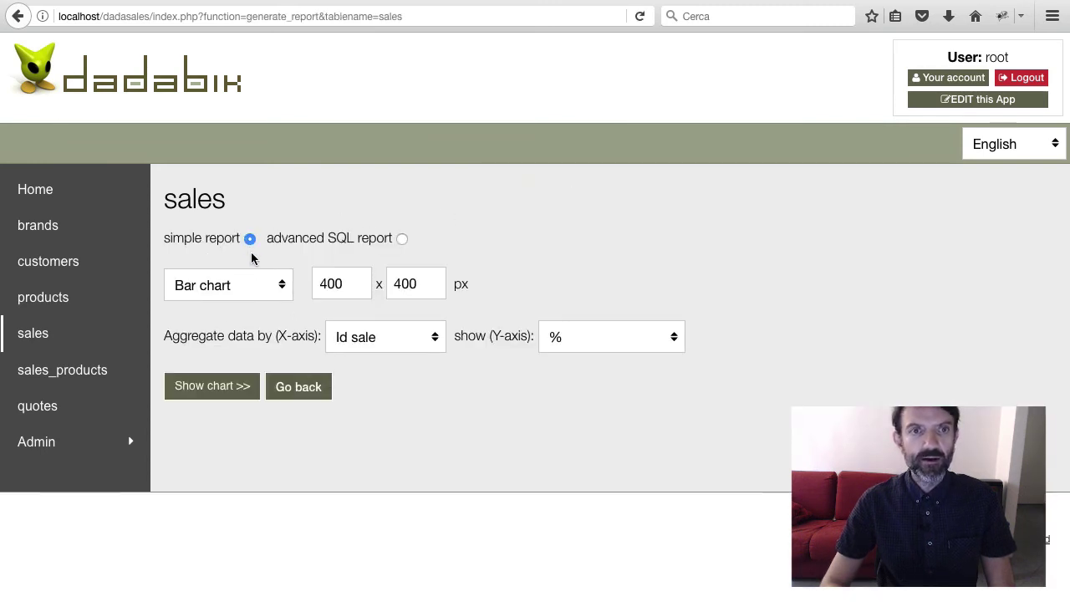
pyautogui.click(251, 285)
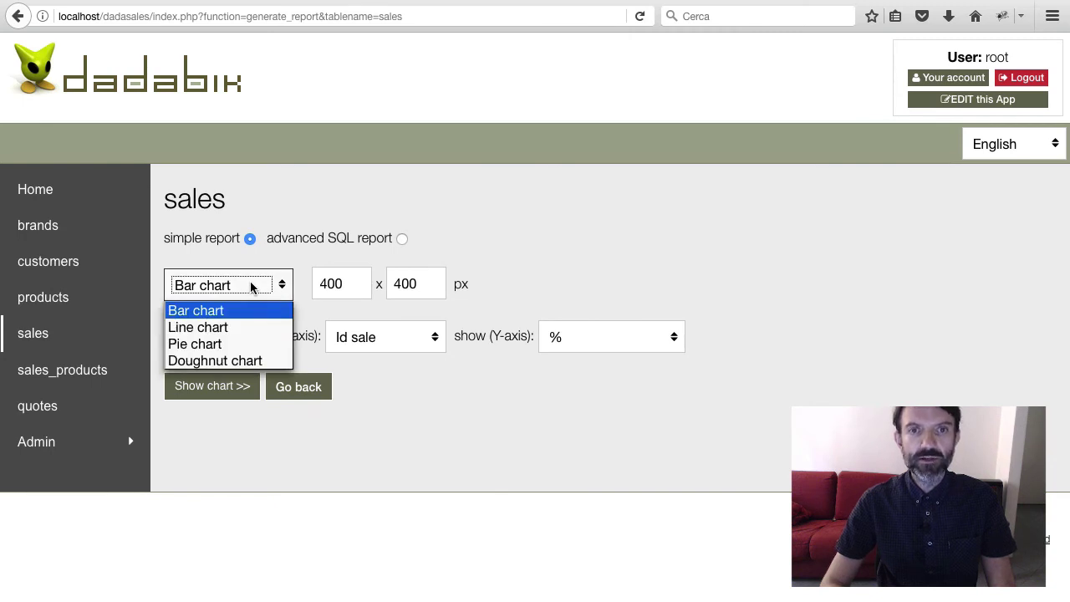
pyautogui.click(251, 285)
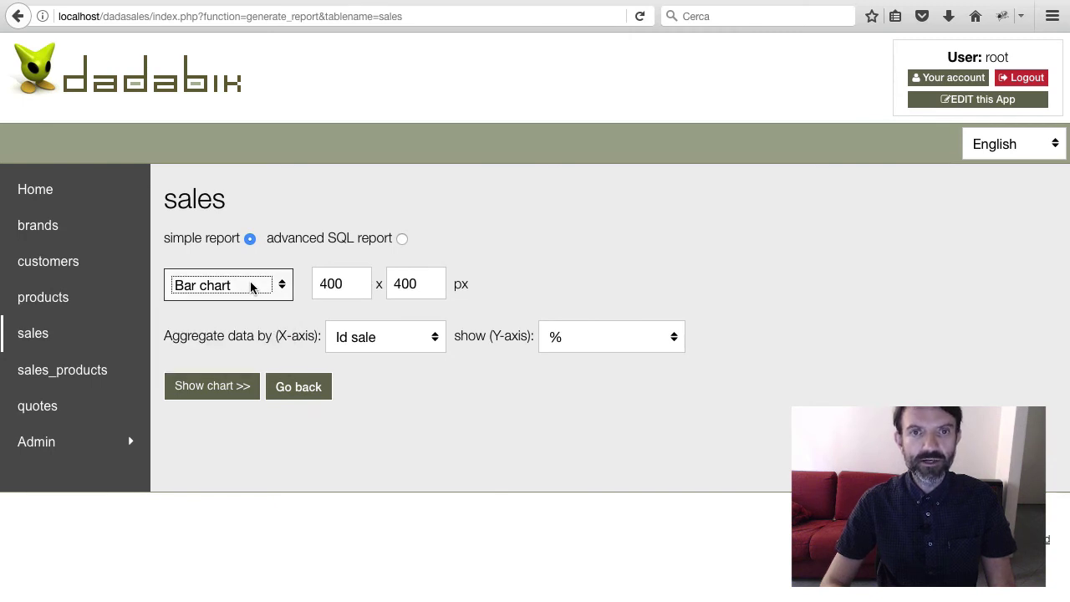
pyautogui.click(379, 347)
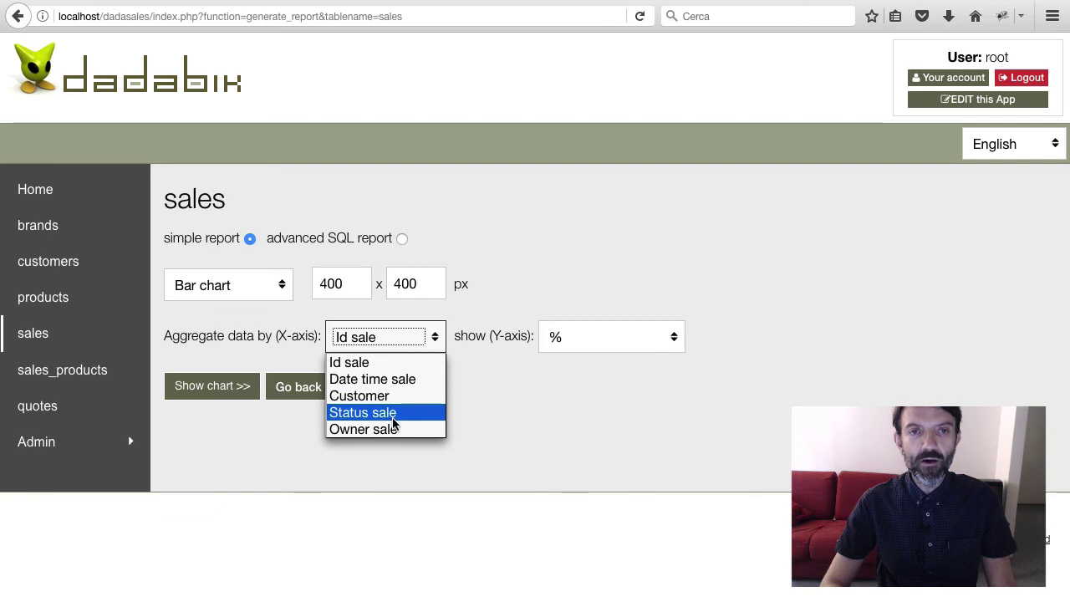
pyautogui.click(390, 430)
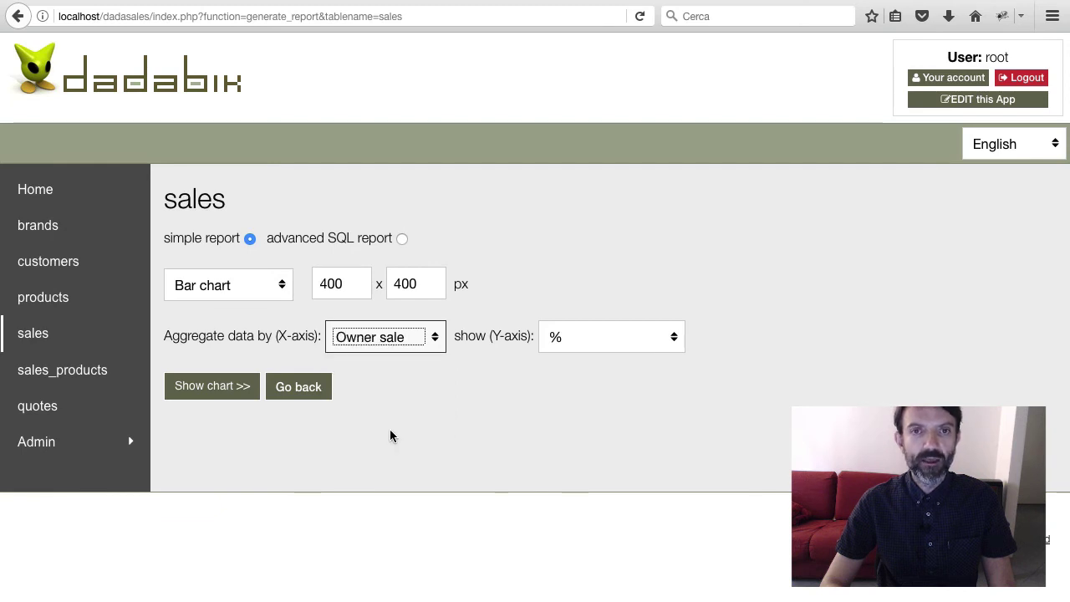
pyautogui.click(592, 349)
pyautogui.click(590, 355)
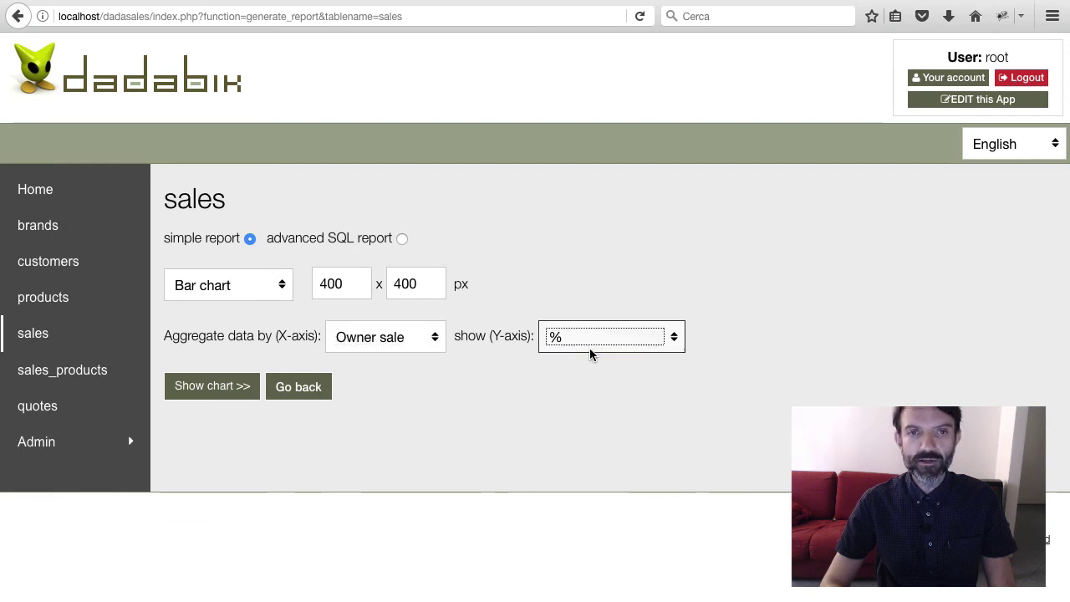
pyautogui.click(214, 389)
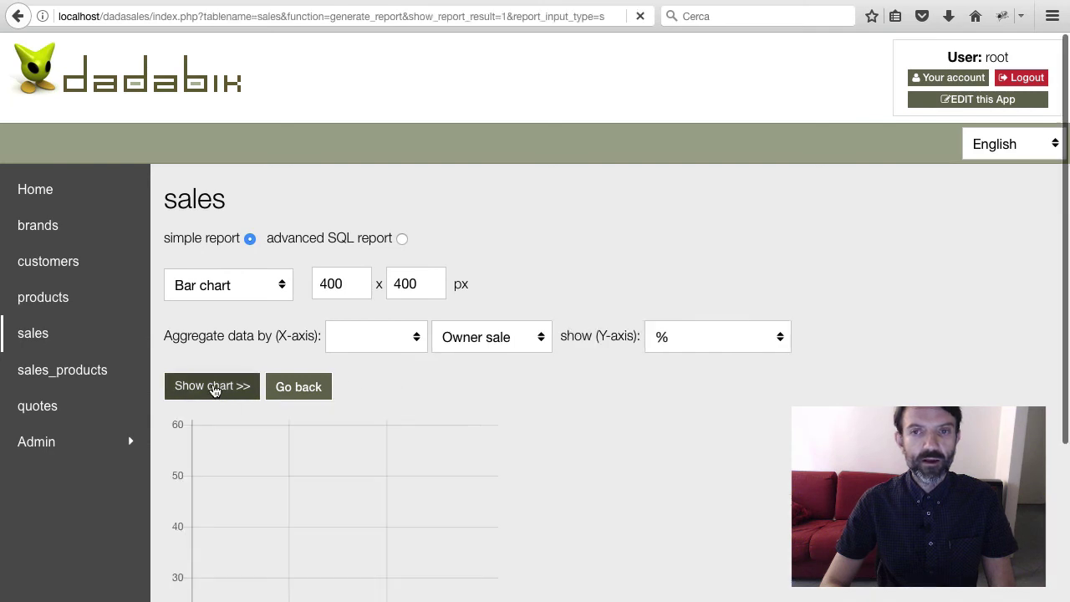
# Review the owner bar chart and copy the chart page's web address
pyautogui.scroll(-3, 622, 442)
pyautogui.scroll(-2, 621, 442)
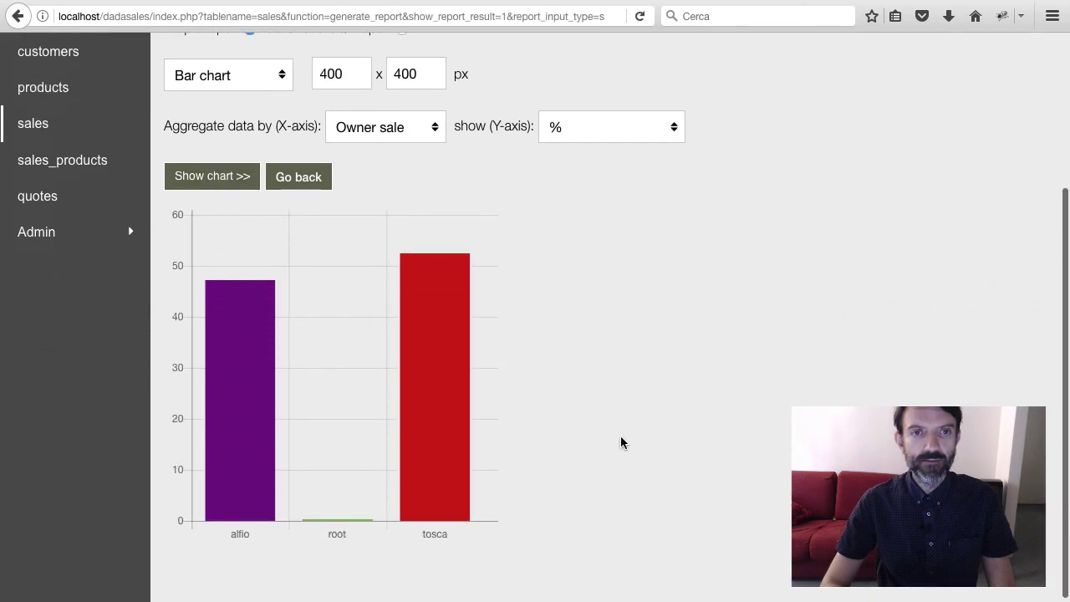
pyautogui.moveTo(442, 310)
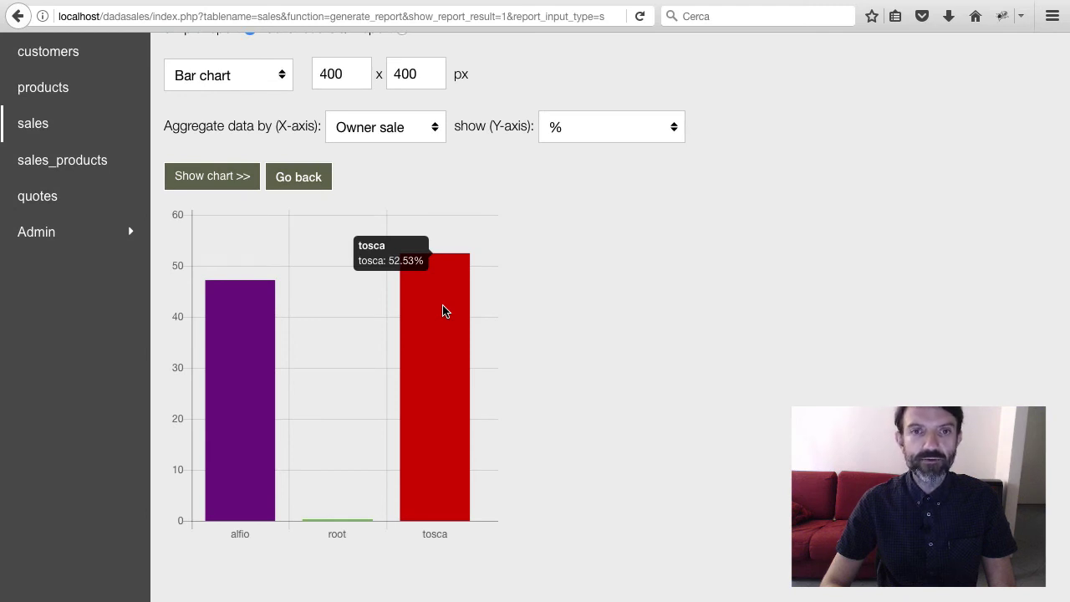
pyautogui.moveTo(231, 374)
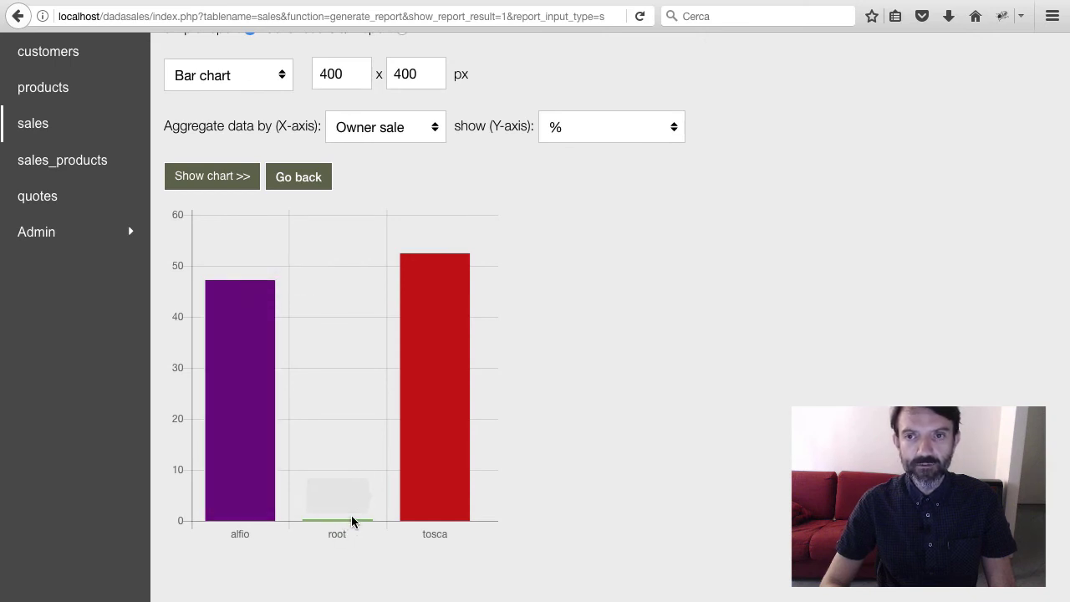
pyautogui.moveTo(353, 523)
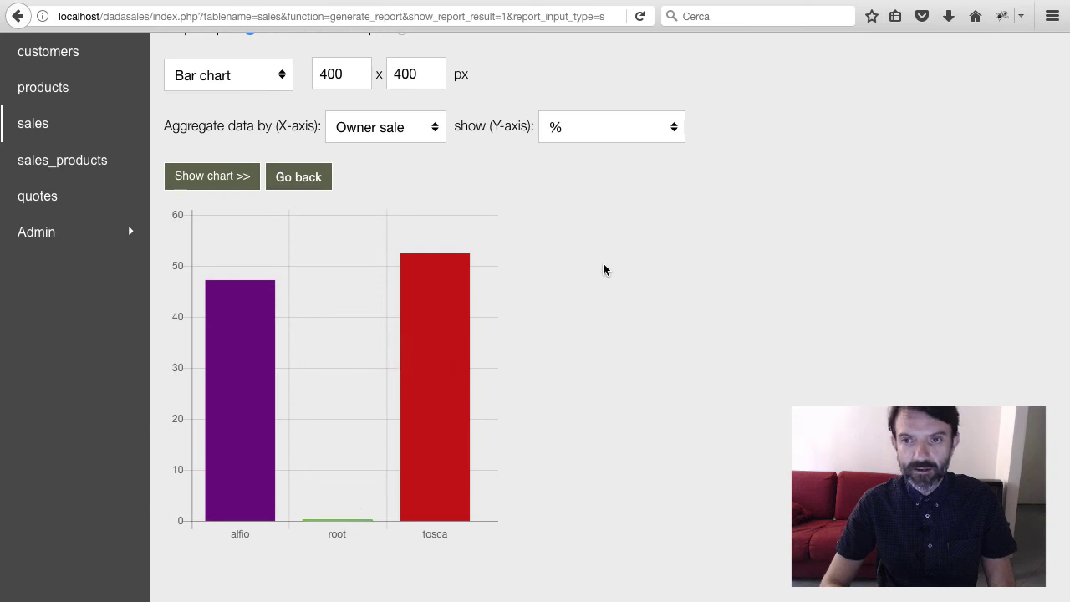
pyautogui.scroll(3, 603, 268)
pyautogui.scroll(2, 602, 268)
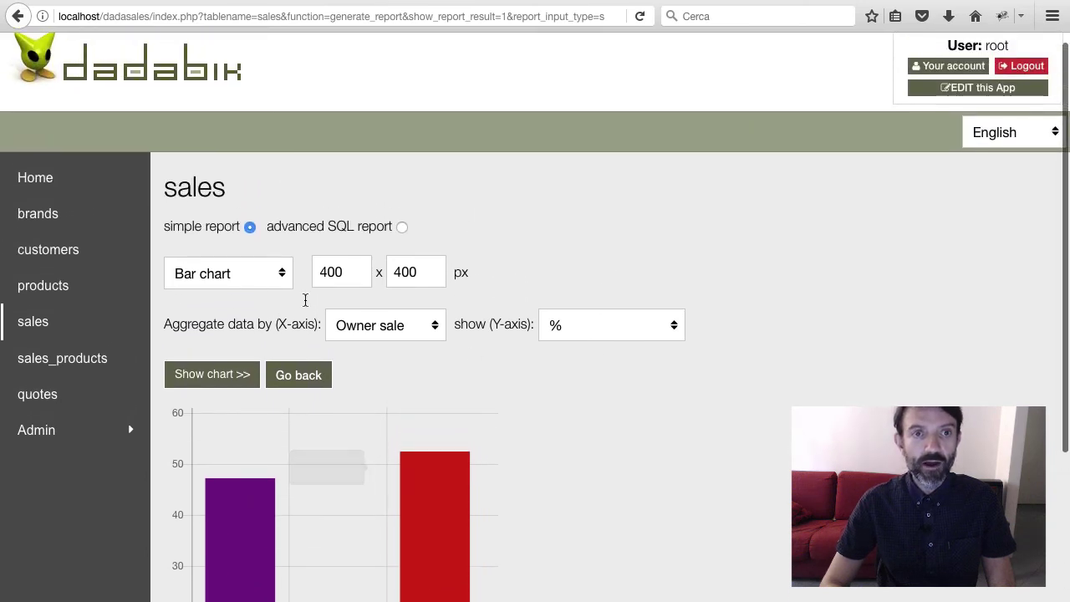
pyautogui.moveTo(421, 468)
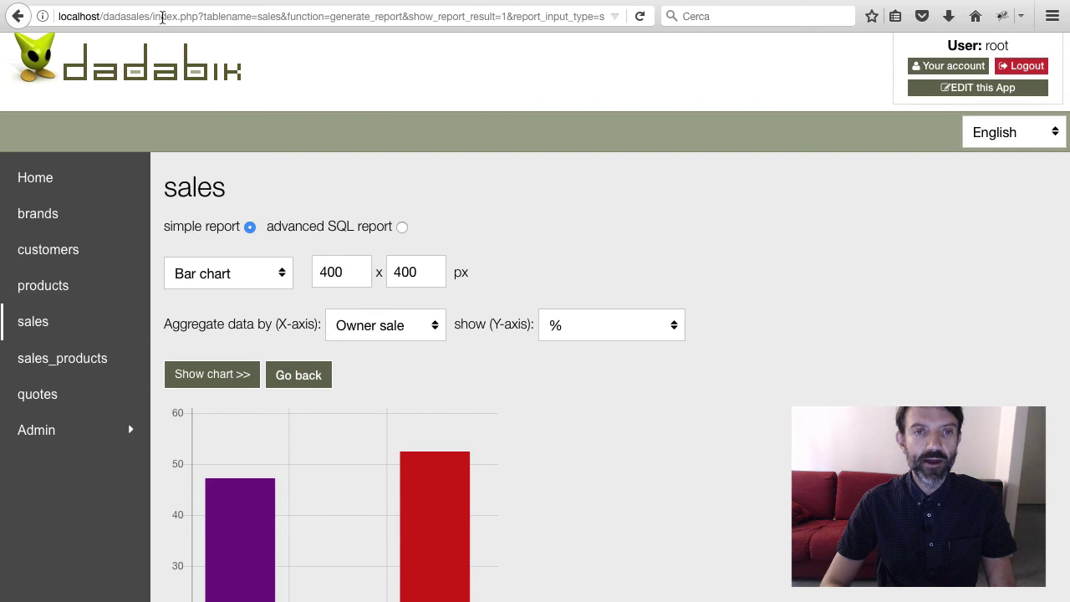
pyautogui.doubleClick(162, 17)
pyautogui.press('shift+super+Right')
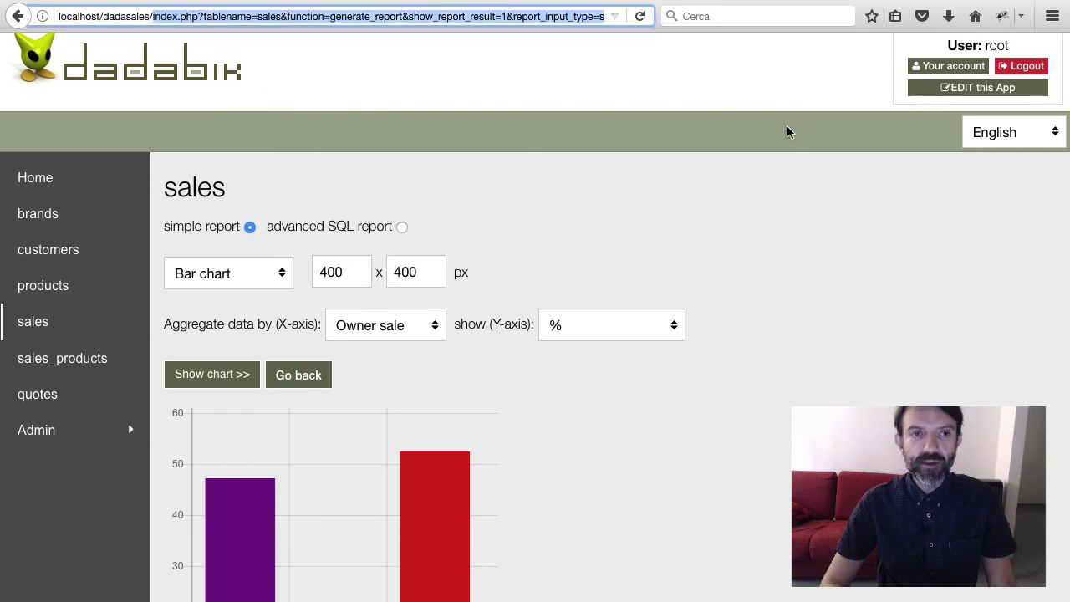
pyautogui.click(945, 93)
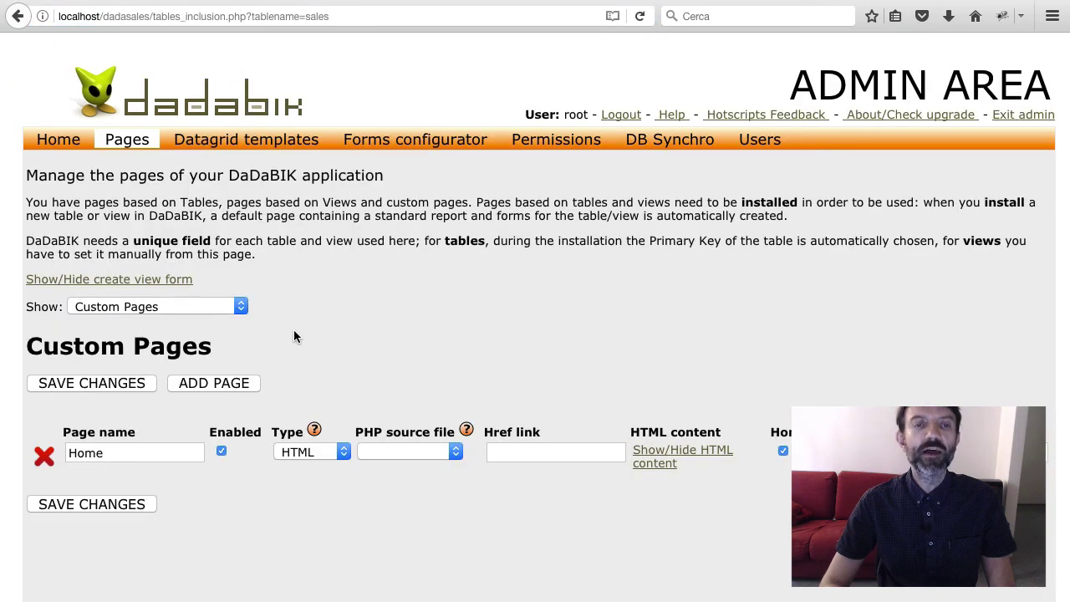
# Add a new page to the Custom Pages list
pyautogui.scroll(-1, 293, 336)
pyautogui.click(135, 291)
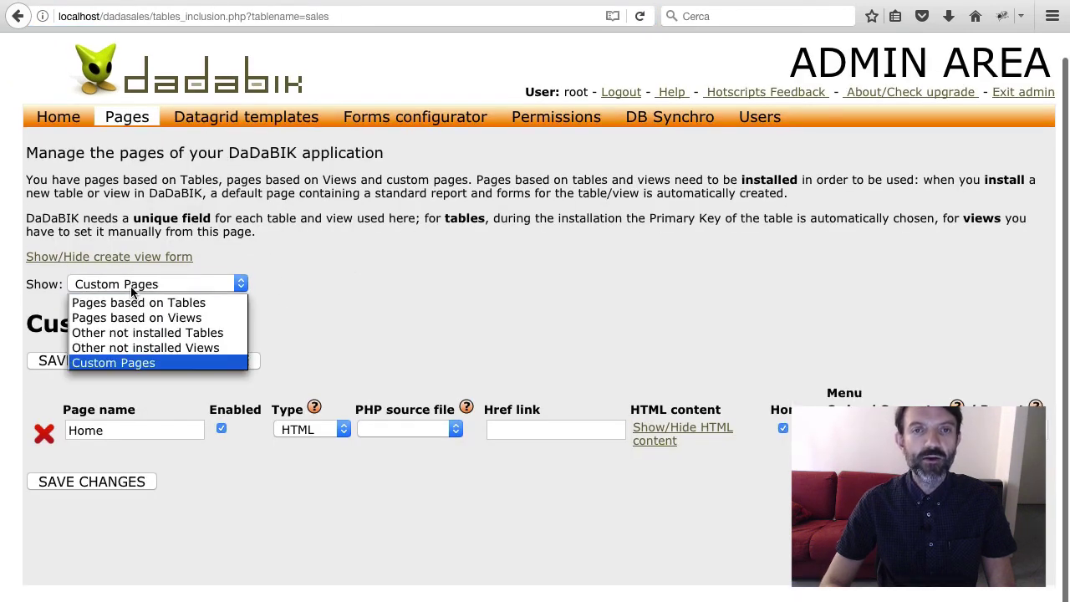
pyautogui.click(128, 361)
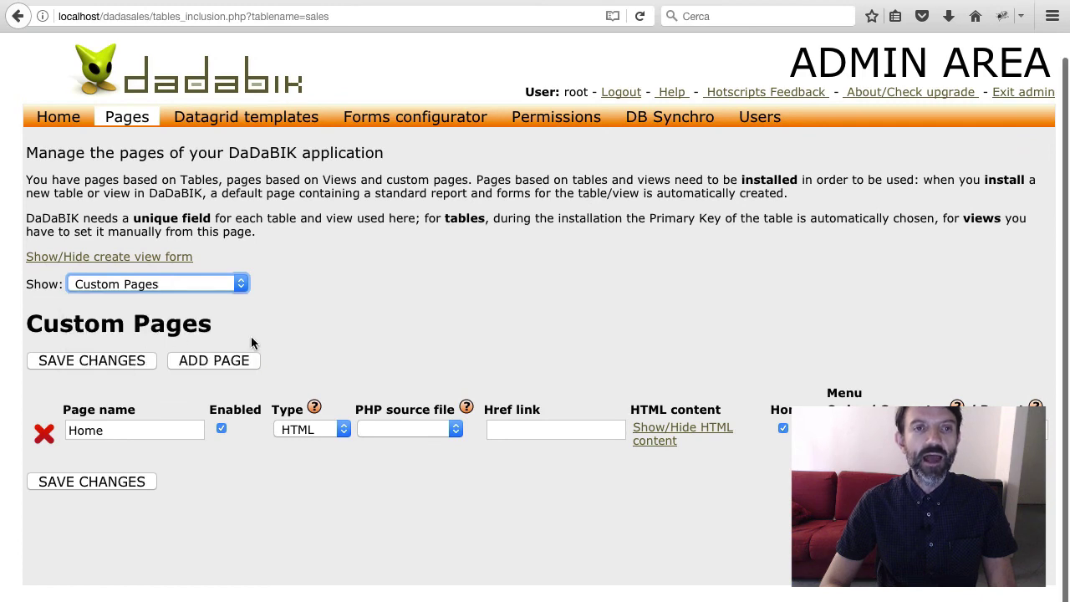
pyautogui.click(233, 363)
pyautogui.scroll(-1, 217, 505)
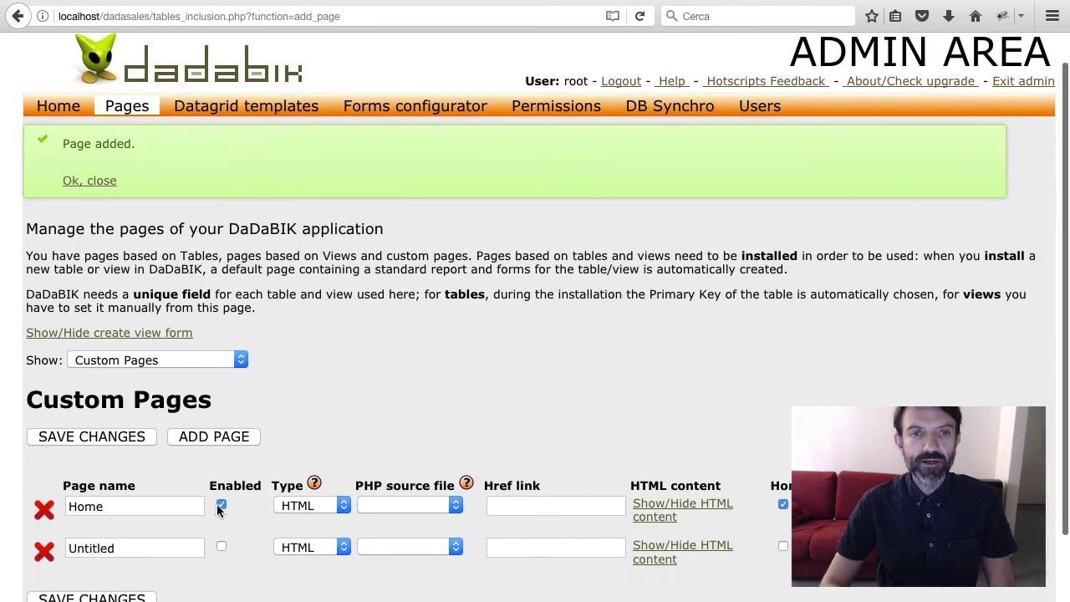
pyautogui.scroll(-2, 216, 505)
# Name the page 'Agents chart', enable it, paste the chart URL as its link, and save
pyautogui.doubleClick(97, 452)
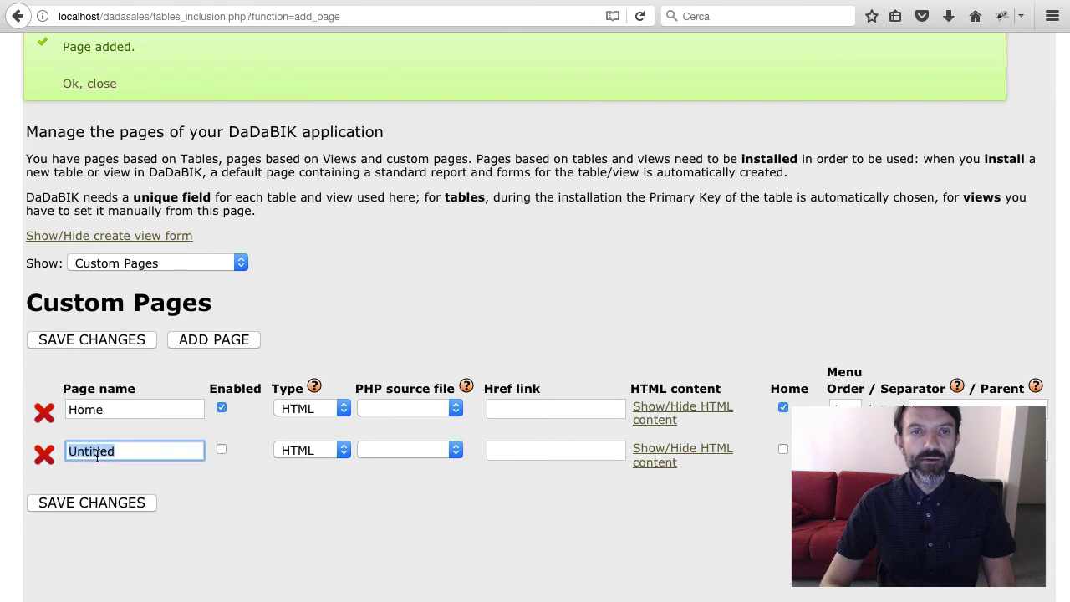
pyautogui.write('Agents')
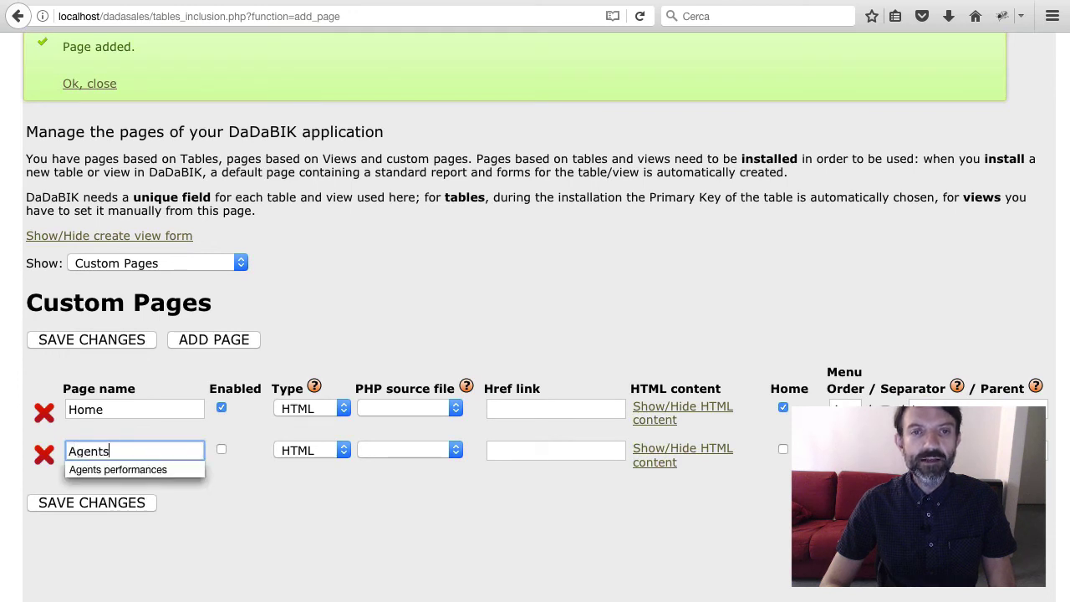
pyautogui.write(' chart')
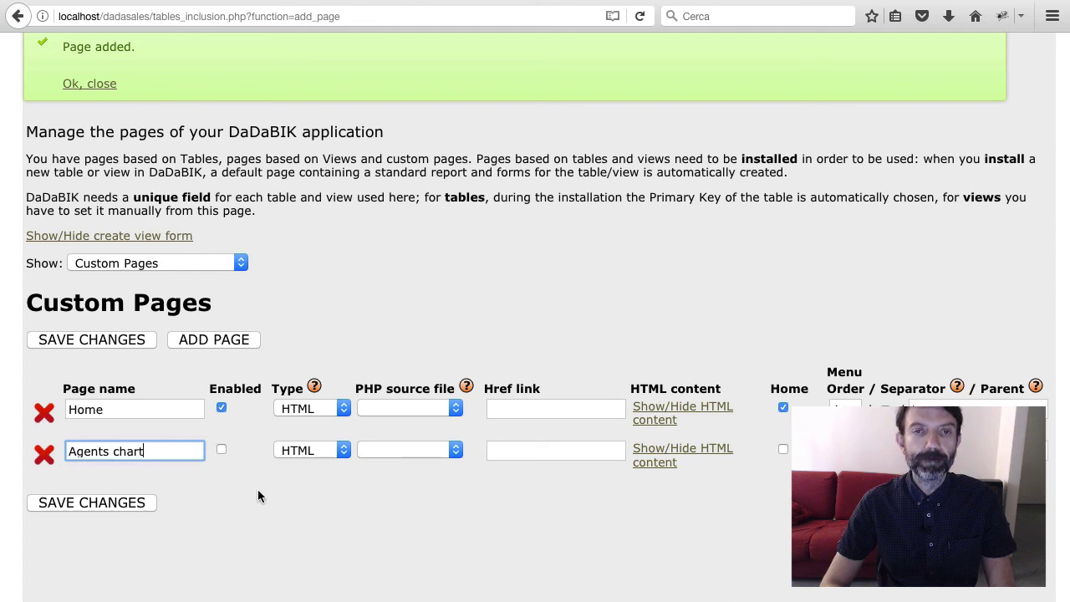
pyautogui.click(222, 450)
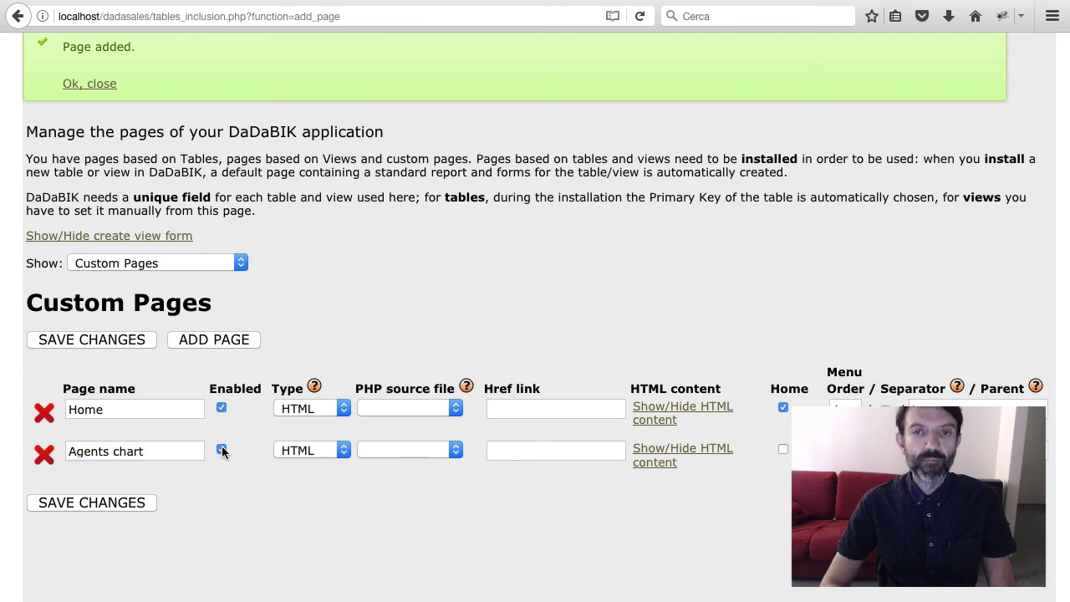
pyautogui.click(520, 456)
pyautogui.hotkey('ctrl', 'v')
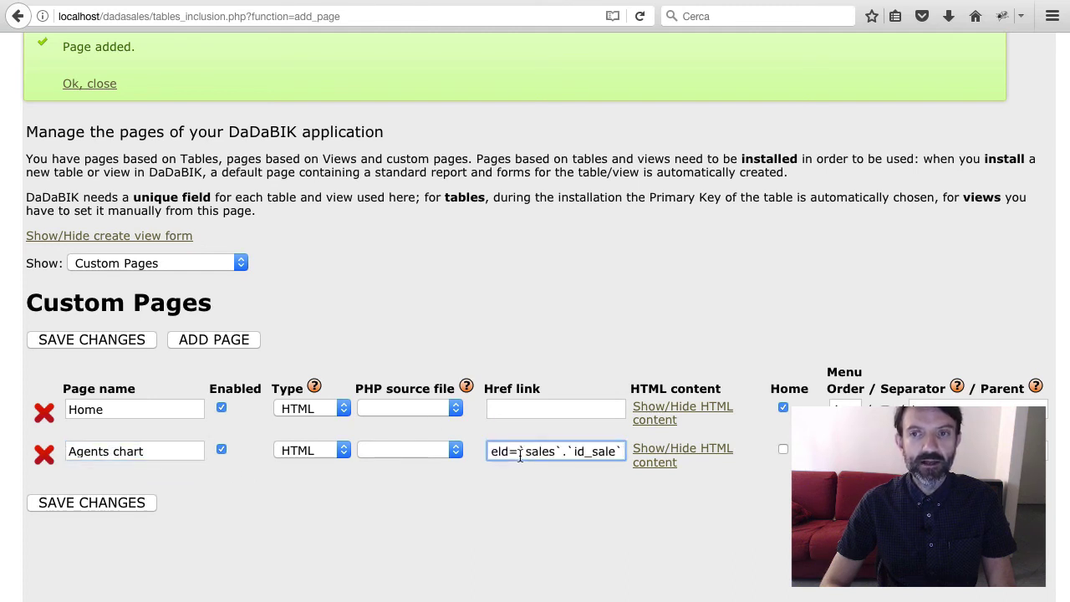
pyautogui.click(134, 506)
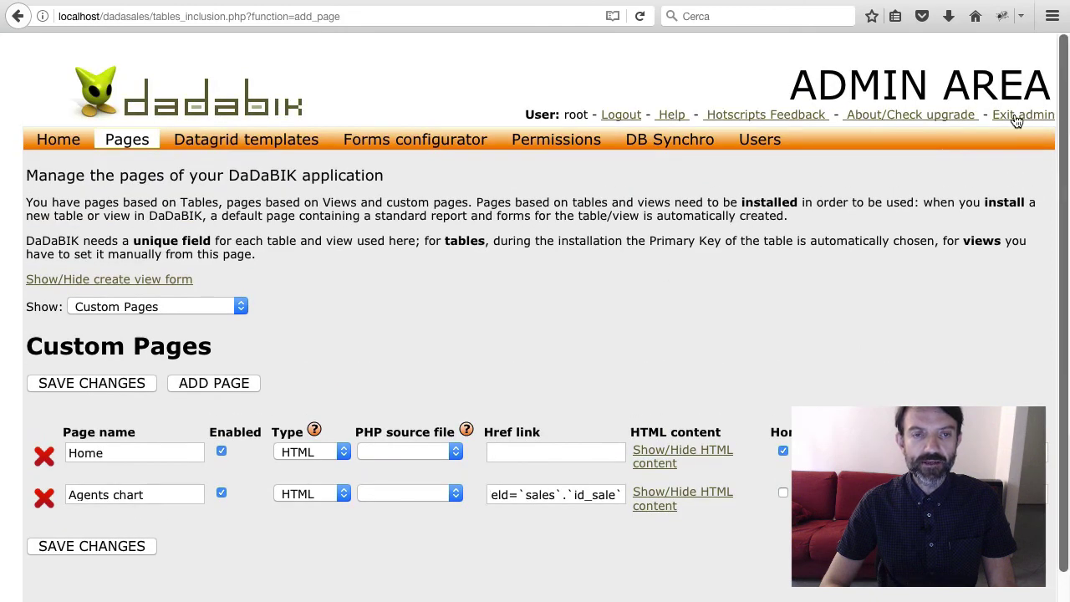
pyautogui.click(1017, 114)
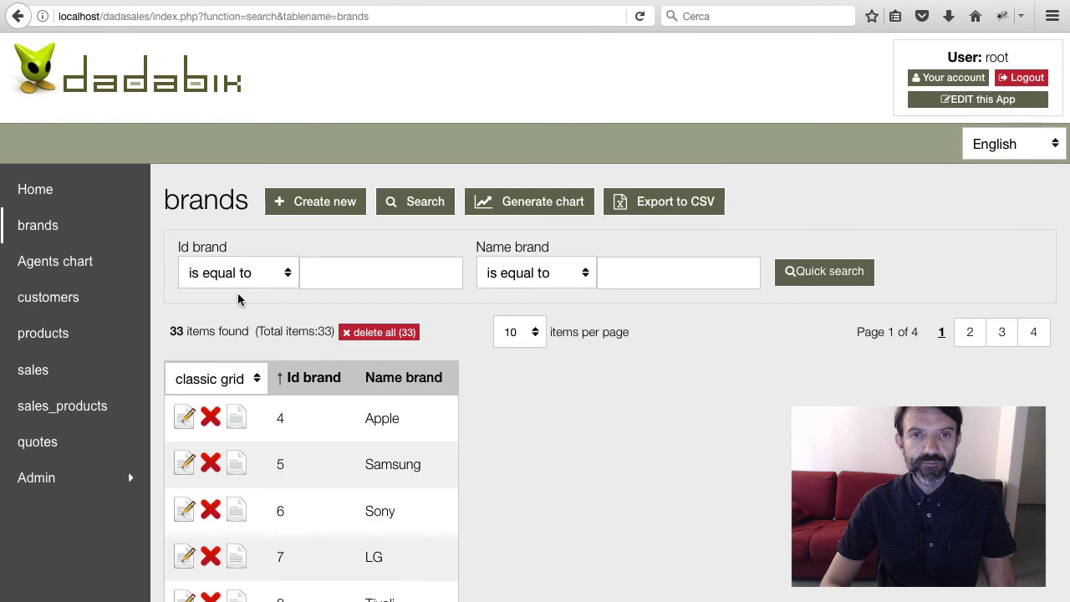
# Change the Agents chart page type to internal link and save the custom pages
pyautogui.click(79, 276)
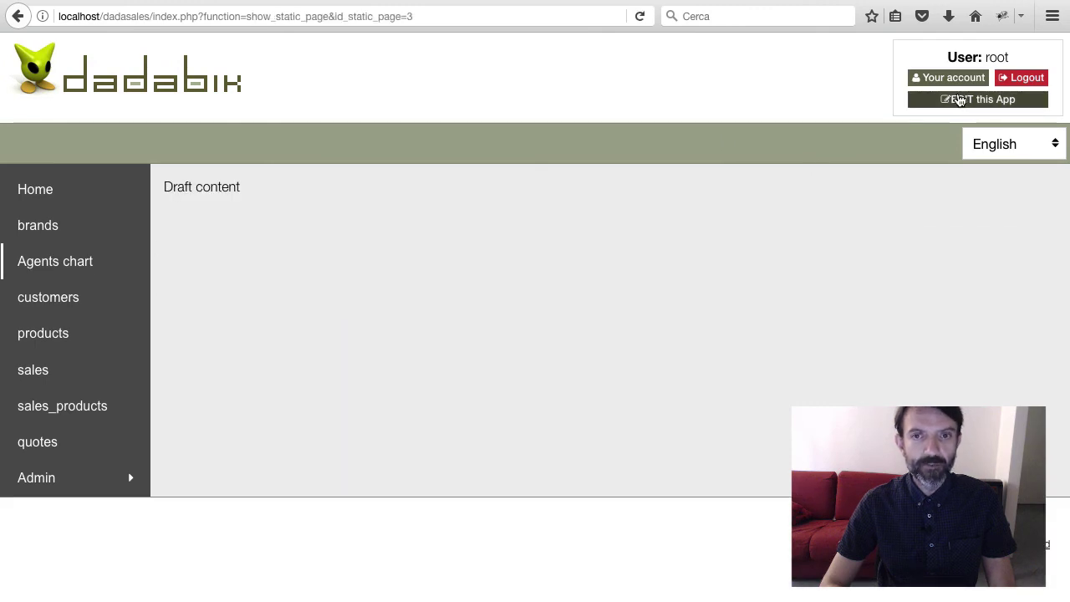
pyautogui.click(957, 100)
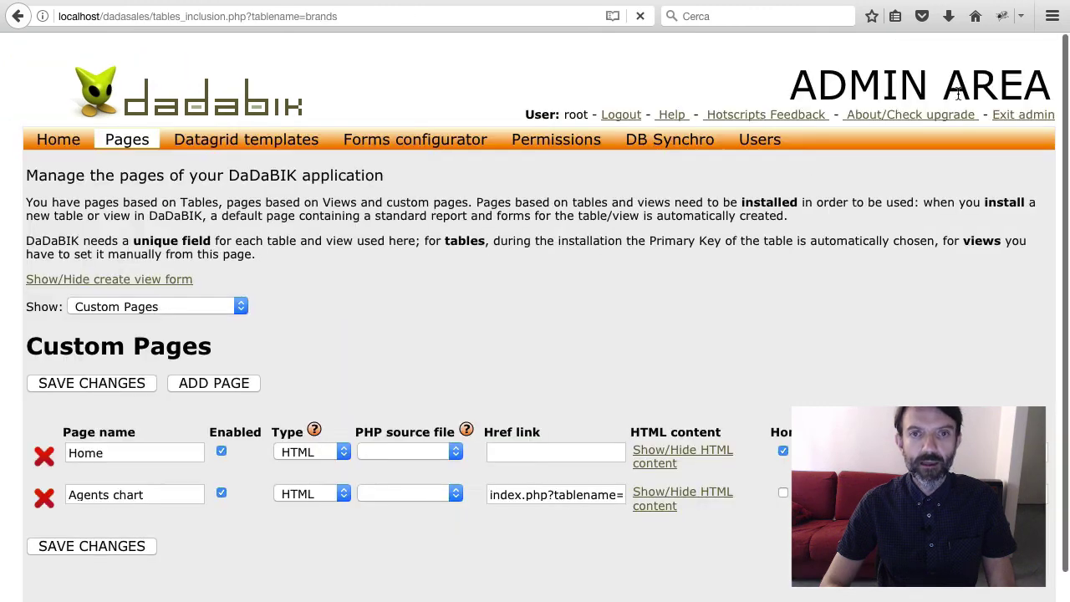
pyautogui.click(335, 494)
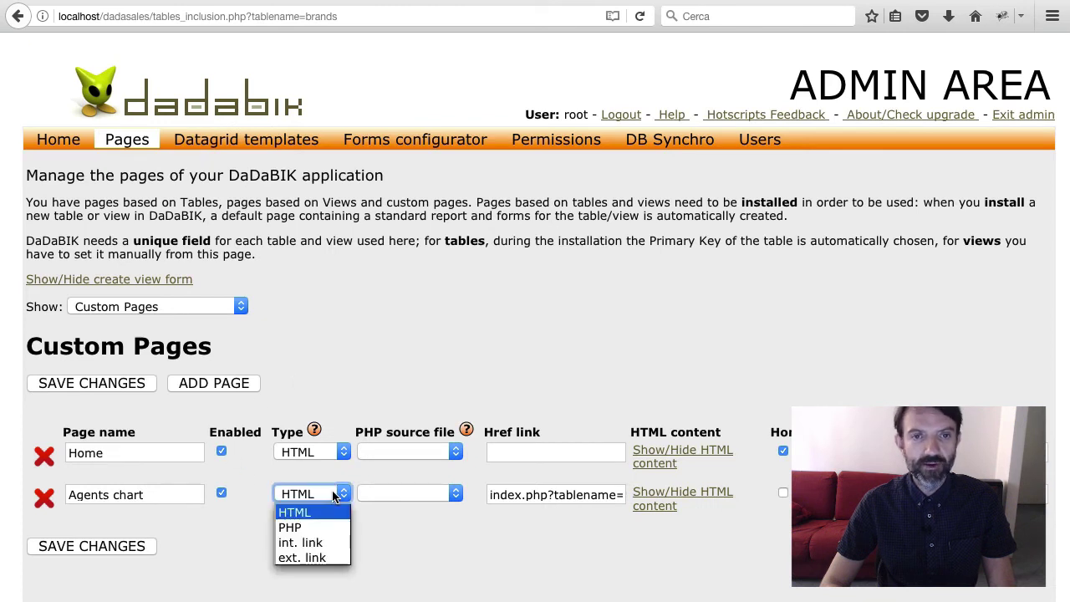
pyautogui.click(331, 544)
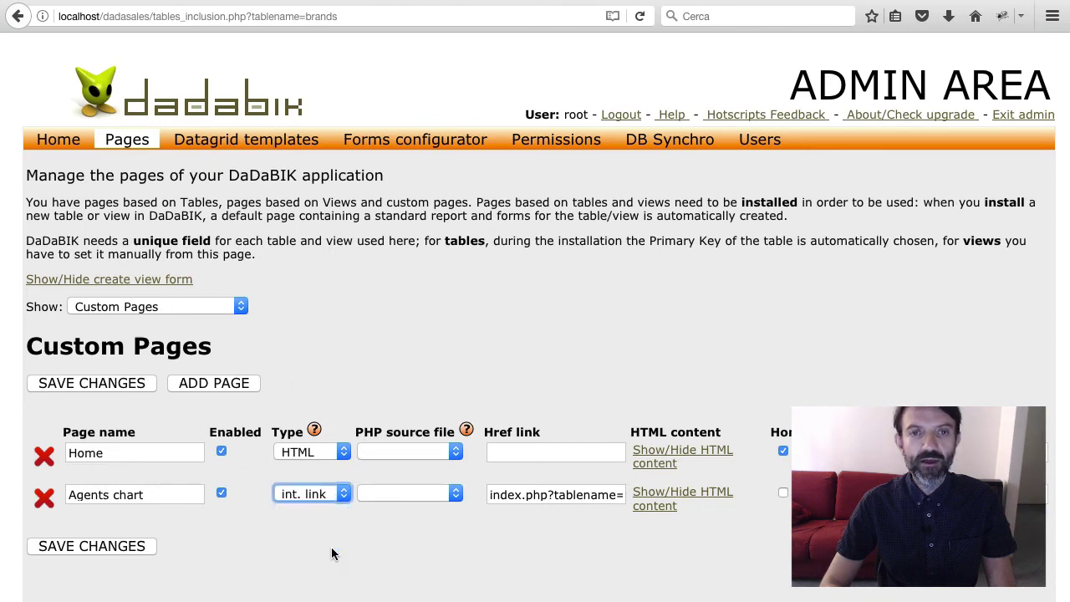
pyautogui.click(112, 549)
pyautogui.click(1008, 115)
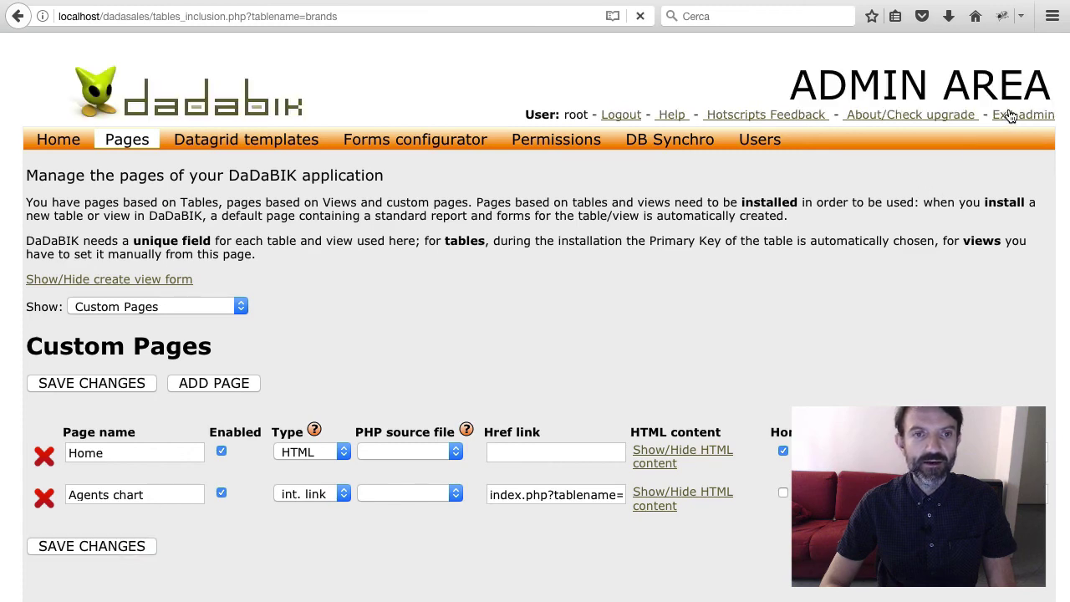
# View the owner bar chart via the Agents chart menu entry, then return to admin permissions
pyautogui.click(82, 263)
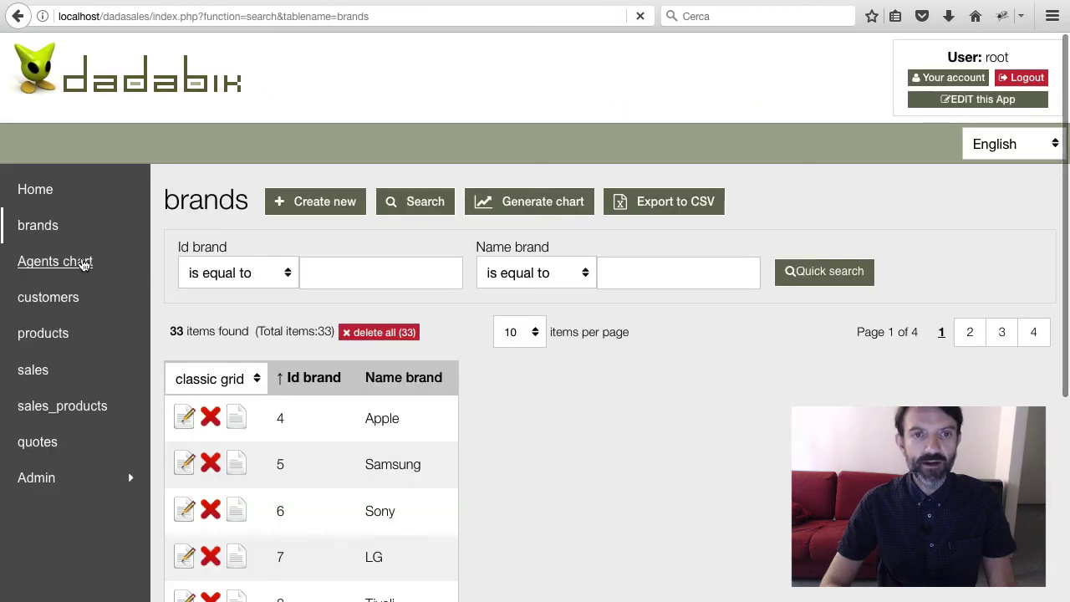
pyautogui.scroll(-3, 490, 473)
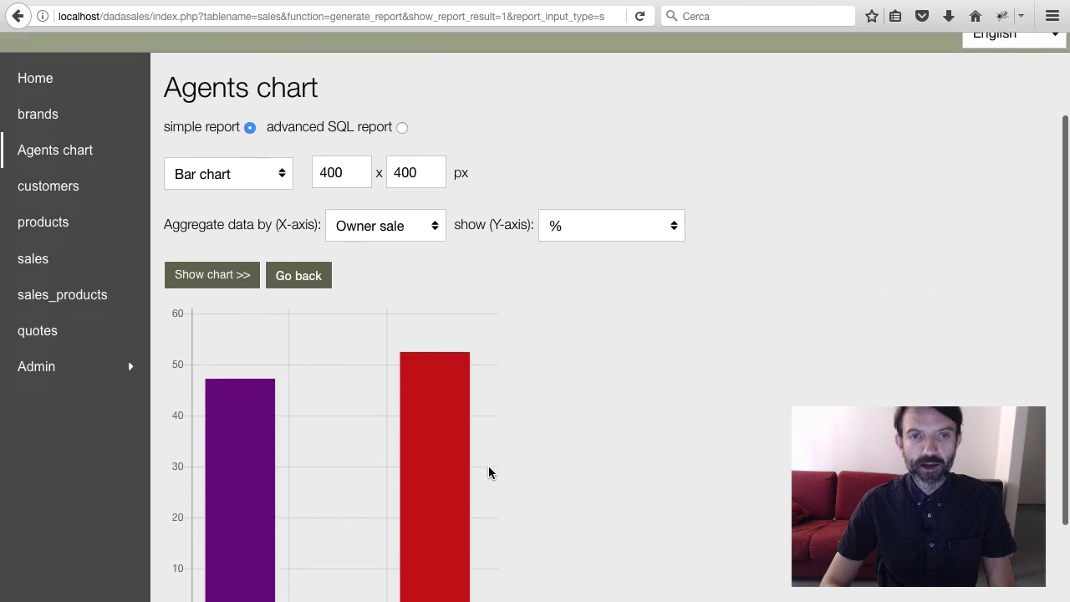
pyautogui.scroll(3, 490, 474)
pyautogui.scroll(-3, 490, 474)
pyautogui.scroll(3, 490, 473)
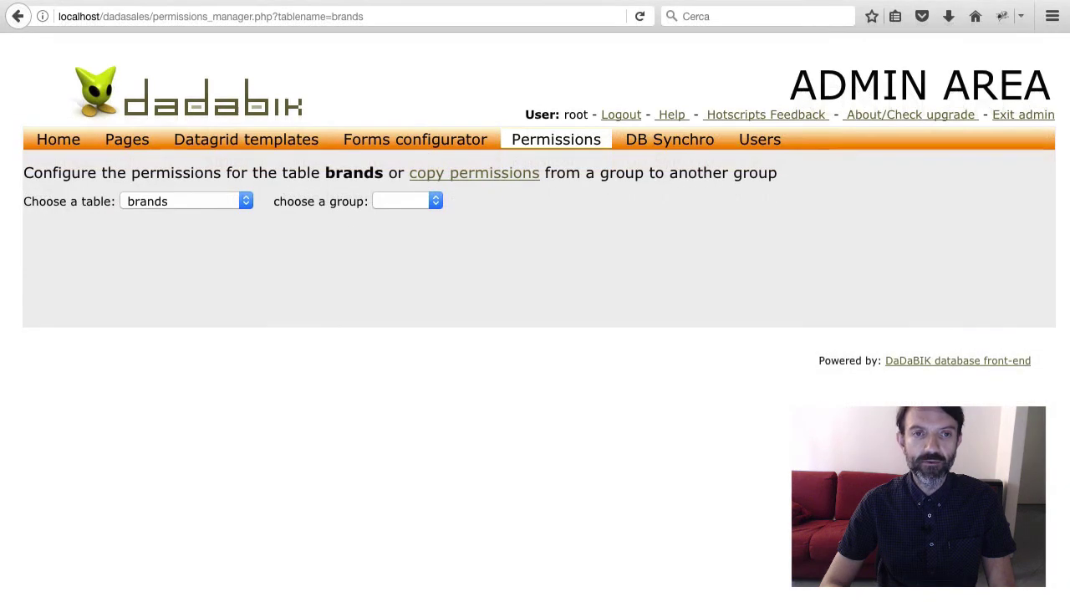
pyautogui.press('ctrl+super+f')
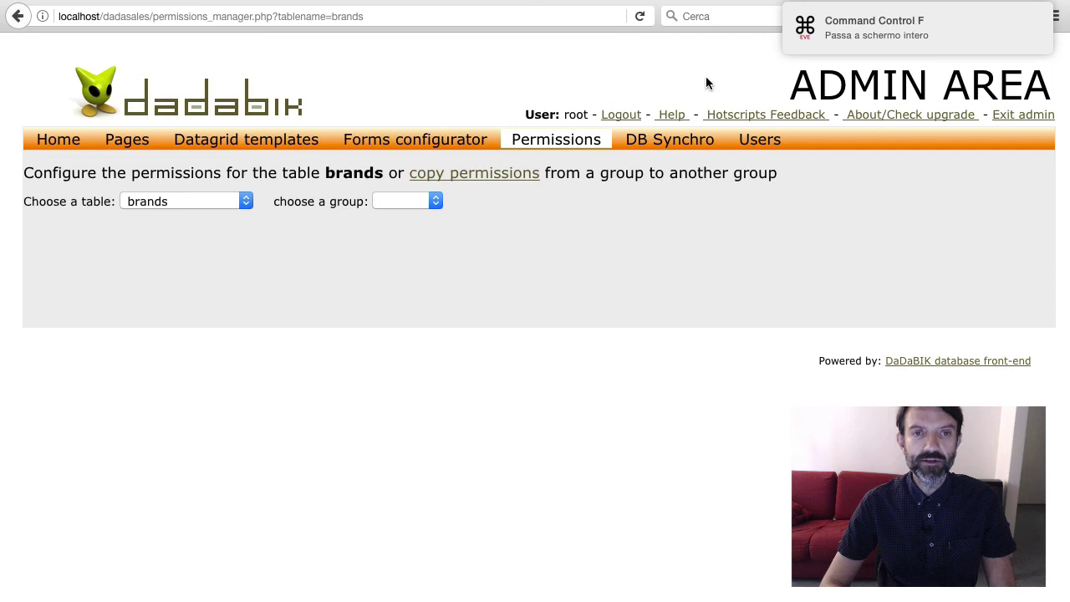
# Set READ to My for the default group on the sales table and save the permissions
pyautogui.click(962, 18)
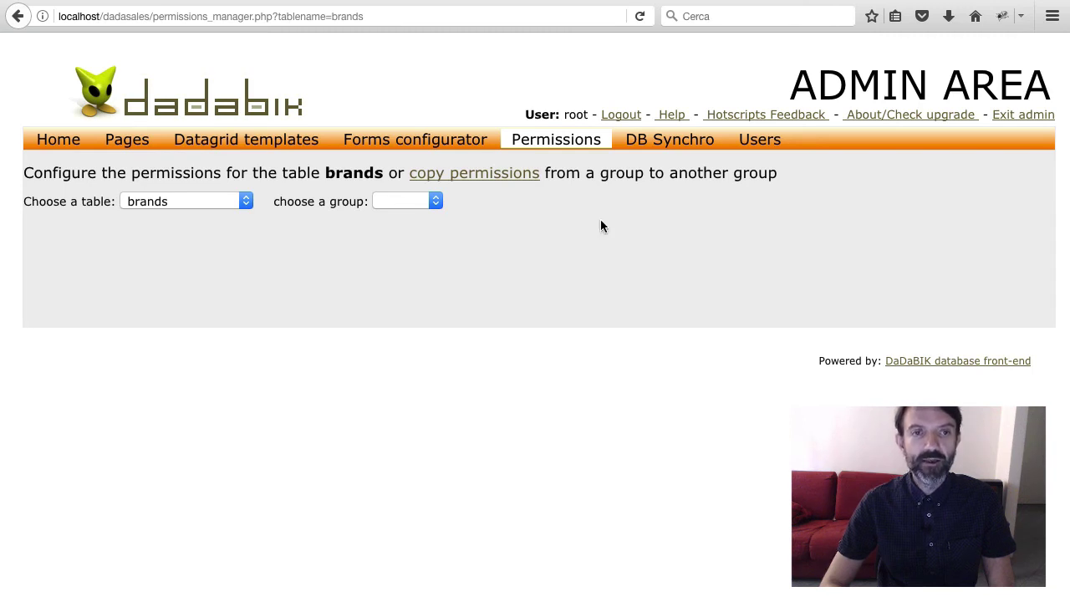
pyautogui.click(197, 201)
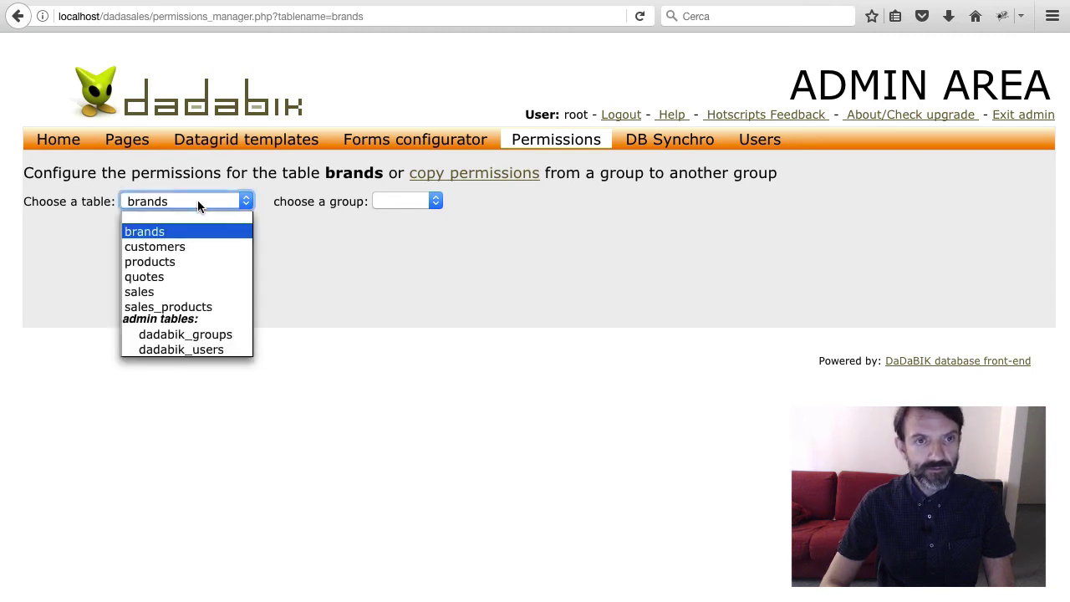
pyautogui.click(189, 292)
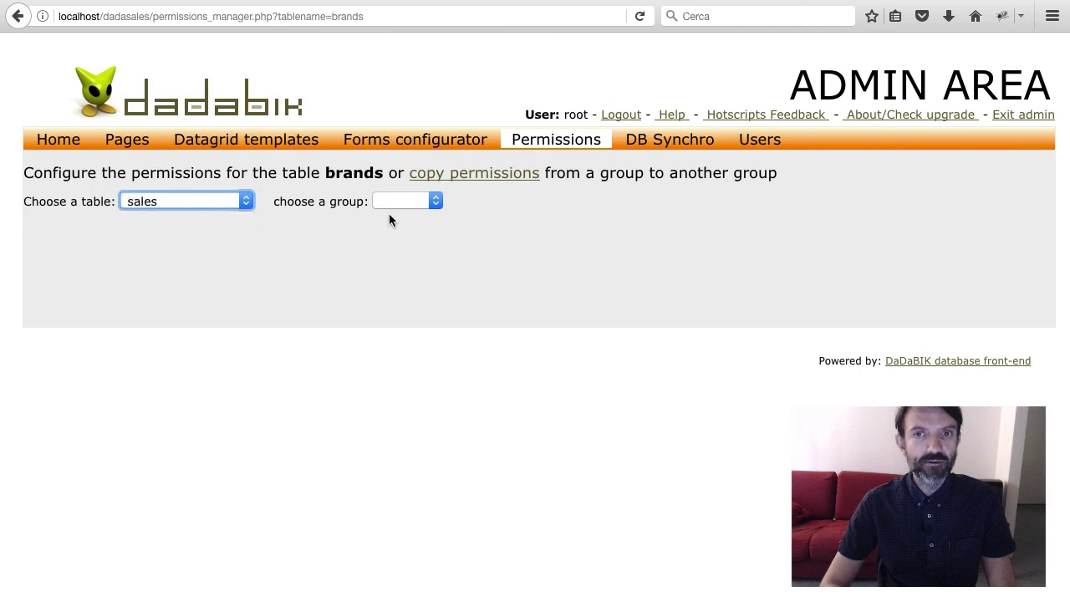
pyautogui.click(416, 204)
pyautogui.click(416, 246)
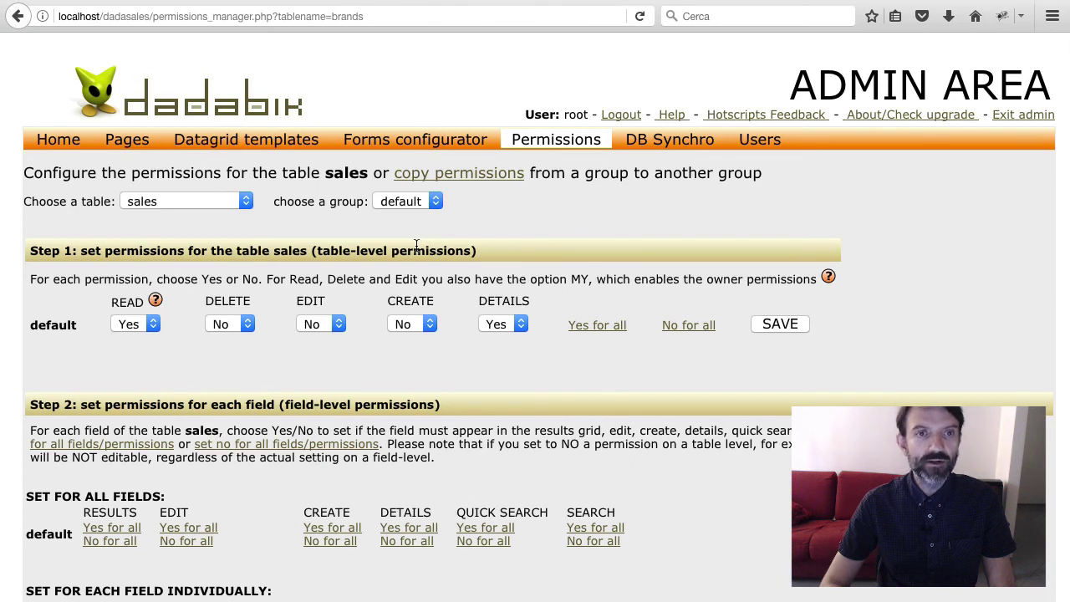
pyautogui.click(143, 326)
pyautogui.click(126, 373)
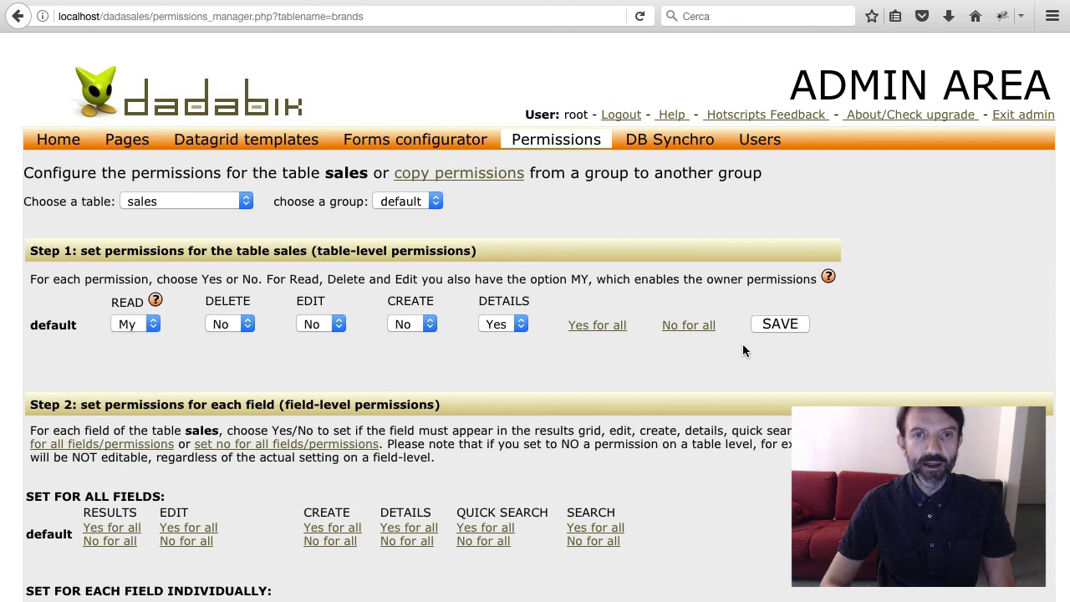
pyautogui.click(780, 324)
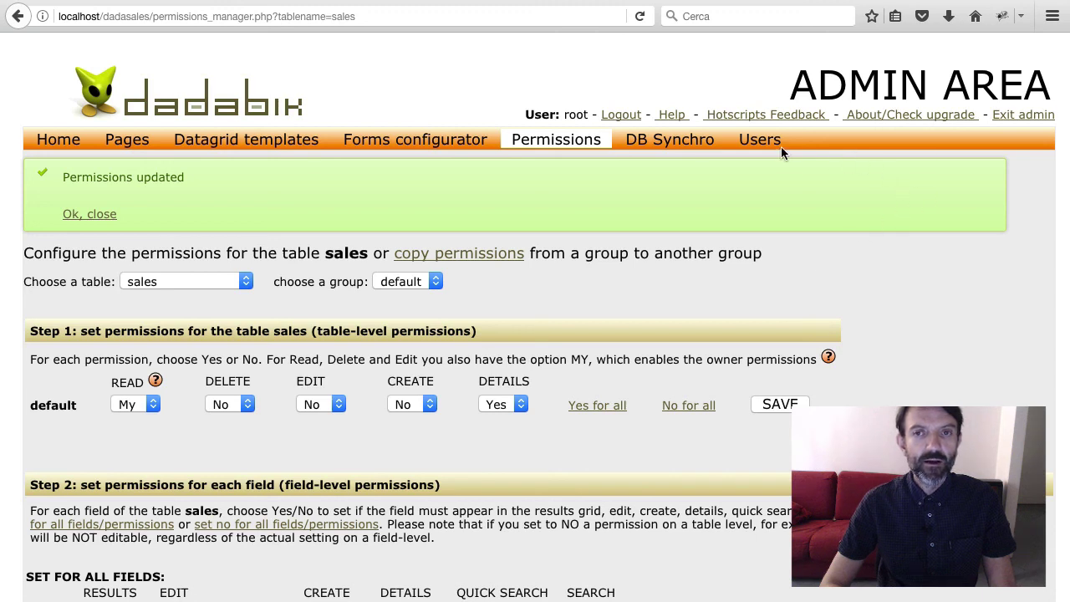
pyautogui.click(1015, 120)
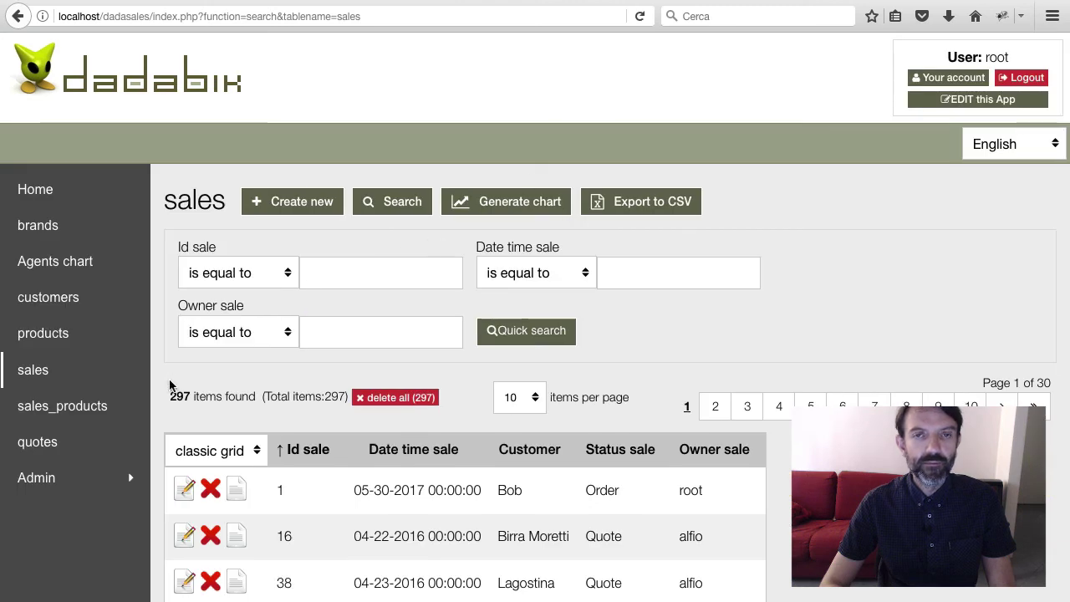
pyautogui.scroll(-2, 170, 384)
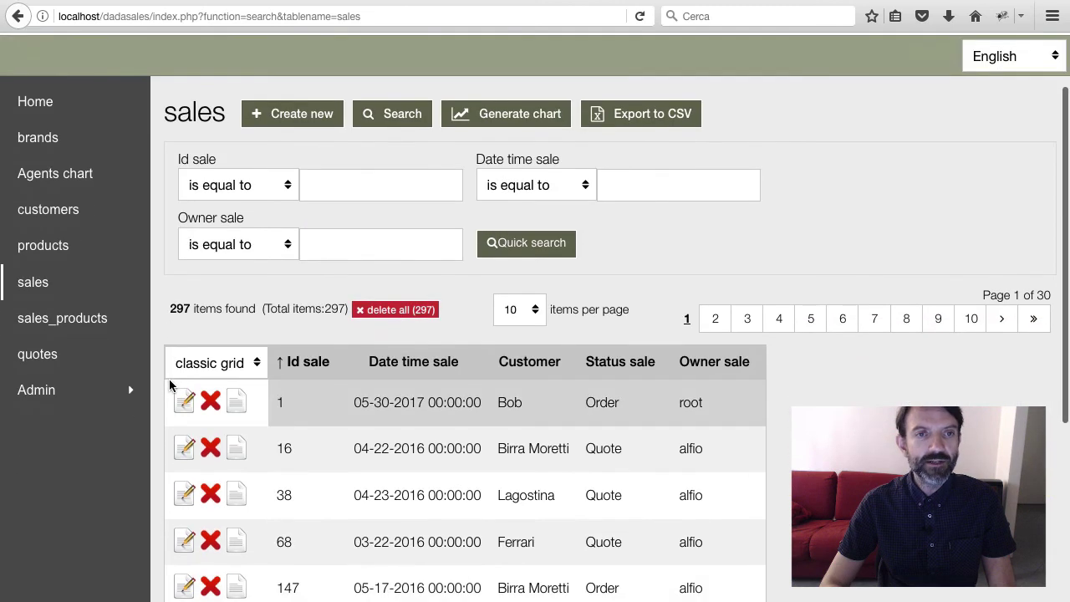
pyautogui.scroll(-7, 170, 384)
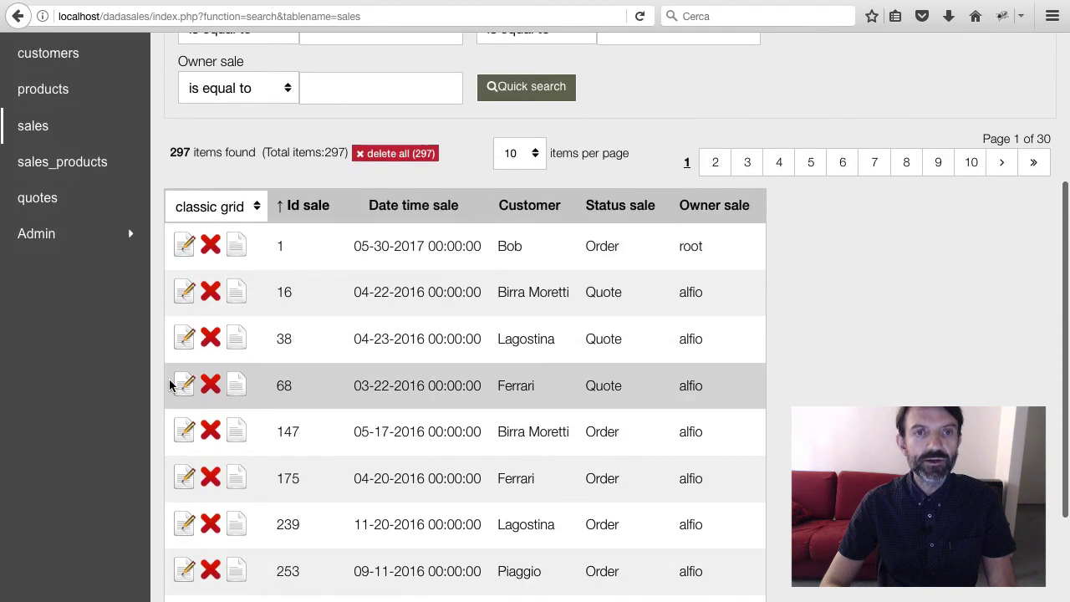
pyautogui.scroll(6, 169, 383)
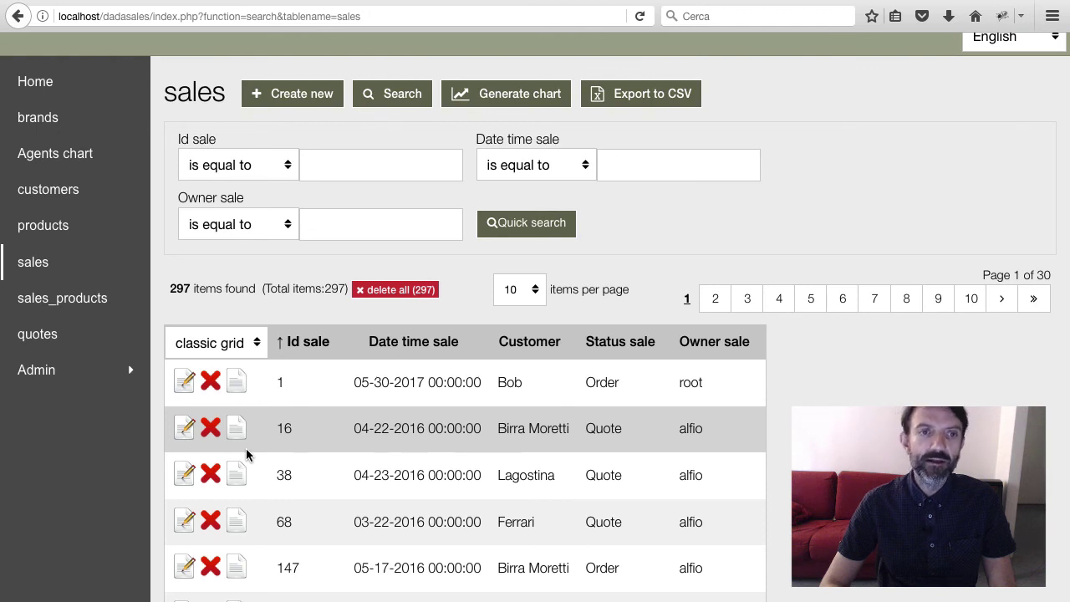
pyautogui.scroll(3, 246, 454)
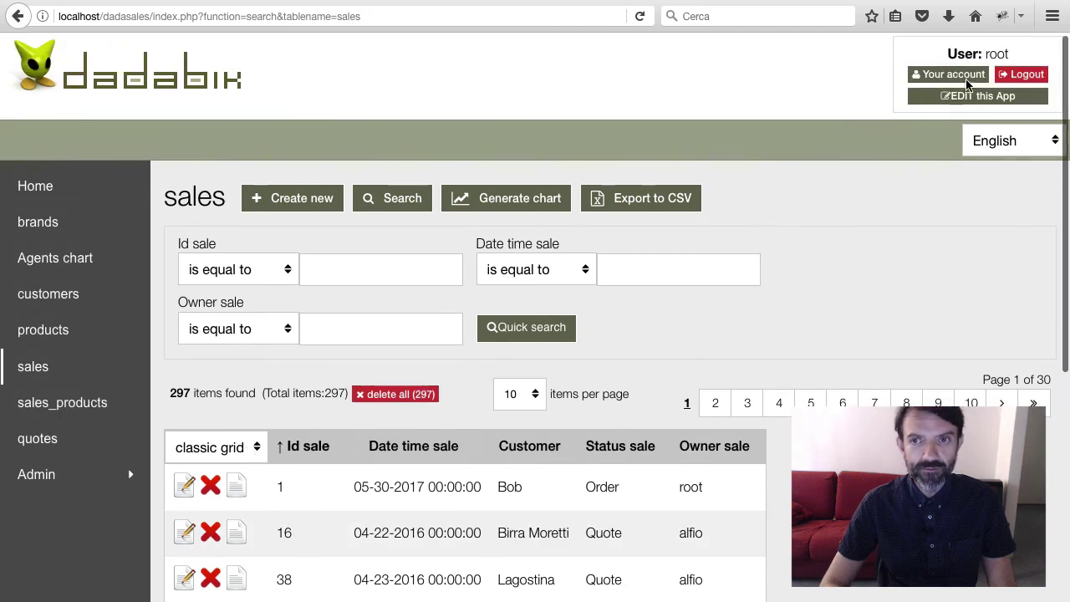
# Log out and log back in with the sales agent's username and password
pyautogui.click(1009, 75)
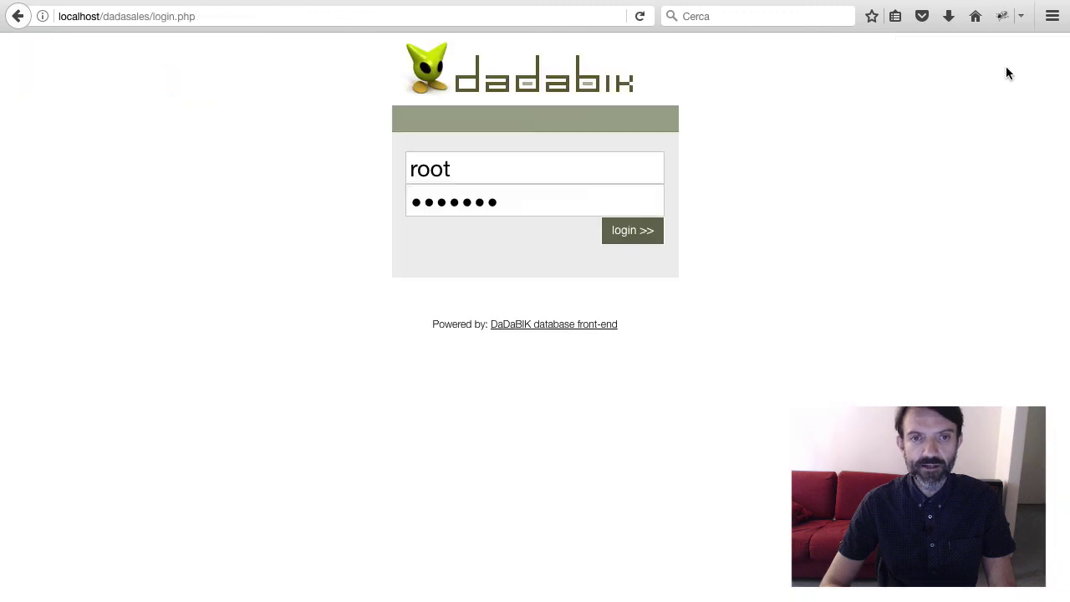
pyautogui.doubleClick(469, 163)
pyautogui.write('al')
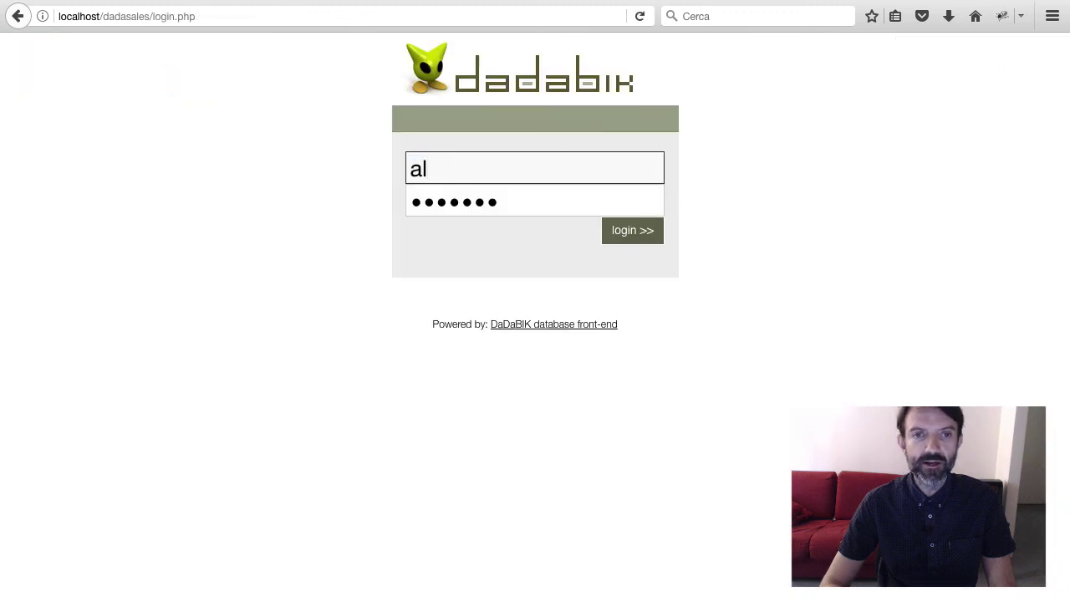
pyautogui.write('fio')
pyautogui.press('Tab')
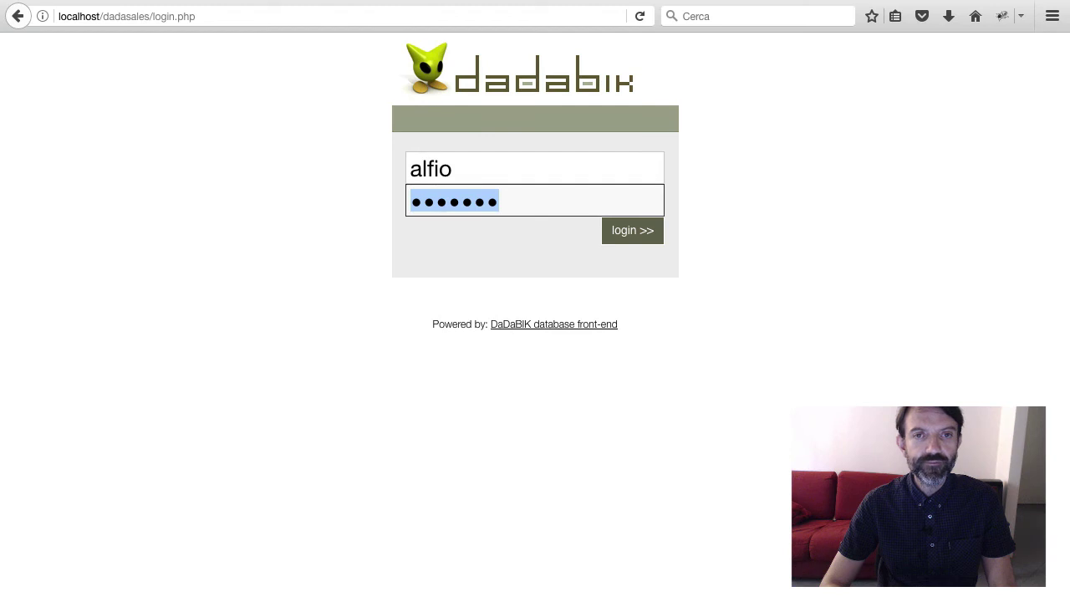
pyautogui.write('*******')
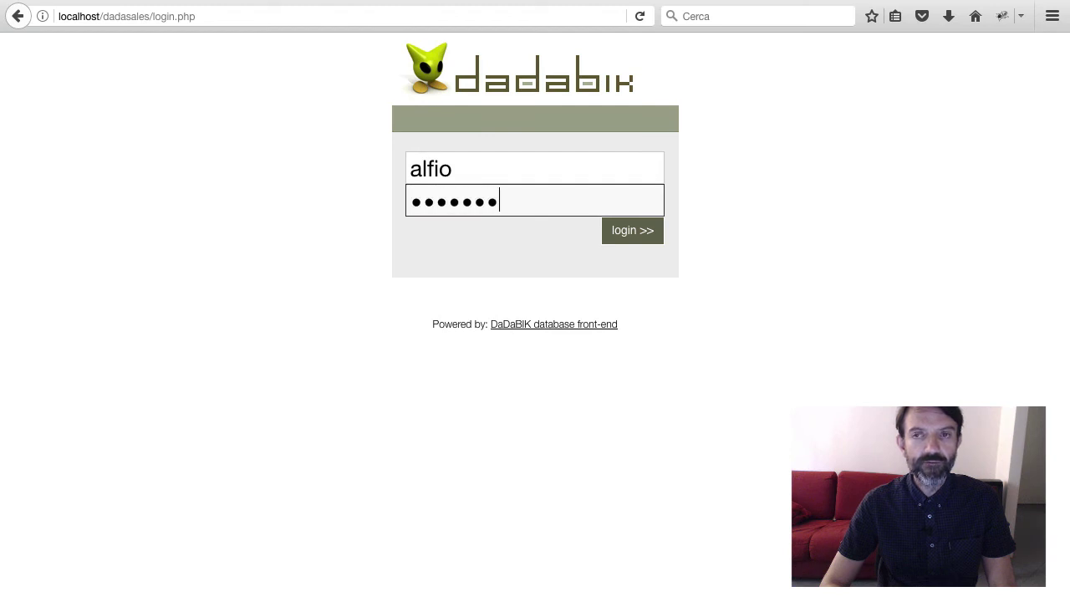
pyautogui.press('Return')
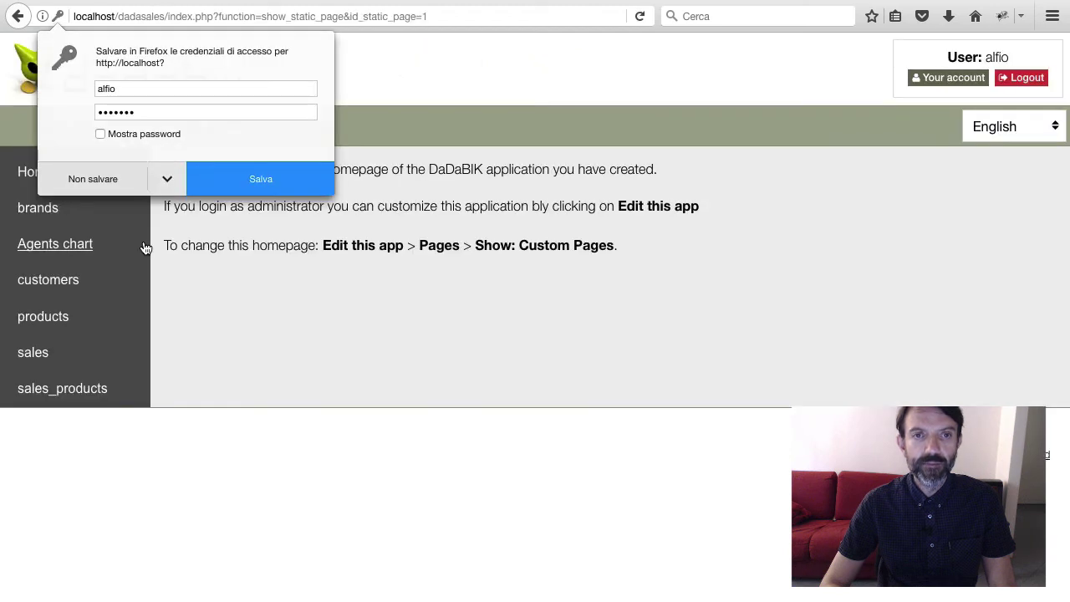
# Open Agents chart, then confirm the sales list shows only the agent's 140 items
pyautogui.click(144, 249)
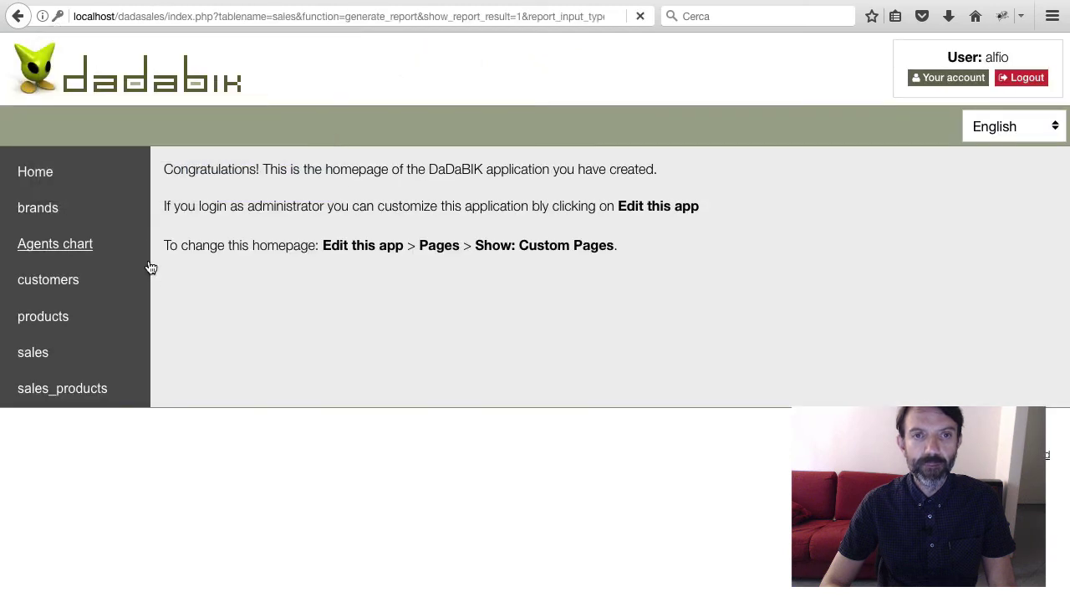
pyautogui.click(49, 355)
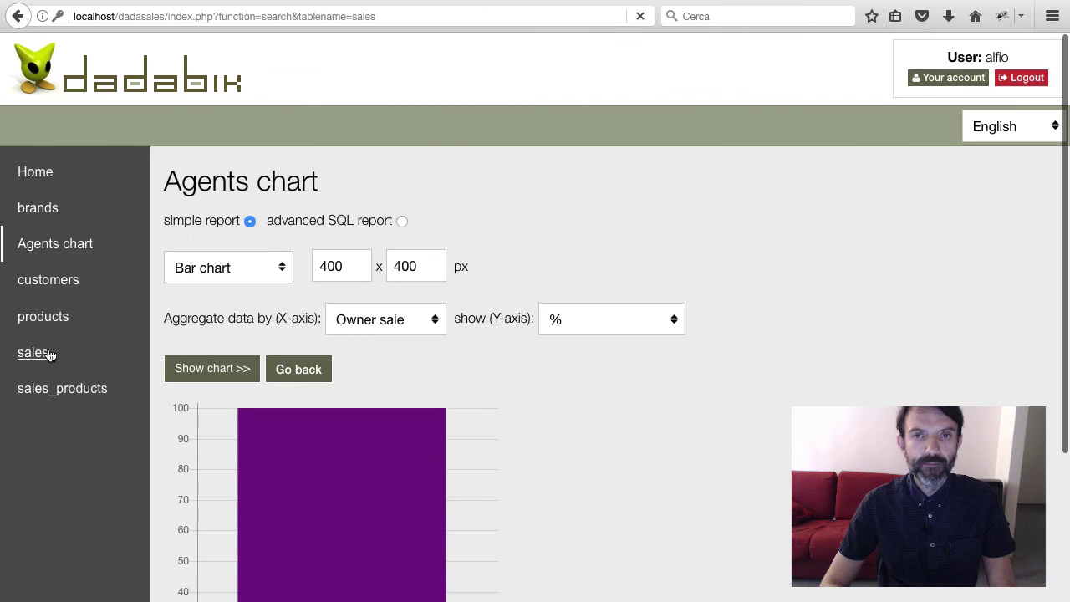
pyautogui.scroll(-2, 198, 394)
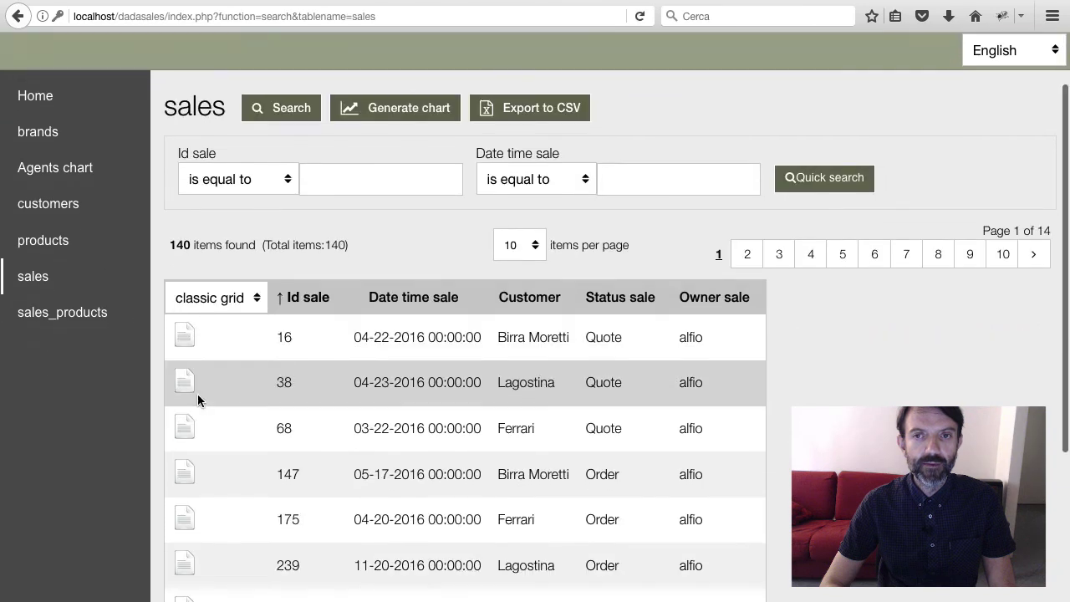
pyautogui.doubleClick(179, 244)
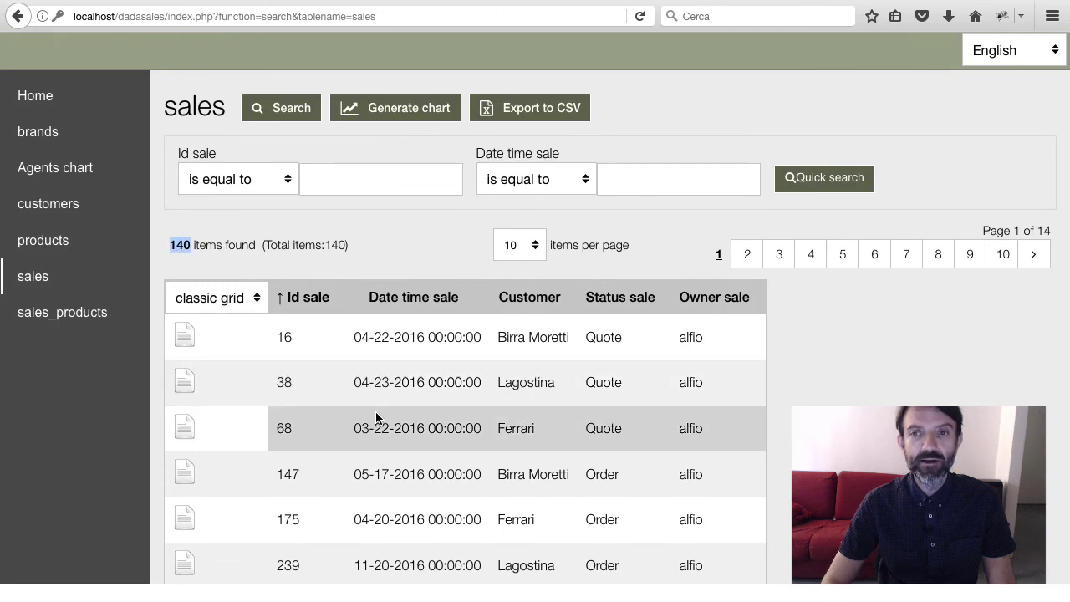
pyautogui.click(393, 261)
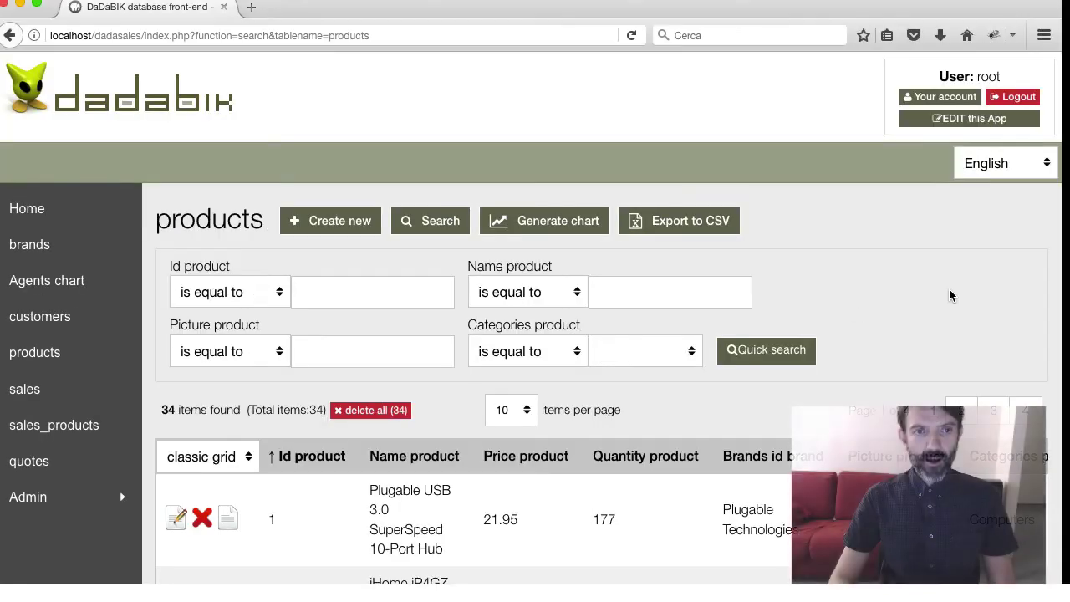
pyautogui.scroll(-4, 950, 295)
pyautogui.scroll(3, 950, 297)
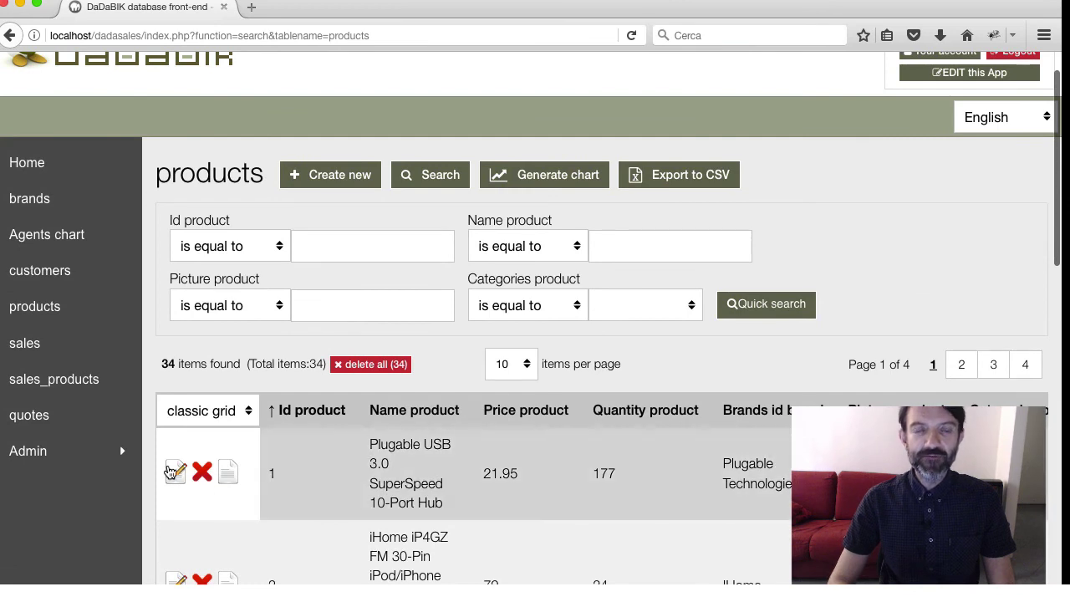
# Open product 1, the Plugable USB 3.0 SuperSpeed 10-Port Hub, in its edit form
pyautogui.click(170, 473)
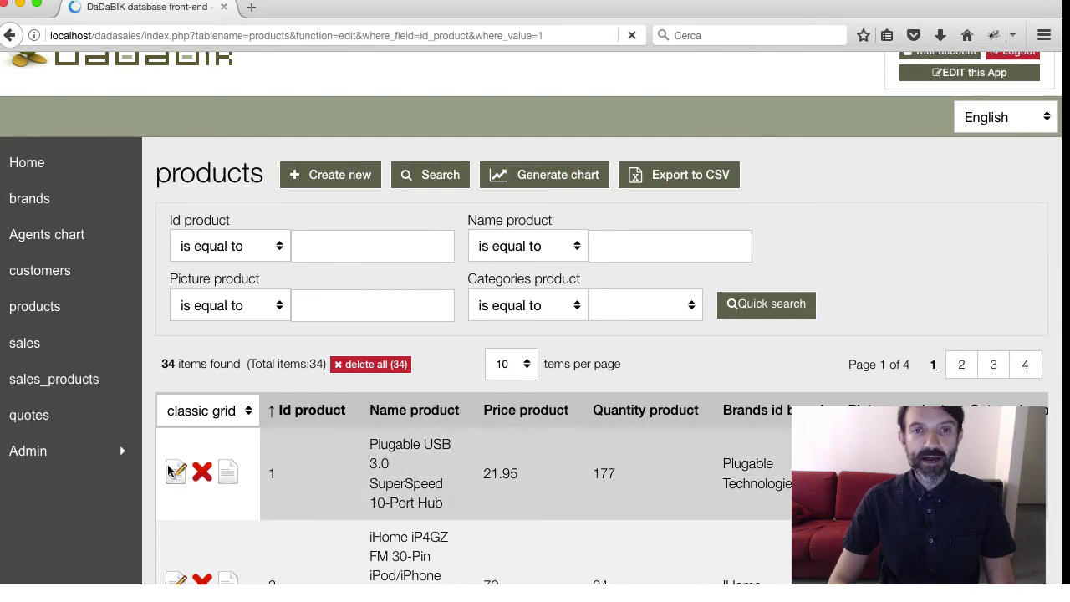
pyautogui.scroll(-1, 777, 515)
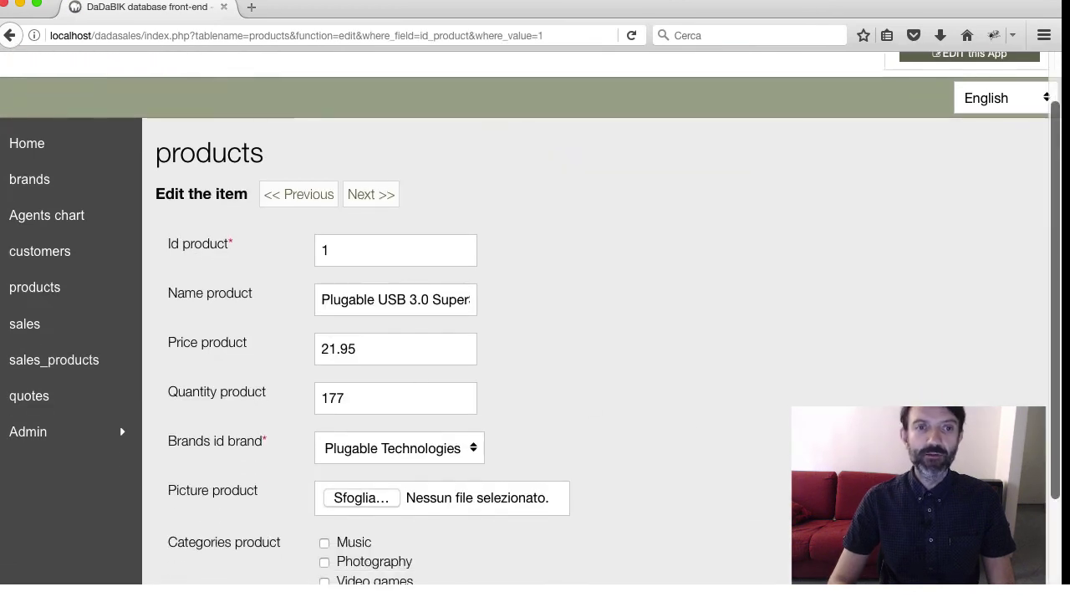
pyautogui.moveTo(1060, 583)
pyautogui.mouseDown()
pyautogui.moveTo(967, 583)
pyautogui.moveTo(908, 543)
pyautogui.moveTo(693, 449)
pyautogui.moveTo(460, 485)
pyautogui.moveTo(492, 509)
pyautogui.moveTo(790, 584)
pyautogui.moveTo(1060, 584)
pyautogui.mouseUp()
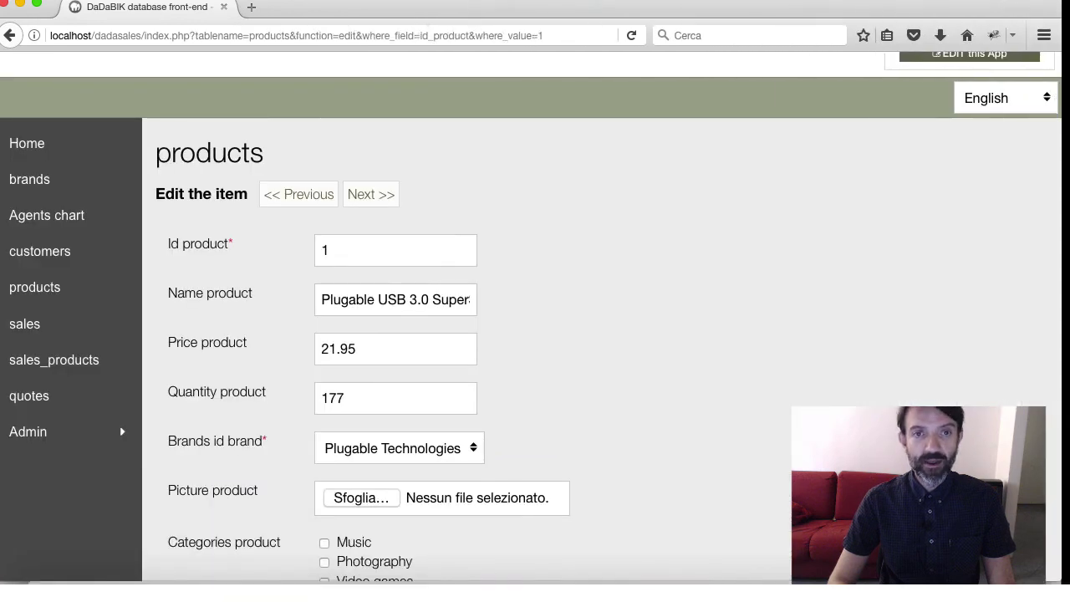